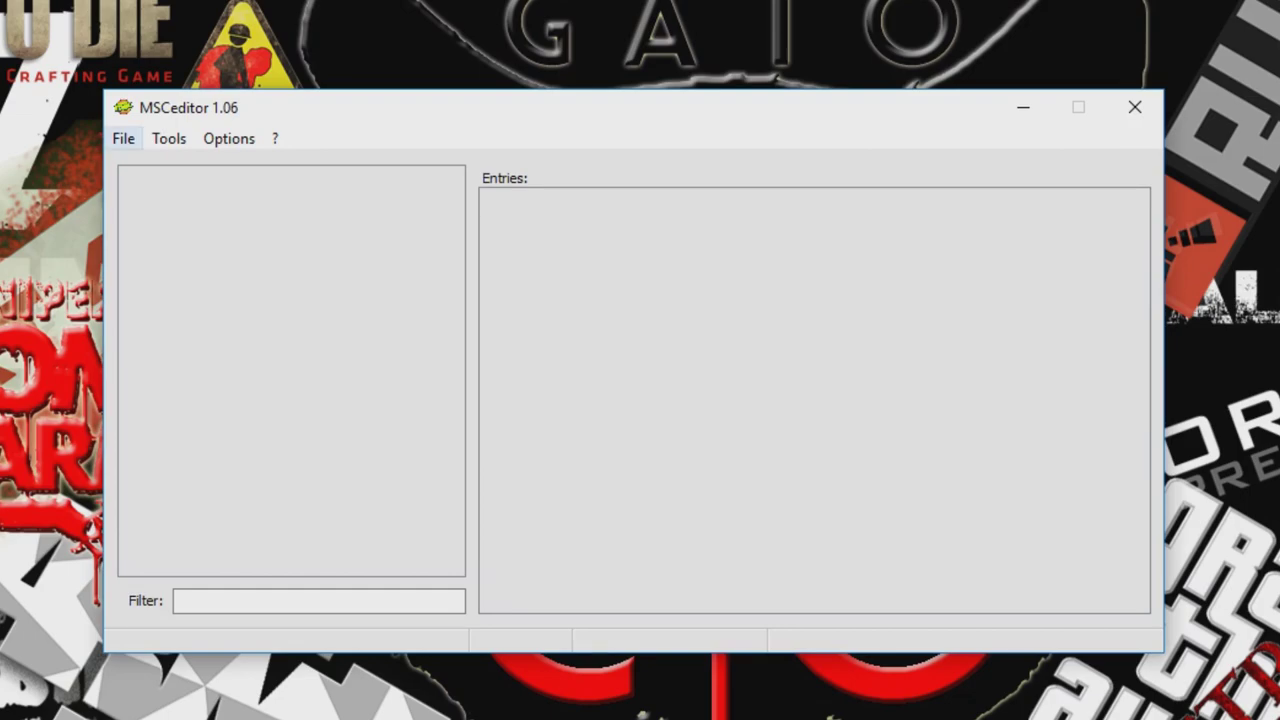
Open the defaultES2File save from the My Summer Car folder.
click(123, 138)
click(164, 166)
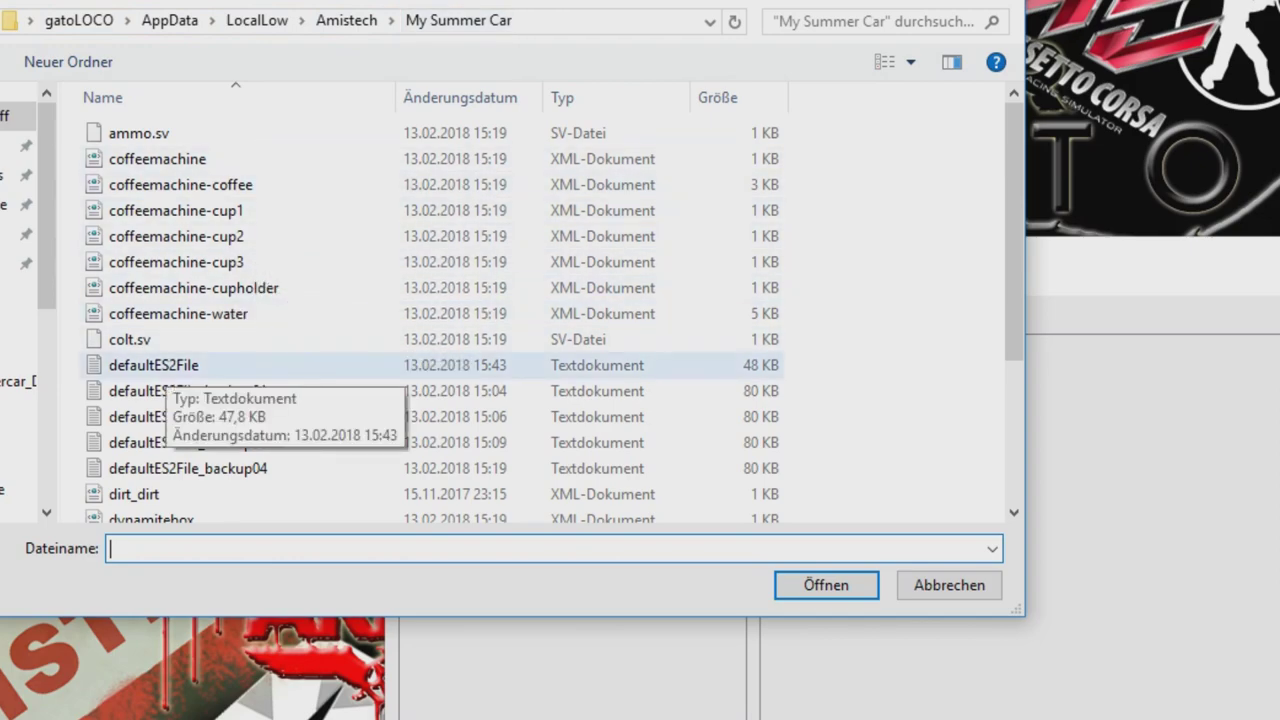
click(160, 365)
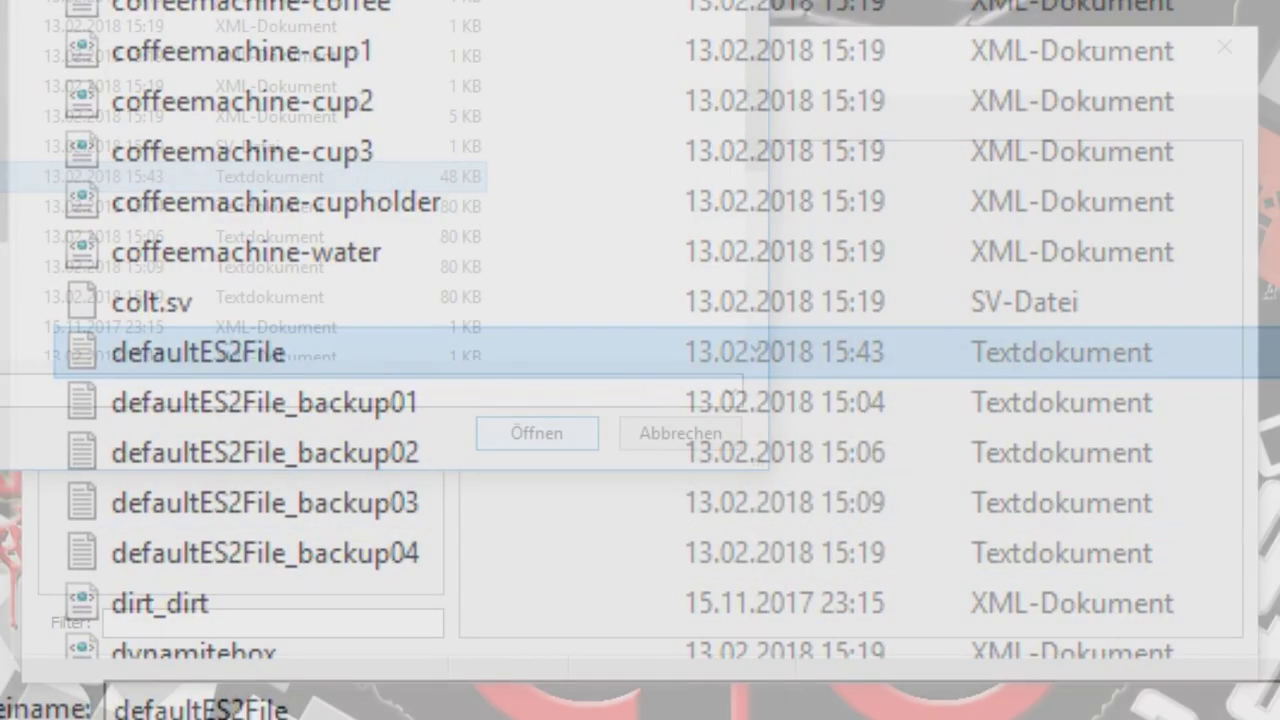
click(537, 433)
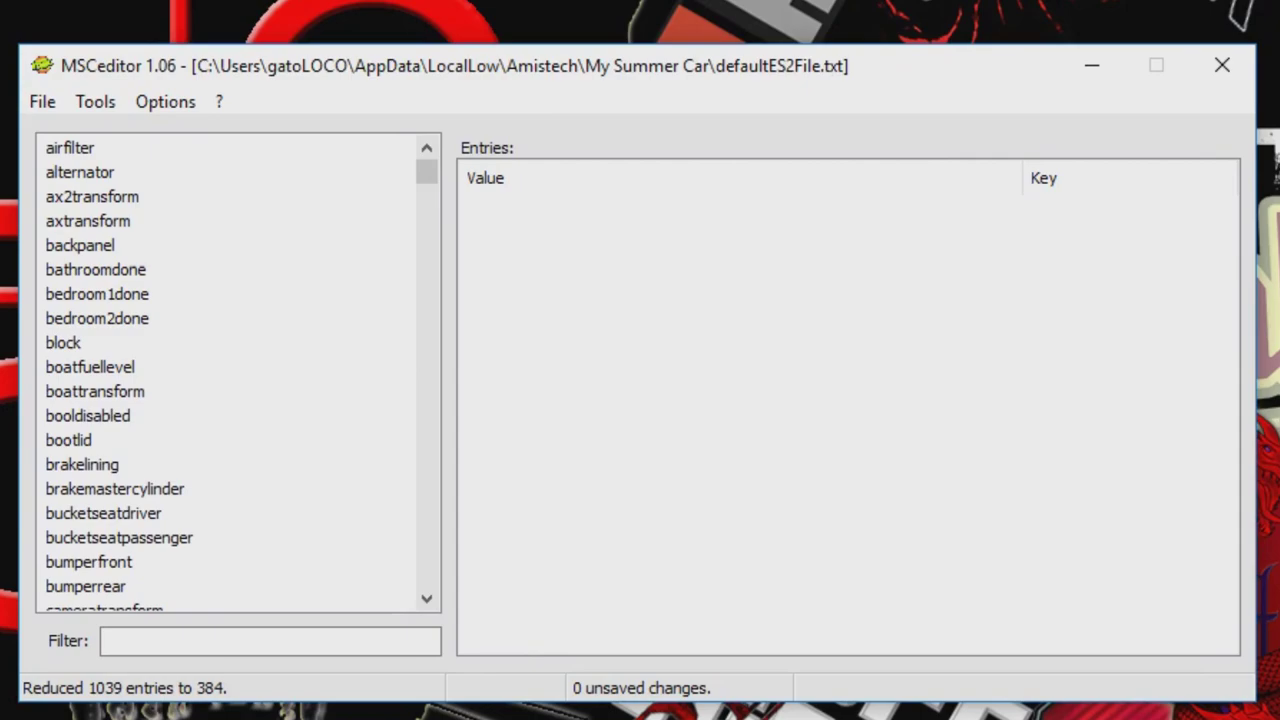
Set airfilterinstalled and airfilterbolted to true in the airfilter entries.
mouse_move(427, 172)
mouse_down()
mouse_move(427, 480)
mouse_move(427, 172)
mouse_up()
click(71, 148)
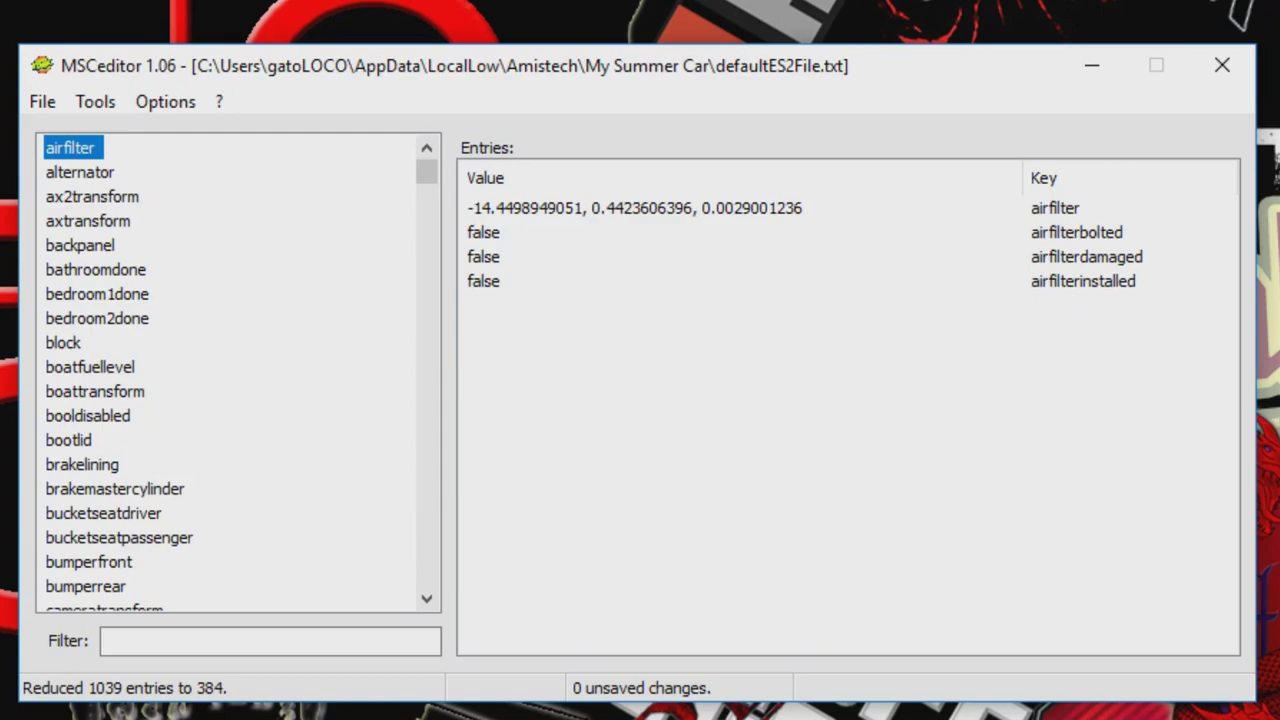
click(484, 282)
click(530, 284)
click(530, 329)
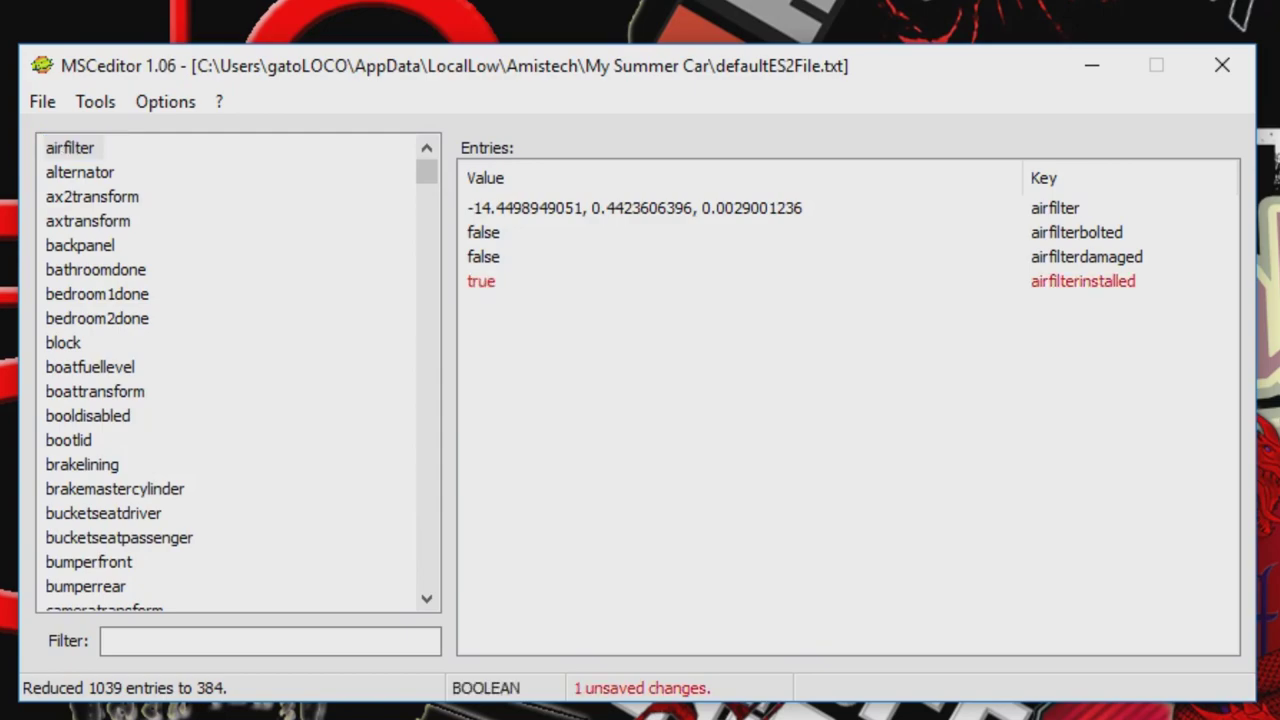
click(484, 257)
click(484, 233)
click(484, 233)
click(530, 235)
key(Down)
key(Return)
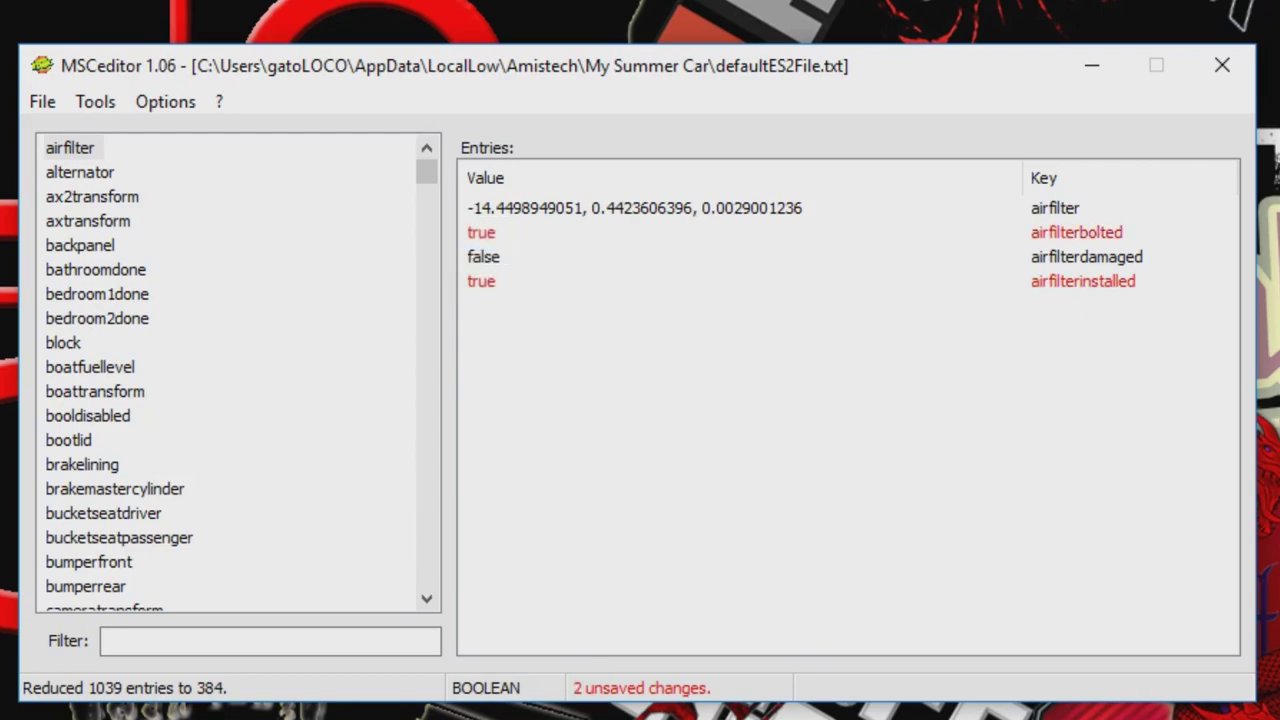
Set alternatorinstalled and alternatorbolted to true in the alternator entries.
click(80, 173)
click(484, 281)
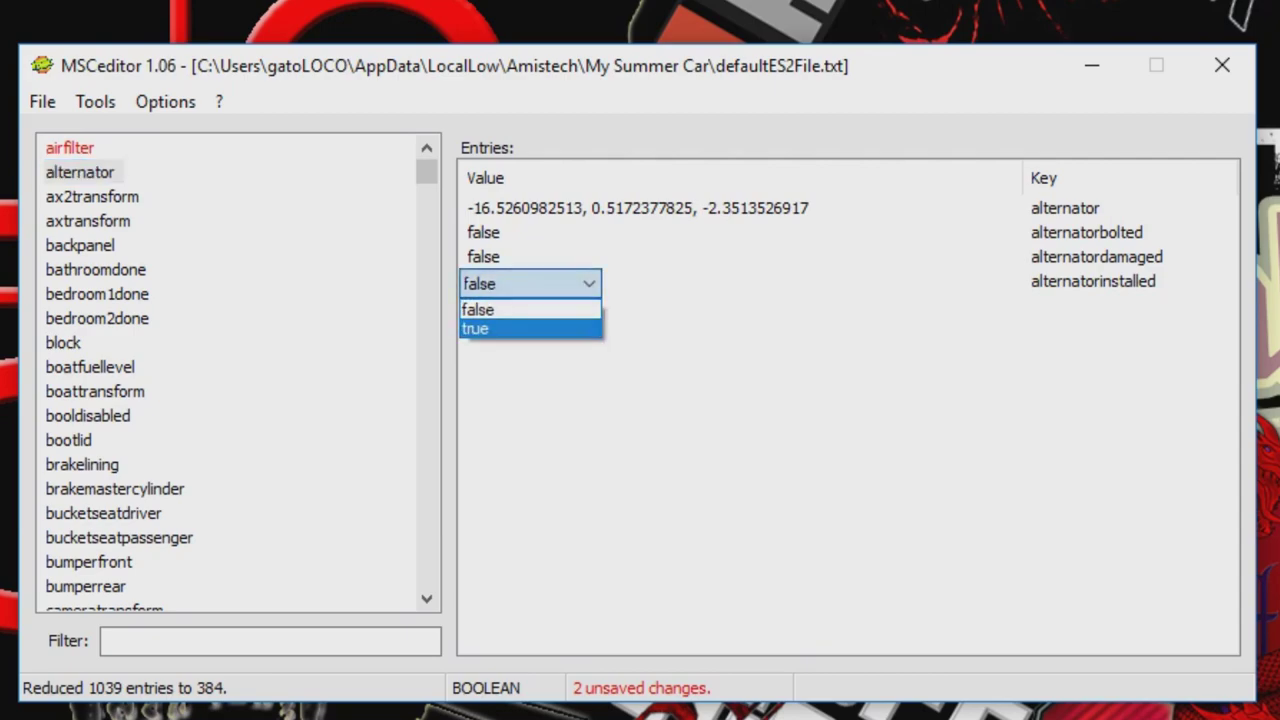
click(480, 328)
click(484, 233)
click(476, 280)
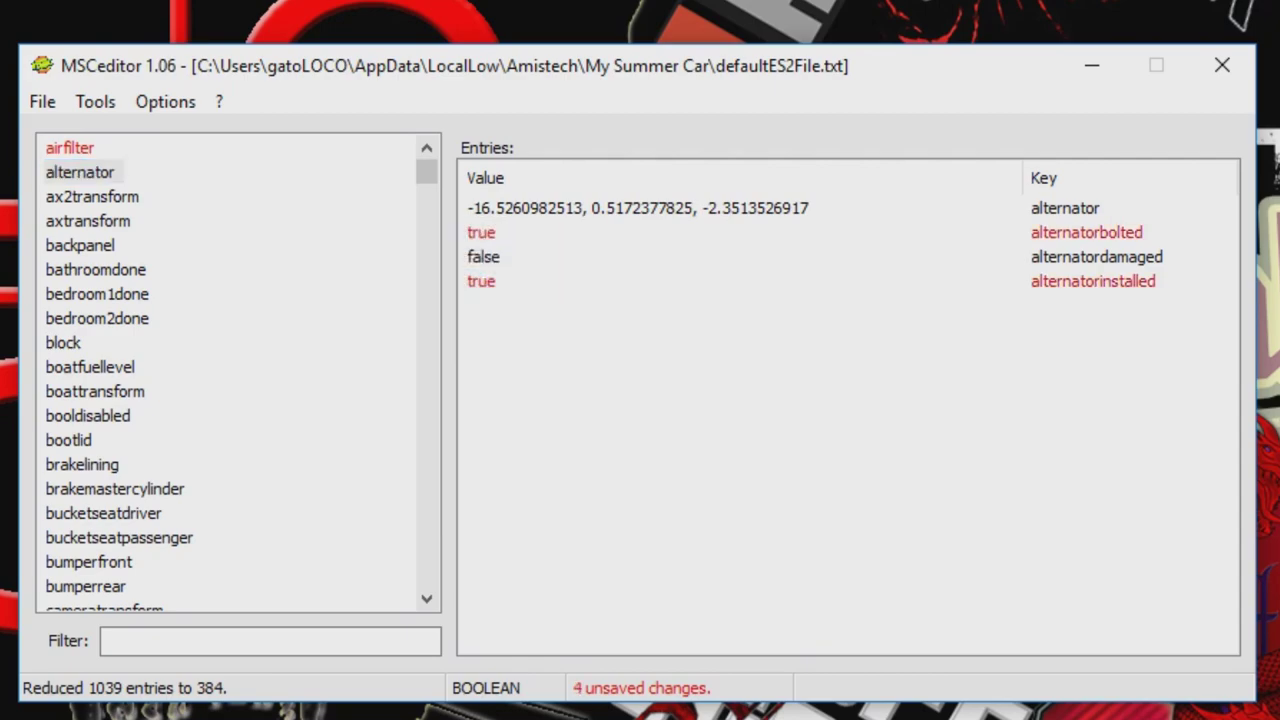
Set backpanelinstalled to true in the backpanel entries.
click(80, 246)
click(484, 281)
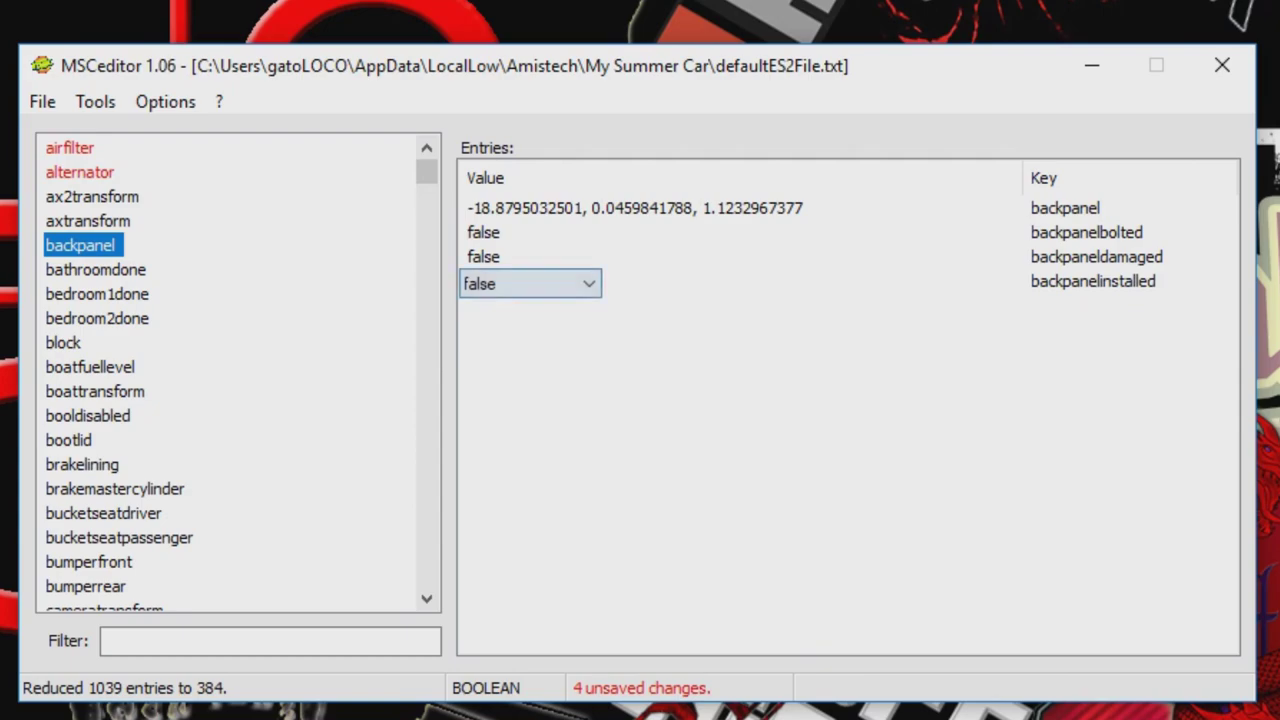
click(478, 328)
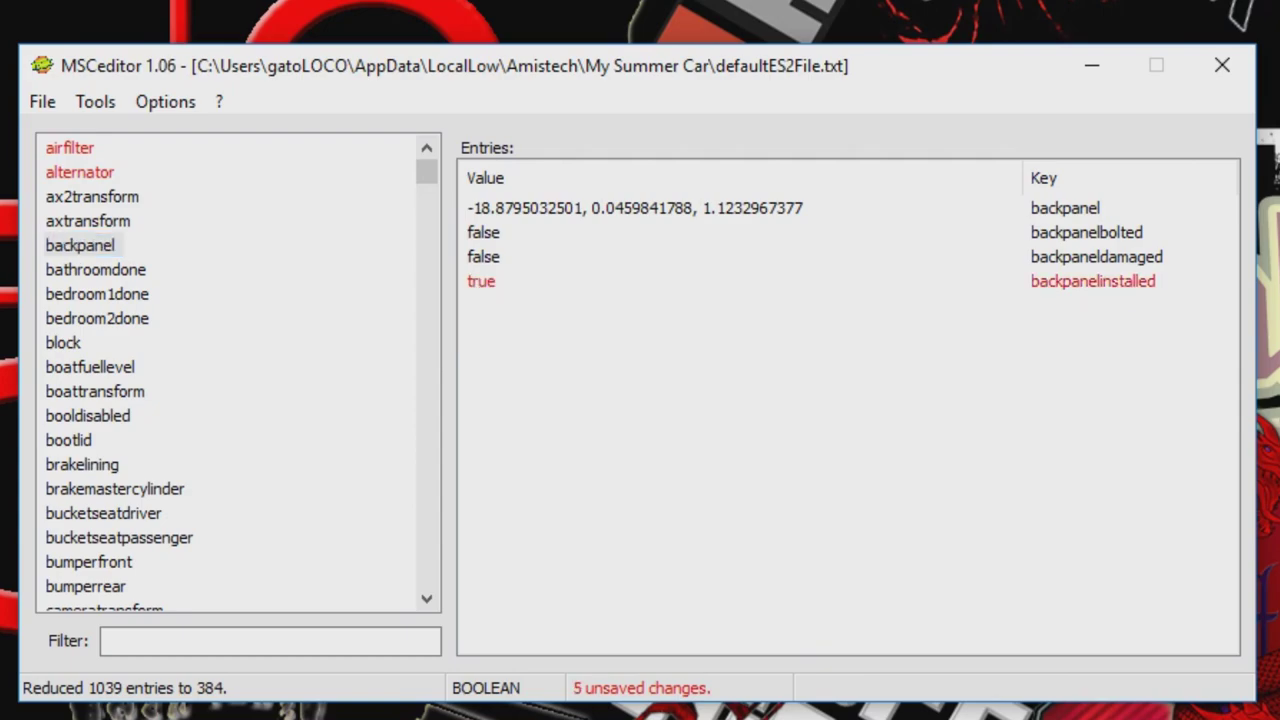
Set blockinstalled and blockbolted to true in the block entries.
click(64, 343)
click(484, 330)
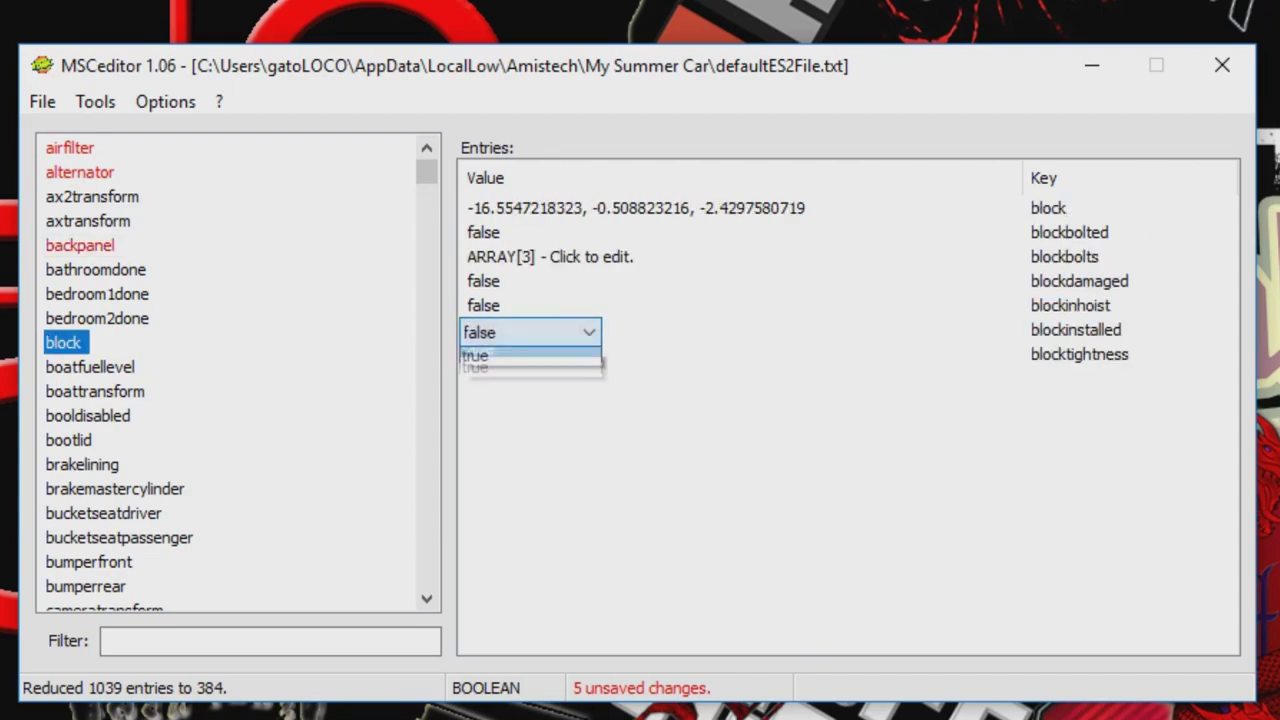
click(478, 377)
click(484, 232)
click(478, 280)
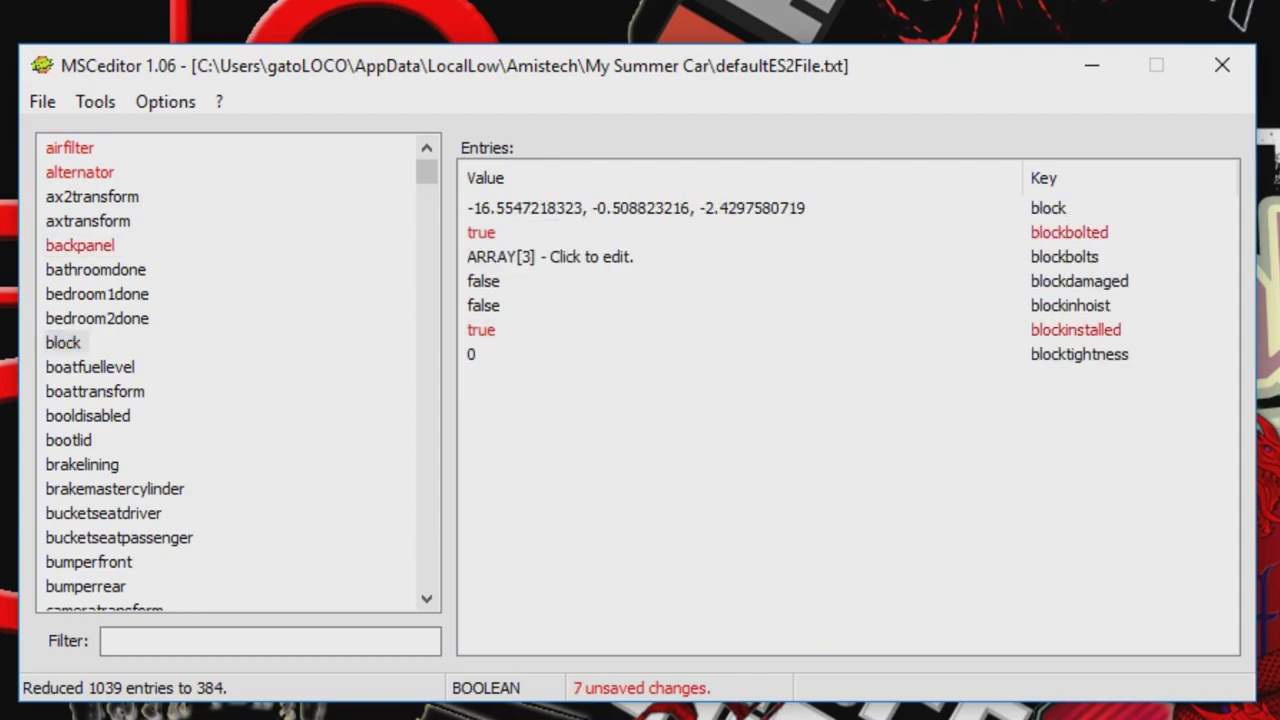
Set bootlidinstalled and bootlidbolted to true in the bootlid entries.
click(69, 440)
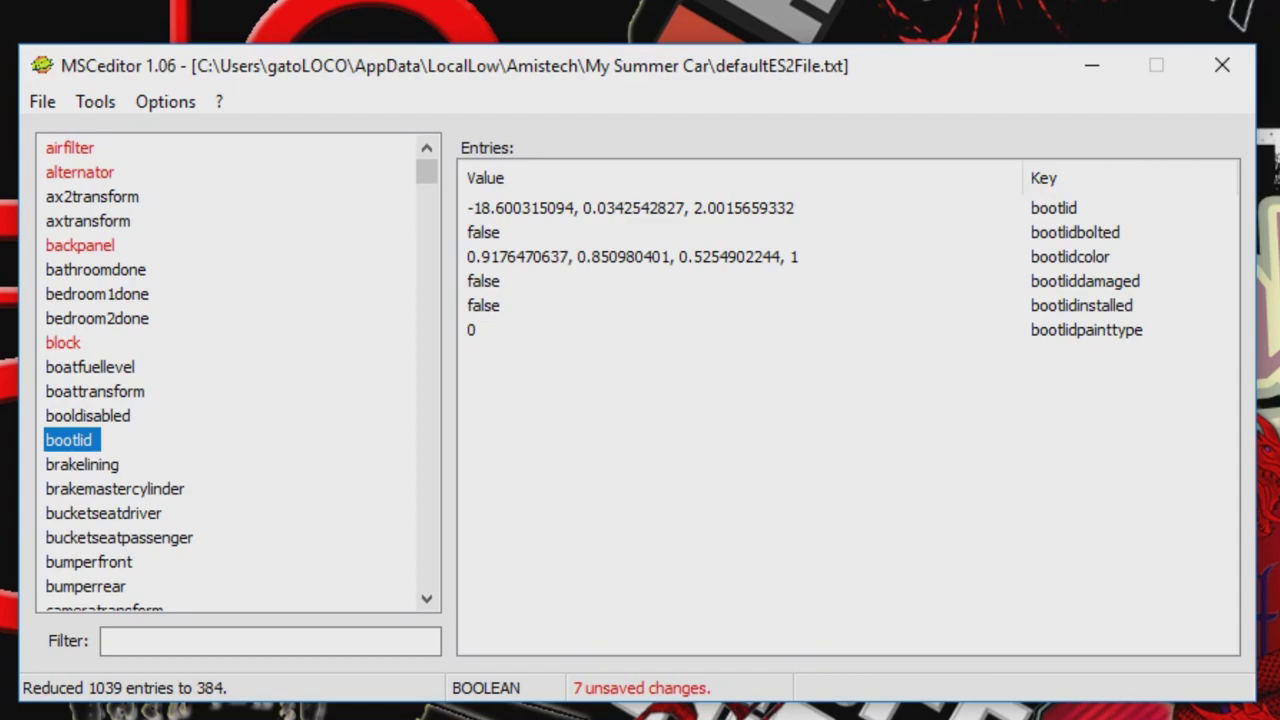
double_click(483, 305)
click(589, 307)
key(Down)
key(Return)
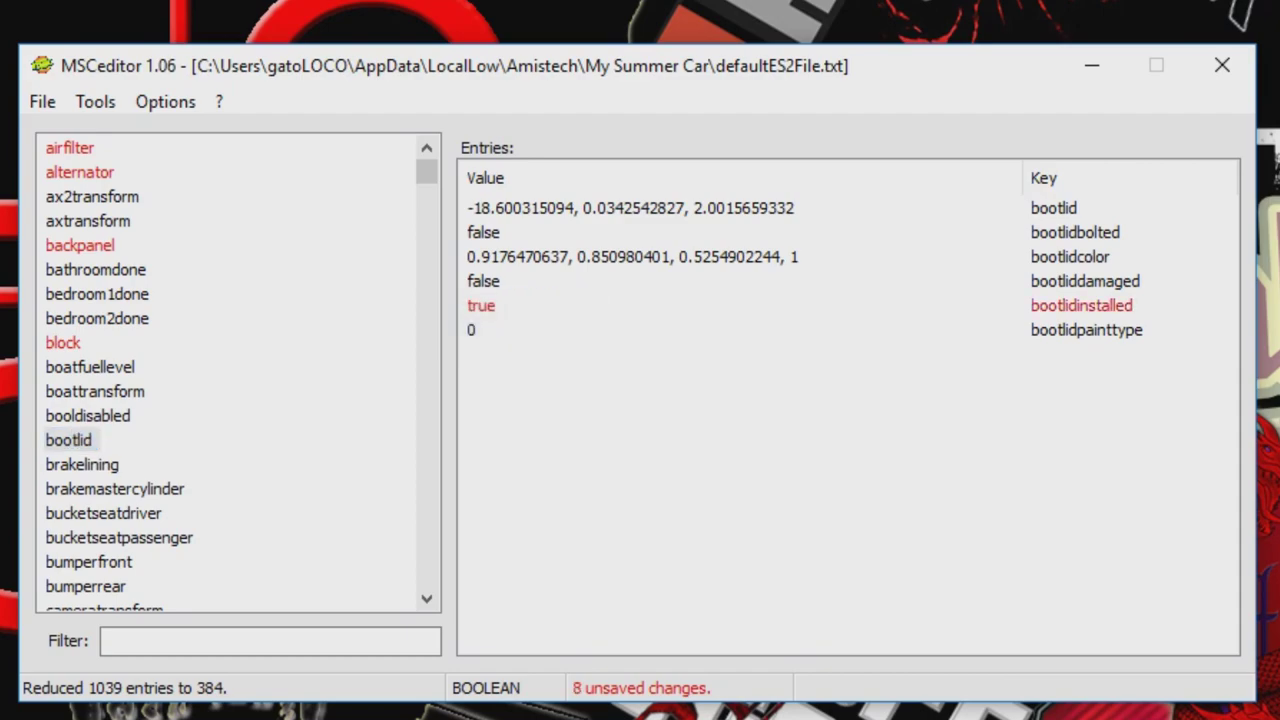
double_click(483, 232)
click(589, 234)
key(Down)
key(Return)
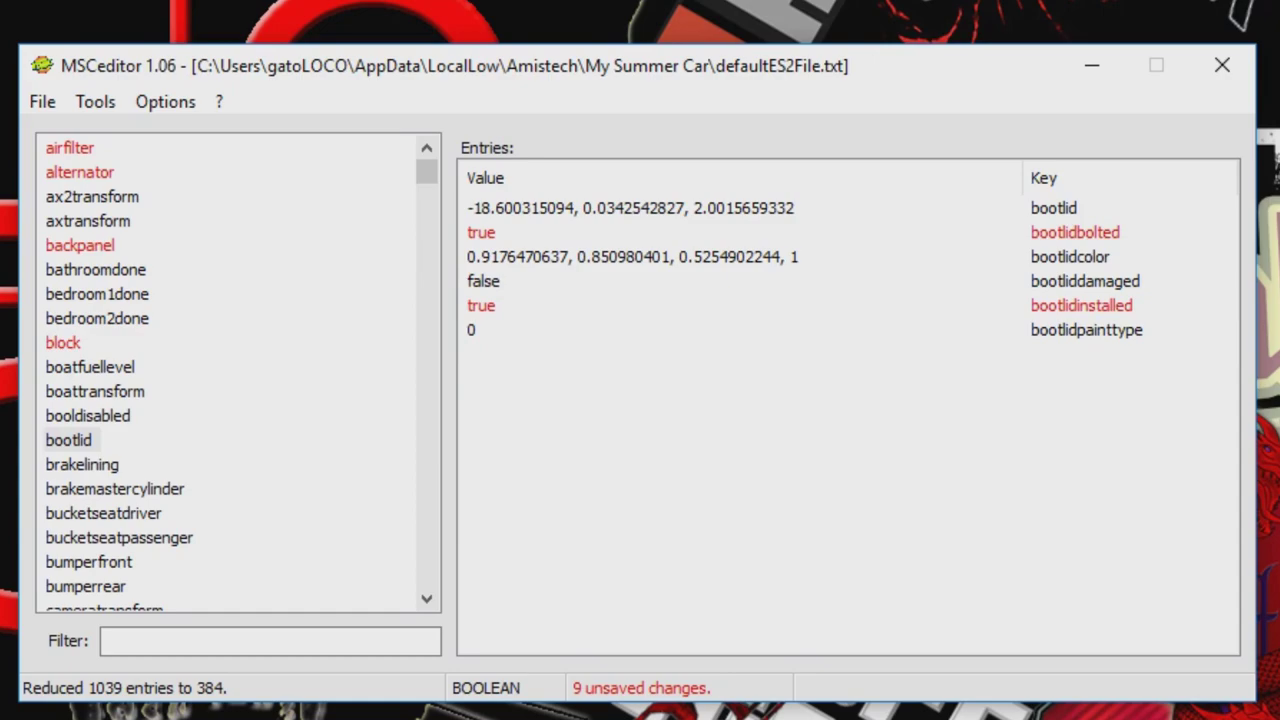
Set brakelininginstalled and brakeliningbolted to true in the brakelining entries.
click(82, 465)
double_click(483, 281)
click(589, 283)
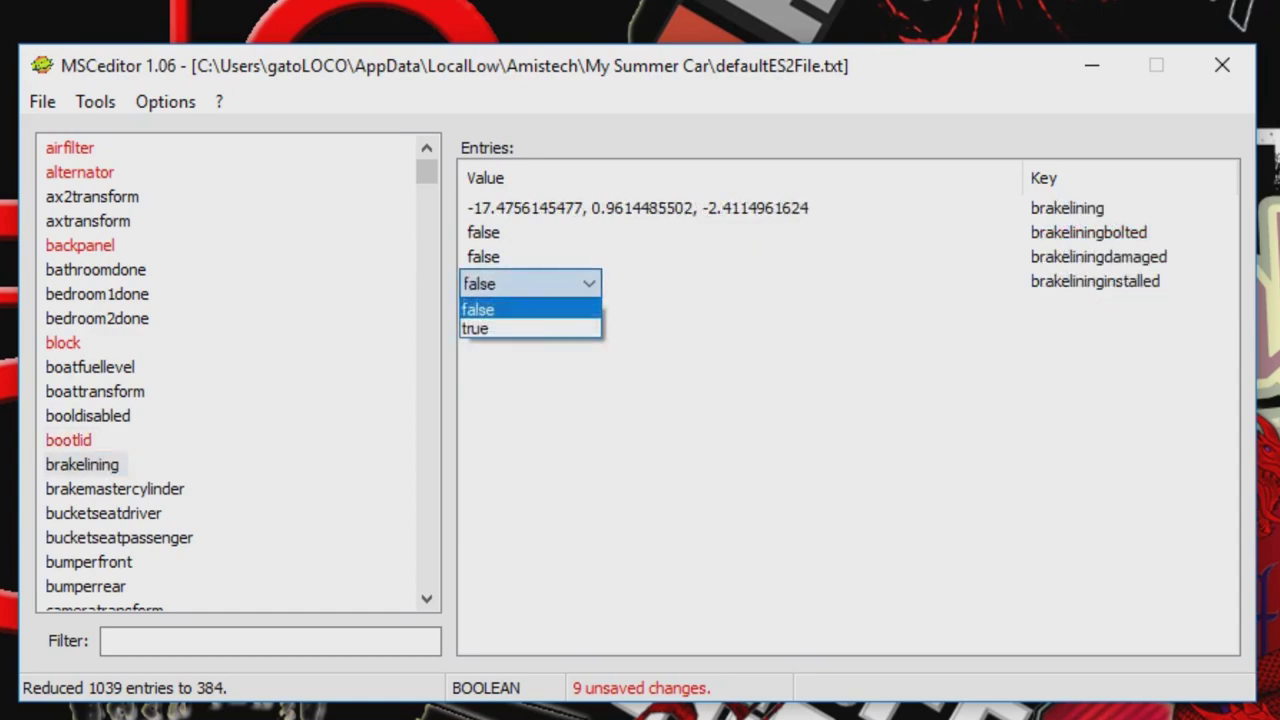
key(Down)
key(Return)
double_click(483, 232)
click(589, 234)
key(Down)
key(Return)
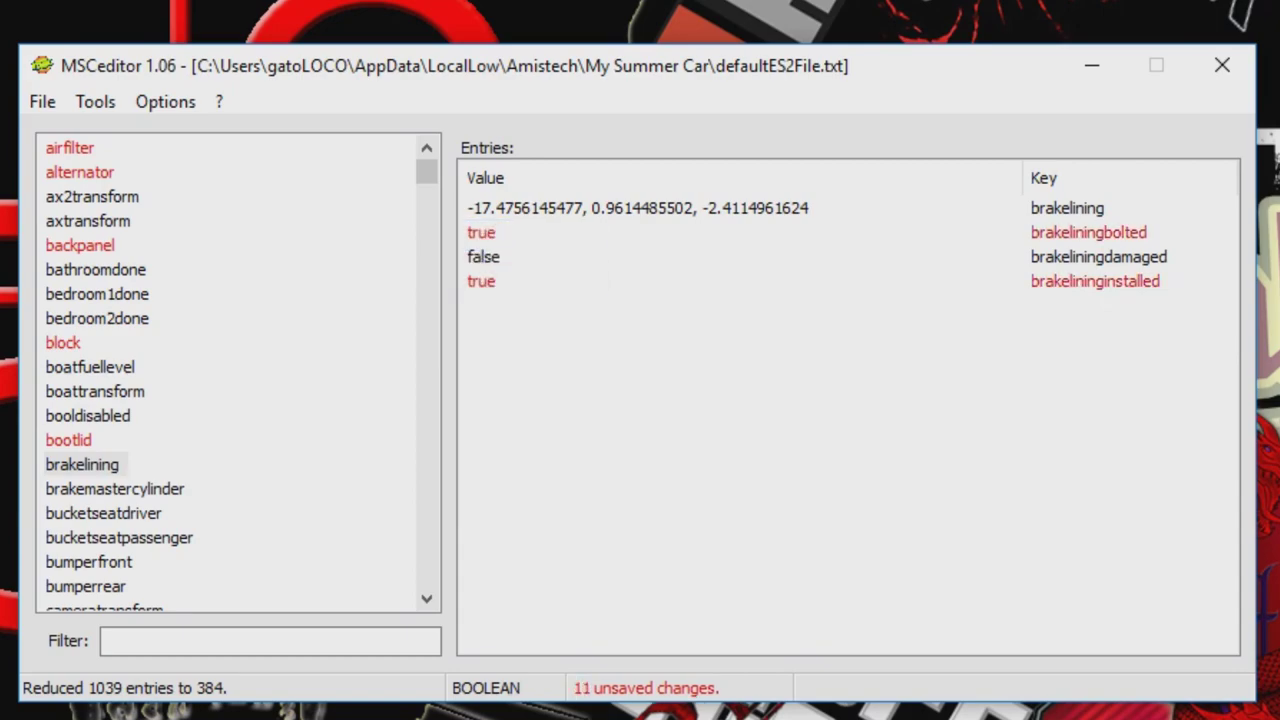
Set brakemastercylinderinstalled and brakemastercylinderbolted to true in the brakemastercylinder entries.
click(115, 489)
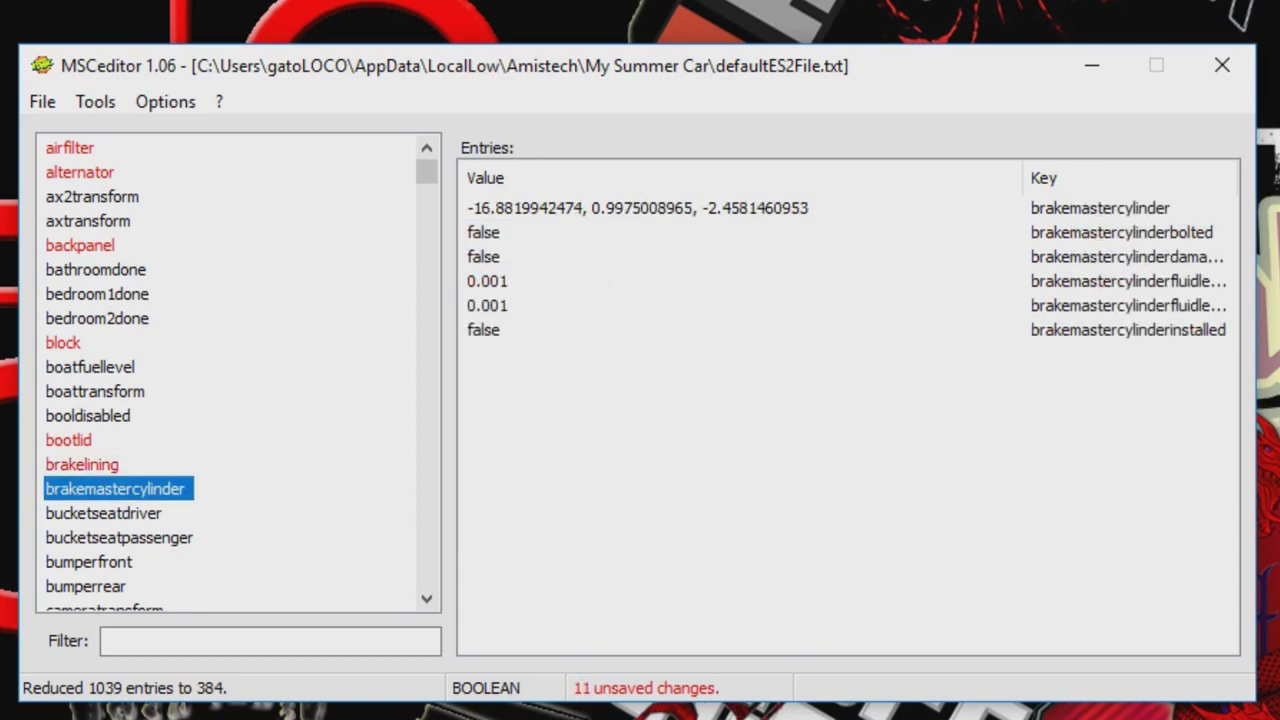
double_click(483, 330)
click(589, 331)
key(Down)
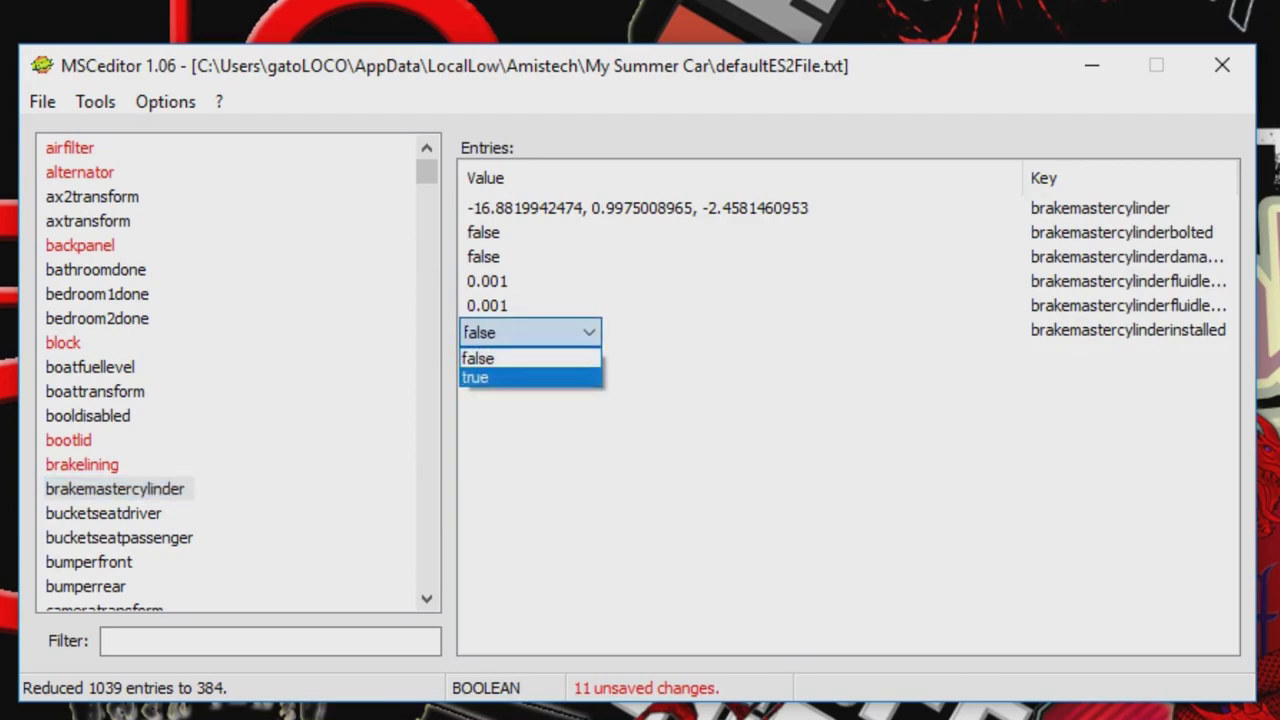
key(Return)
double_click(483, 233)
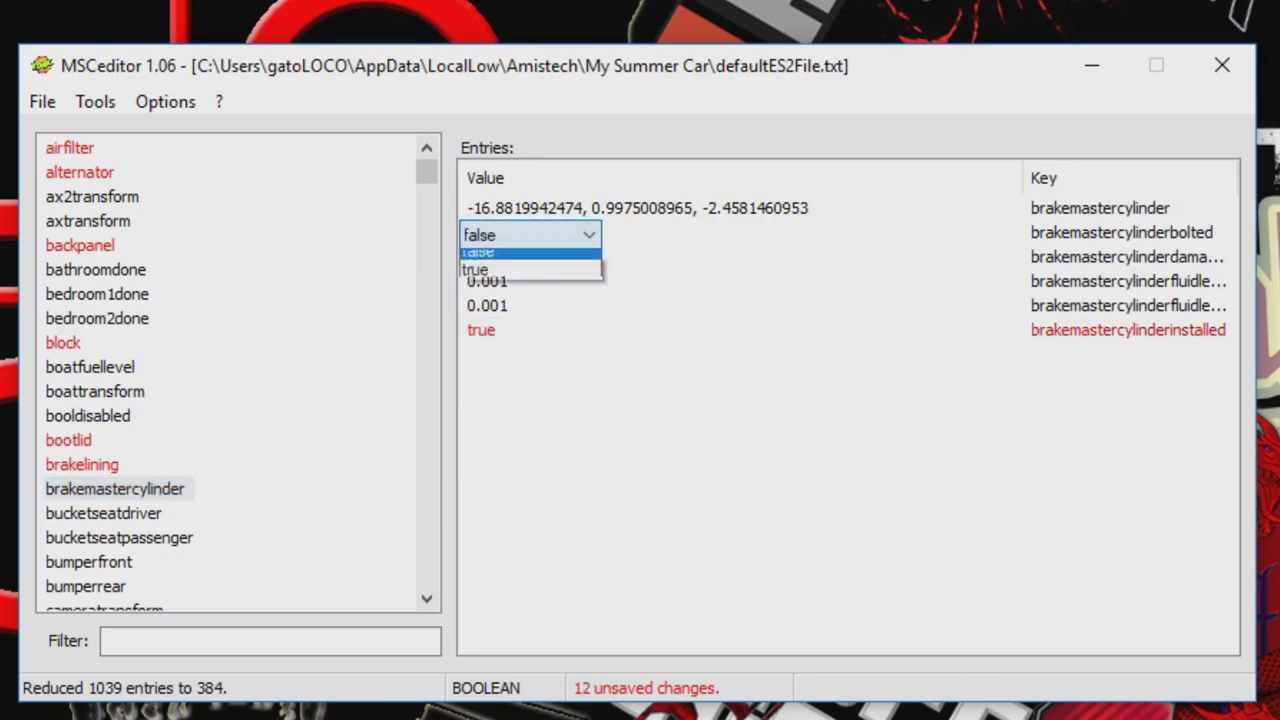
click(480, 281)
Set bumperfrontinstalled and bumperfrontbolted to true in the bumperfront entries.
click(103, 513)
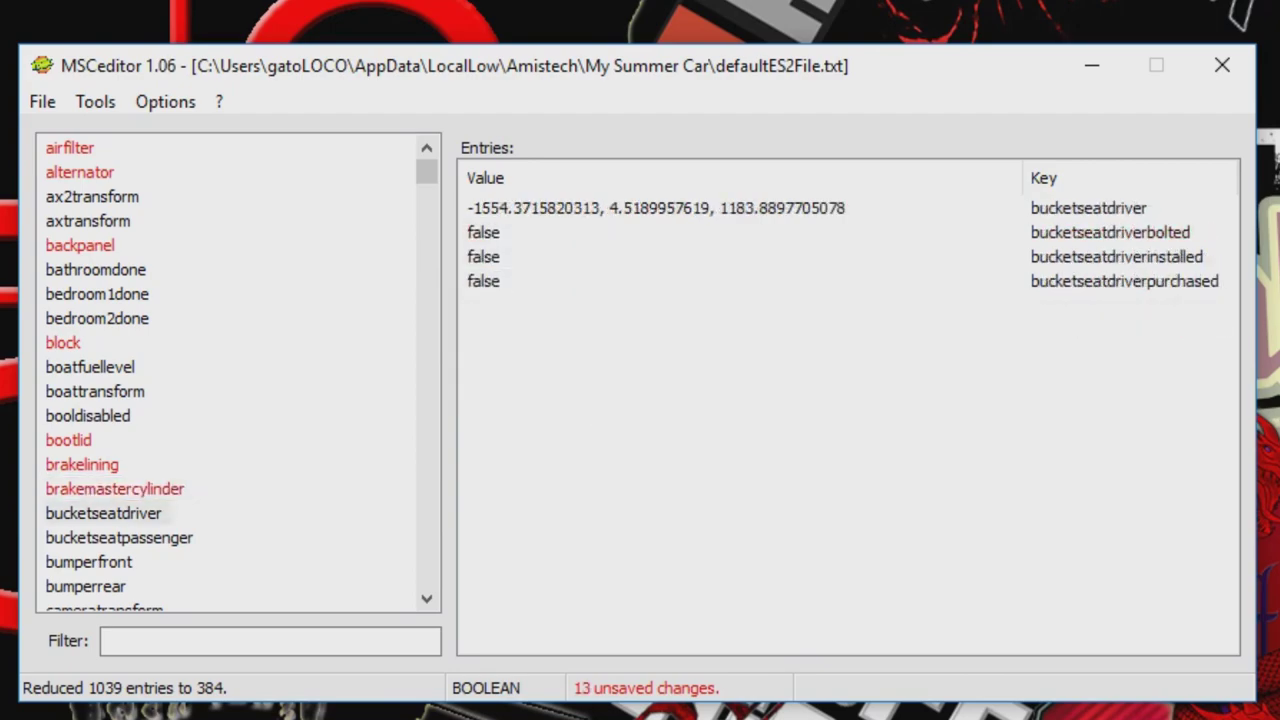
scroll(103, 513, down, 1)
click(89, 489)
double_click(483, 281)
click(500, 282)
click(480, 329)
double_click(483, 232)
click(589, 232)
key(Down)
key(Return)
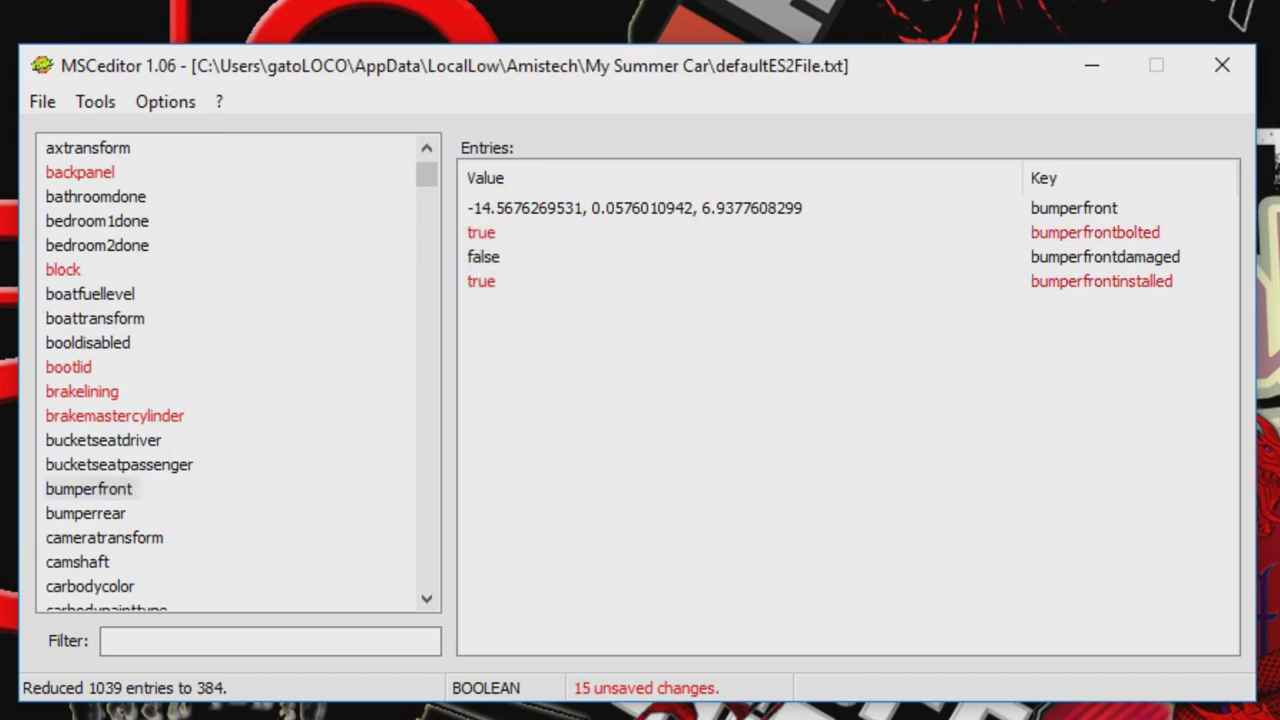
Set bumperrearinstalled and bumperrearbolted to true in the bumperrear entries.
click(86, 513)
double_click(483, 281)
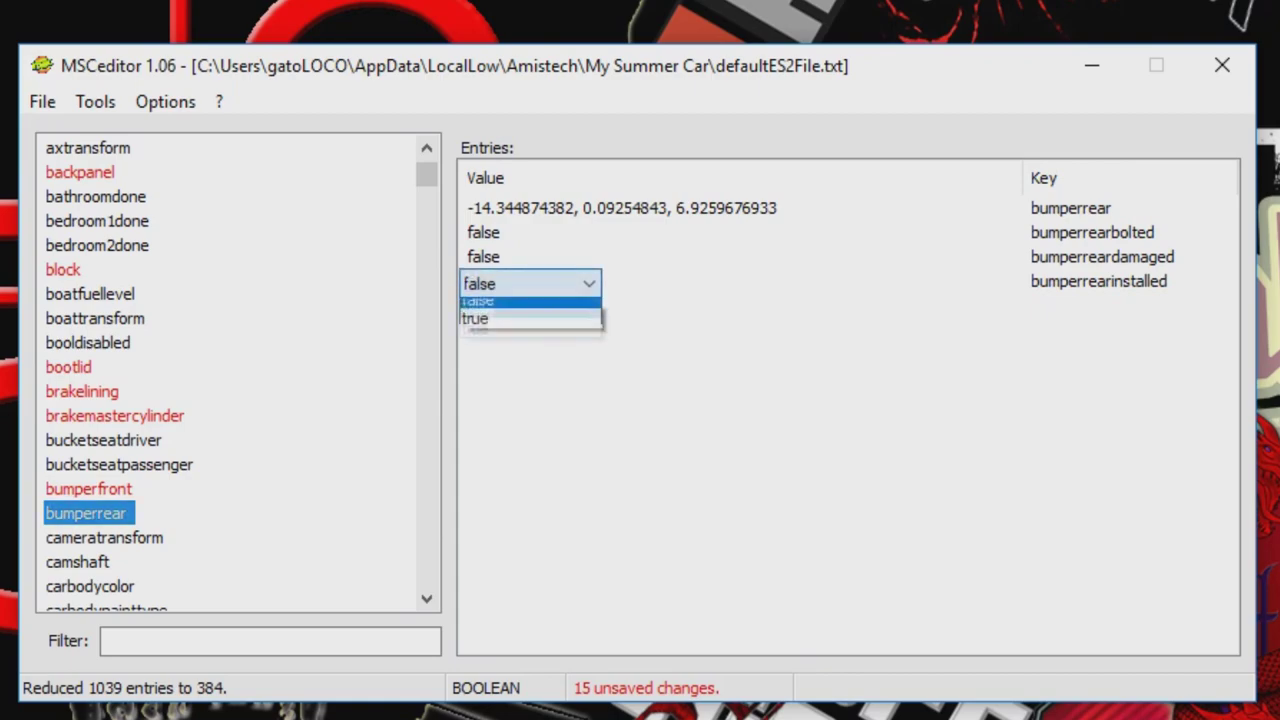
click(480, 328)
double_click(483, 233)
key(Down)
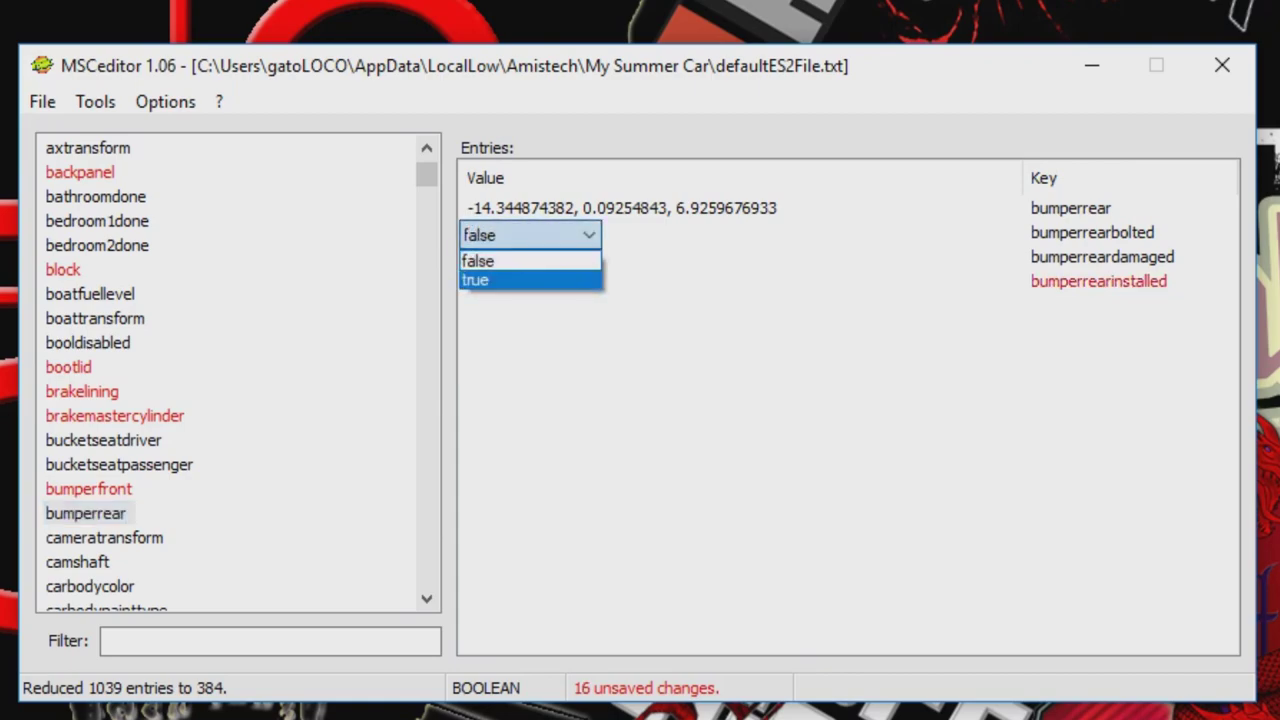
key(Return)
Set camshaftinstalled and camshaftgearbolted to true in the camshaft entries.
scroll(238, 372, down, 1)
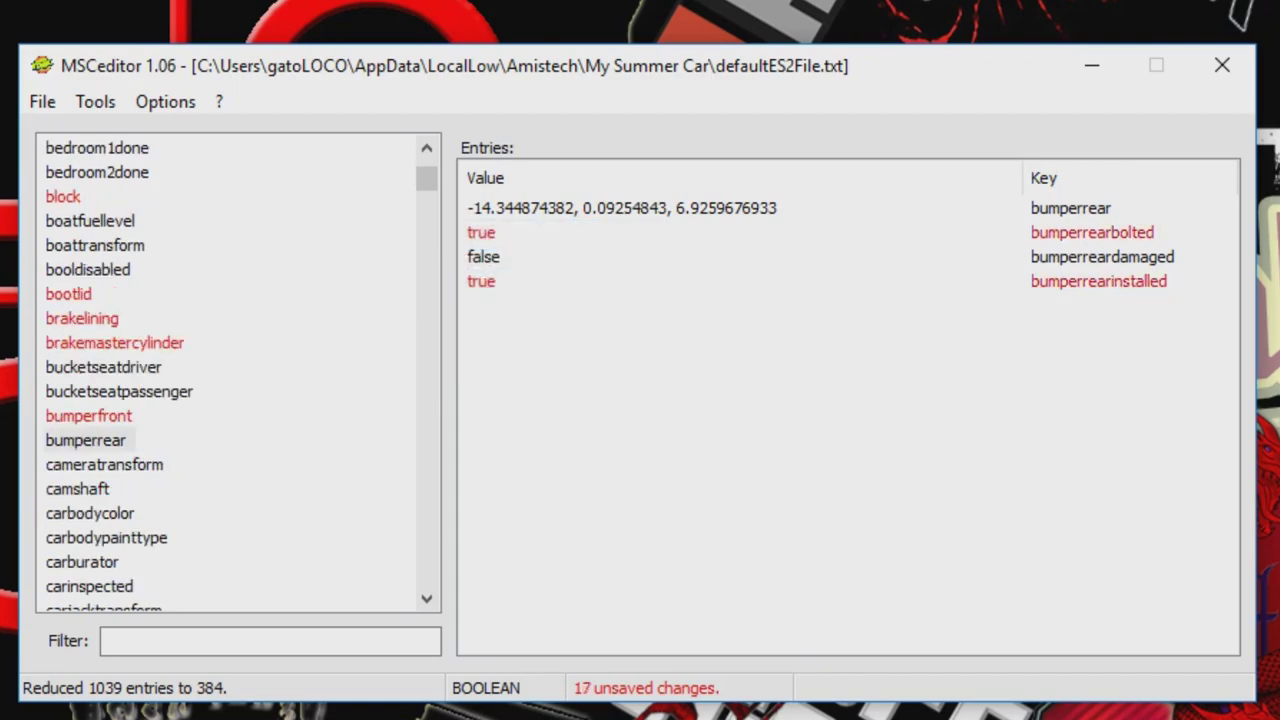
click(78, 489)
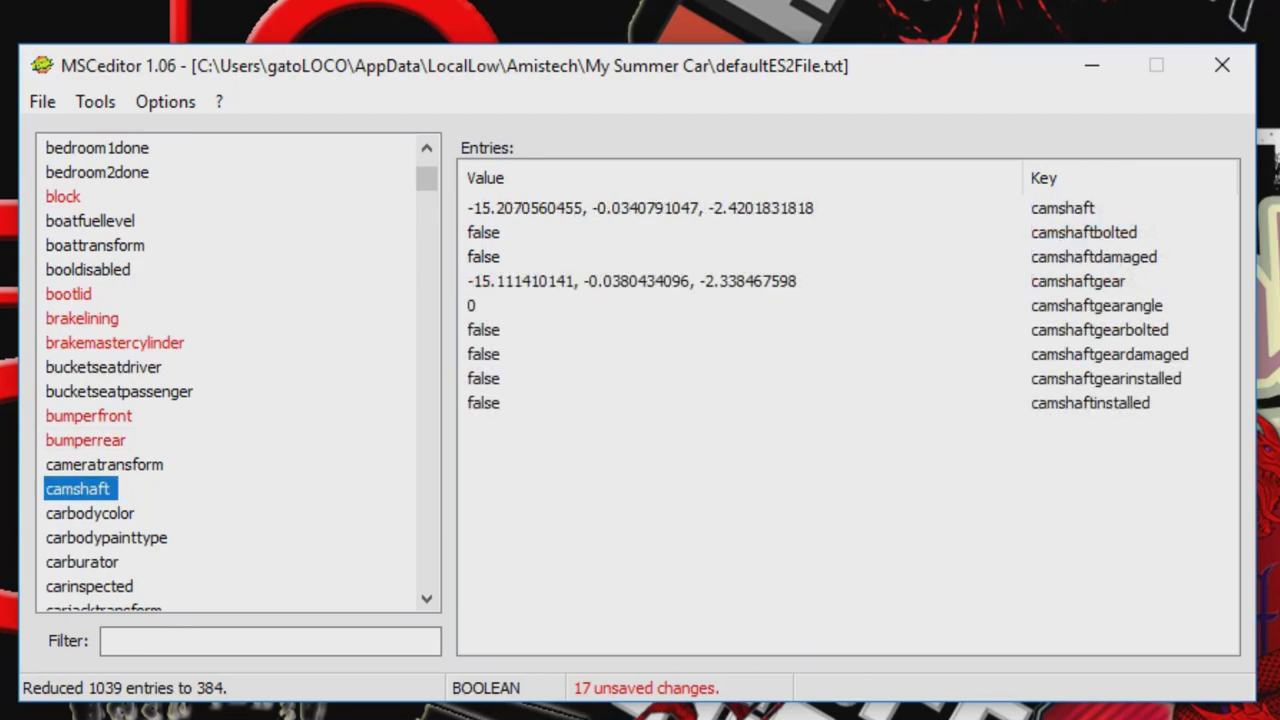
click(484, 403)
click(500, 405)
click(490, 449)
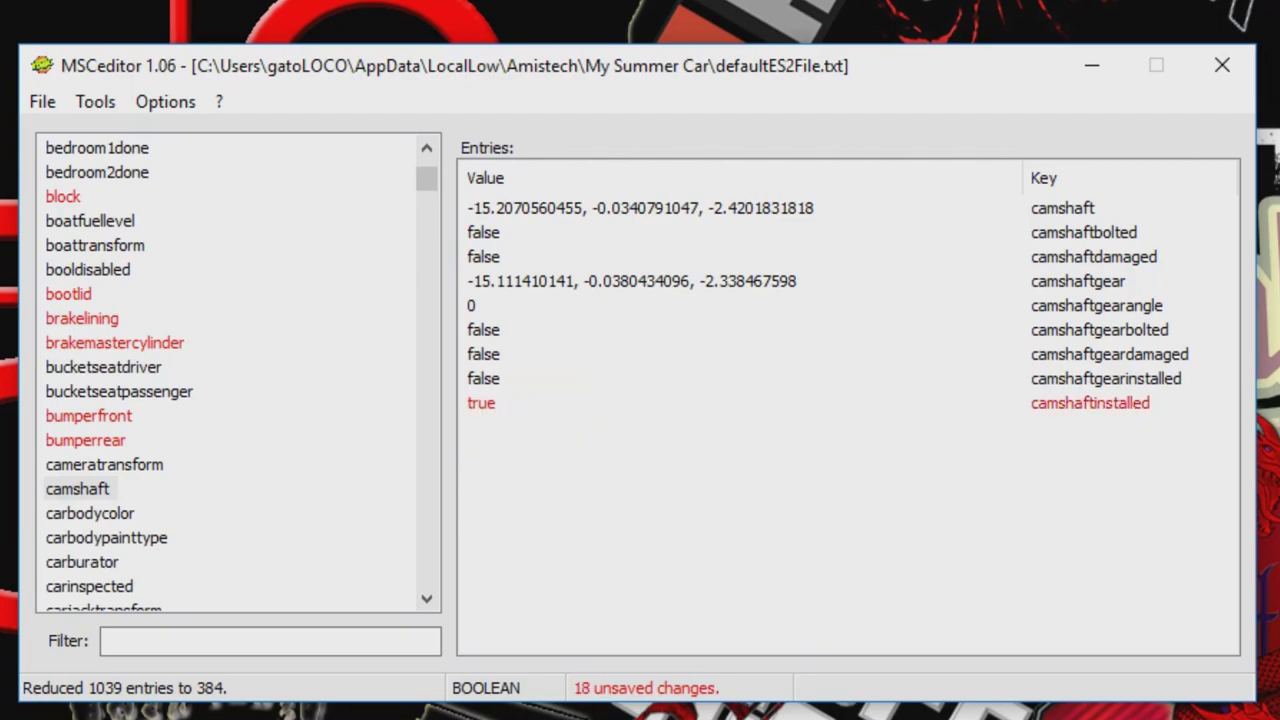
click(484, 330)
click(500, 332)
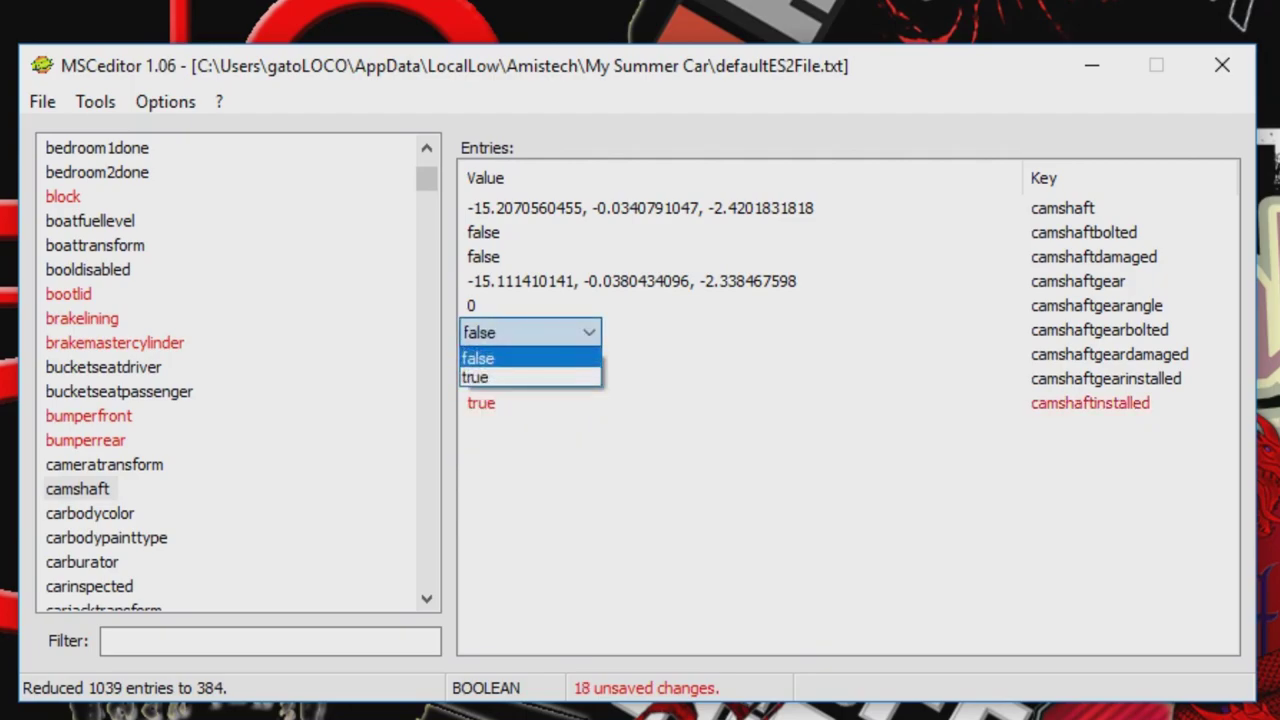
click(490, 377)
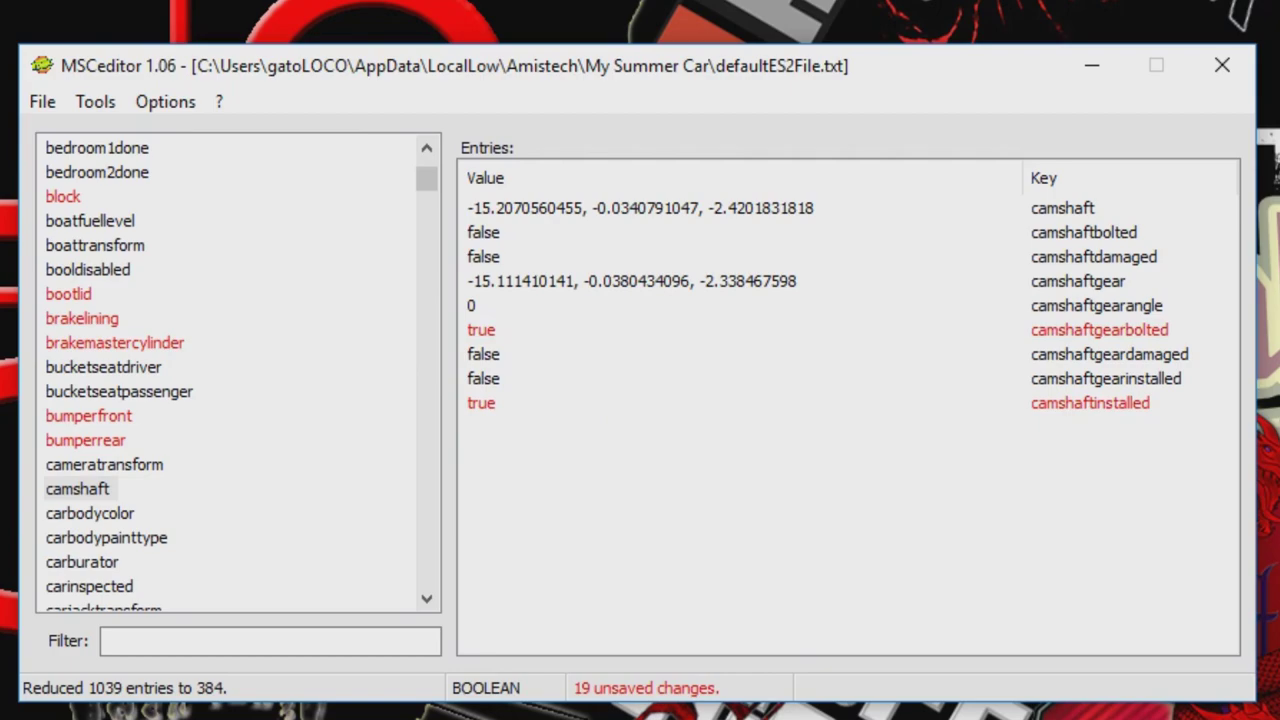
Set camshaftgearinstalled and camshaftbolted to true in the camshaft entries.
double_click(483, 378)
key(Down)
key(Return)
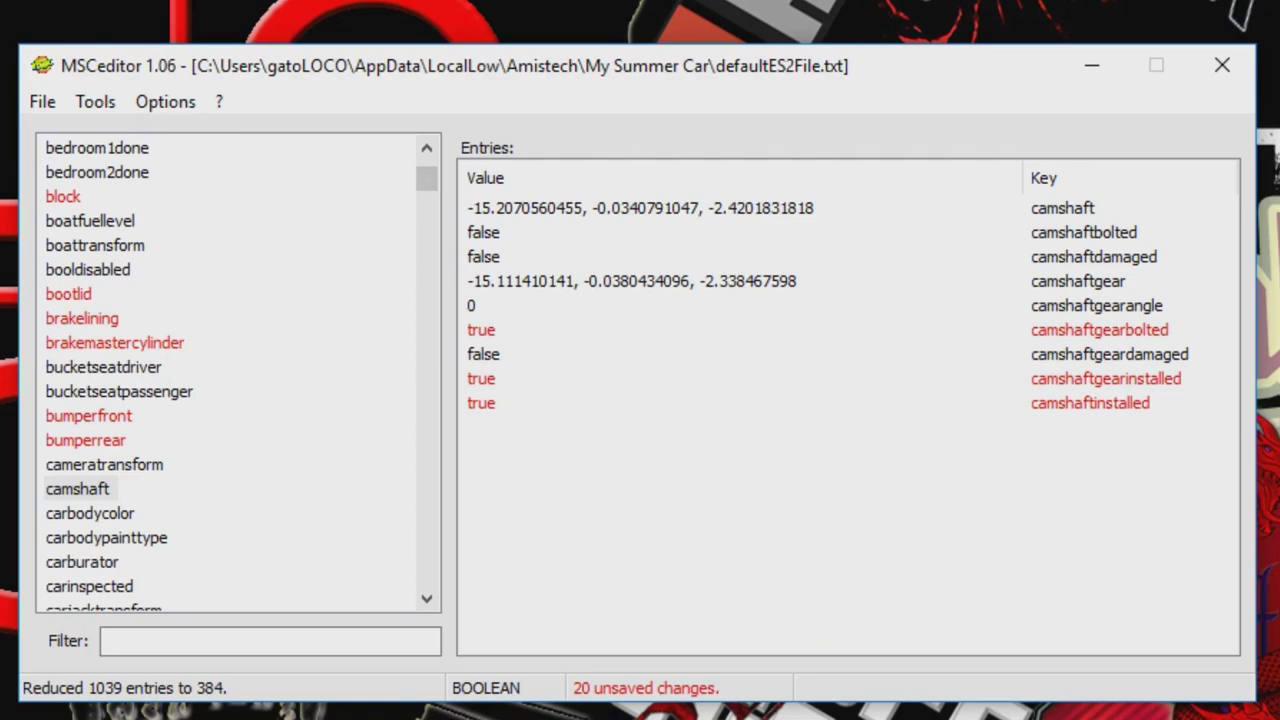
double_click(484, 233)
click(530, 234)
click(500, 281)
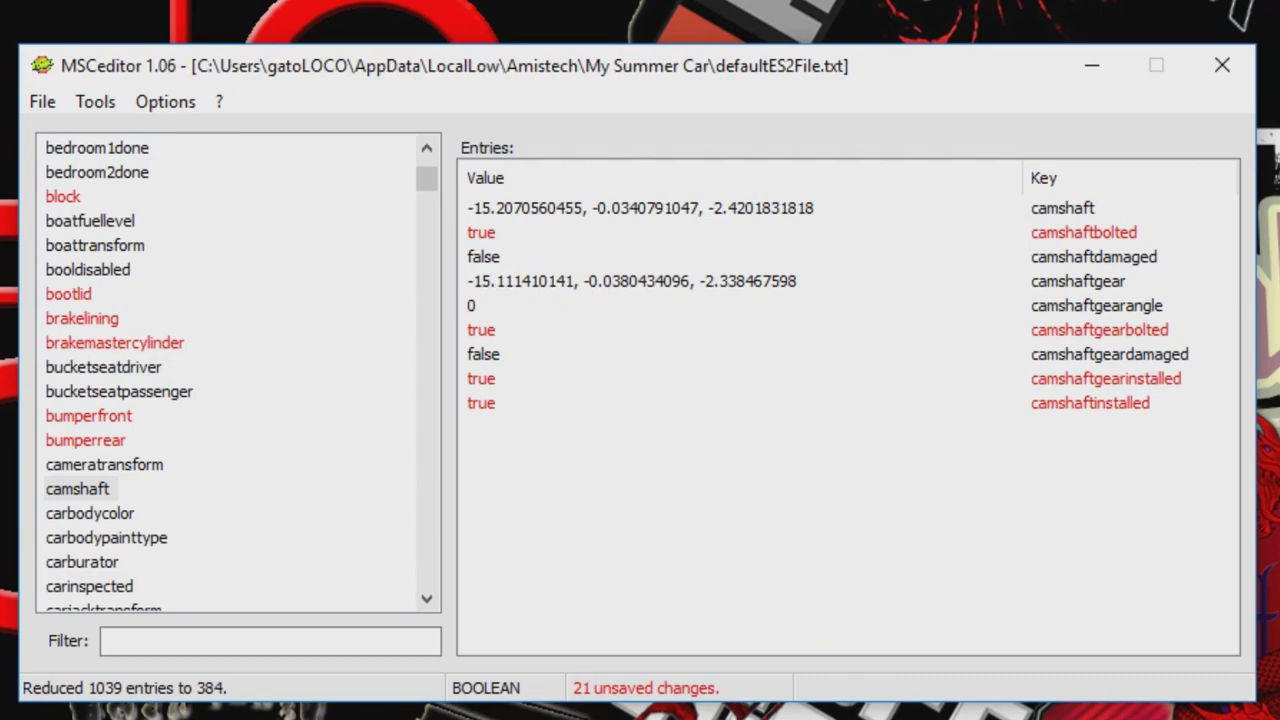
Set carburatorinstalled and carburatorbolted to true in the carburator entries.
click(83, 562)
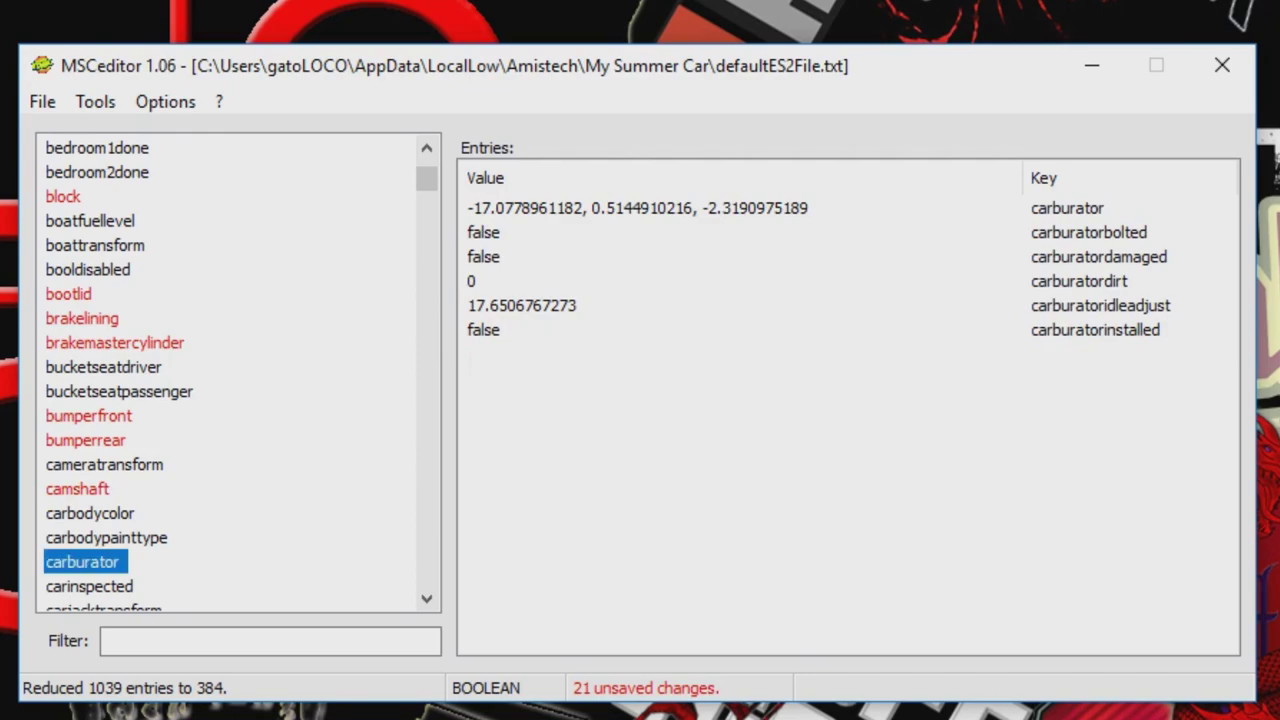
click(484, 330)
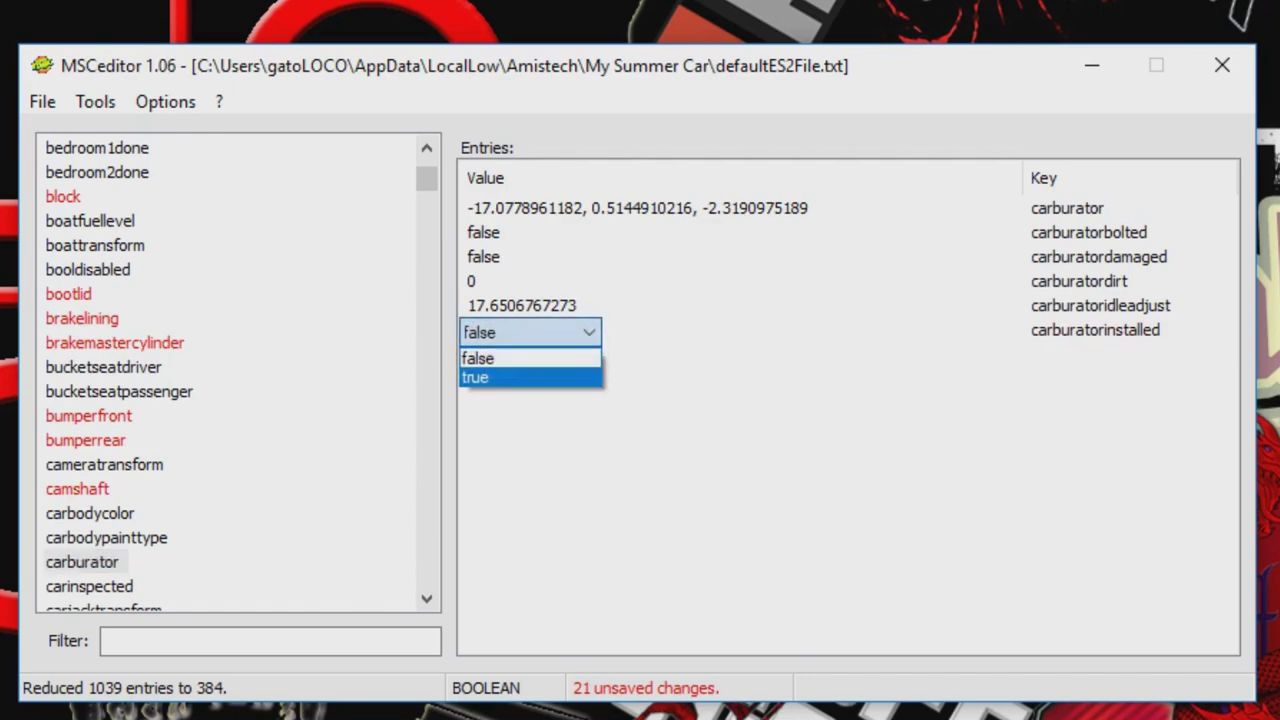
click(480, 377)
double_click(483, 232)
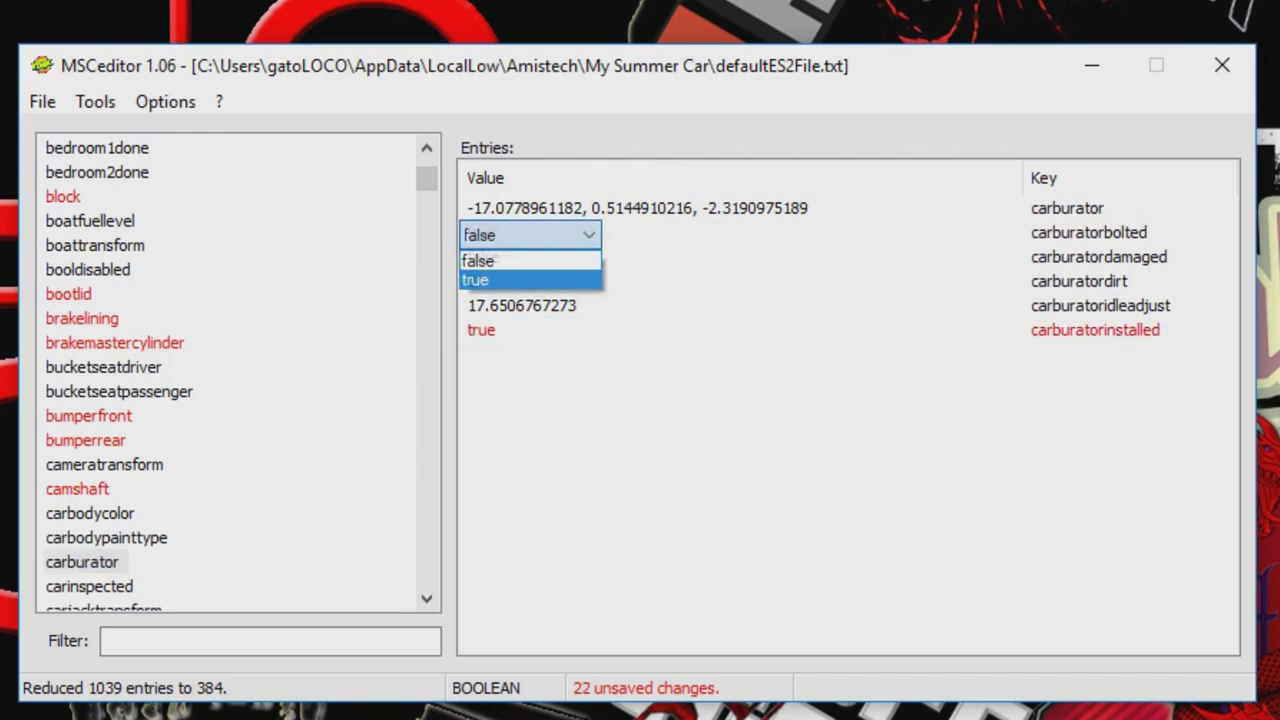
click(474, 277)
Set clutchcoverplateinstalled and clutchcoverplatebolted to true in the clutchcoverplate entries.
scroll(240, 370, down, 3)
scroll(84, 440, down, 2)
click(84, 440)
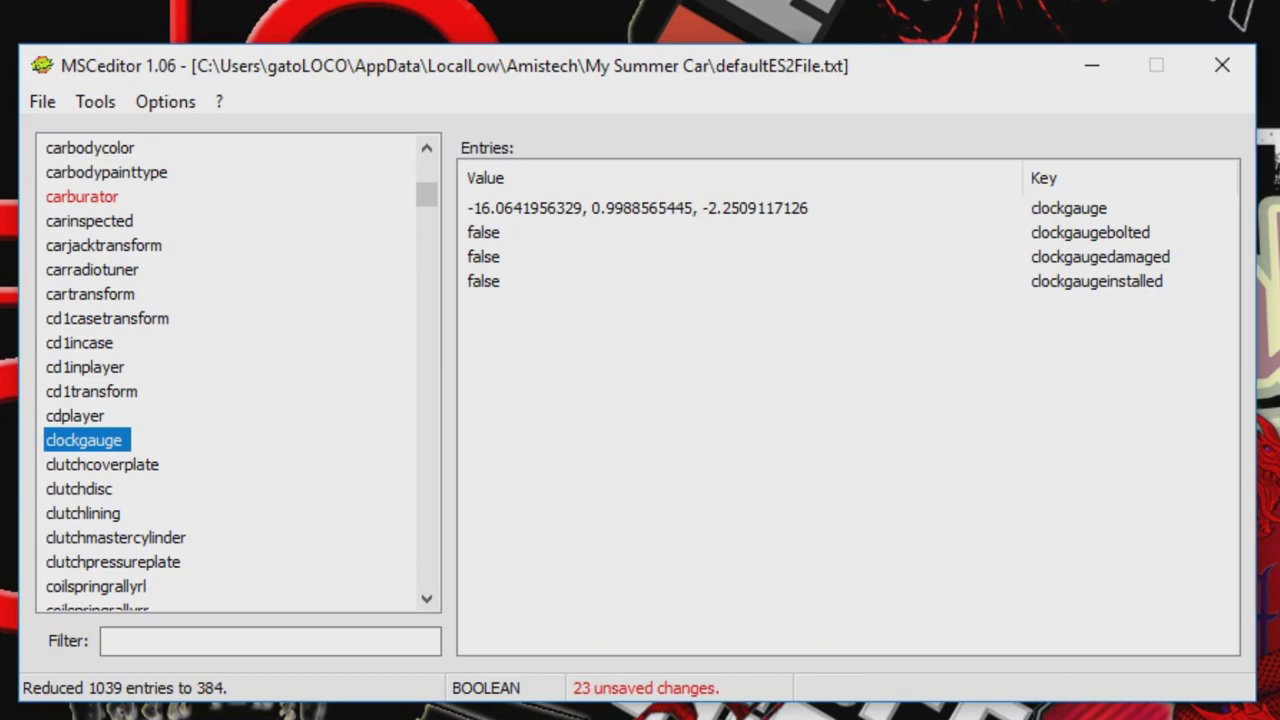
click(102, 464)
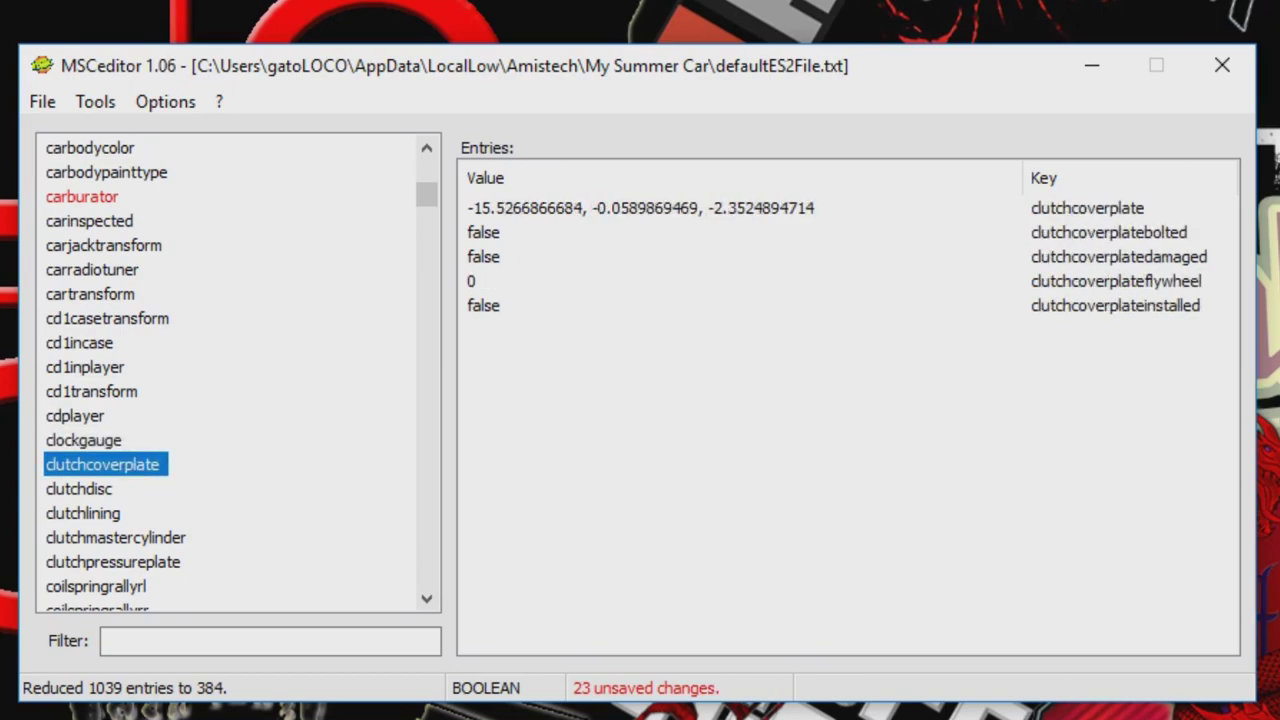
click(520, 306)
click(530, 307)
click(520, 354)
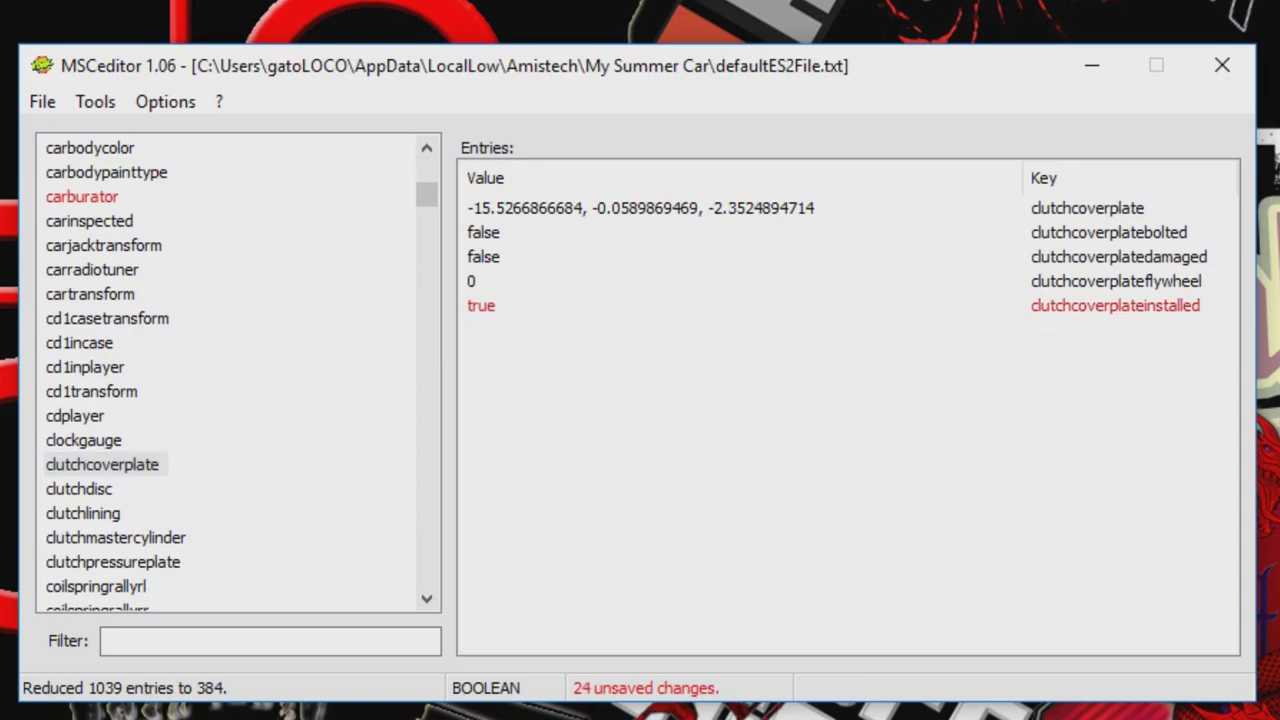
click(520, 257)
click(520, 233)
click(520, 233)
click(530, 235)
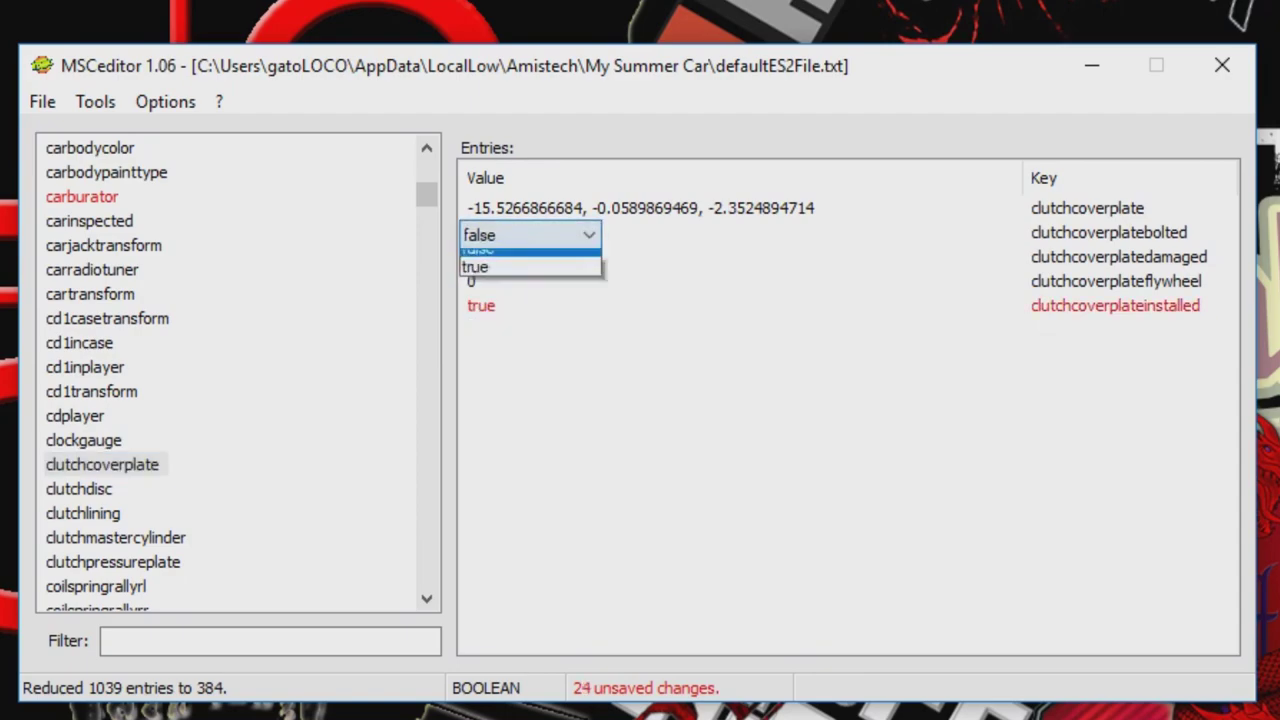
click(475, 280)
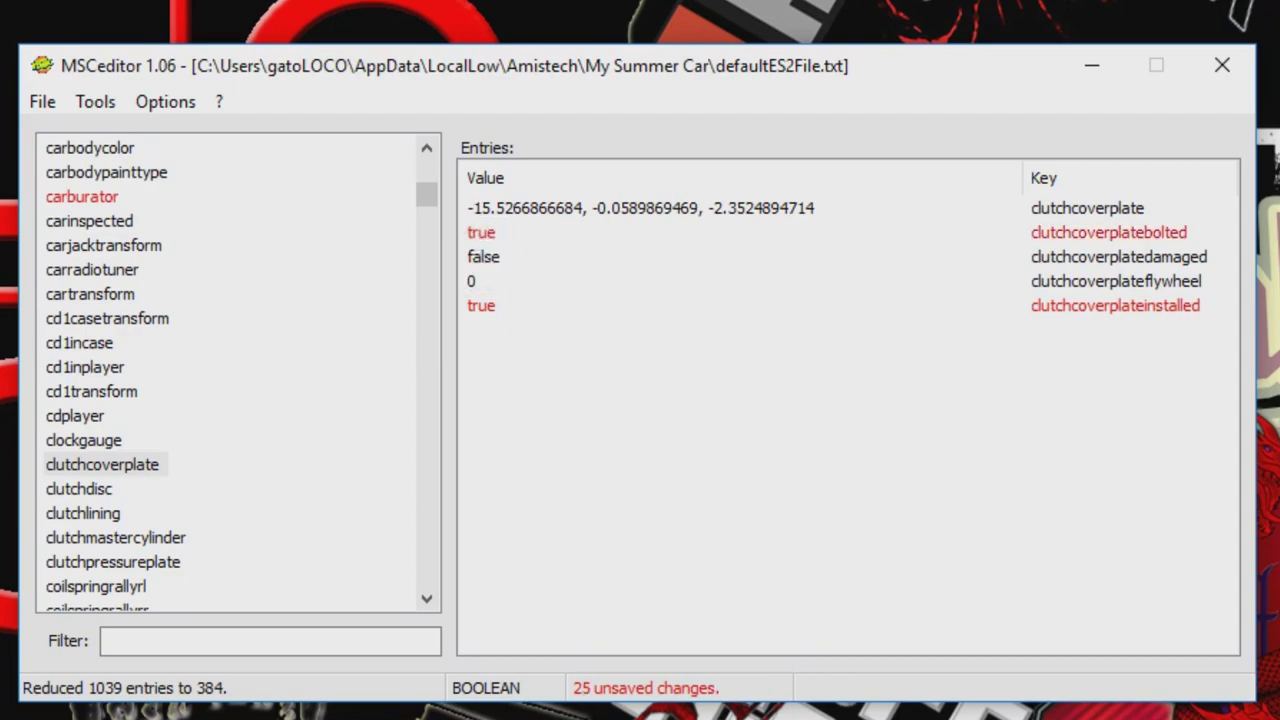
Set clutchdiscinstalled and clutchdiscbolted to true in the clutchdisc entries.
click(80, 489)
click(520, 281)
click(520, 283)
click(520, 326)
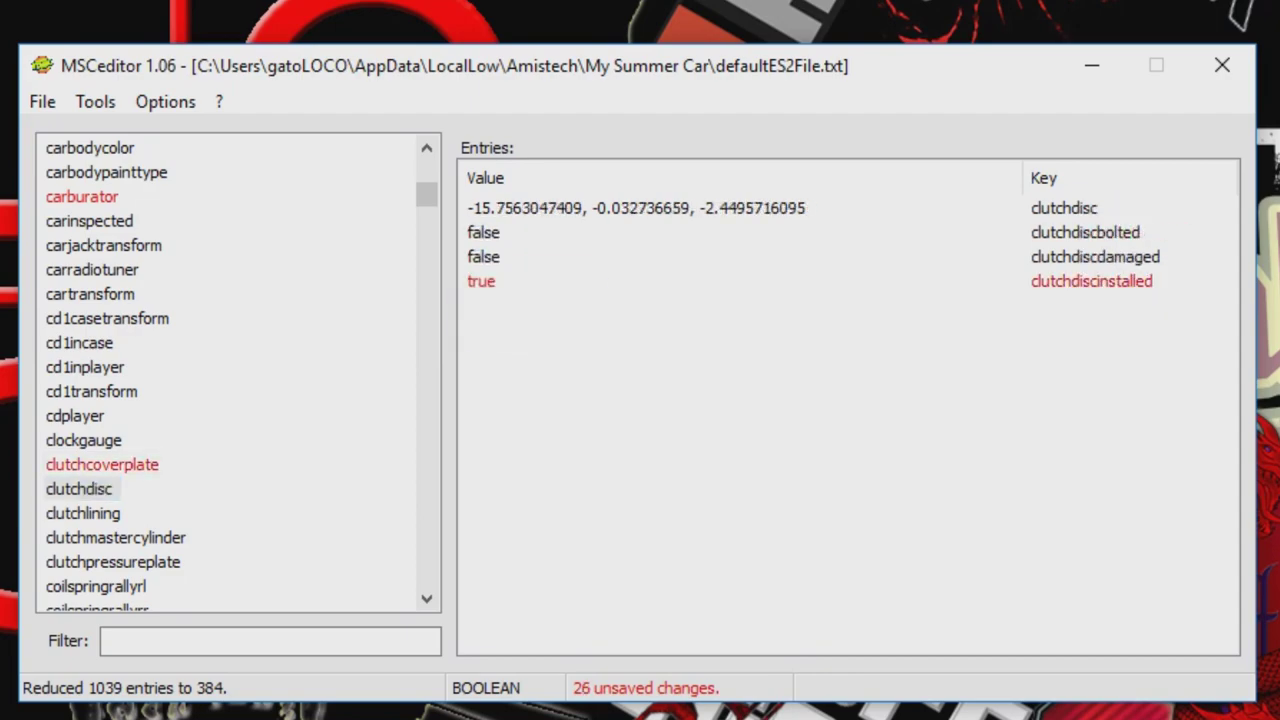
click(520, 233)
click(520, 235)
click(475, 280)
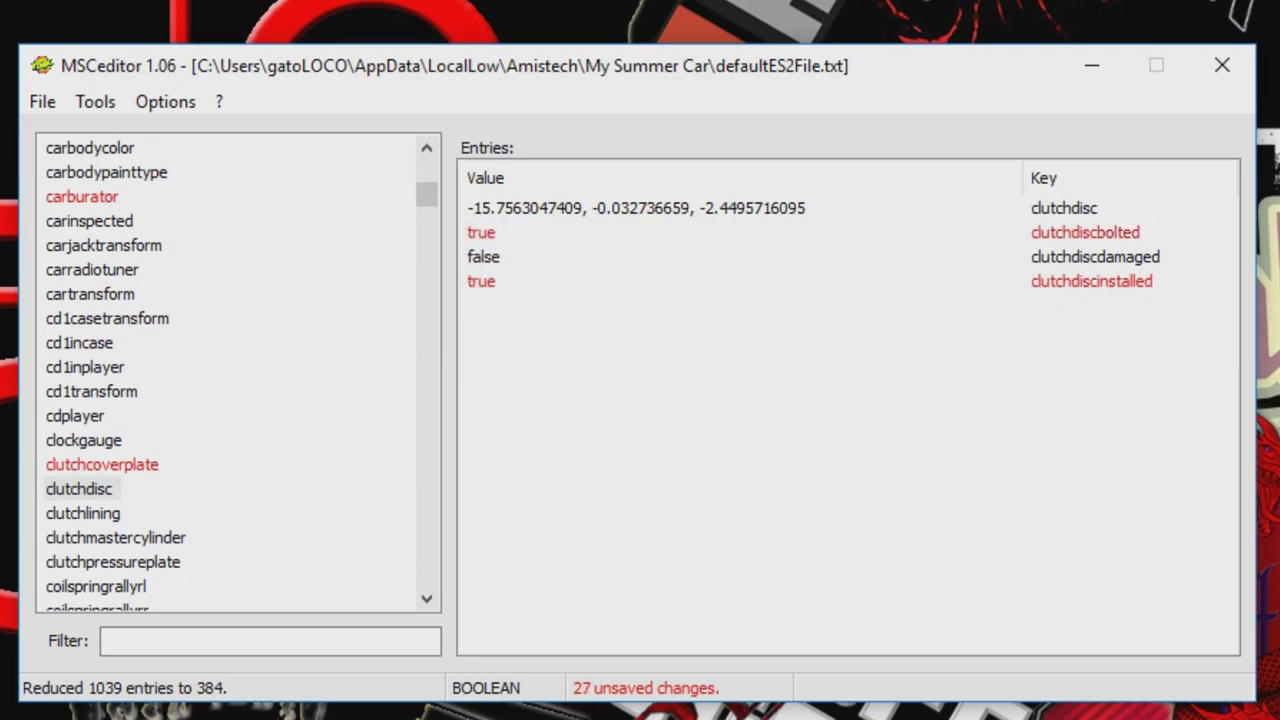
Set clutchlininginstalled and clutchliningbolted to true in the clutchlining entries.
click(83, 513)
double_click(483, 281)
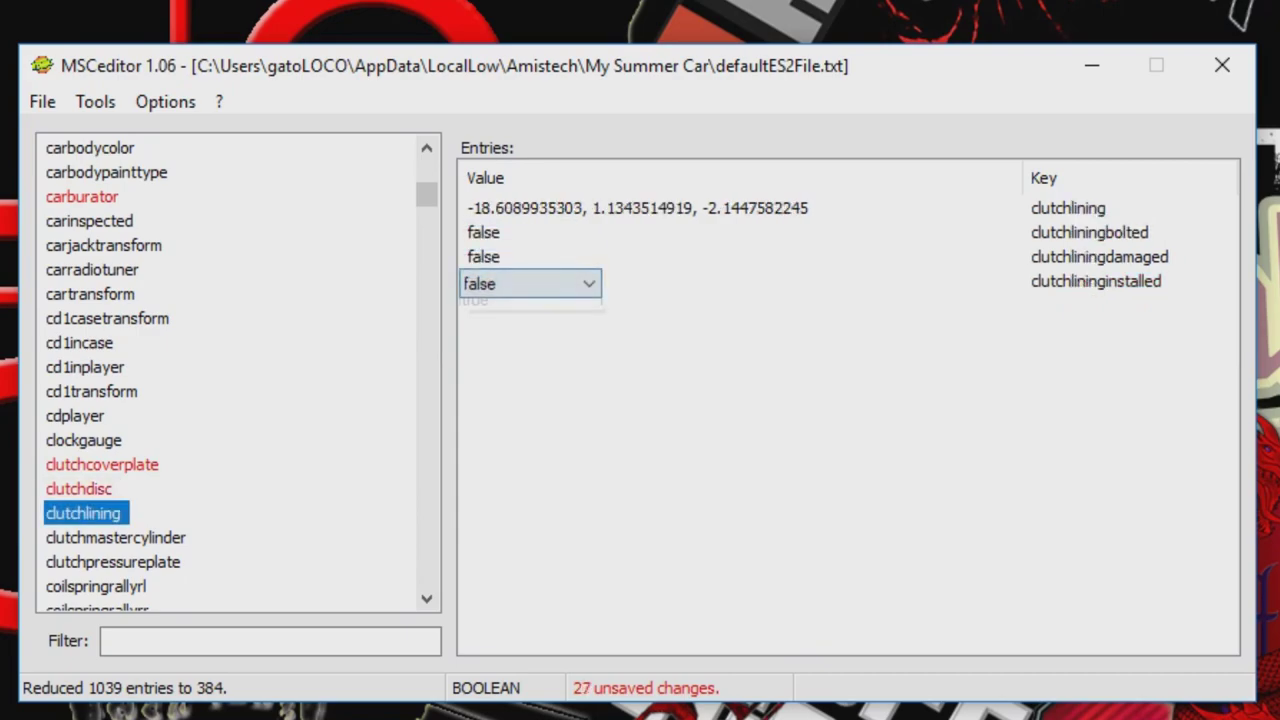
click(589, 283)
click(475, 327)
double_click(483, 232)
click(589, 234)
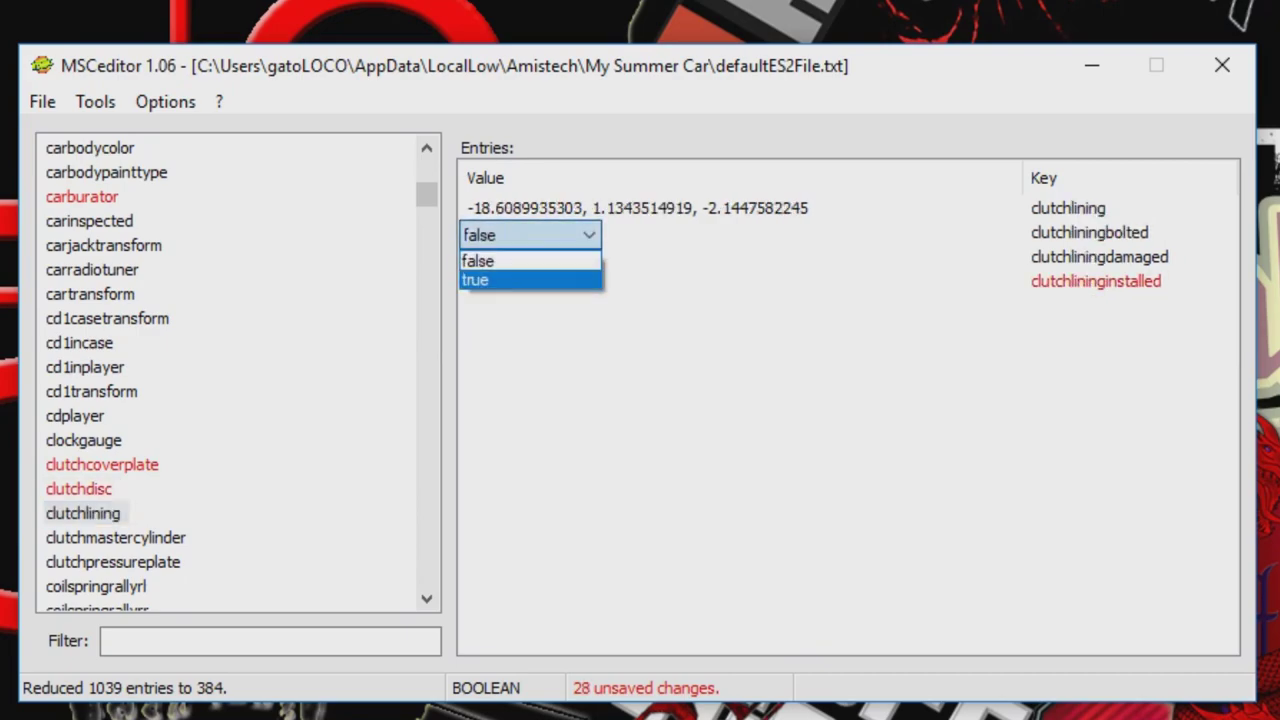
click(475, 273)
Set clutchmastercylinderinstalled and clutchmastercylinderbolted to true in the clutchmastercylinder entries.
click(116, 538)
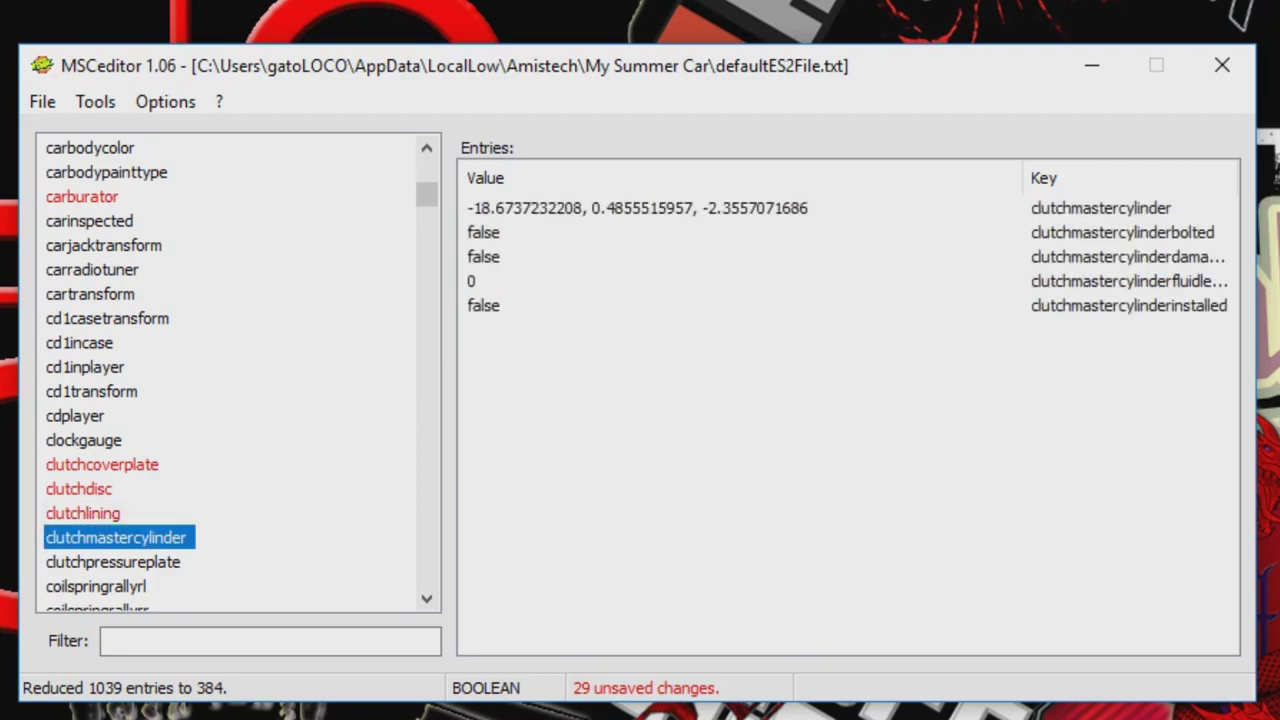
double_click(483, 305)
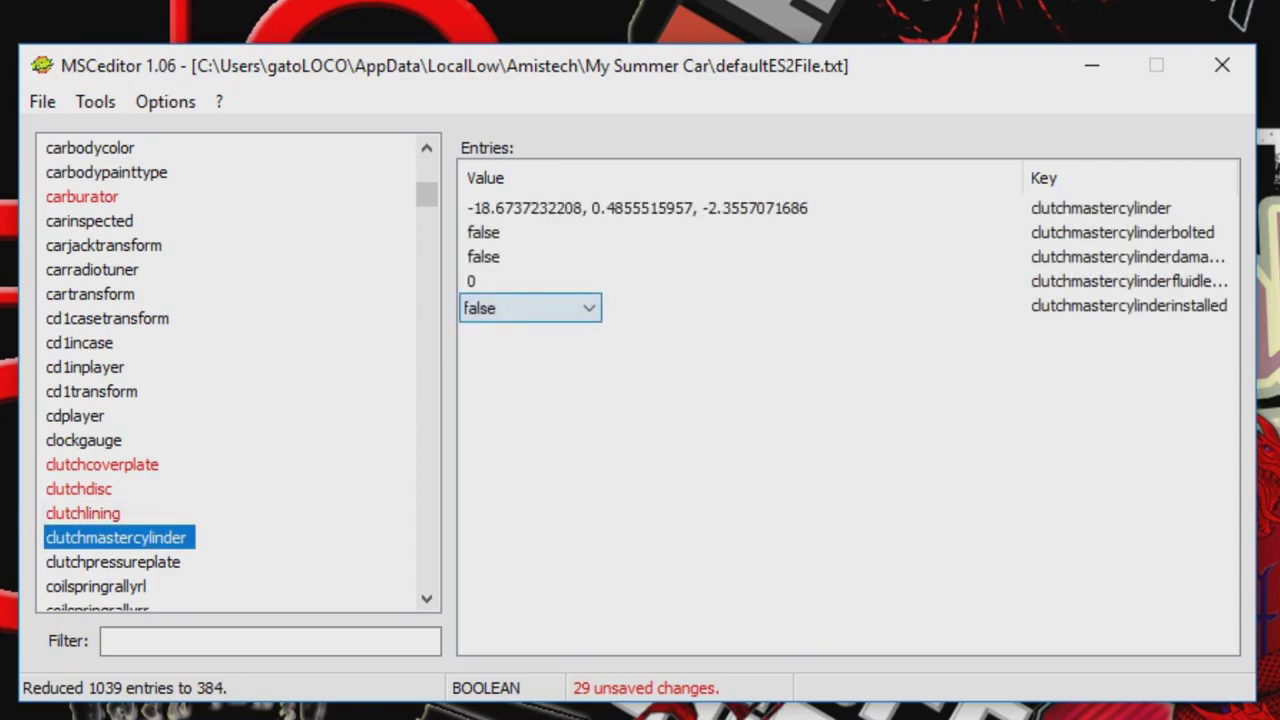
click(589, 307)
click(475, 350)
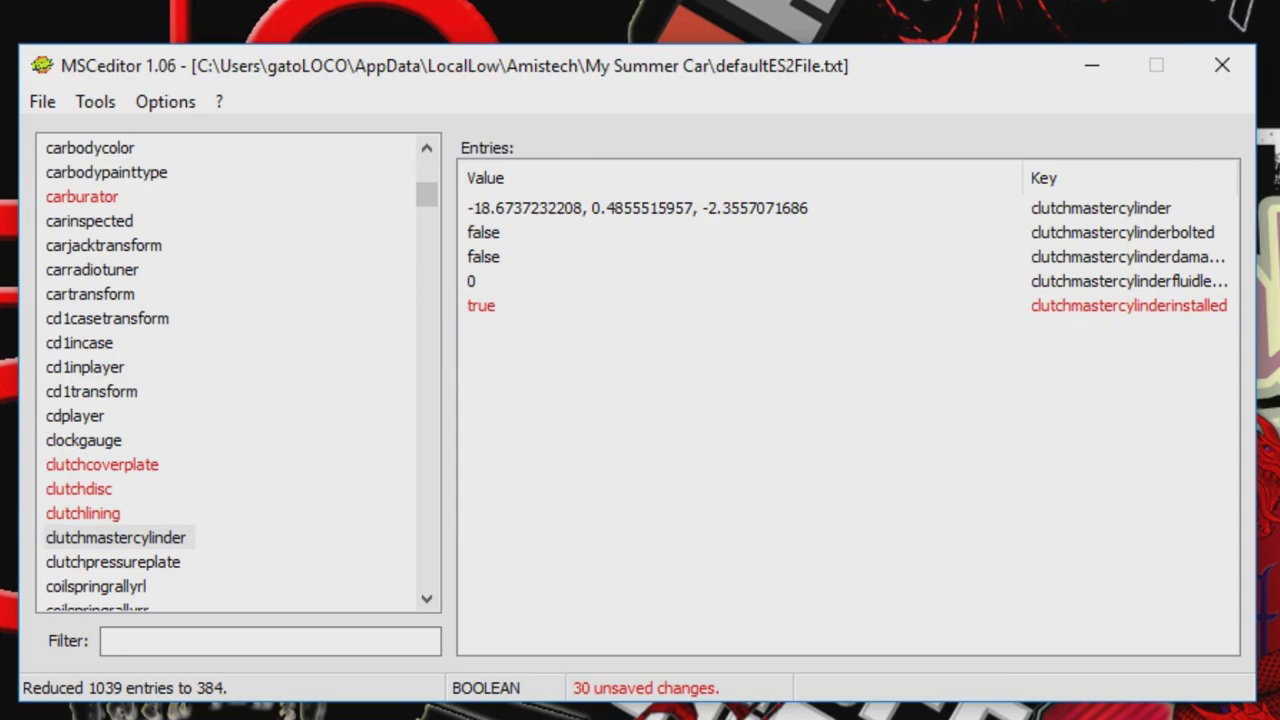
double_click(484, 233)
click(520, 235)
Set clutchpressureplateinstalled and clutchpressureplatebolted to true in the clutchpressureplate entries.
scroll(238, 372, down, 2)
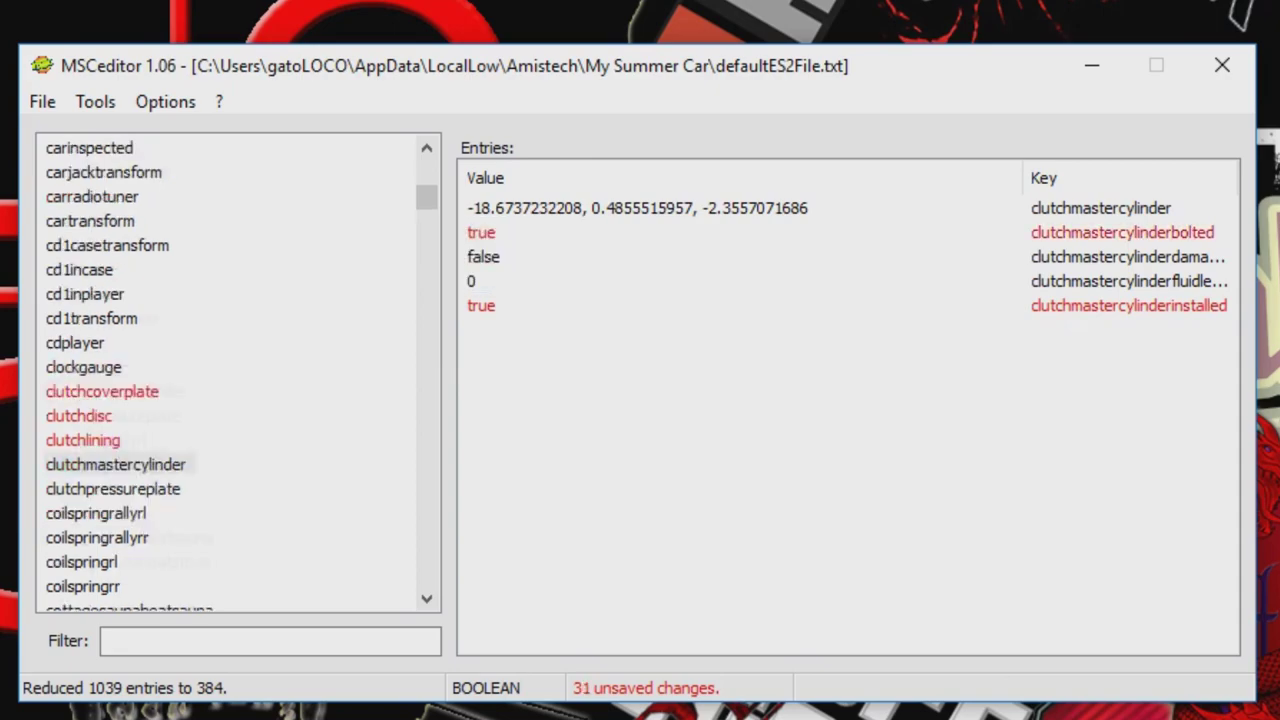
click(113, 416)
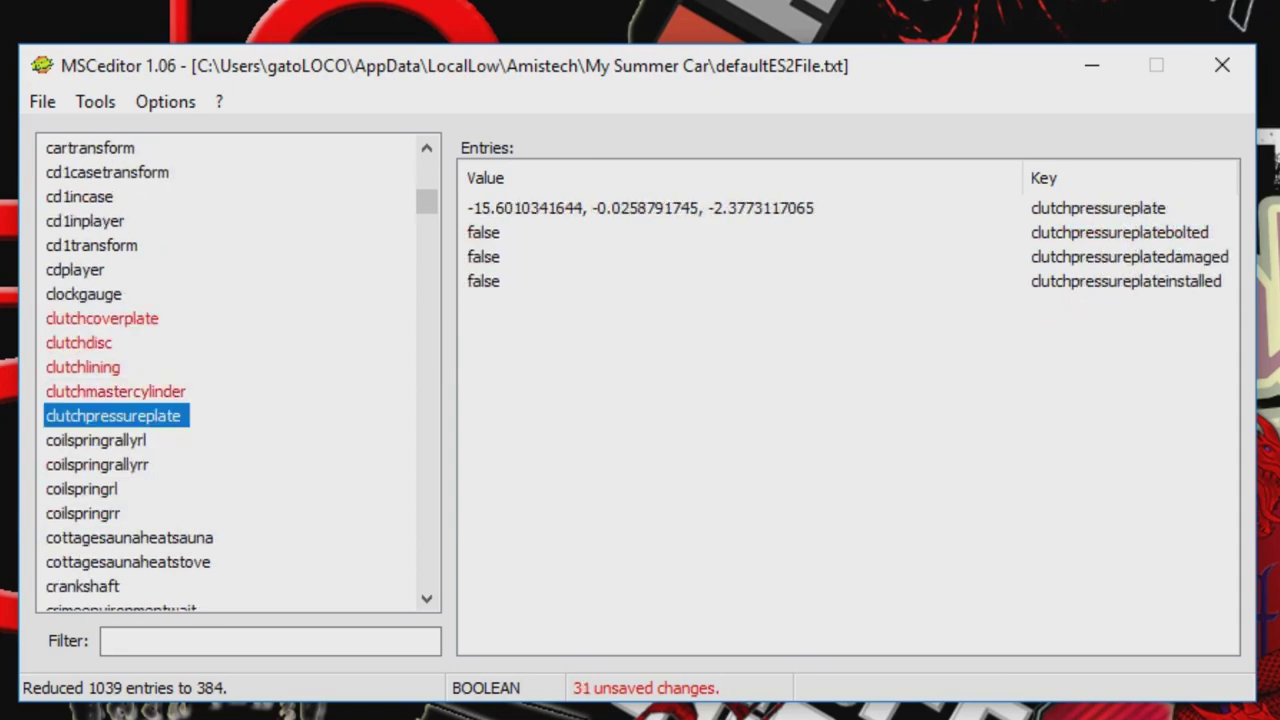
click(484, 281)
click(484, 329)
click(484, 233)
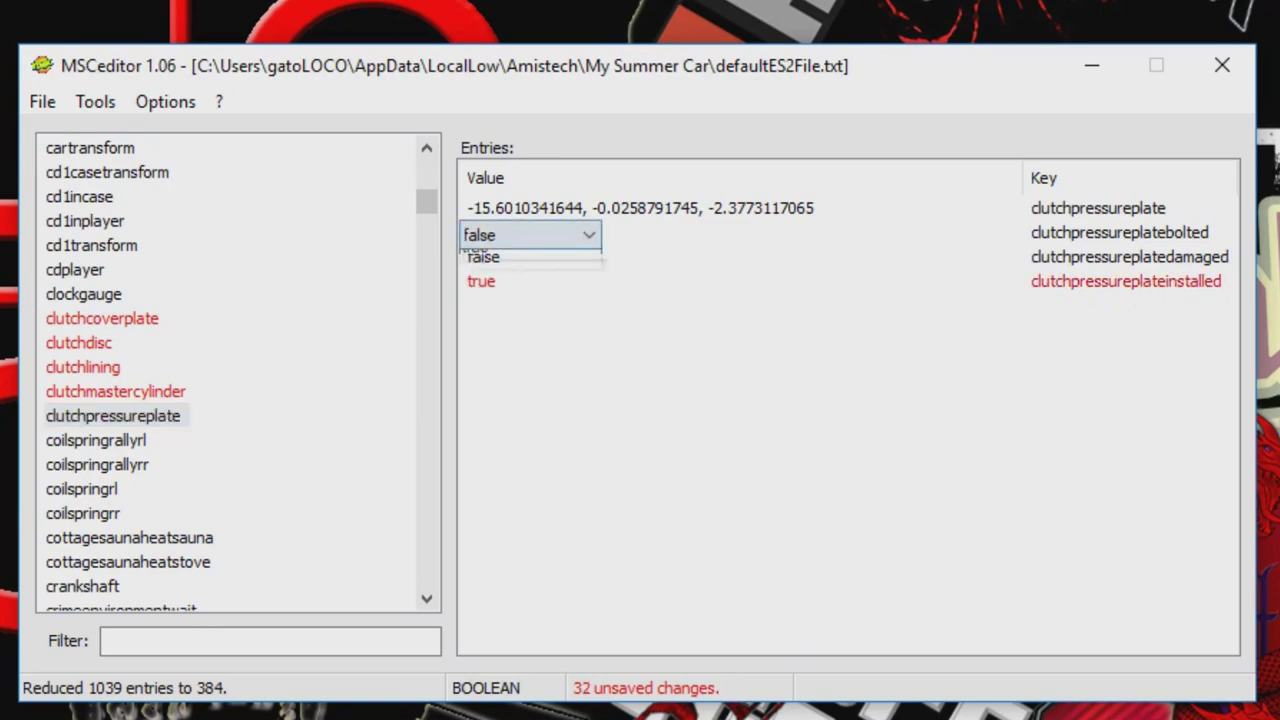
click(475, 280)
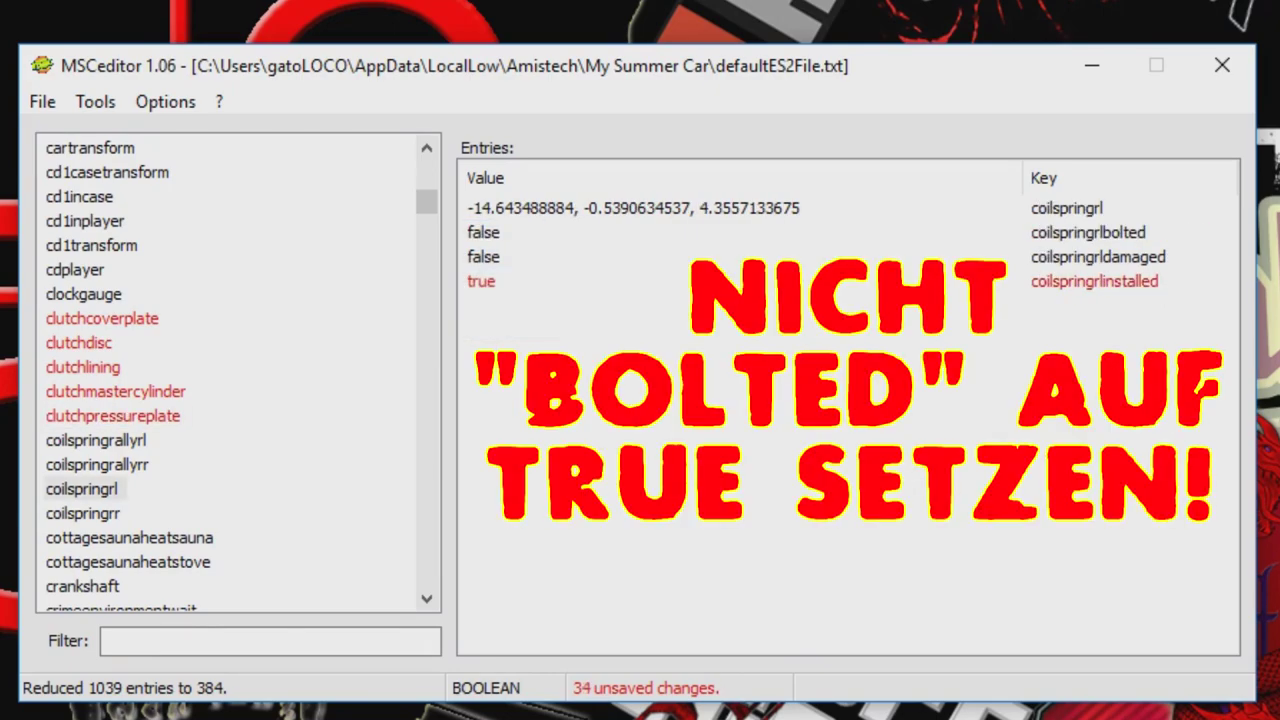
Set coilspringrlbolted to true in the coilspringrl entries.
click(484, 233)
click(478, 280)
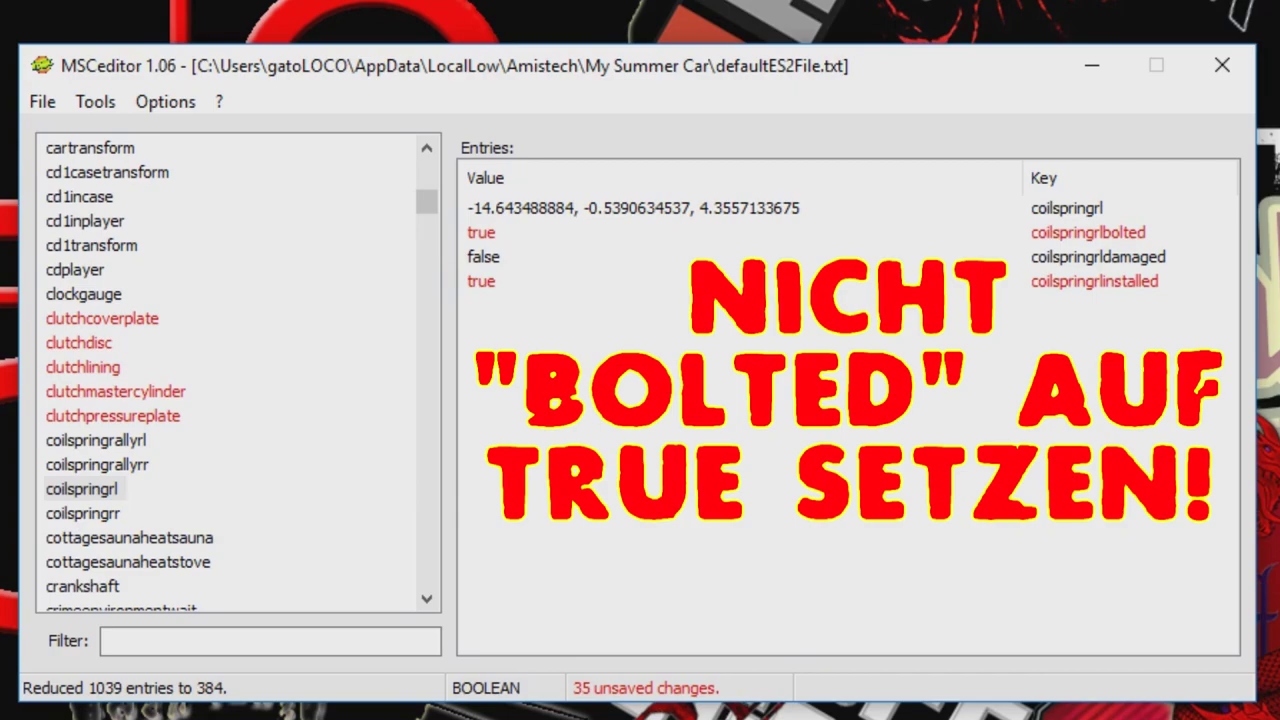
Set coilspringrrinstalled and coilspringrrbolted to true in the coilspringrr entries.
click(98, 465)
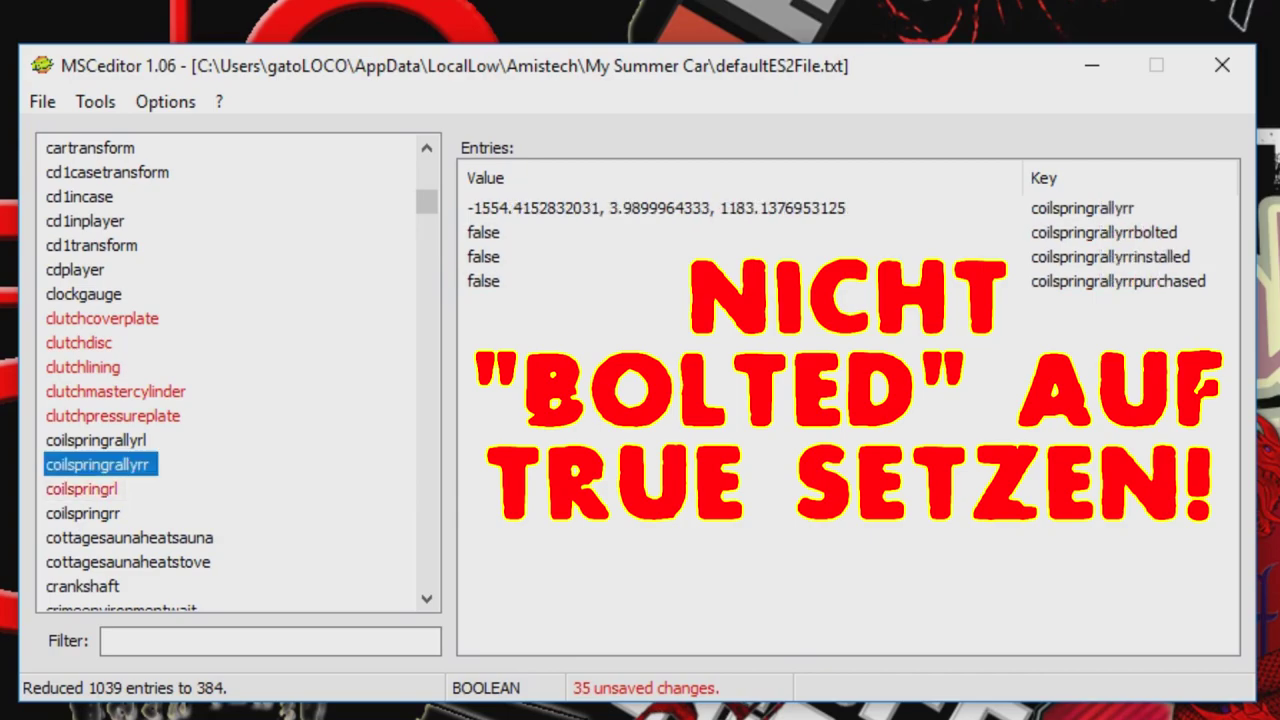
click(84, 514)
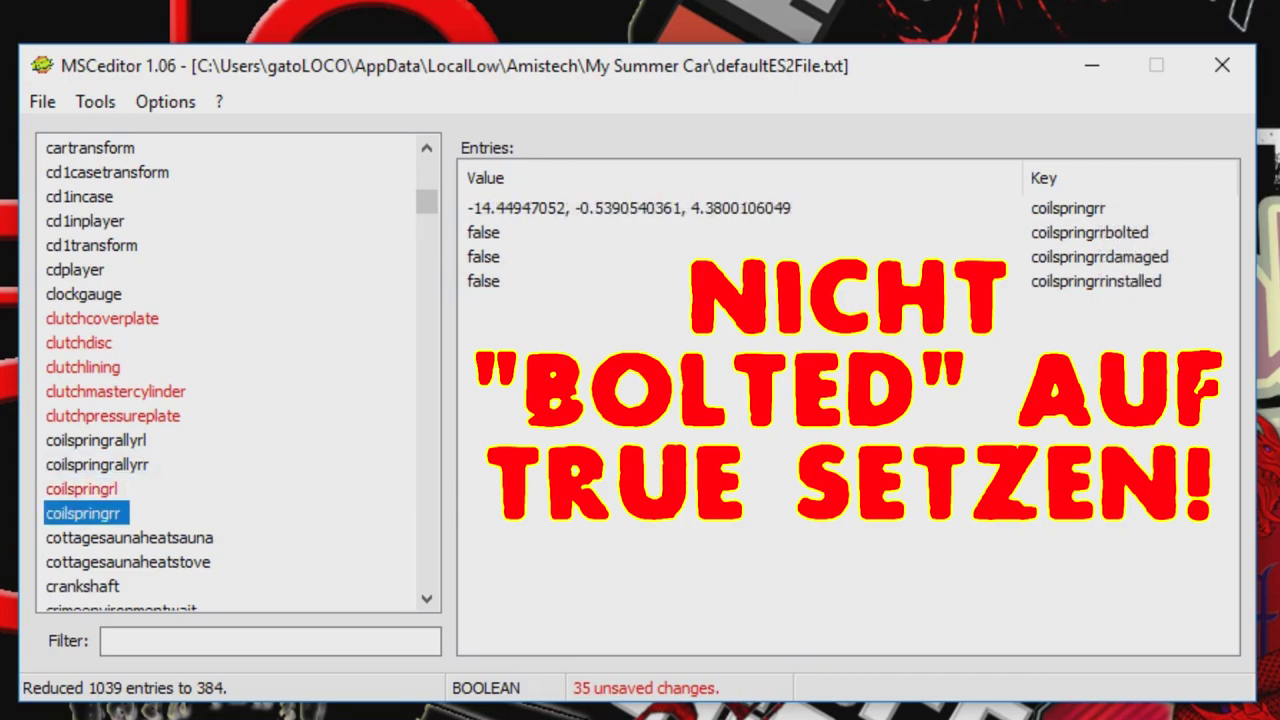
click(484, 282)
click(484, 284)
click(484, 284)
click(484, 284)
click(484, 328)
click(484, 233)
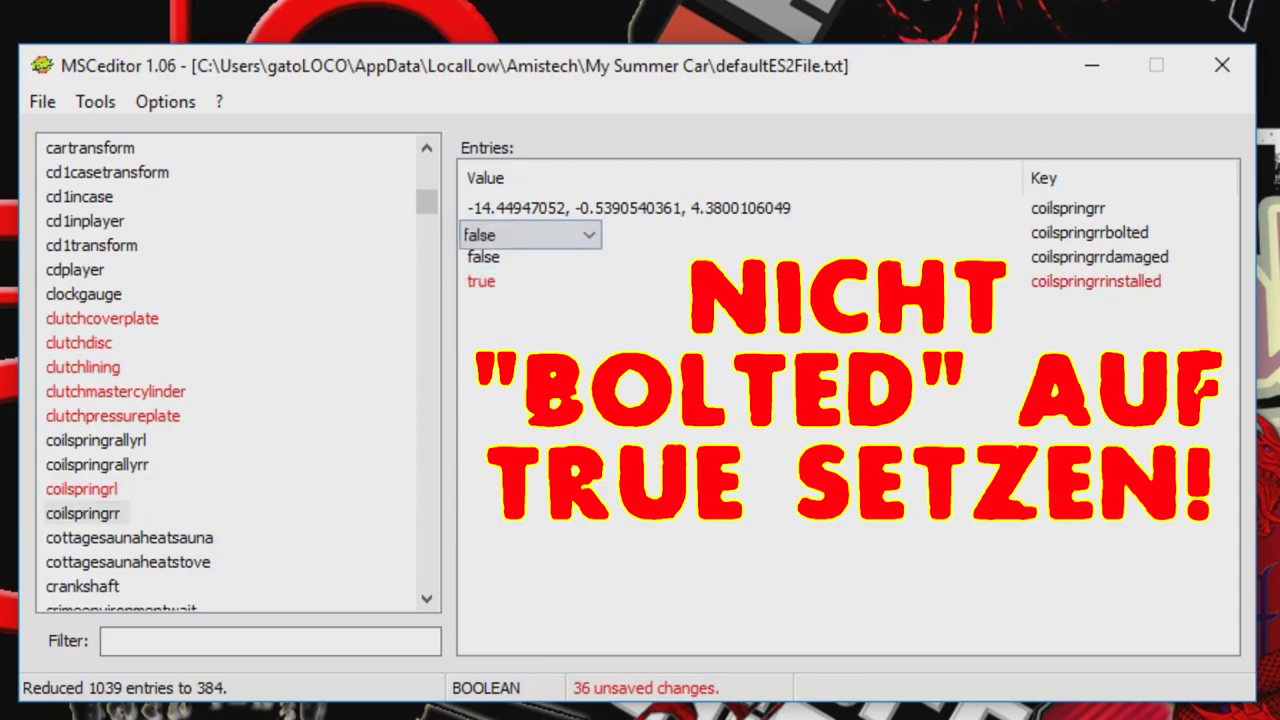
click(484, 235)
click(475, 280)
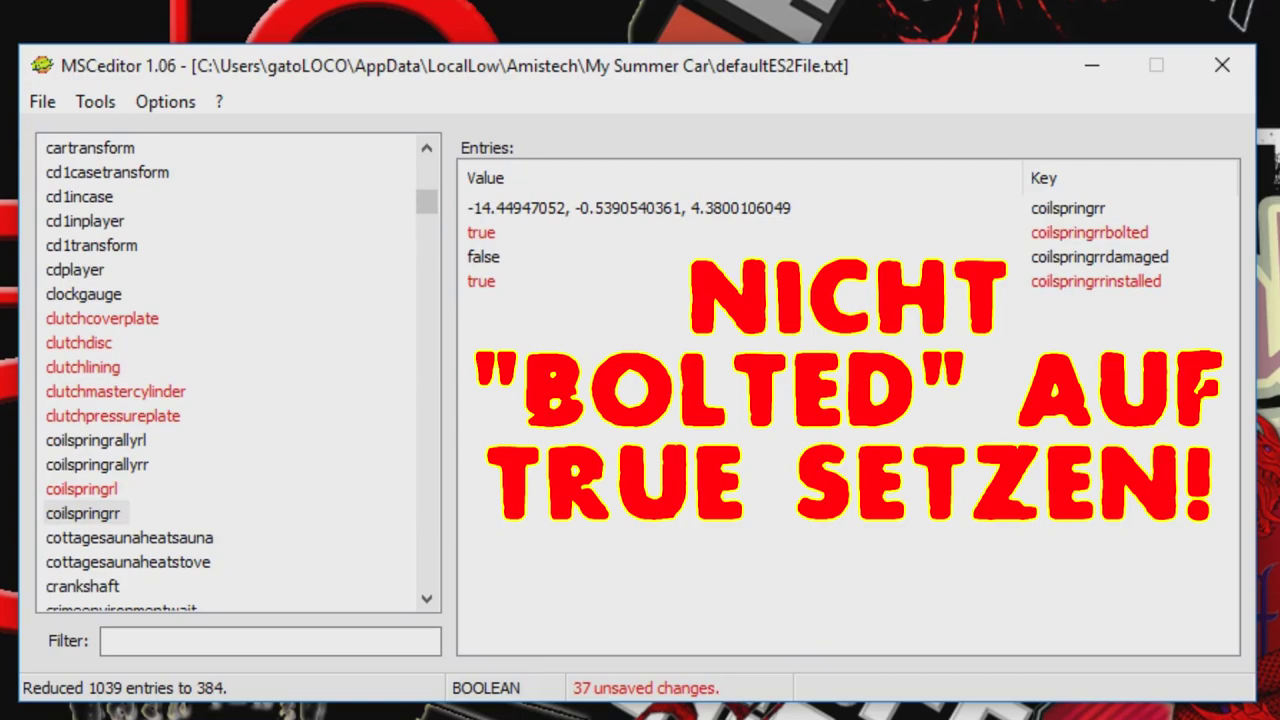
Set crankshaftpulleyinstalled and crankshaftpulleybolted to true in the crankshaft entries.
scroll(230, 400, down, 2)
click(82, 440)
double_click(483, 378)
click(589, 381)
click(476, 426)
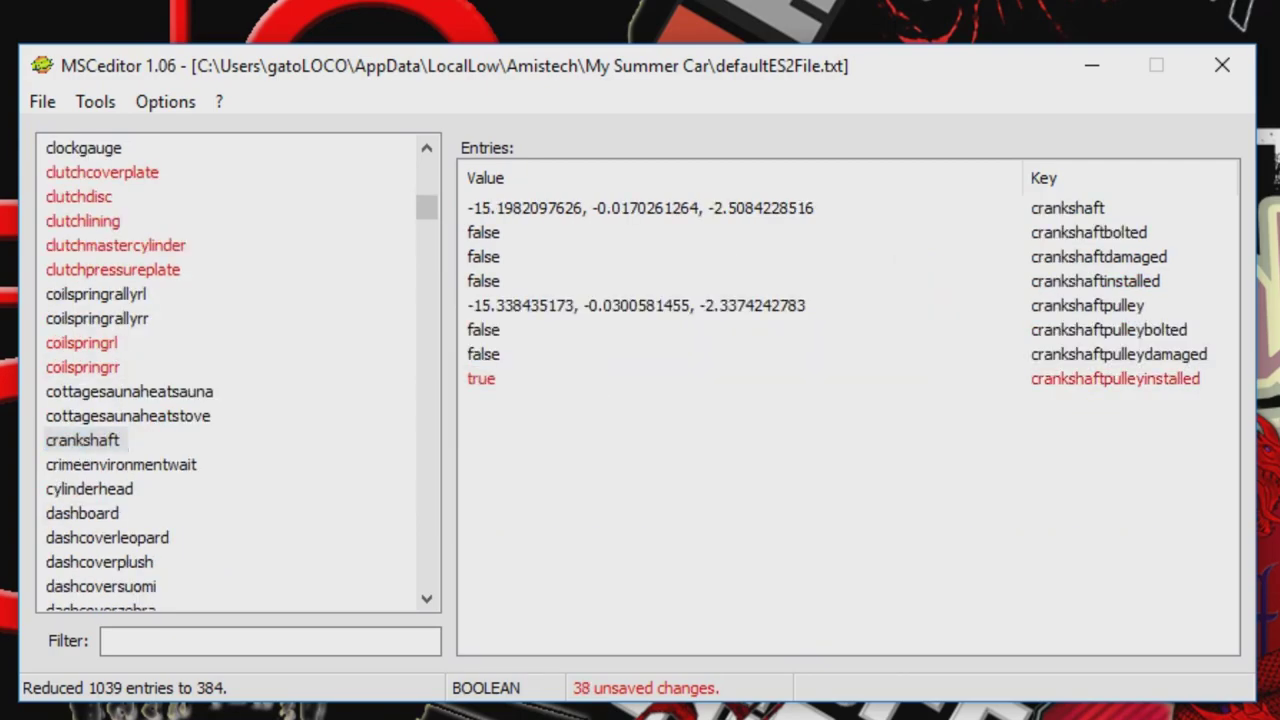
click(484, 330)
click(484, 331)
click(477, 377)
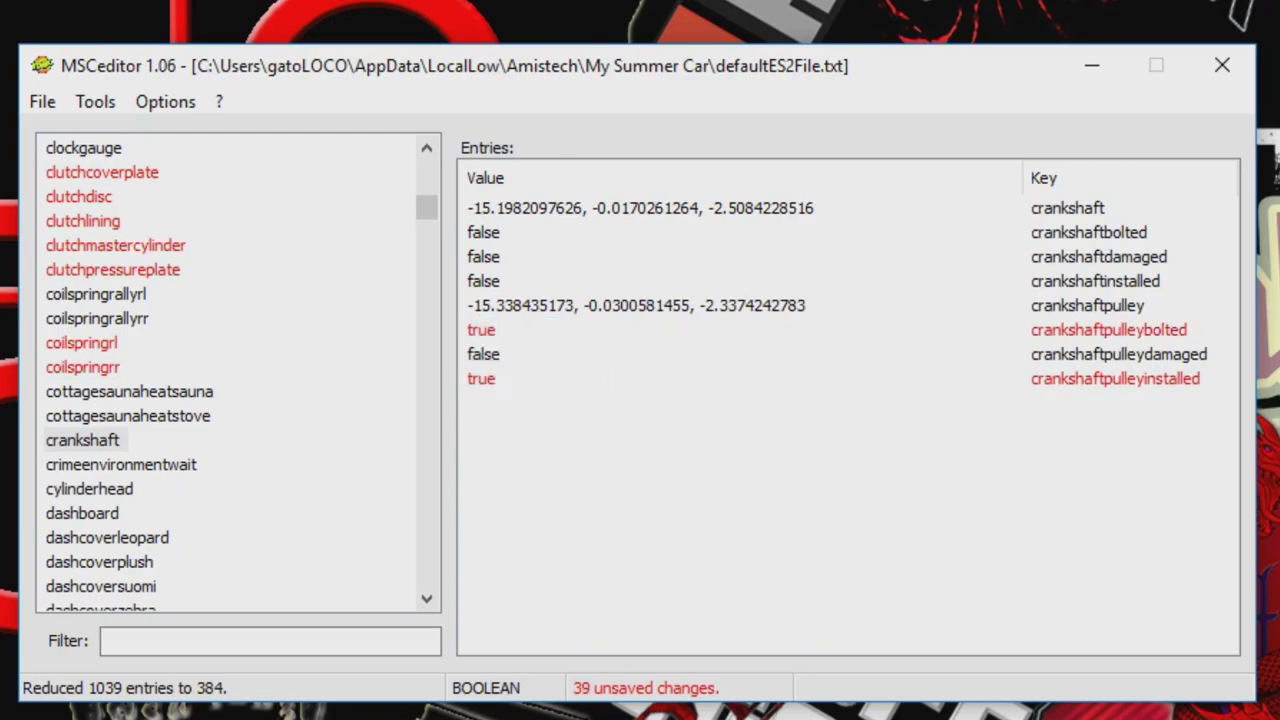
Set crankshaftinstalled and crankshaftbolted to true in the crankshaft entries.
double_click(483, 281)
click(589, 284)
click(475, 329)
double_click(483, 232)
click(589, 235)
click(475, 280)
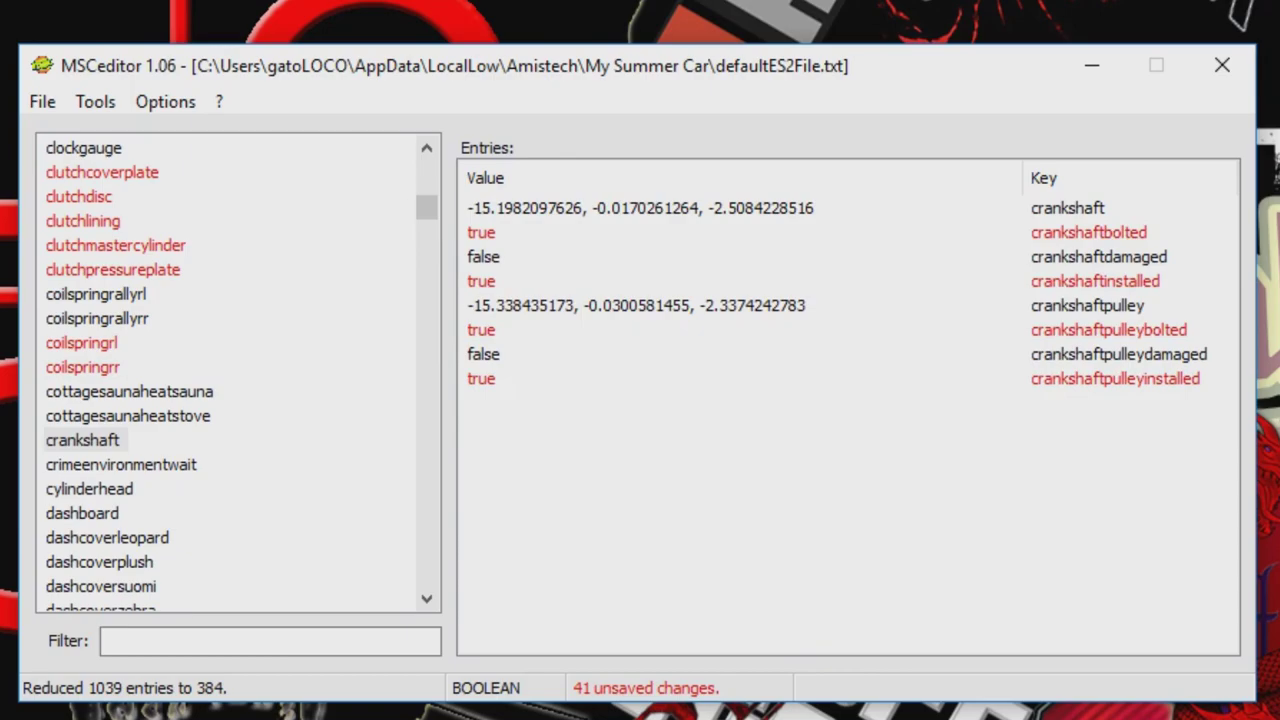
Set cylinderheadinstalled and cylinderheadbolted to true in the cylinderhead entries.
click(89, 488)
double_click(483, 281)
click(589, 284)
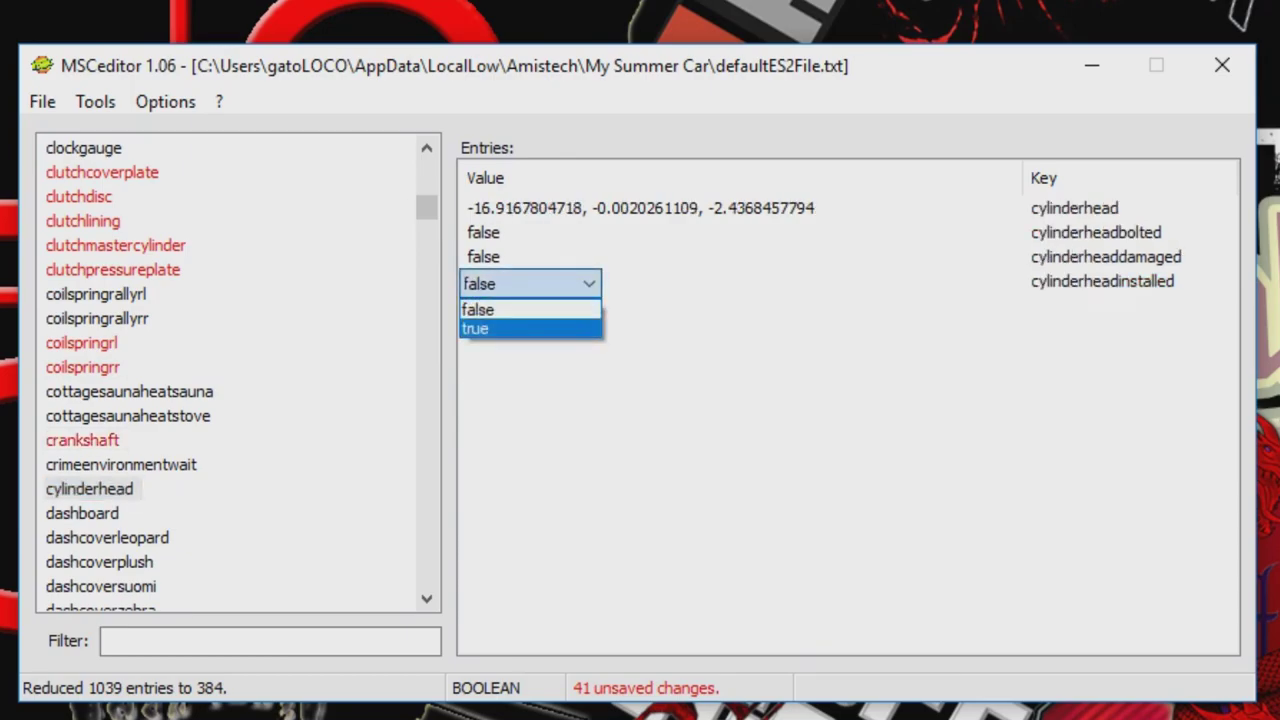
click(475, 329)
double_click(483, 232)
click(589, 235)
click(475, 280)
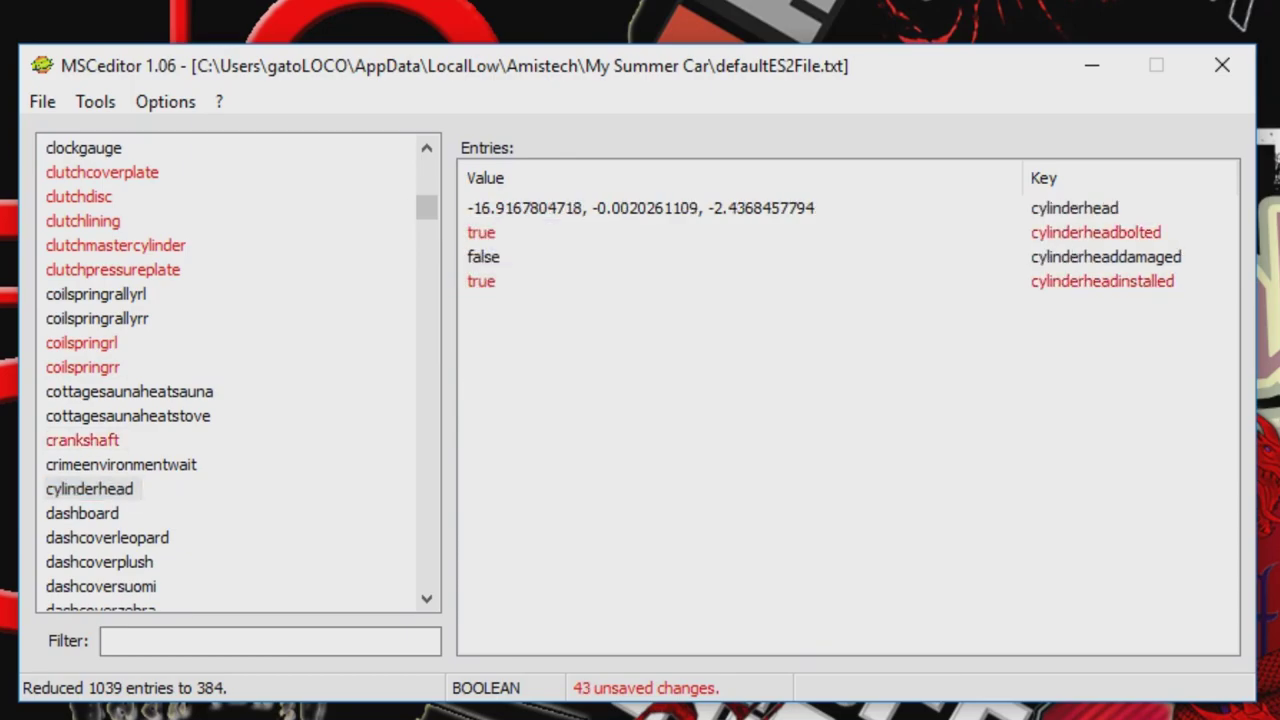
Set dashboardmetersinstalled and dashboardmetersbolted to true in the dashboard entries.
click(82, 513)
double_click(483, 379)
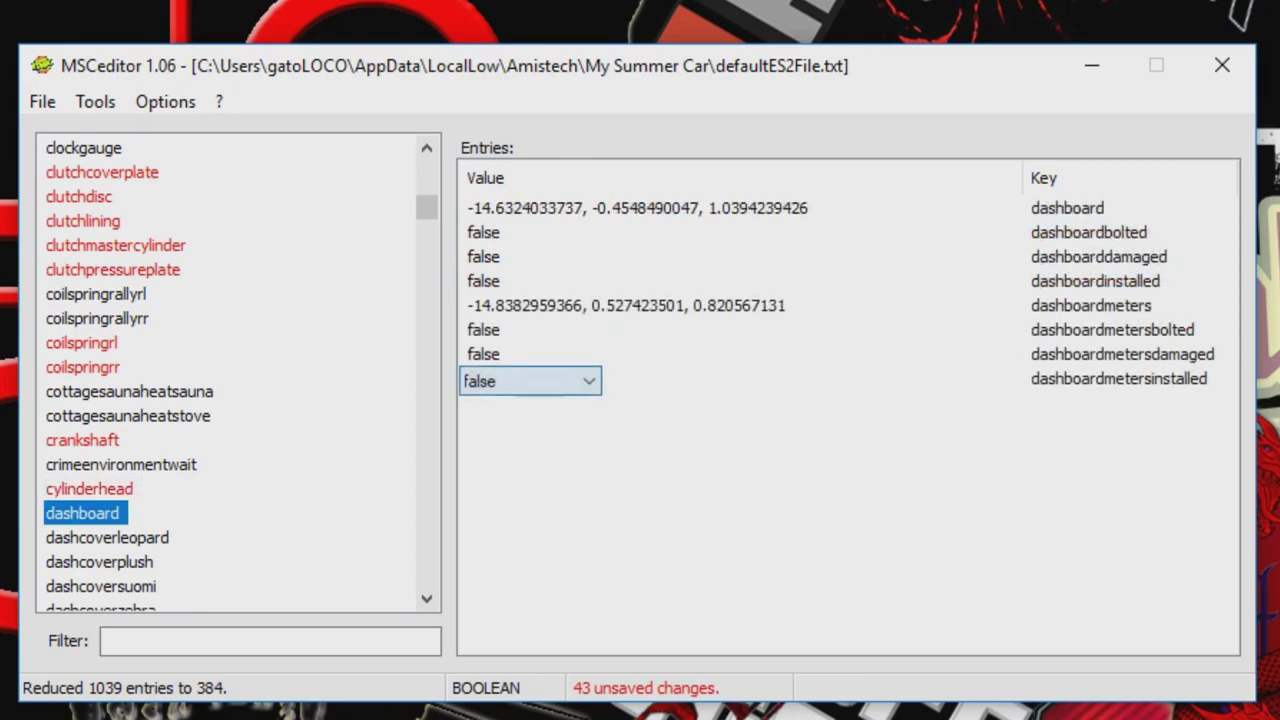
click(589, 381)
click(475, 425)
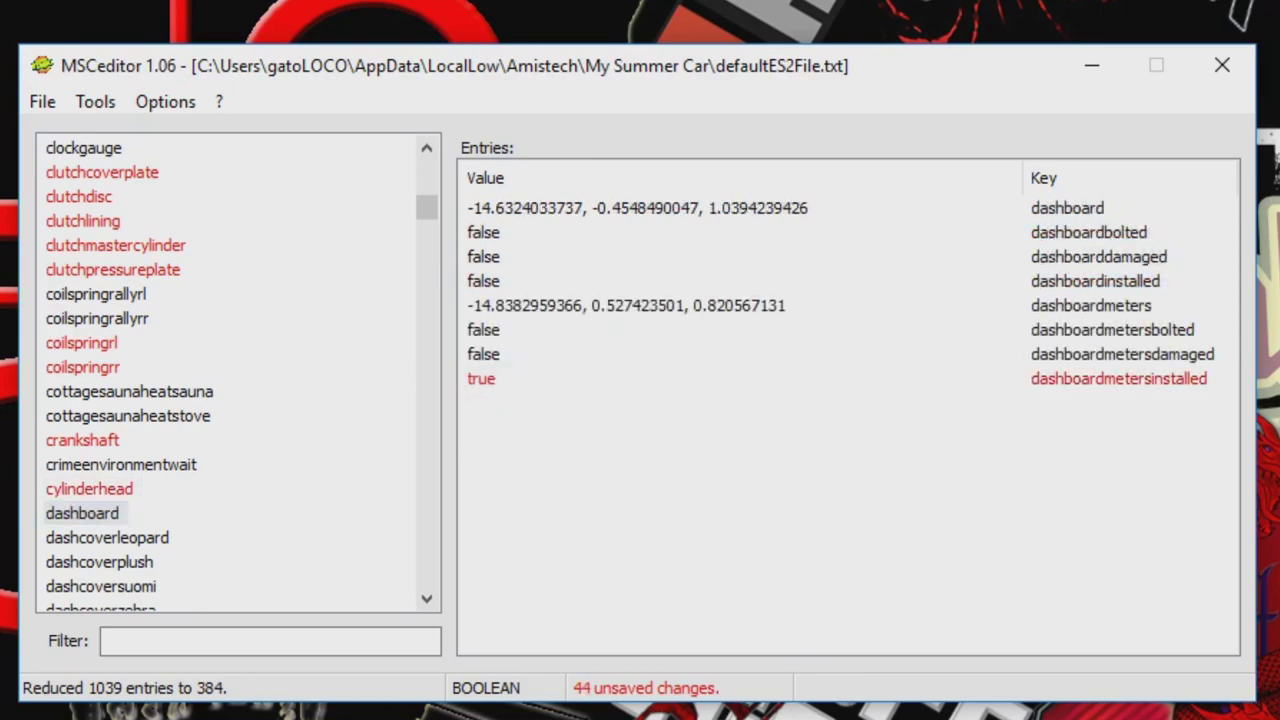
double_click(483, 329)
click(589, 332)
click(475, 374)
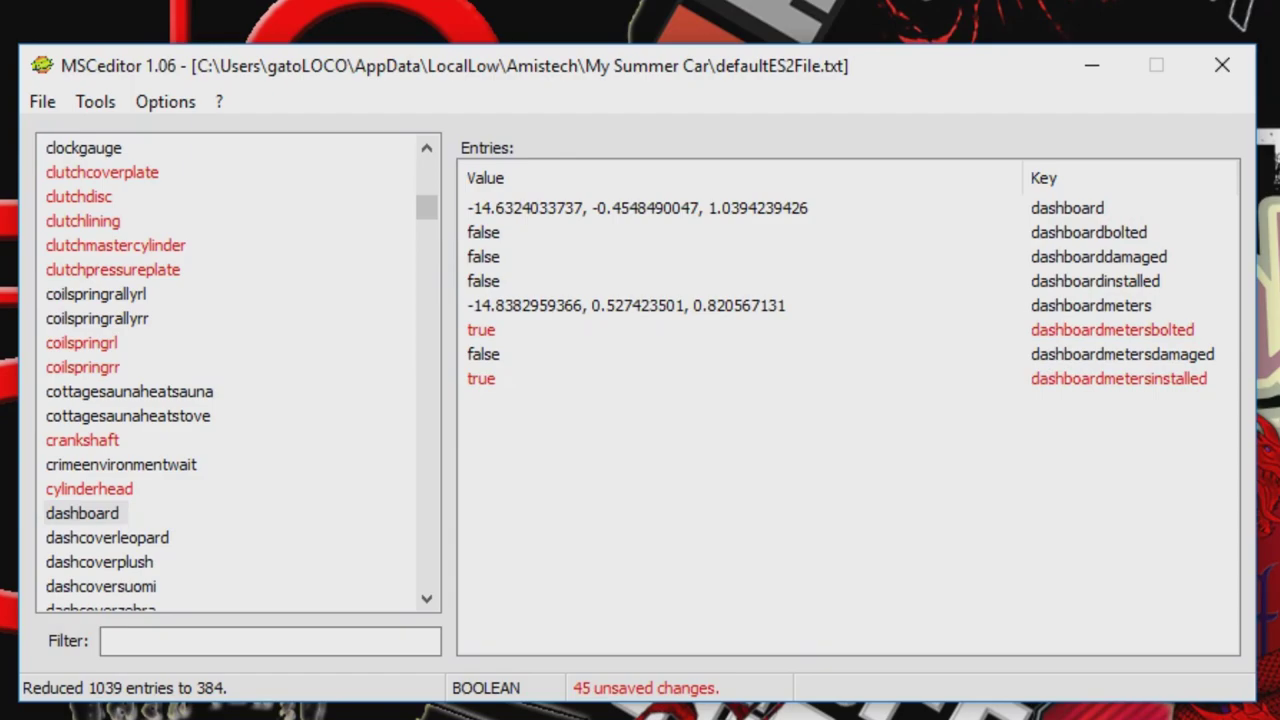
Set dashboardinstalled and dashboardbolted to true in the dashboard entries.
double_click(483, 281)
click(589, 284)
click(475, 326)
double_click(483, 232)
click(589, 235)
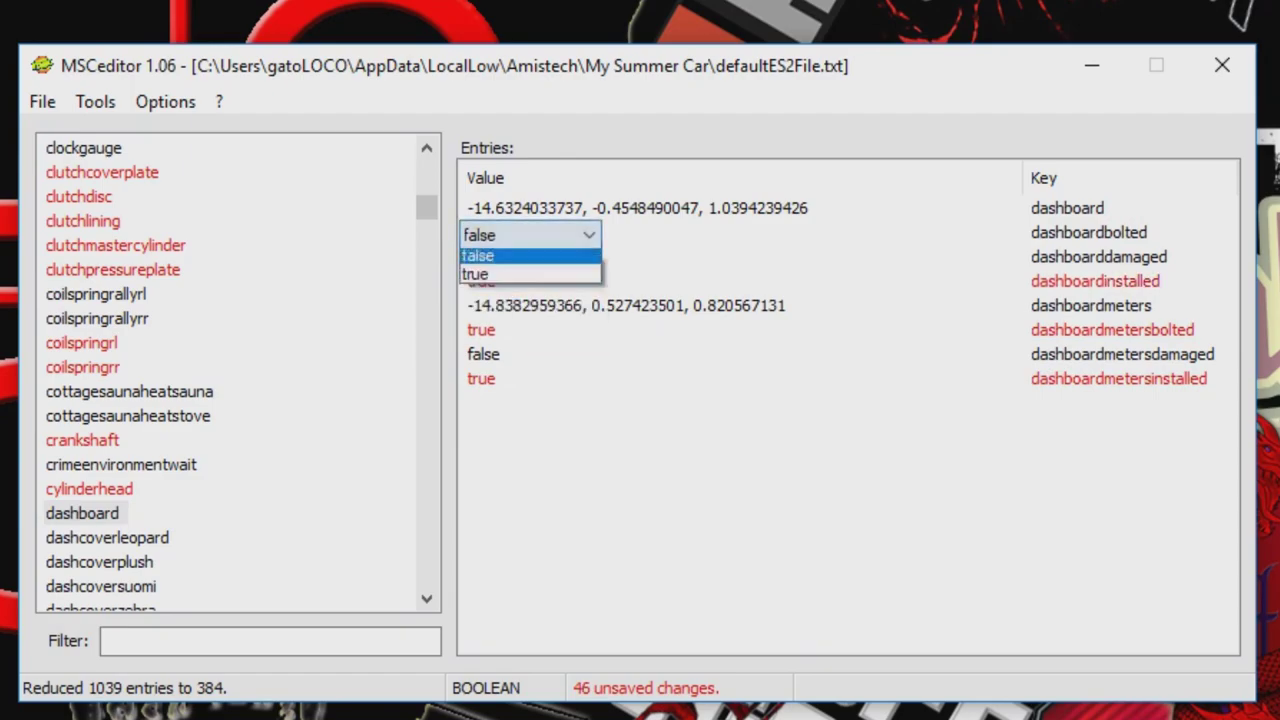
click(475, 277)
Set discbrakeflinstalled and discbrakeflbolted to true in the discbrakefl entries.
scroll(238, 370, down, 3)
click(82, 417)
double_click(483, 281)
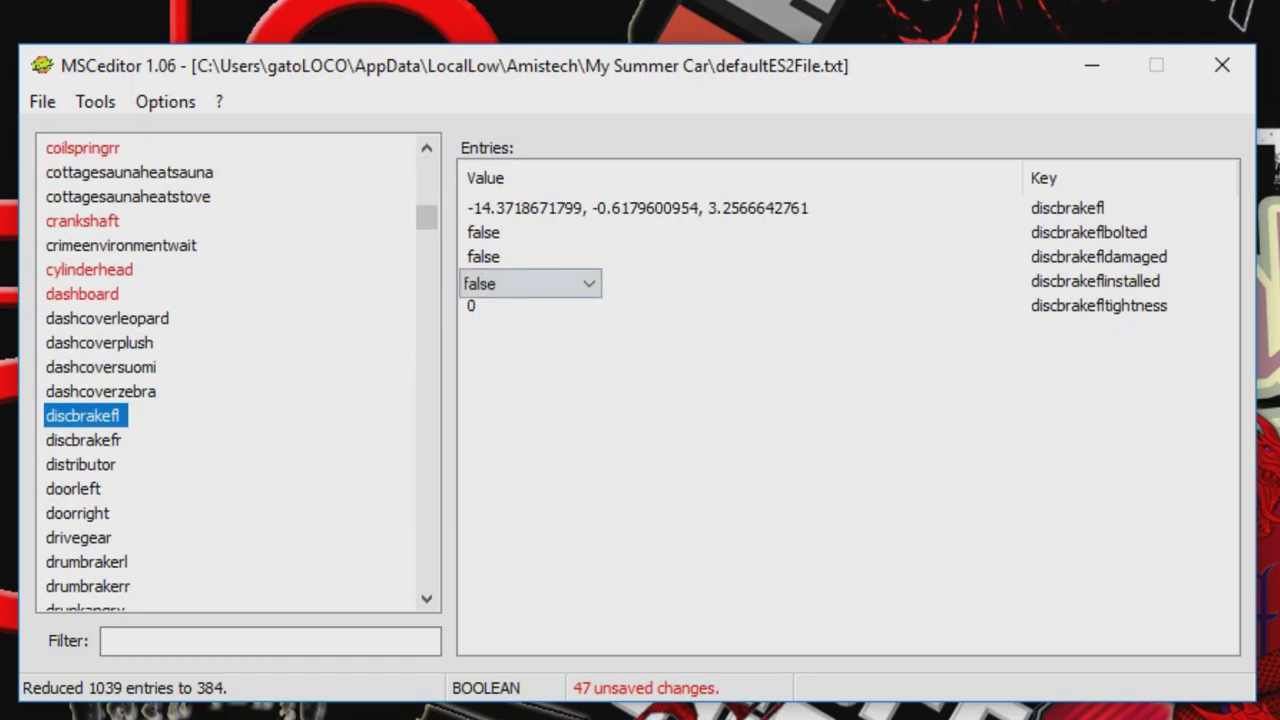
click(589, 284)
click(475, 329)
double_click(483, 257)
click(589, 260)
click(478, 286)
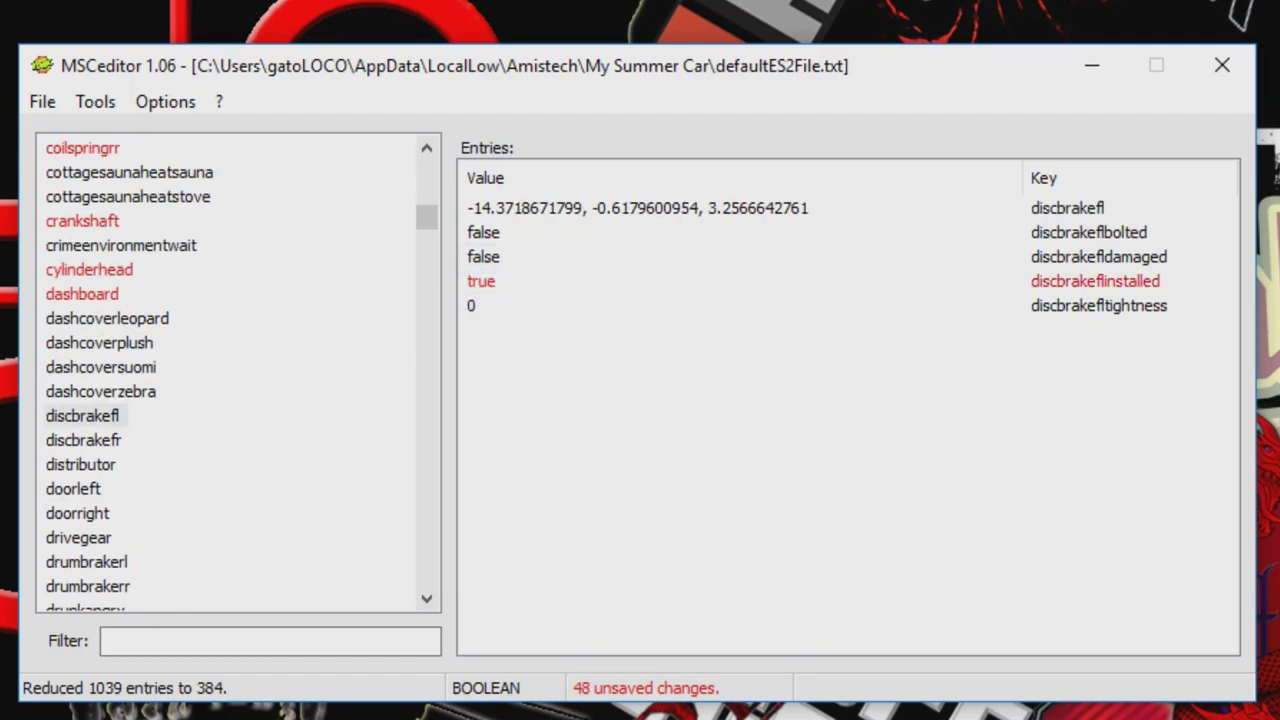
double_click(483, 232)
click(589, 235)
click(475, 280)
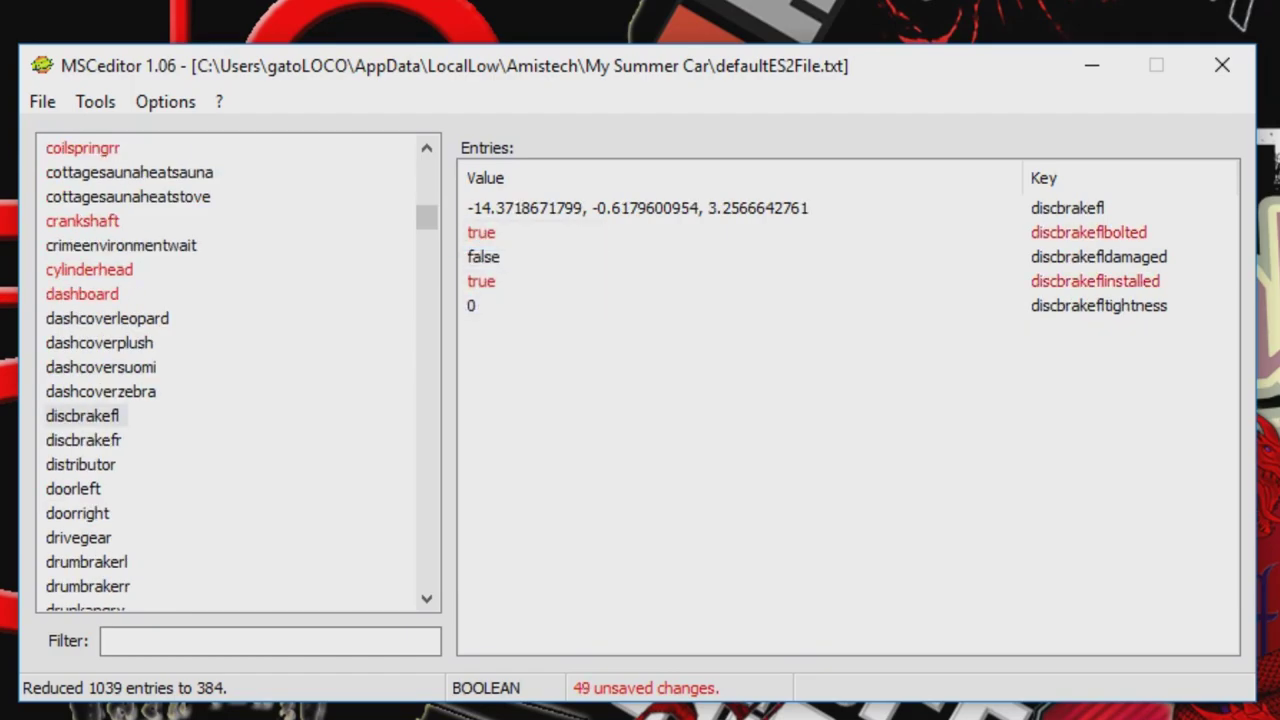
Set discbrakefrinstalled and discbrakefrbolted to true in the discbrakefr entries.
click(83, 440)
double_click(483, 281)
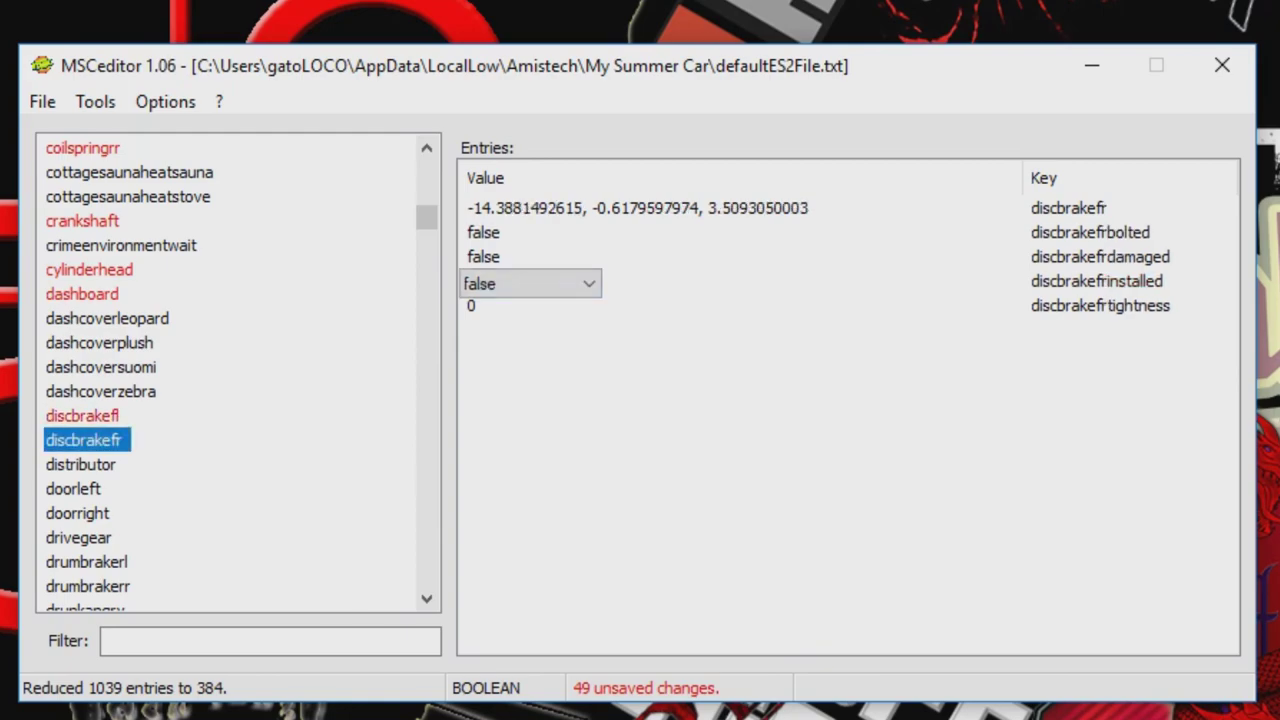
click(589, 284)
click(475, 327)
double_click(483, 232)
click(589, 235)
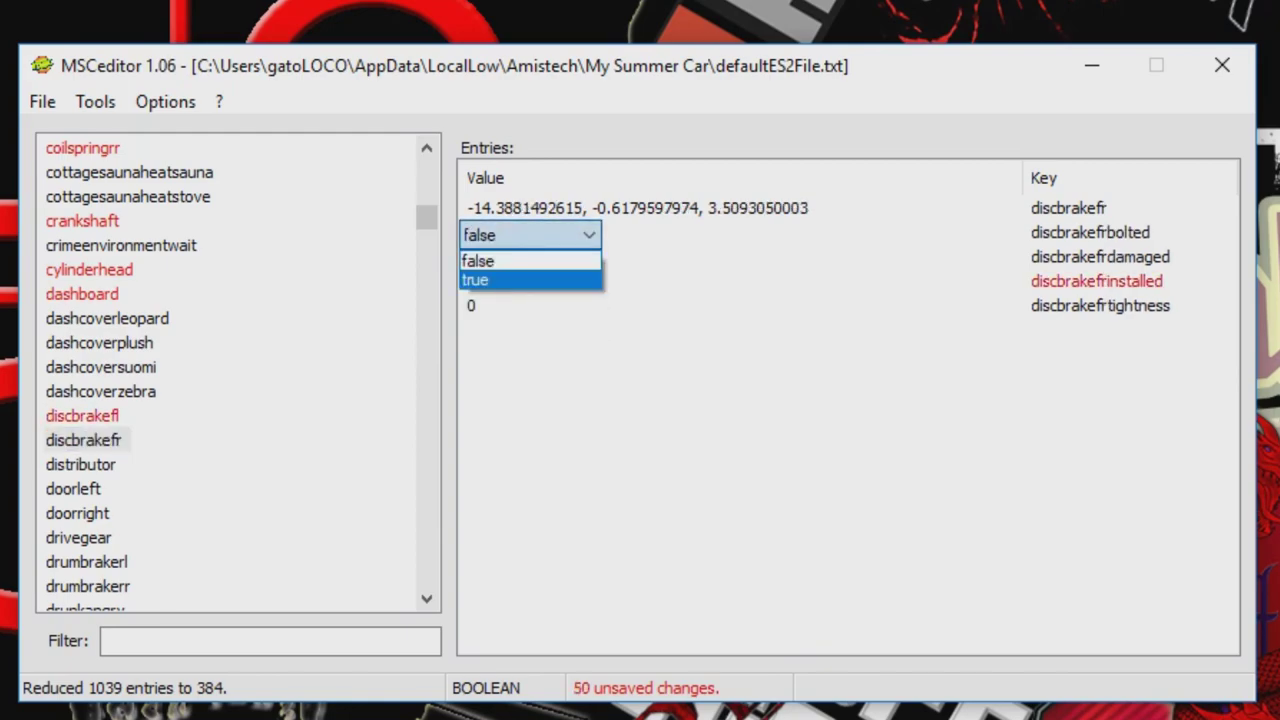
click(475, 278)
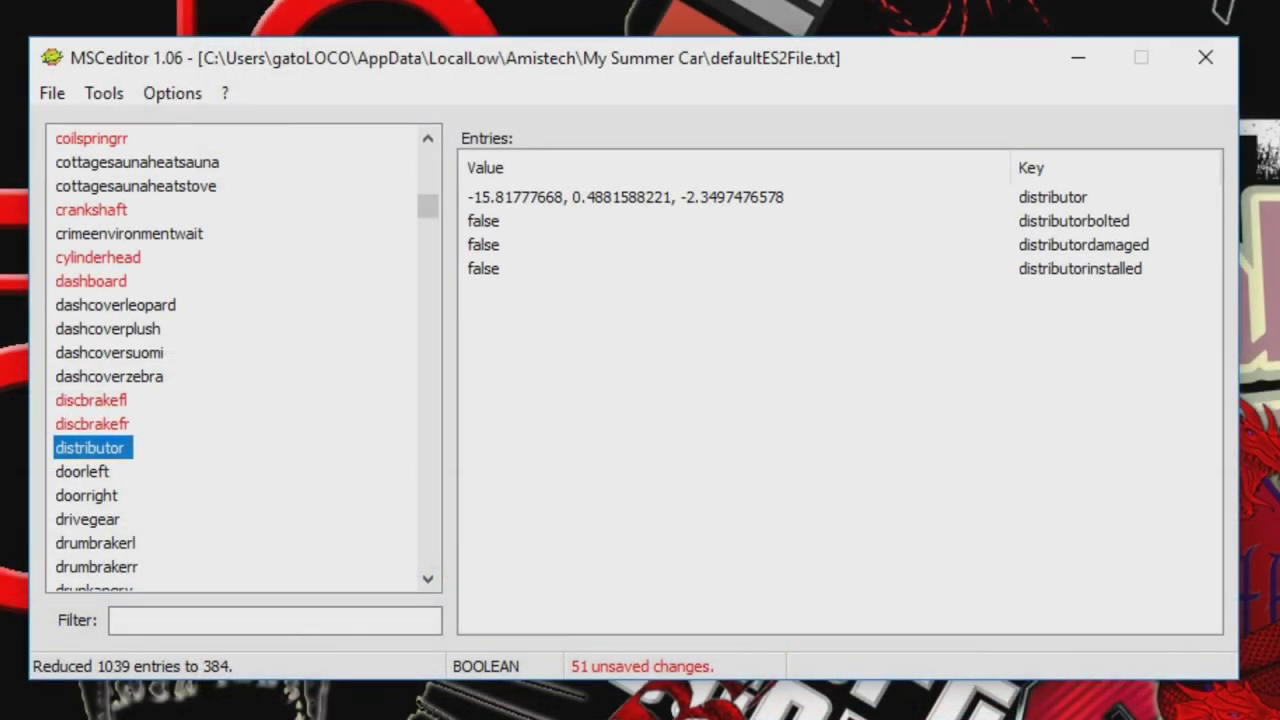
Set distributorinstalled and distributorbolted to true in the distributor entries.
click(484, 269)
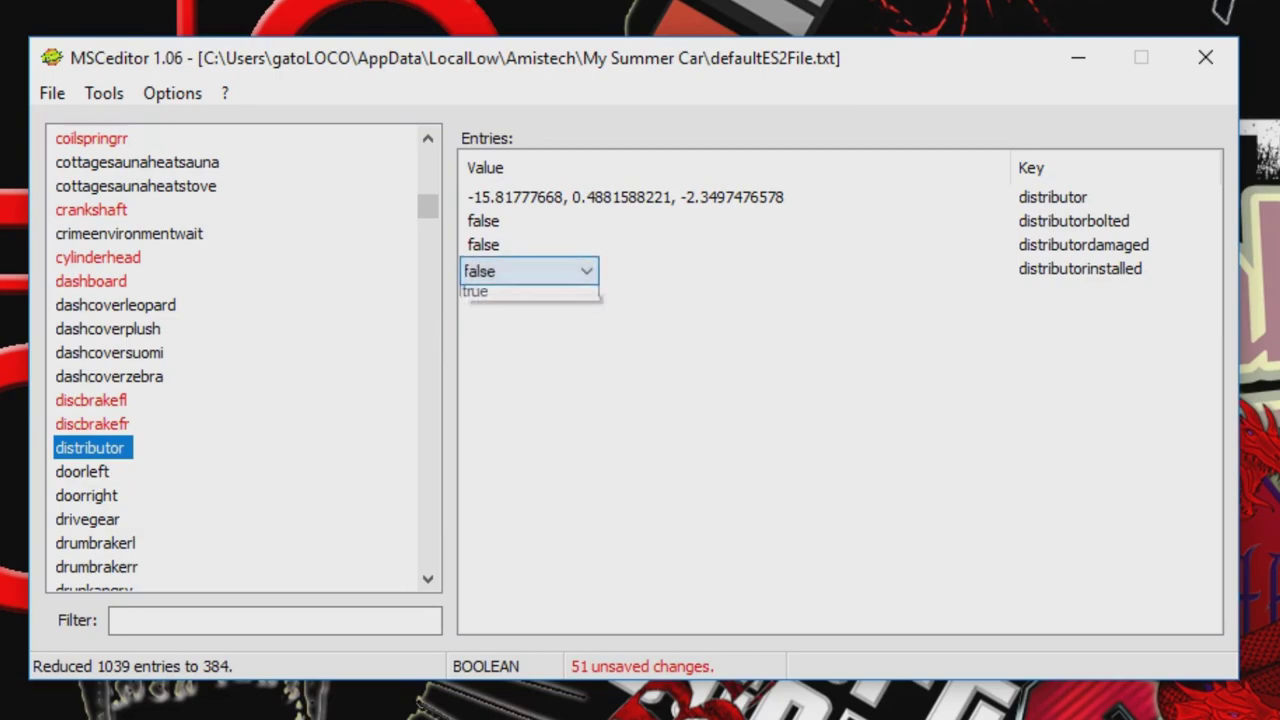
click(484, 315)
click(484, 221)
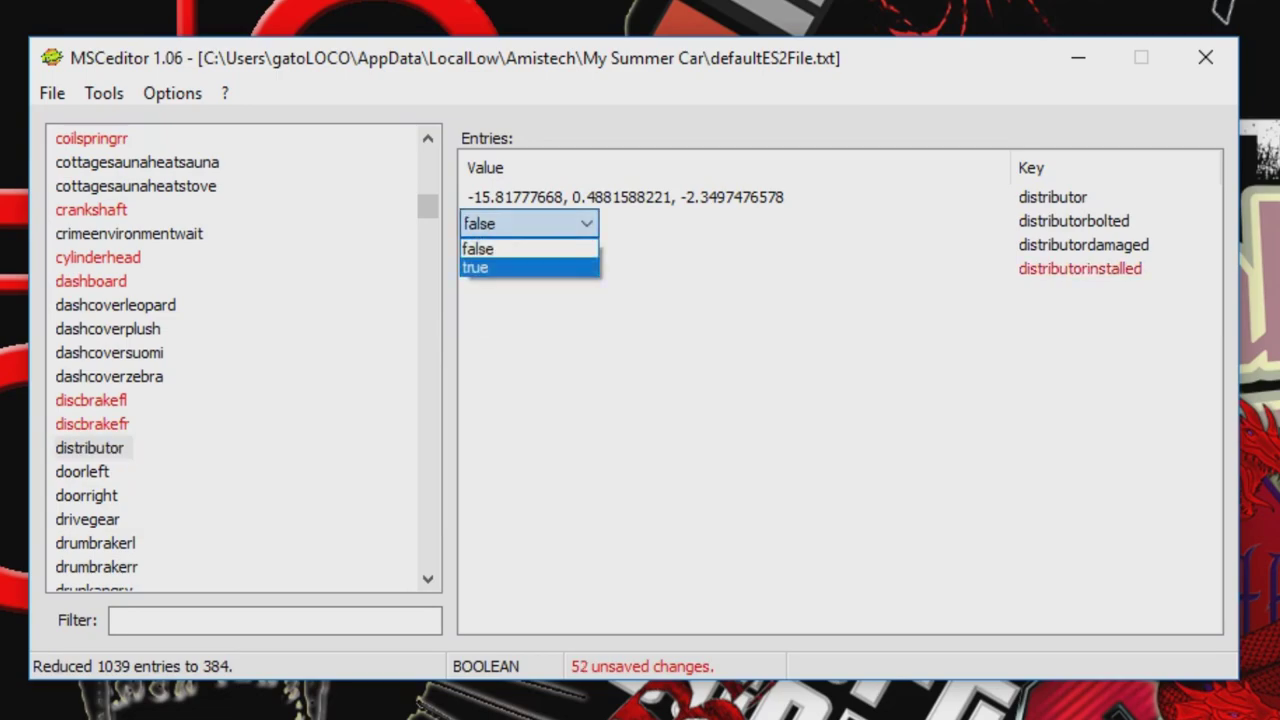
click(484, 267)
Set doorleftinstalled and doorleftbolted to true in the doorleft entries.
click(83, 472)
click(483, 292)
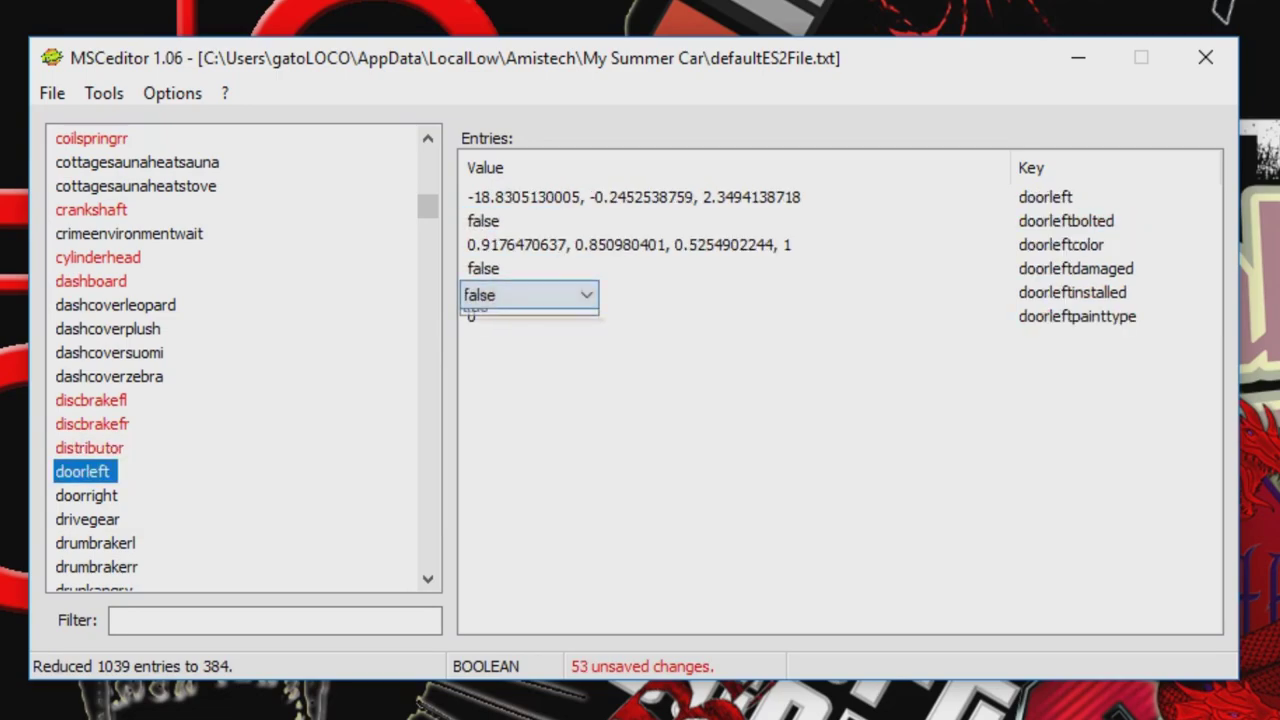
click(475, 337)
click(483, 221)
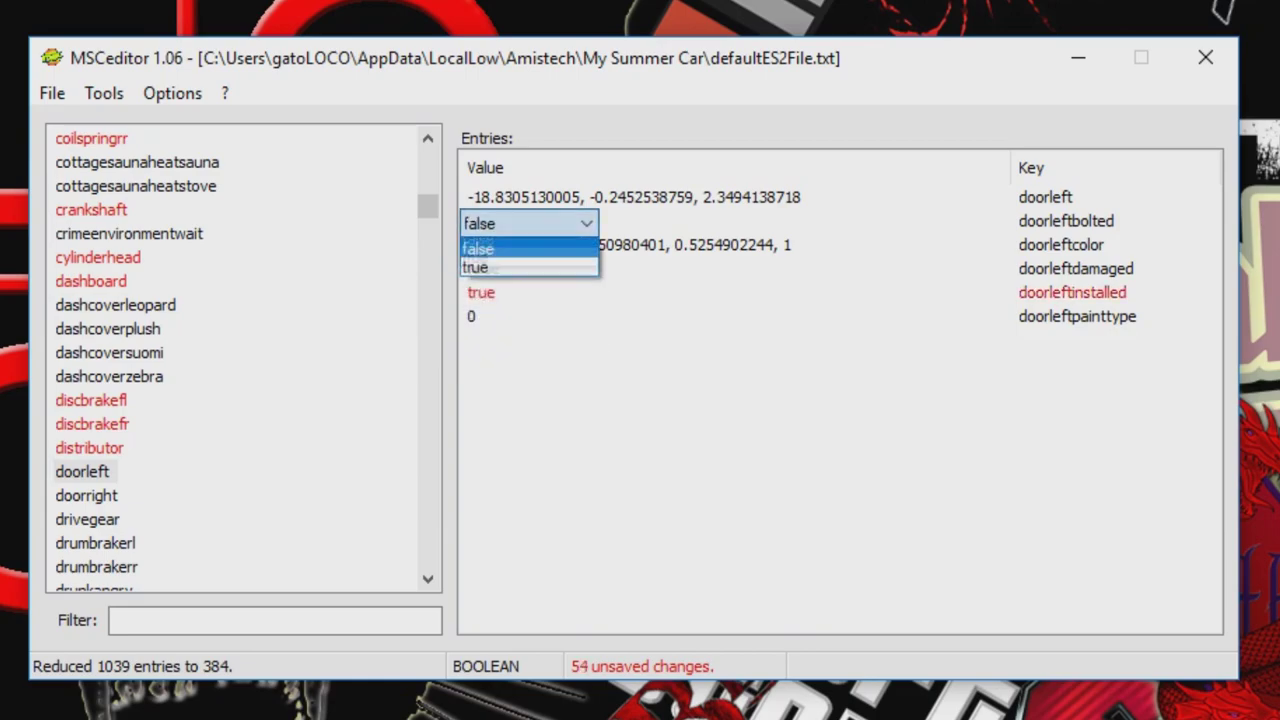
click(475, 266)
Set doorrightinstalled and doorrightbolted to true in the doorright entries.
click(86, 495)
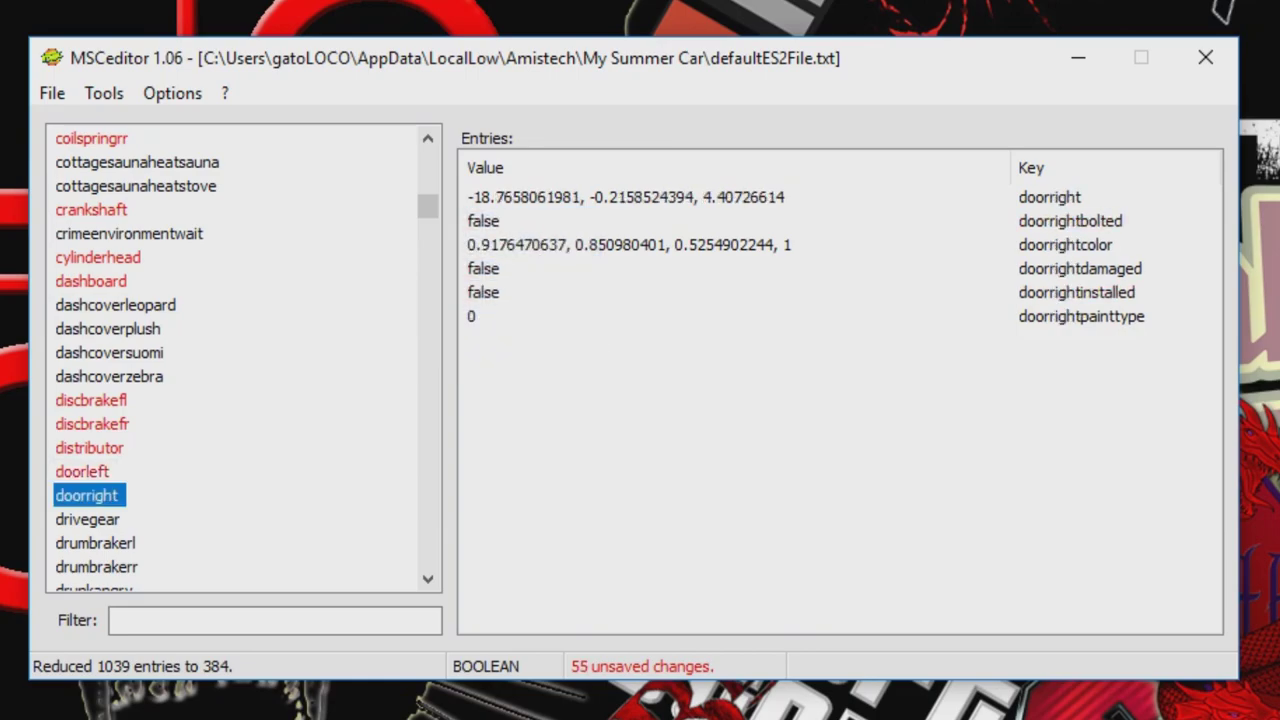
click(483, 292)
click(475, 337)
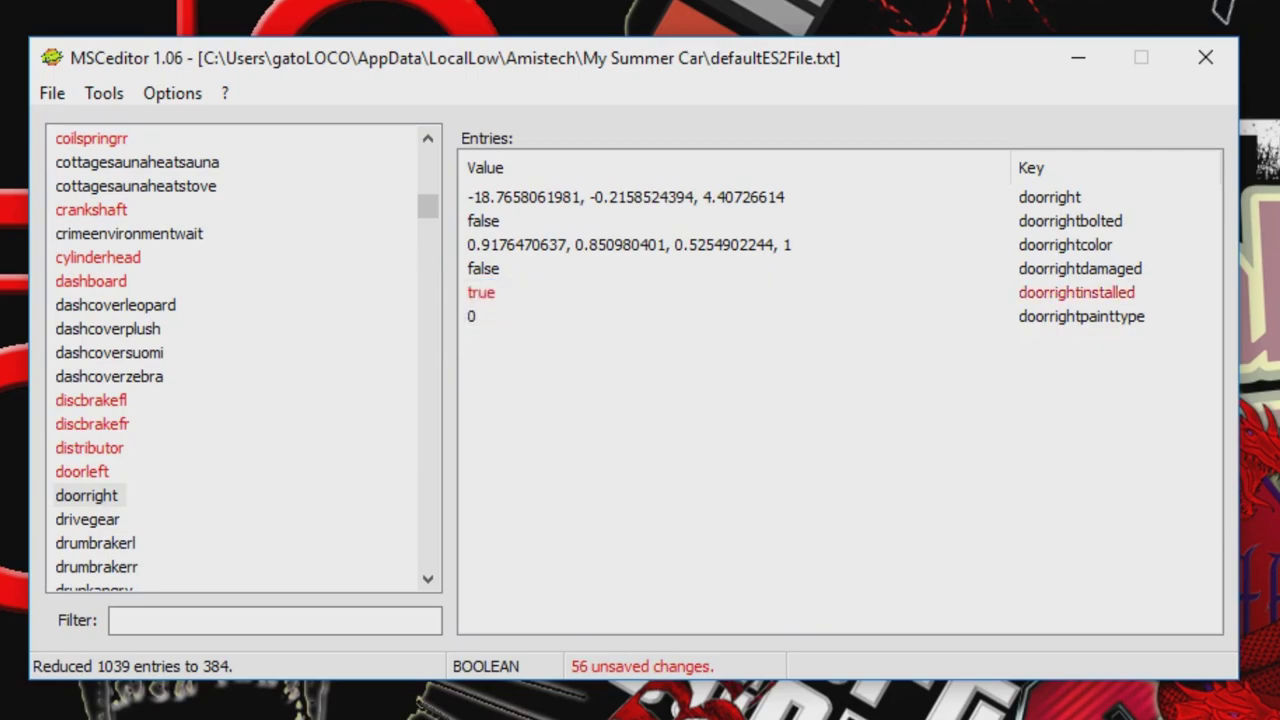
click(483, 221)
click(483, 221)
click(483, 221)
click(475, 266)
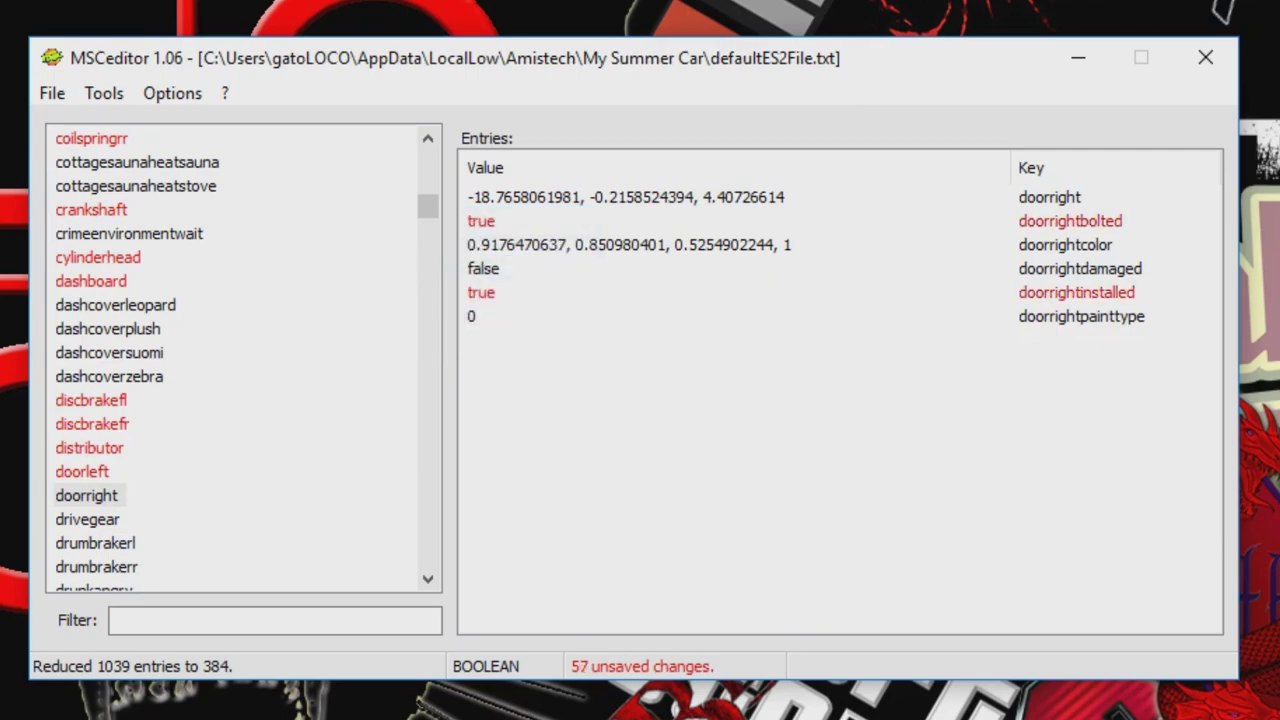
Set drivegearinstalled and drivegearbolted to true in the drivegear entries.
click(88, 519)
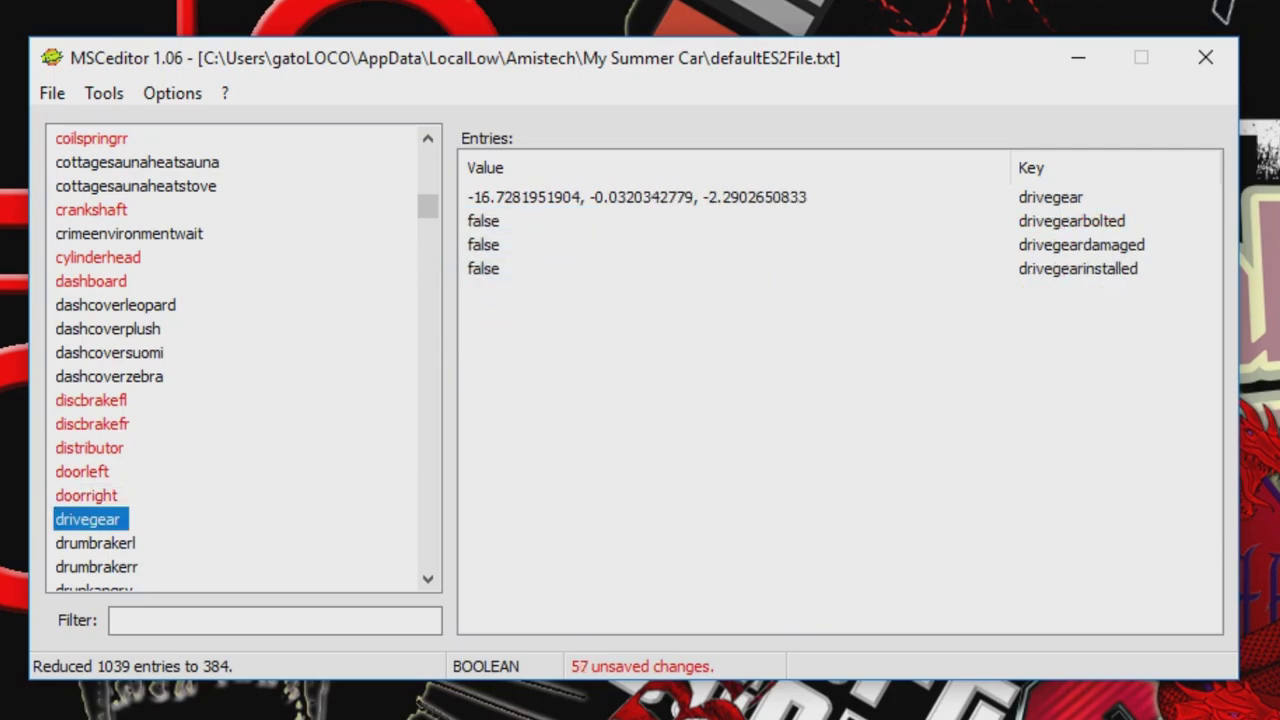
click(483, 268)
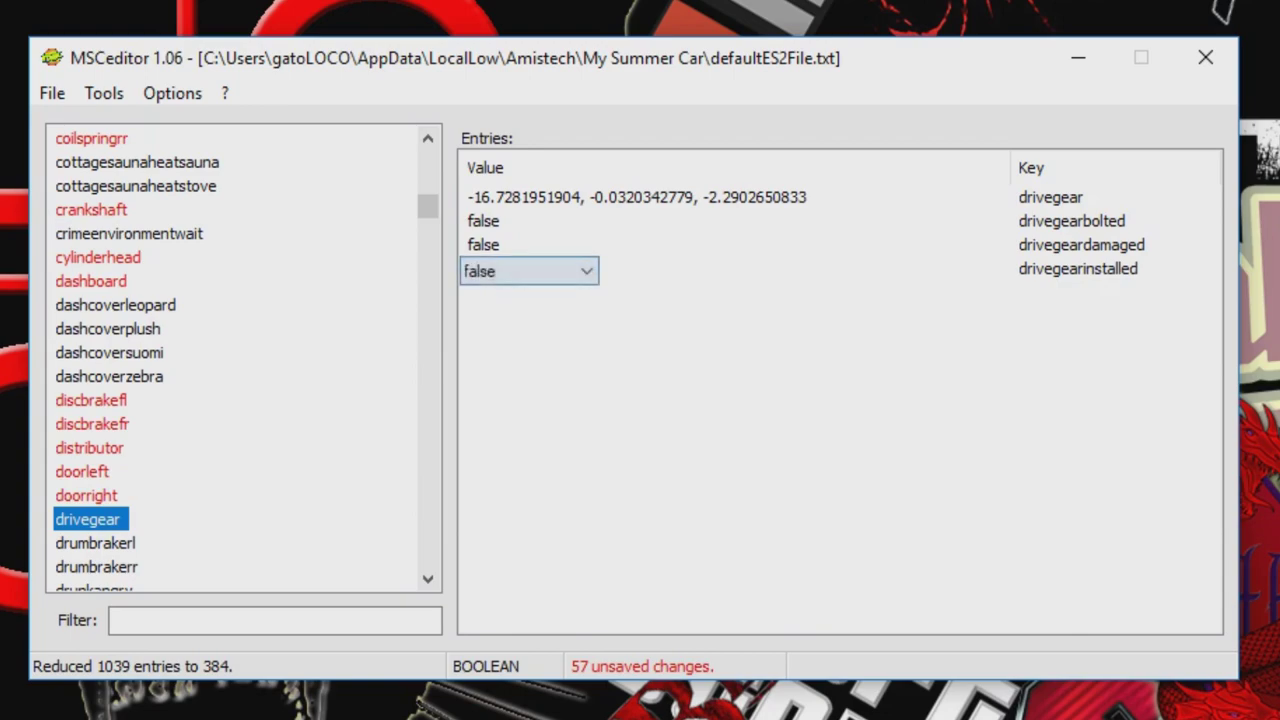
click(483, 268)
click(475, 314)
click(483, 221)
click(483, 221)
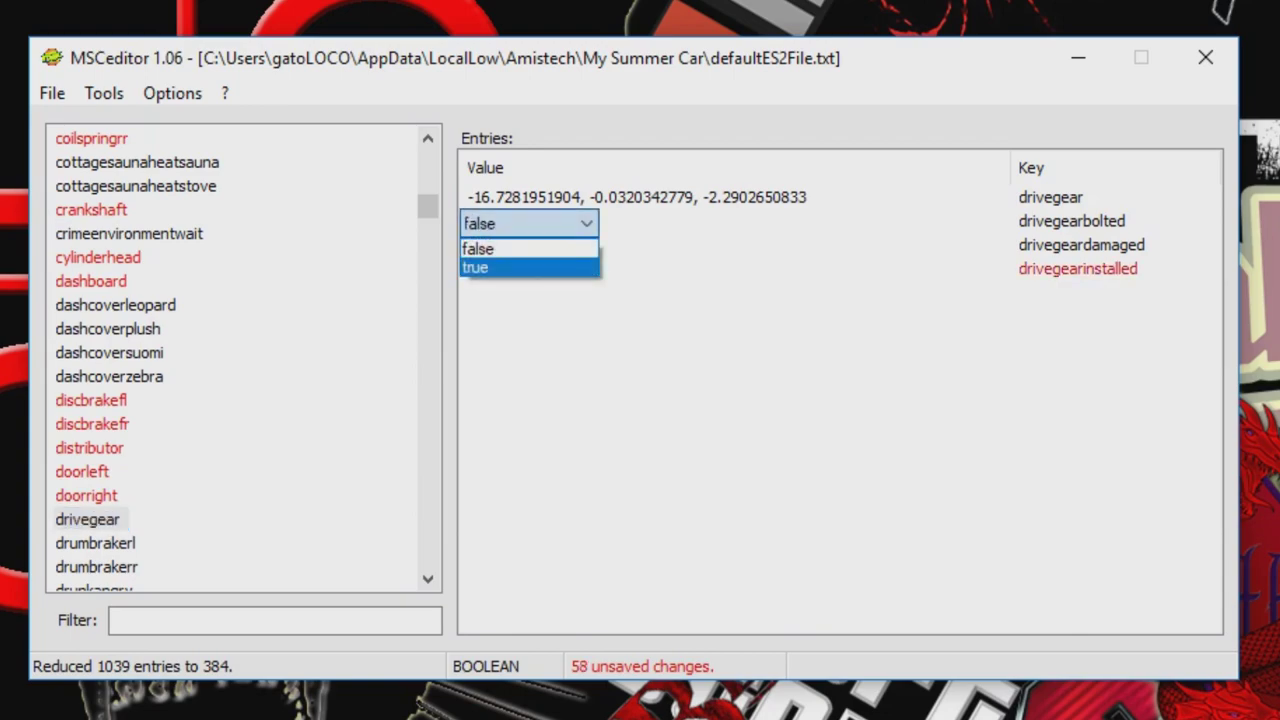
click(475, 266)
Set drumbrakerlinstalled and drumbrakerlbolted to true in the drumbrakerl entries.
scroll(240, 360, down, 3)
click(96, 329)
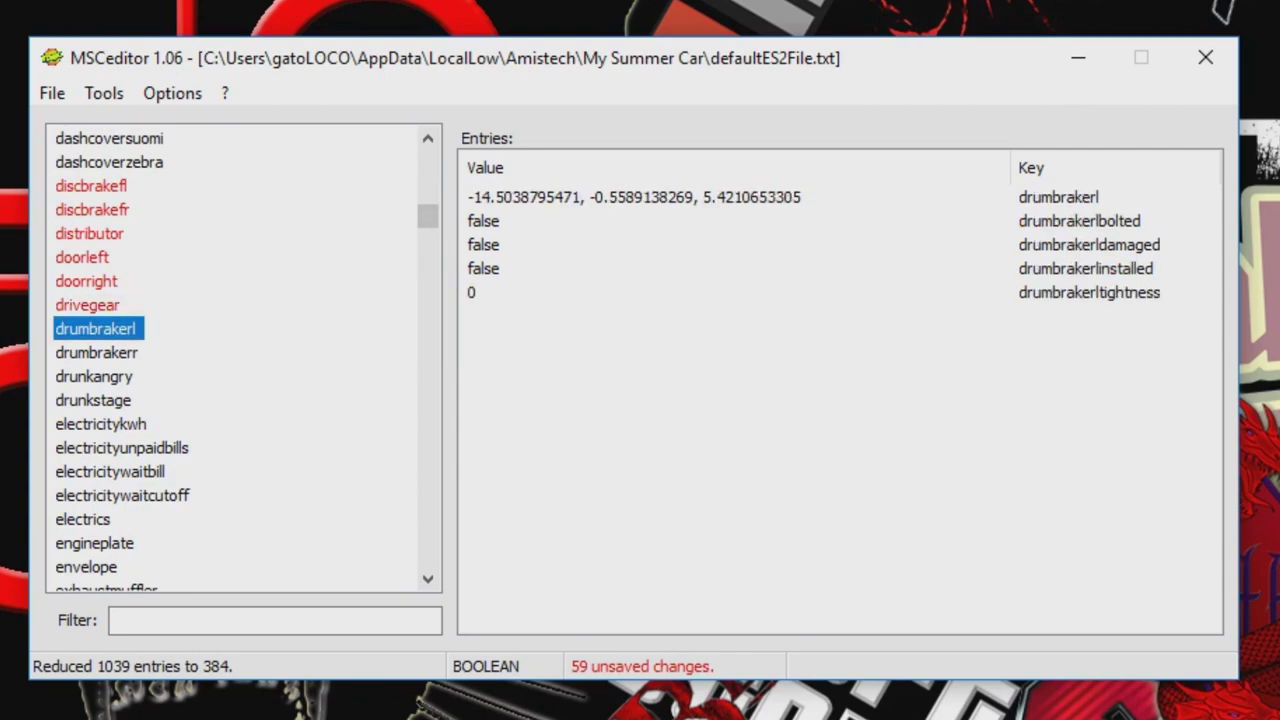
click(483, 268)
click(483, 268)
click(475, 311)
click(483, 221)
click(483, 221)
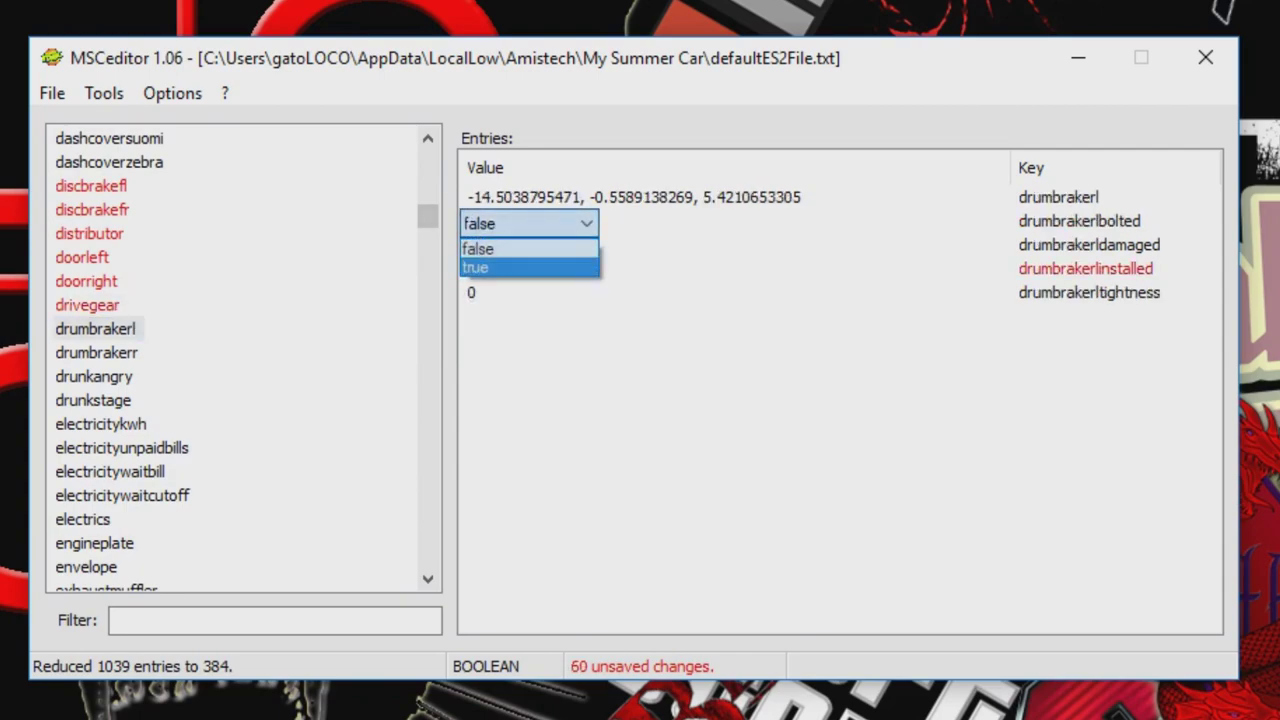
click(476, 267)
Set drumbrakerrinstalled and drumbrakerrbolted to true in the drumbrakerr entries.
click(96, 352)
click(483, 268)
click(483, 268)
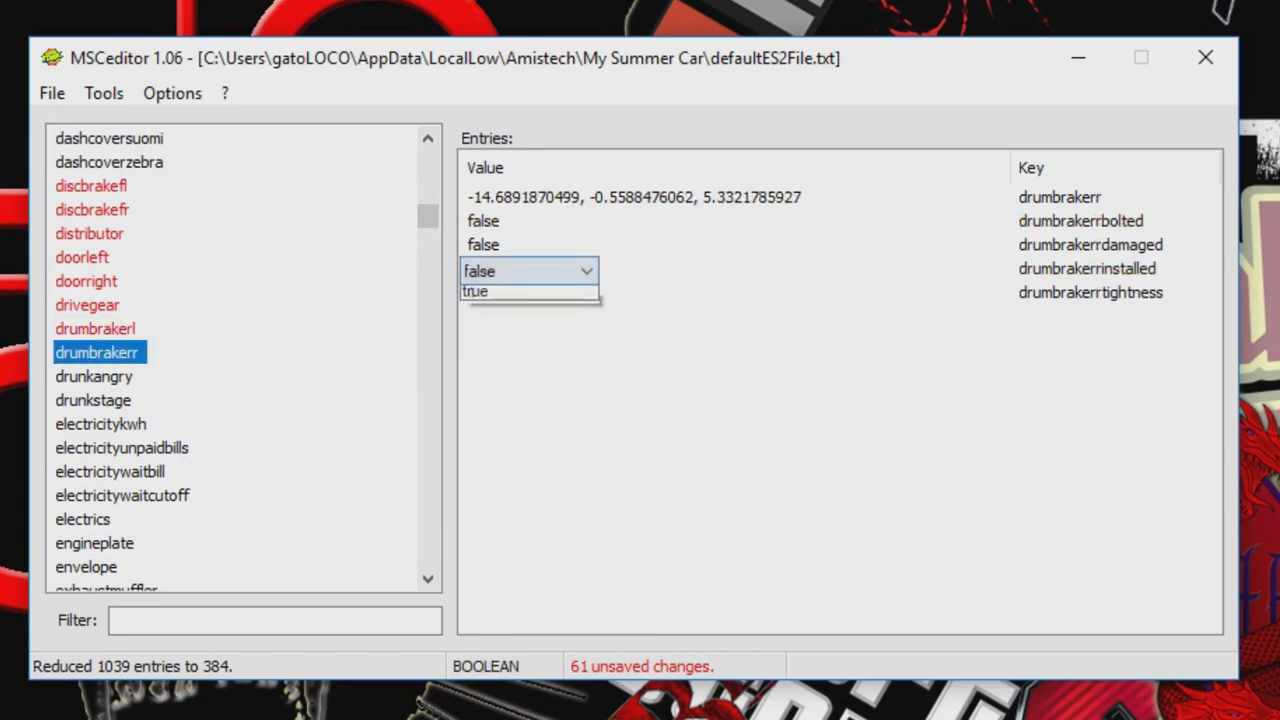
click(475, 311)
click(483, 221)
click(483, 221)
click(476, 267)
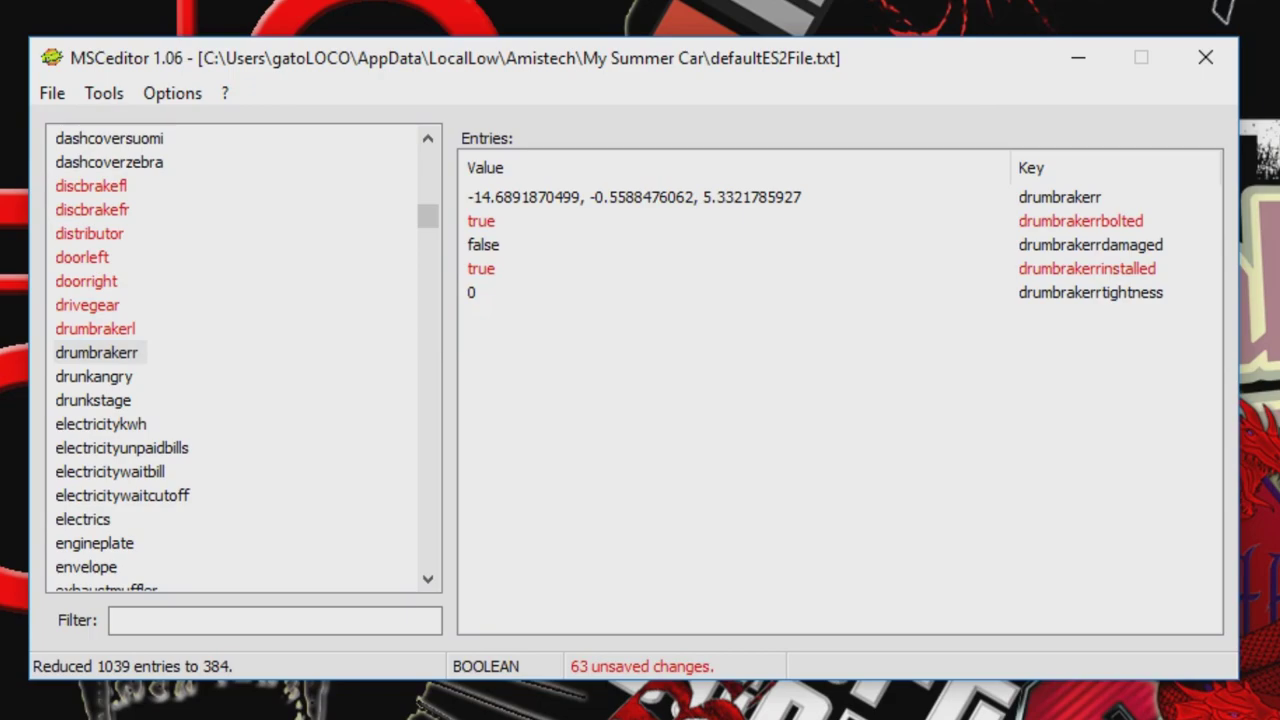
Set electricsinstalled and electricsbolted to true in the electrics entries.
click(83, 519)
scroll(83, 519, down, 3)
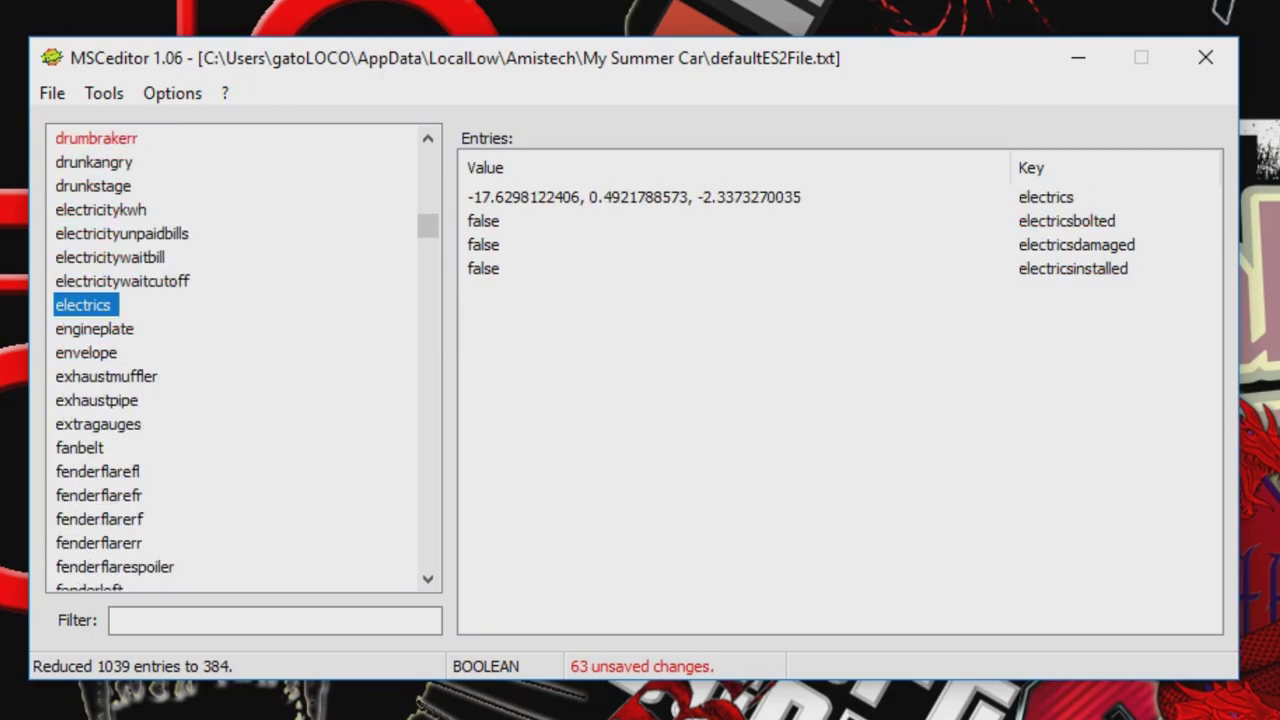
click(483, 268)
click(483, 268)
click(476, 311)
click(483, 221)
click(483, 221)
click(476, 267)
Set engineplateinstalled and engineplatebolted to true in the engineplate entries.
click(94, 329)
click(483, 269)
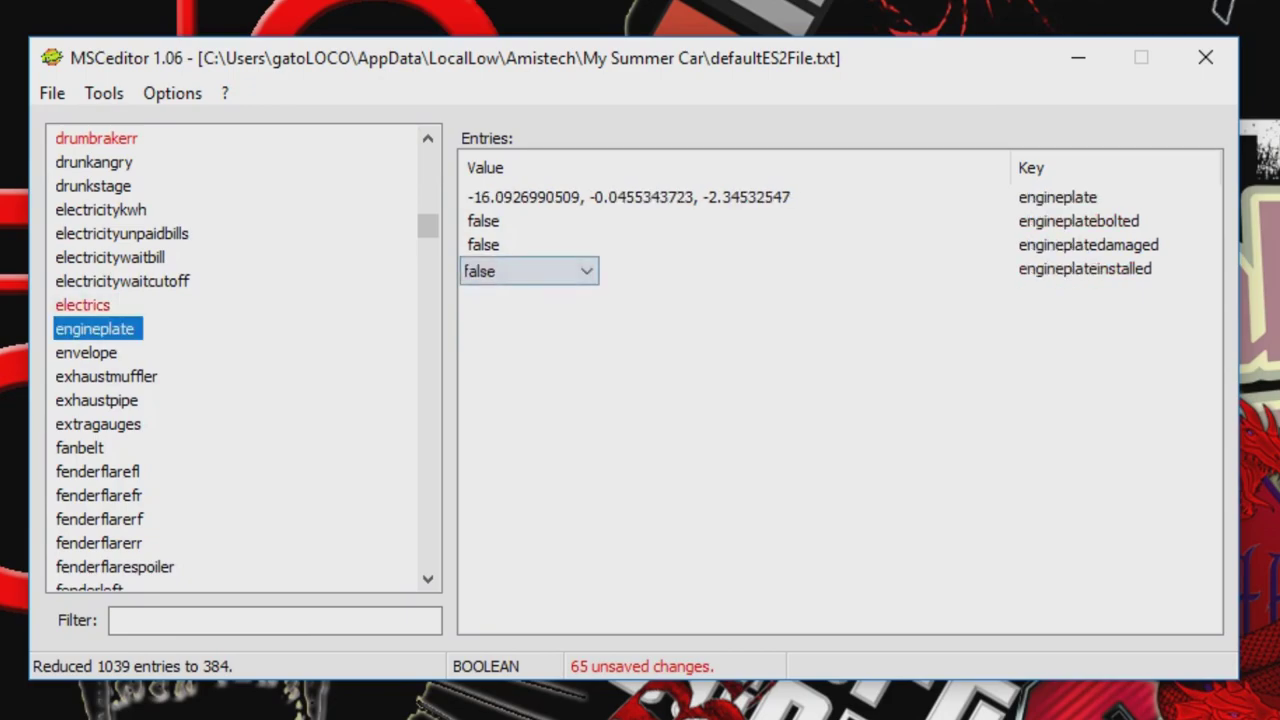
click(483, 269)
click(477, 313)
click(483, 221)
click(483, 221)
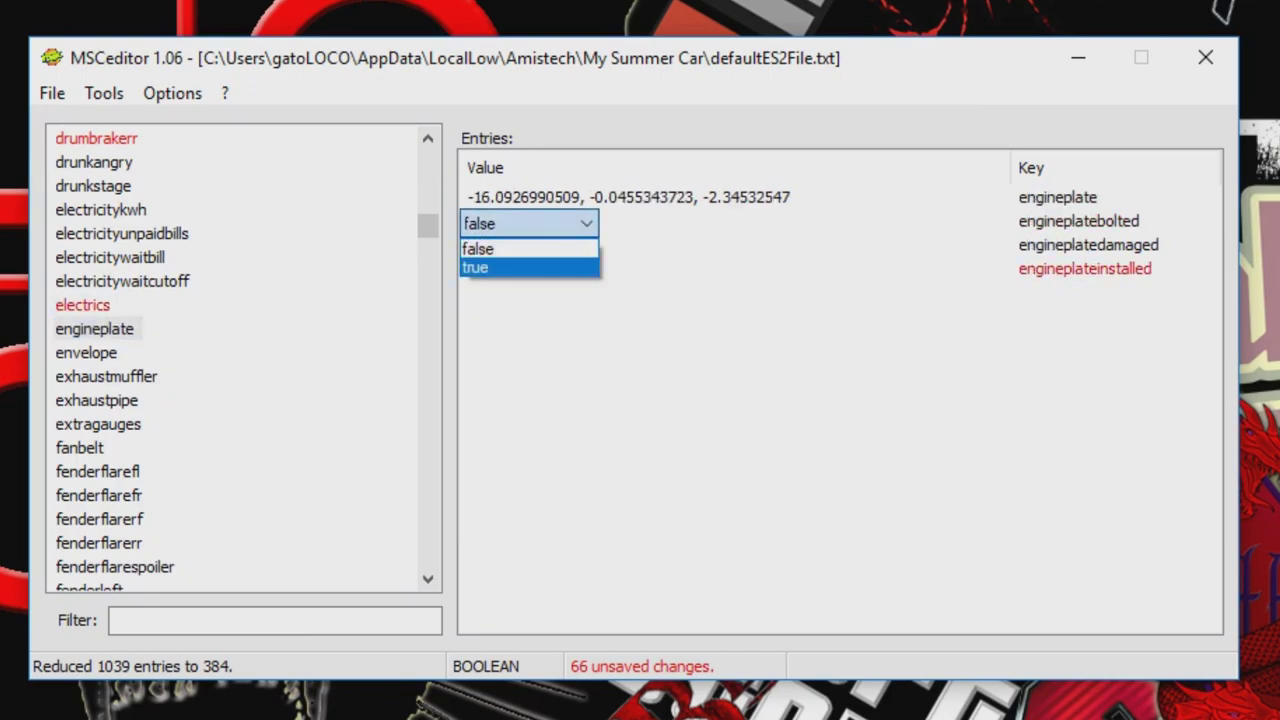
click(476, 264)
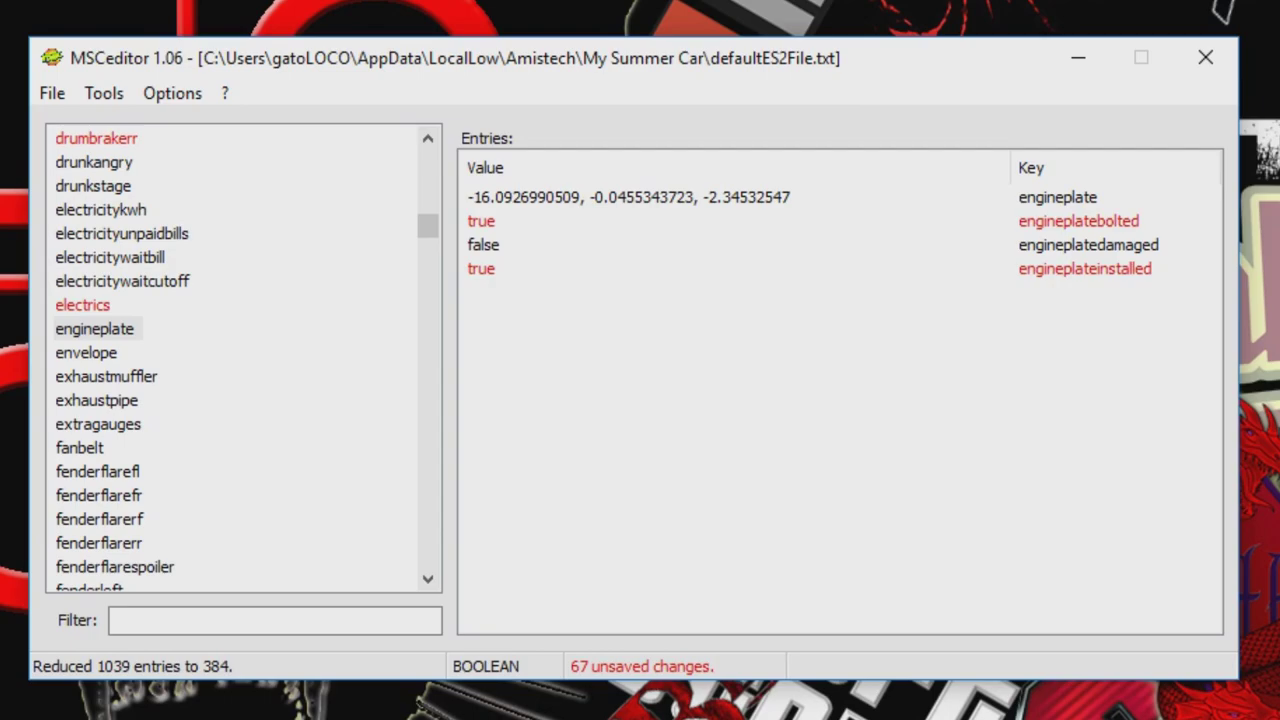
Set exhaustmufflerinstalled and exhaustmufflerbolted to true in the exhaustmuffler entries.
click(106, 376)
click(483, 268)
click(483, 268)
click(476, 312)
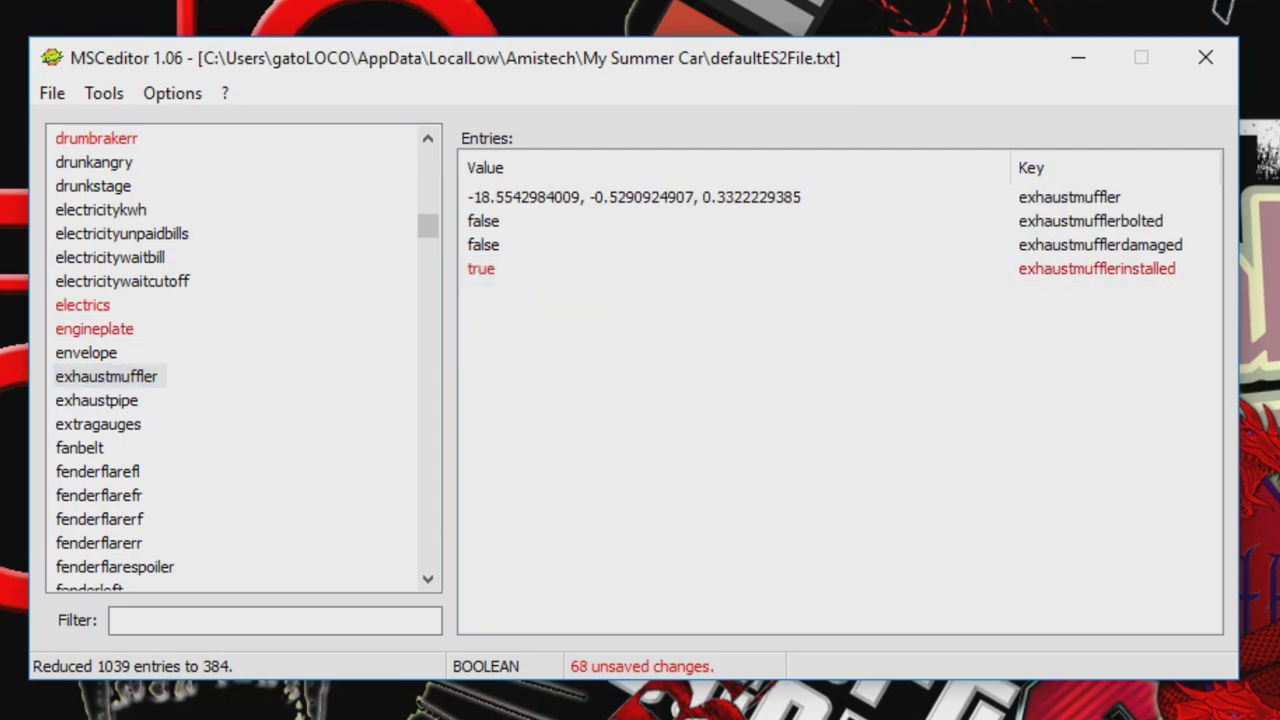
click(483, 221)
click(483, 221)
click(476, 264)
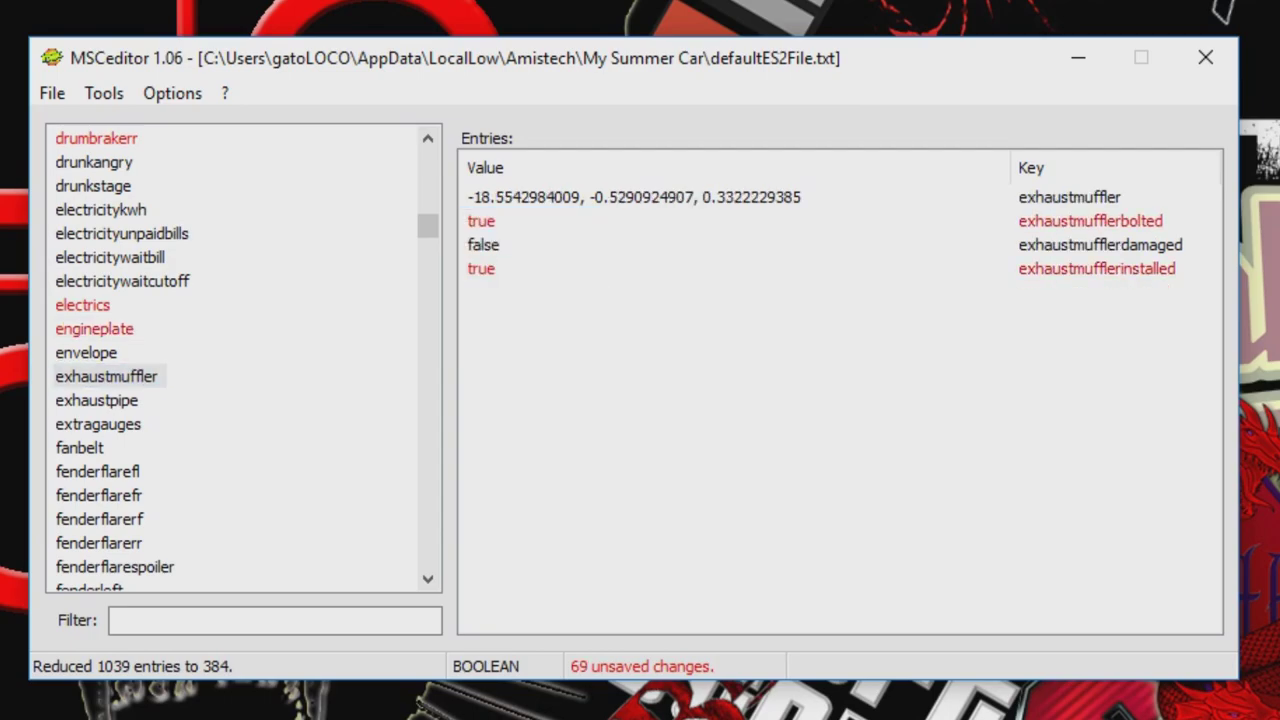
Set exhaustpipeinstalled and exhaustpipebolted to true in the exhaustpipe entries.
click(97, 400)
click(483, 268)
click(483, 268)
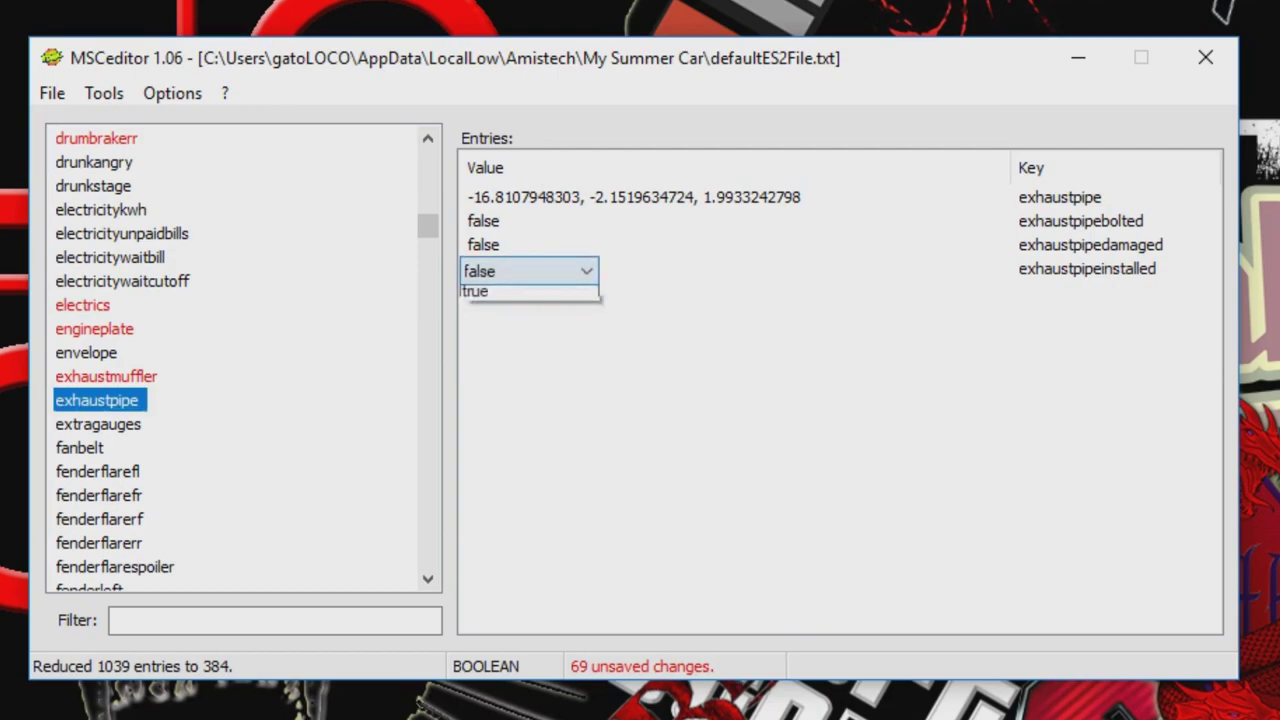
click(476, 312)
click(483, 221)
click(528, 223)
click(476, 267)
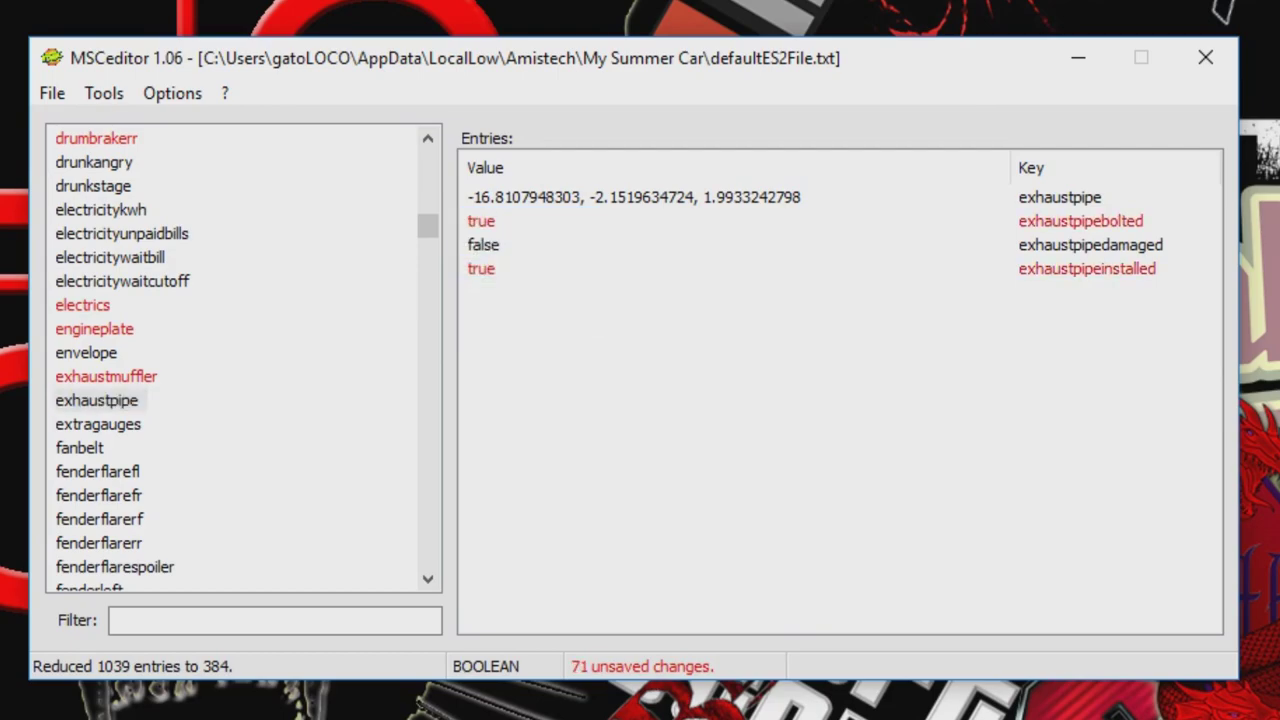
Set fanbeltpurchased, fanbeltinstalled and fanbeltbolted to true in the fanbelt entries.
click(80, 448)
click(483, 292)
click(483, 294)
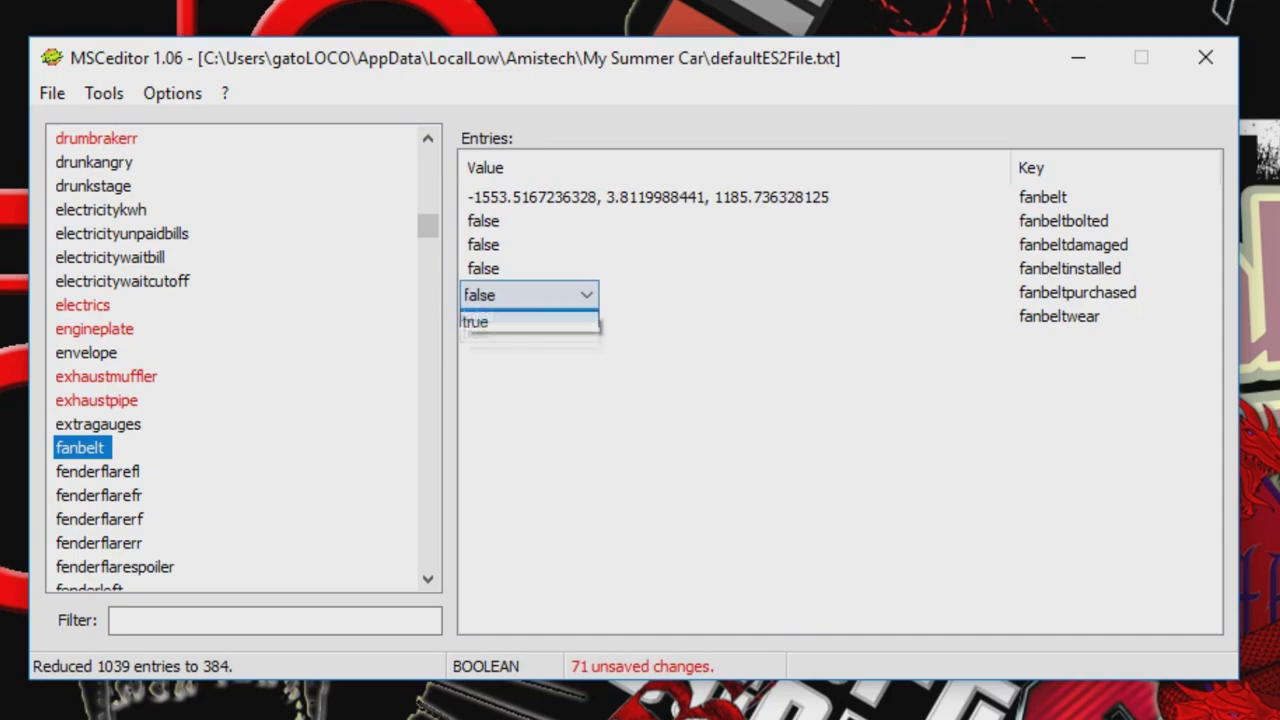
click(476, 339)
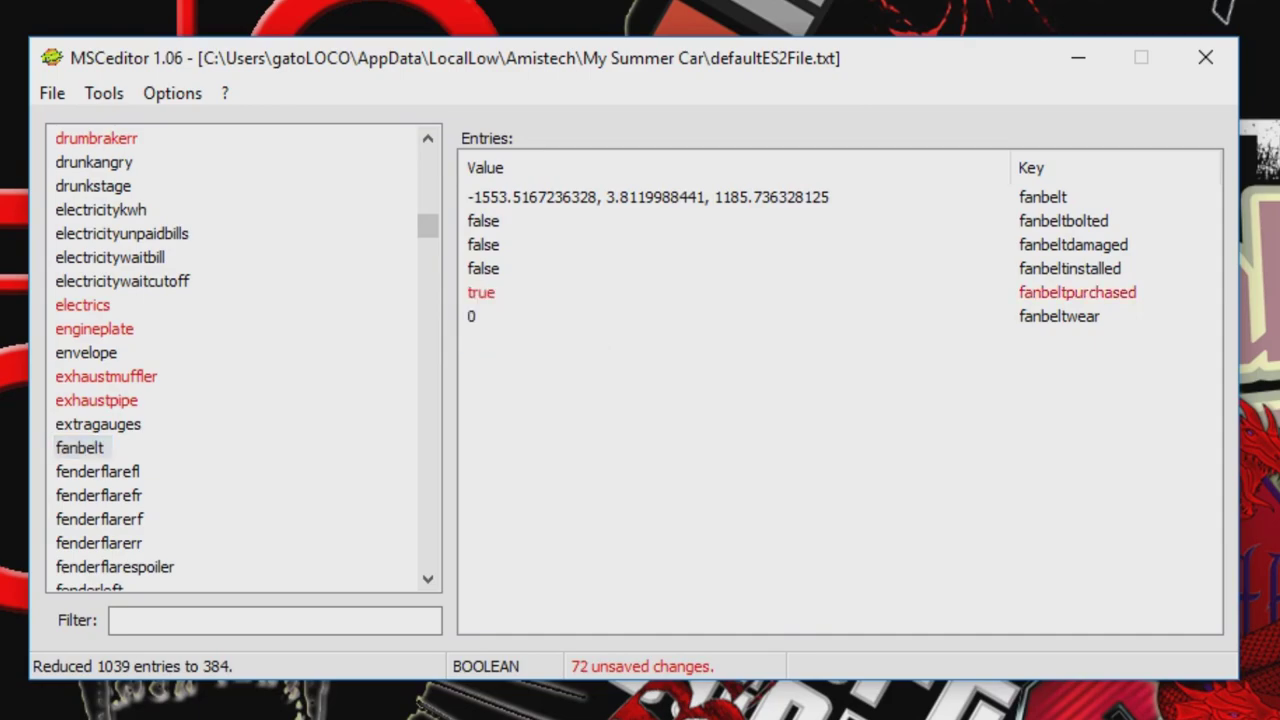
click(483, 268)
click(528, 268)
click(476, 314)
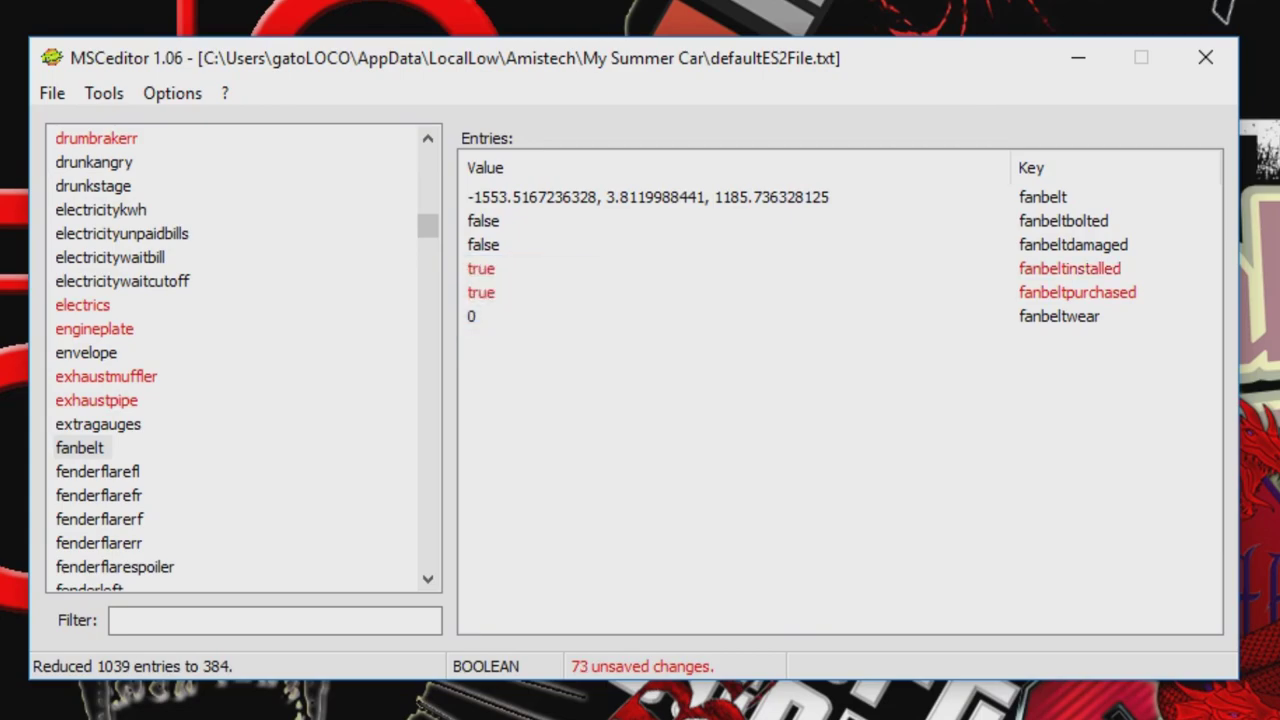
click(483, 221)
click(528, 221)
click(476, 266)
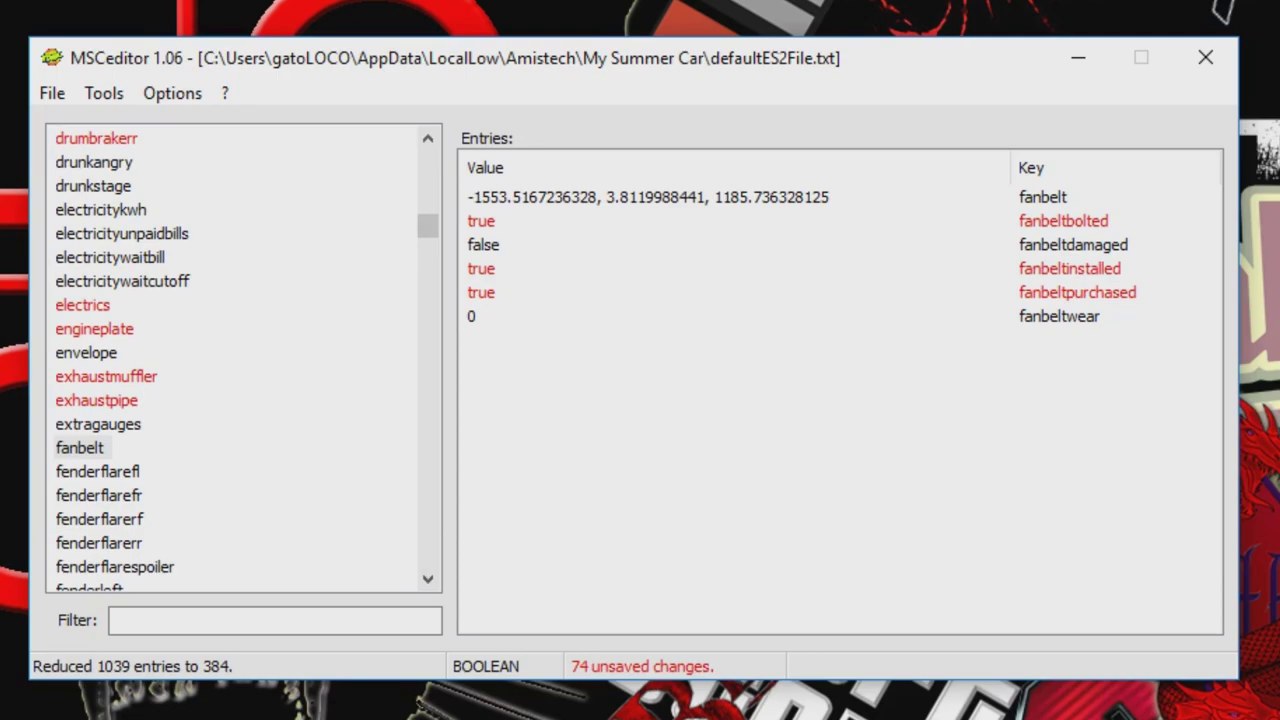
Set fenderleftinstalled and fenderleftbolted to true in the fenderleft entries.
click(98, 472)
scroll(98, 472, down, 2)
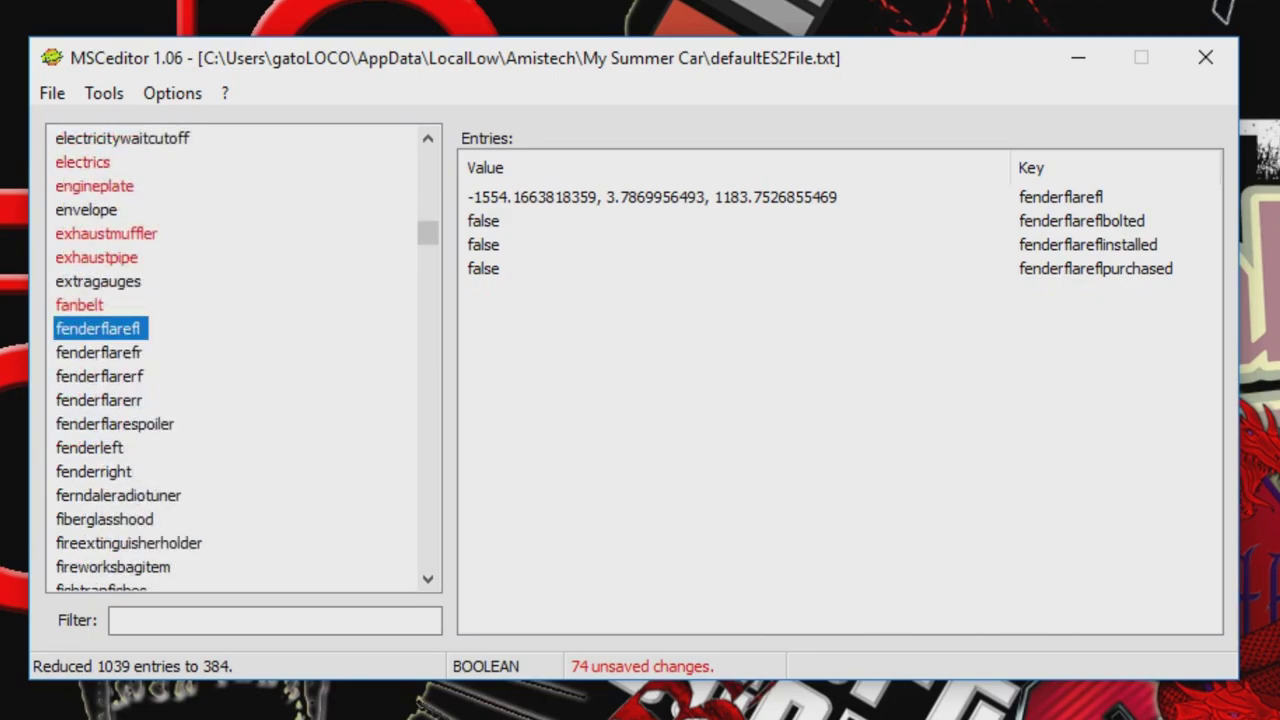
click(90, 448)
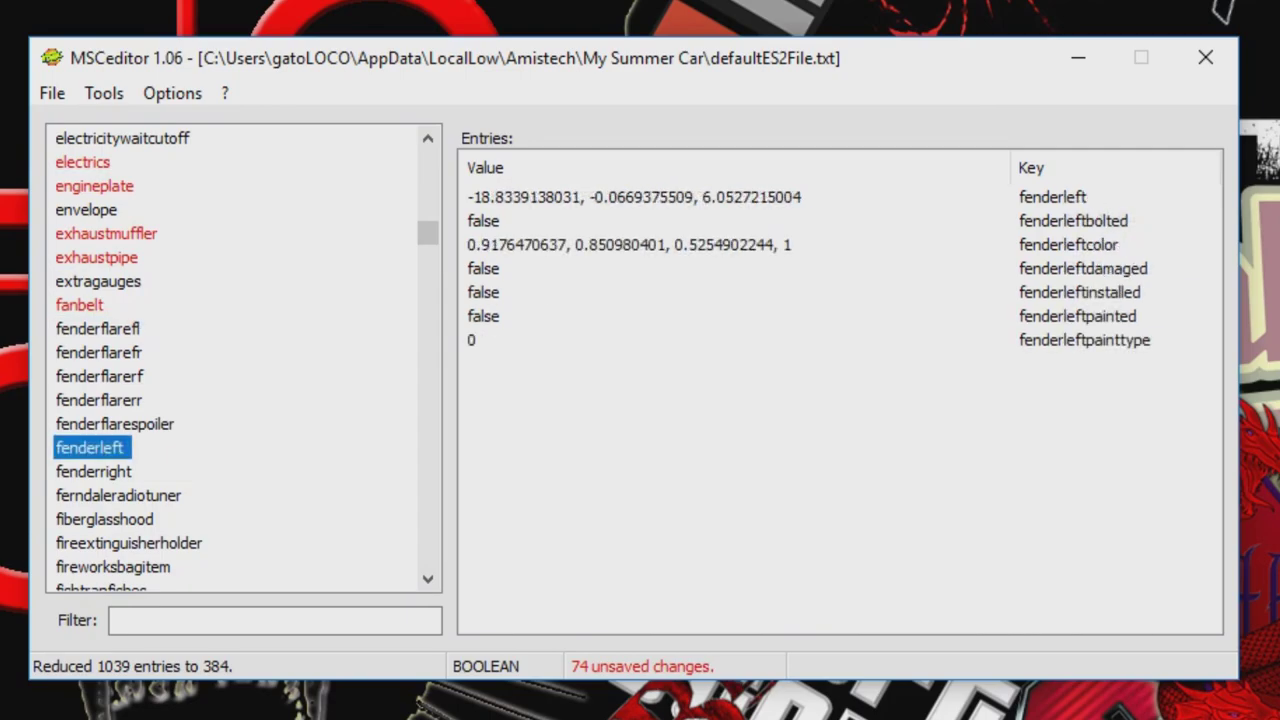
click(484, 316)
click(484, 364)
double_click(483, 292)
click(586, 292)
click(486, 337)
click(480, 199)
click(478, 212)
click(717, 360)
click(484, 221)
click(586, 223)
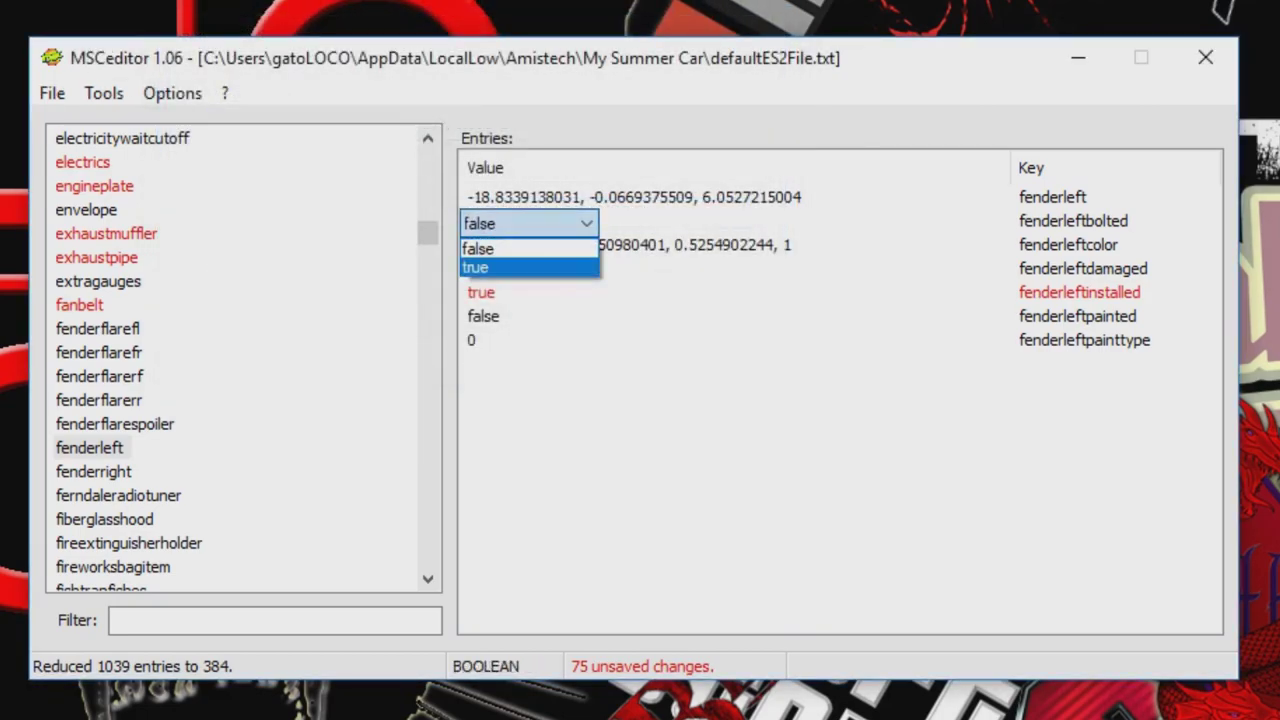
click(486, 267)
Set fenderrightinstalled and fenderrightbolted to true in the fenderright entries.
click(94, 472)
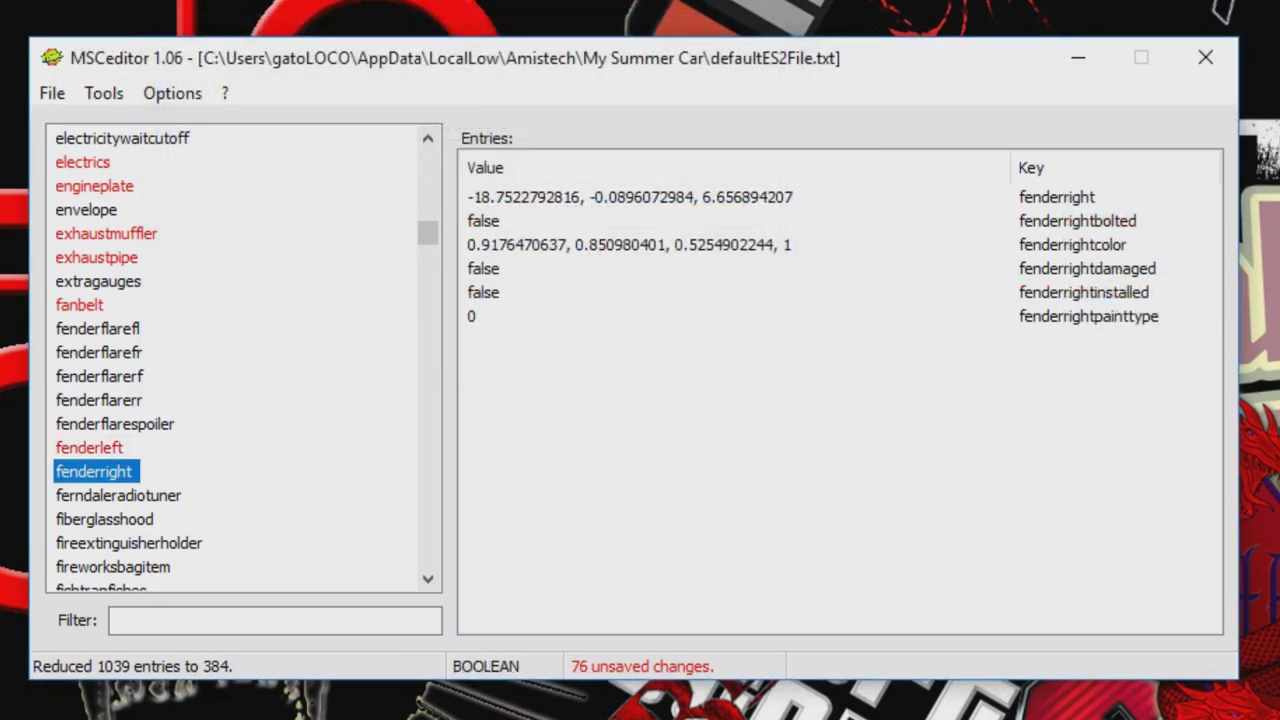
double_click(483, 292)
click(586, 294)
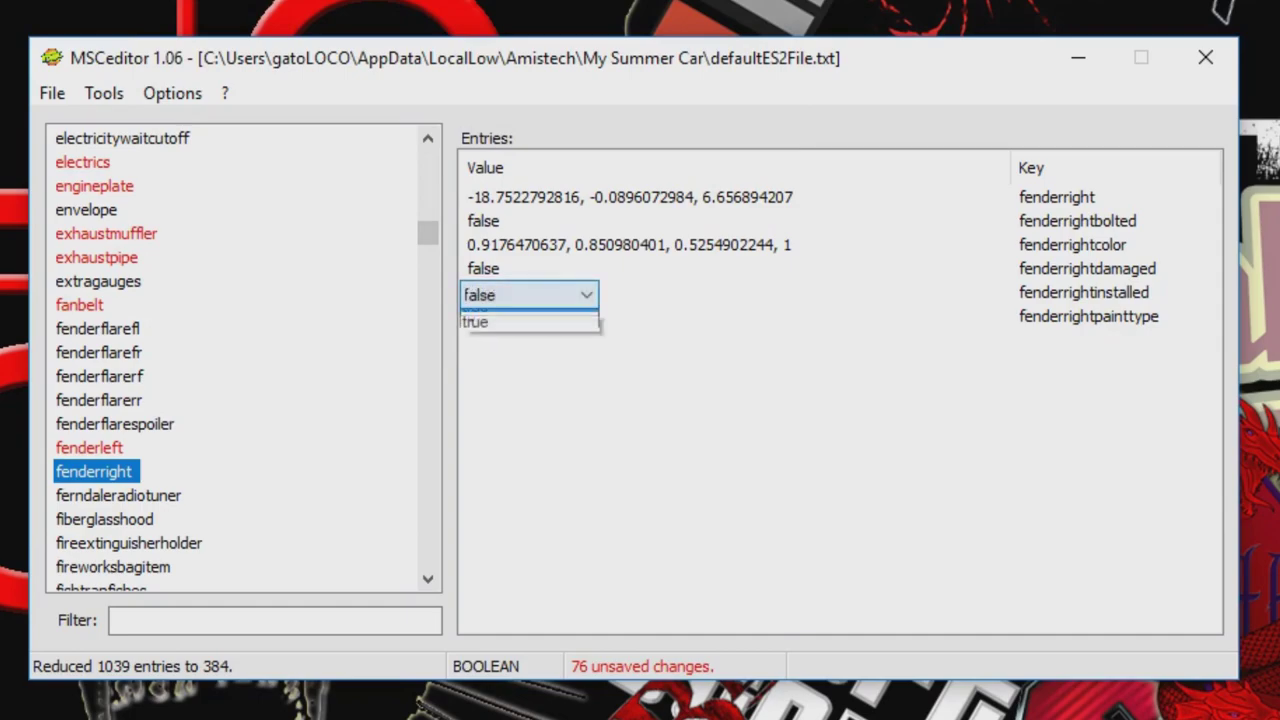
click(476, 339)
double_click(483, 221)
click(586, 223)
click(476, 268)
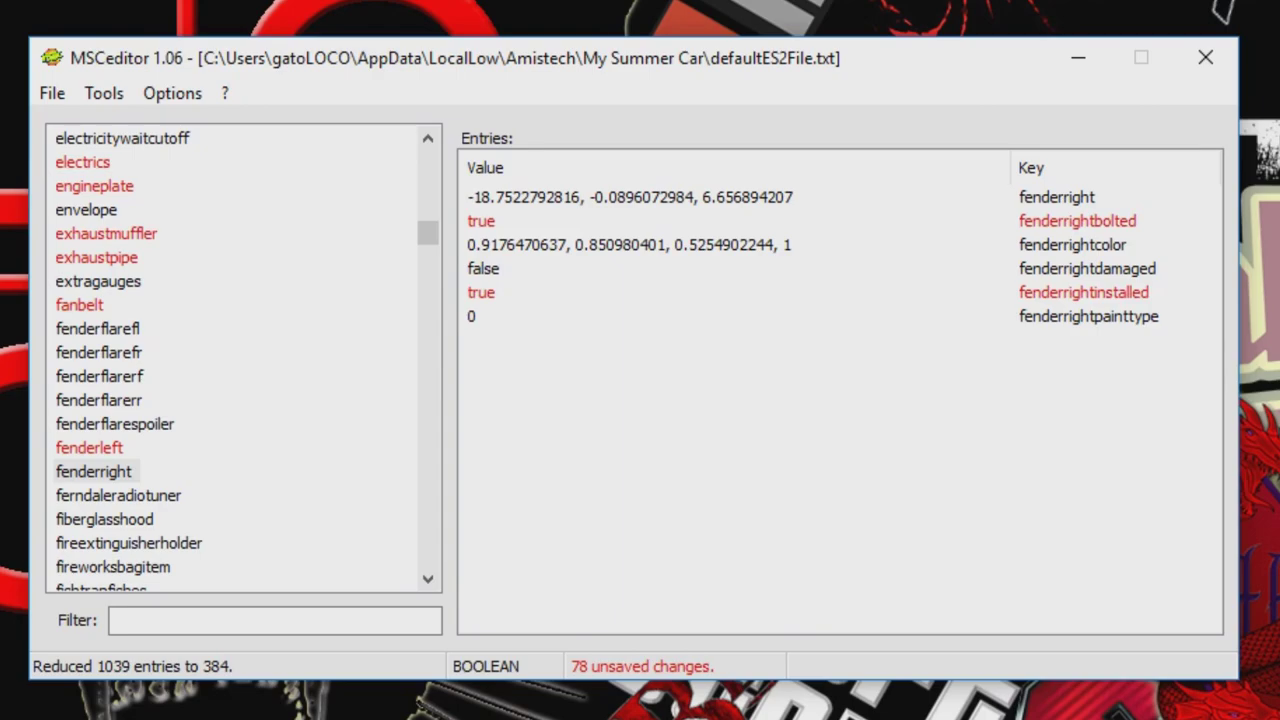
Set flywheelinstalled and flywheelbolted to true in the flywheel entries.
scroll(84, 329, down, 8)
click(84, 329)
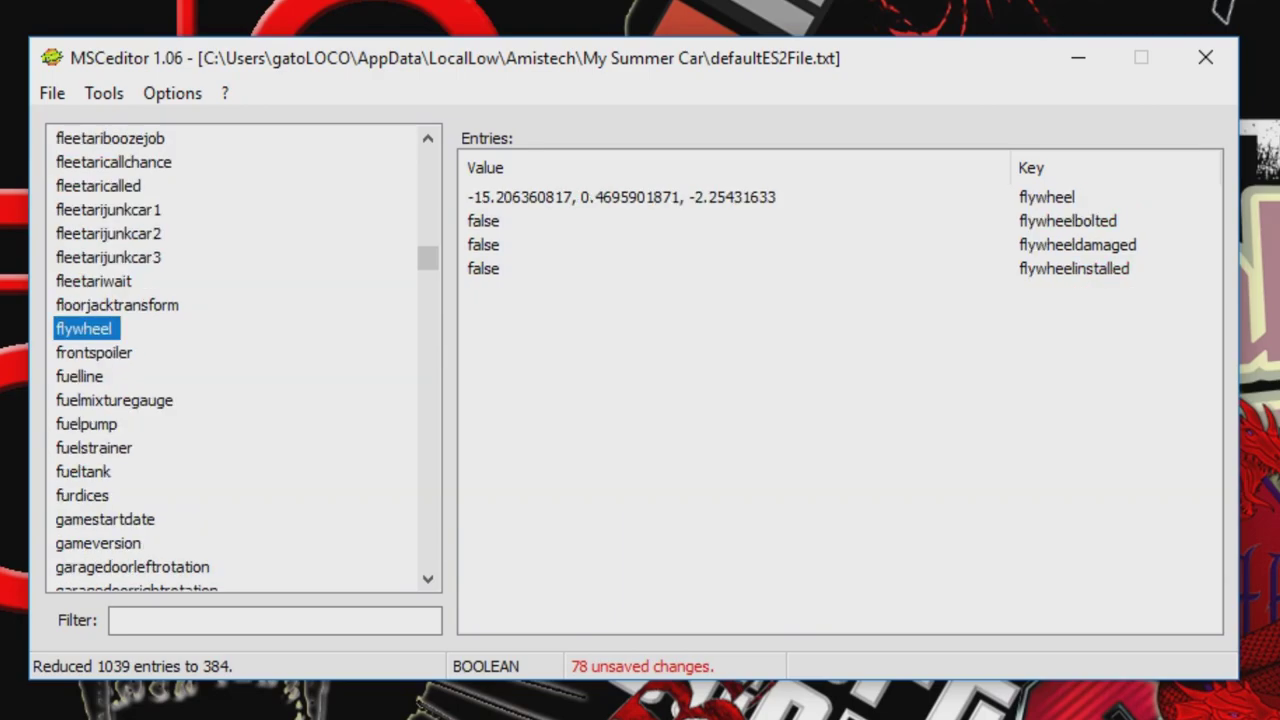
double_click(483, 268)
click(586, 268)
click(476, 314)
double_click(483, 221)
click(586, 223)
click(476, 267)
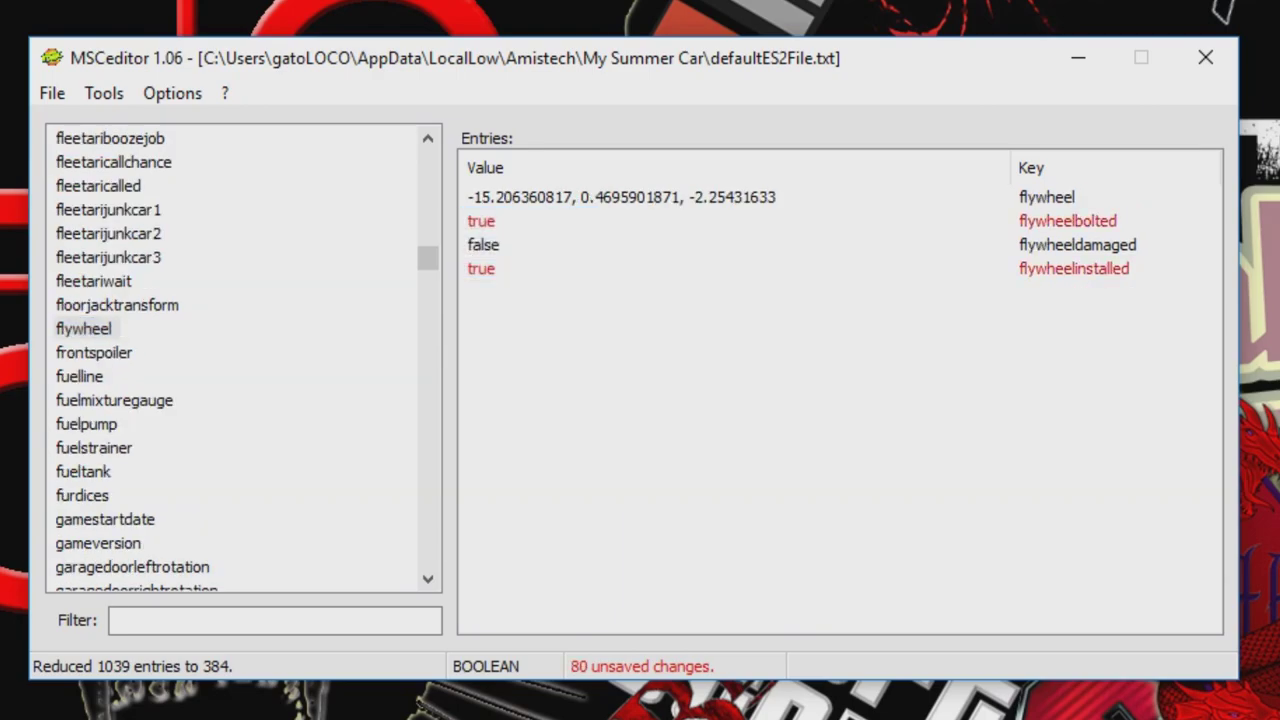
Set fuellinebolted to true in the fuelline entries, and recheck the flywheel entries.
click(80, 377)
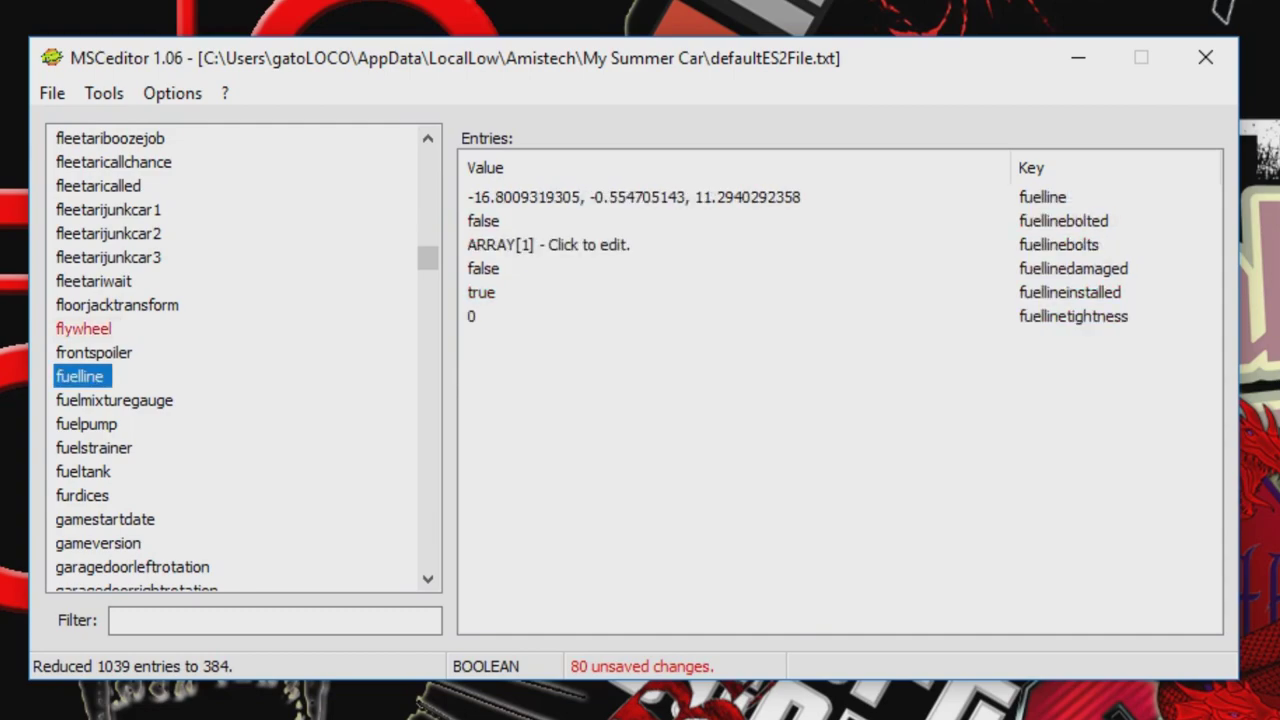
double_click(483, 221)
click(586, 223)
click(476, 267)
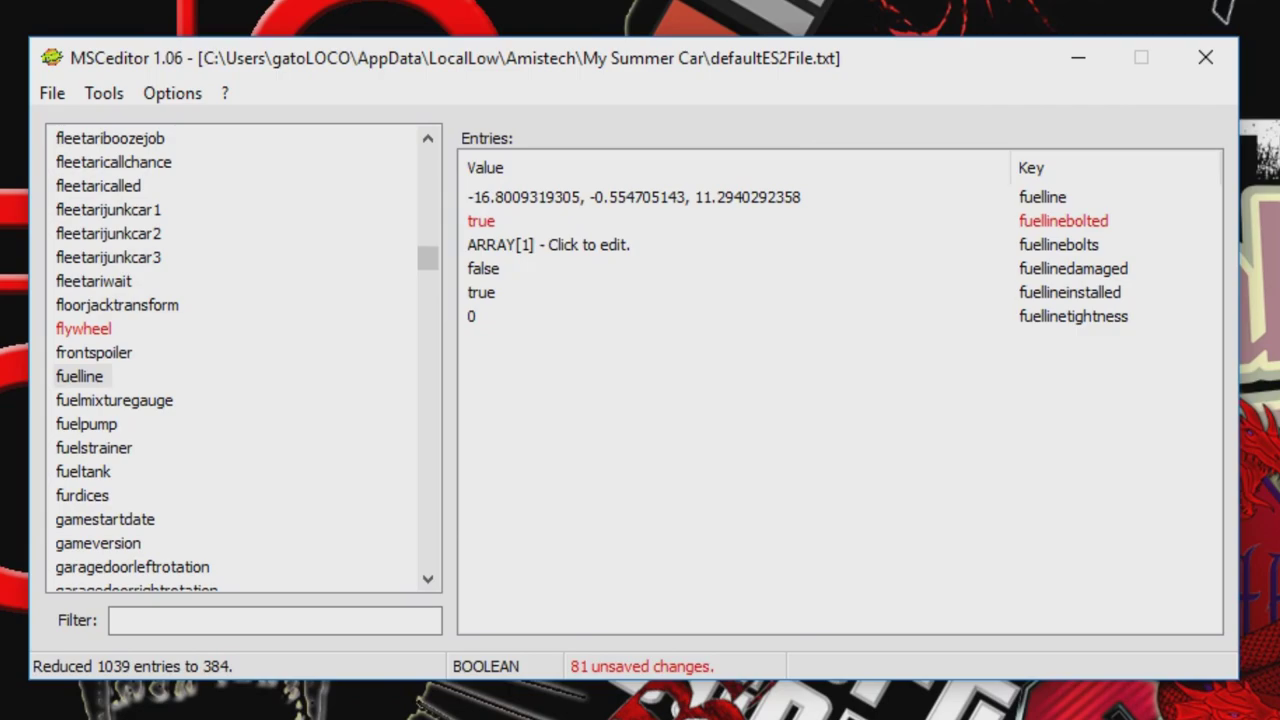
click(84, 329)
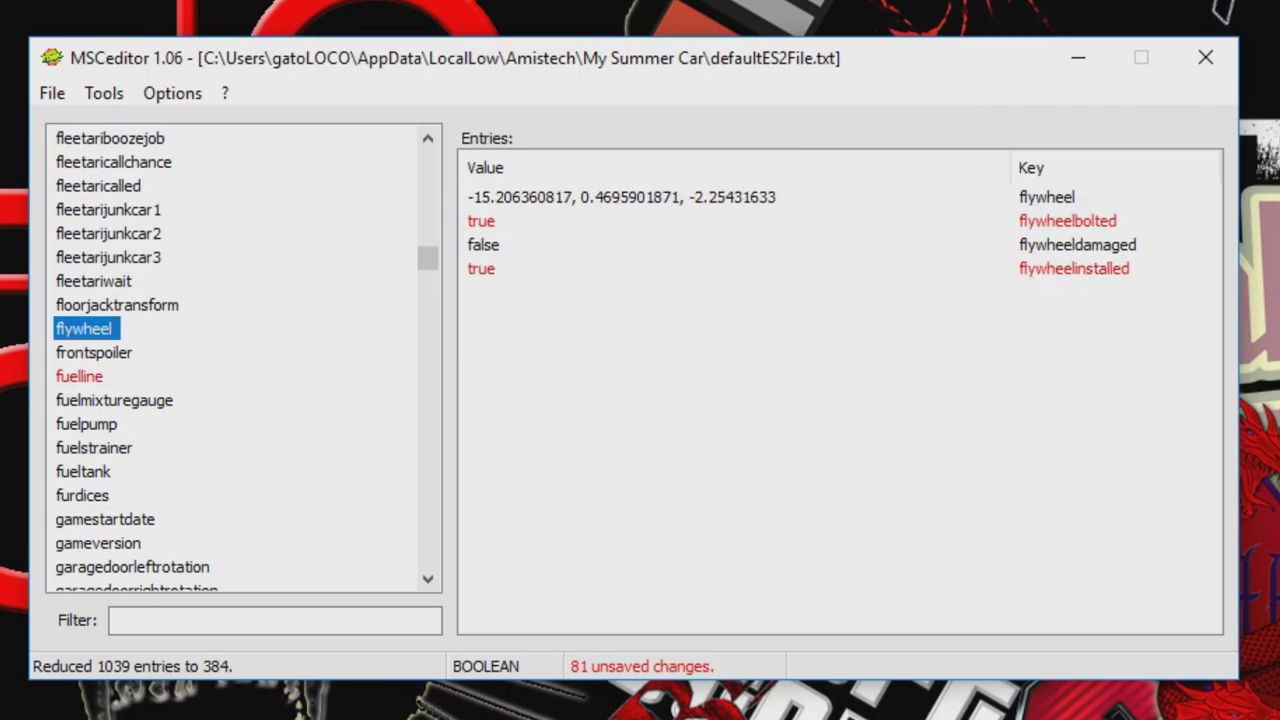
Set fuelpumpinstalled and fuelpumpbolted to true in the fuelpump entries.
click(87, 425)
double_click(483, 268)
click(586, 268)
click(476, 312)
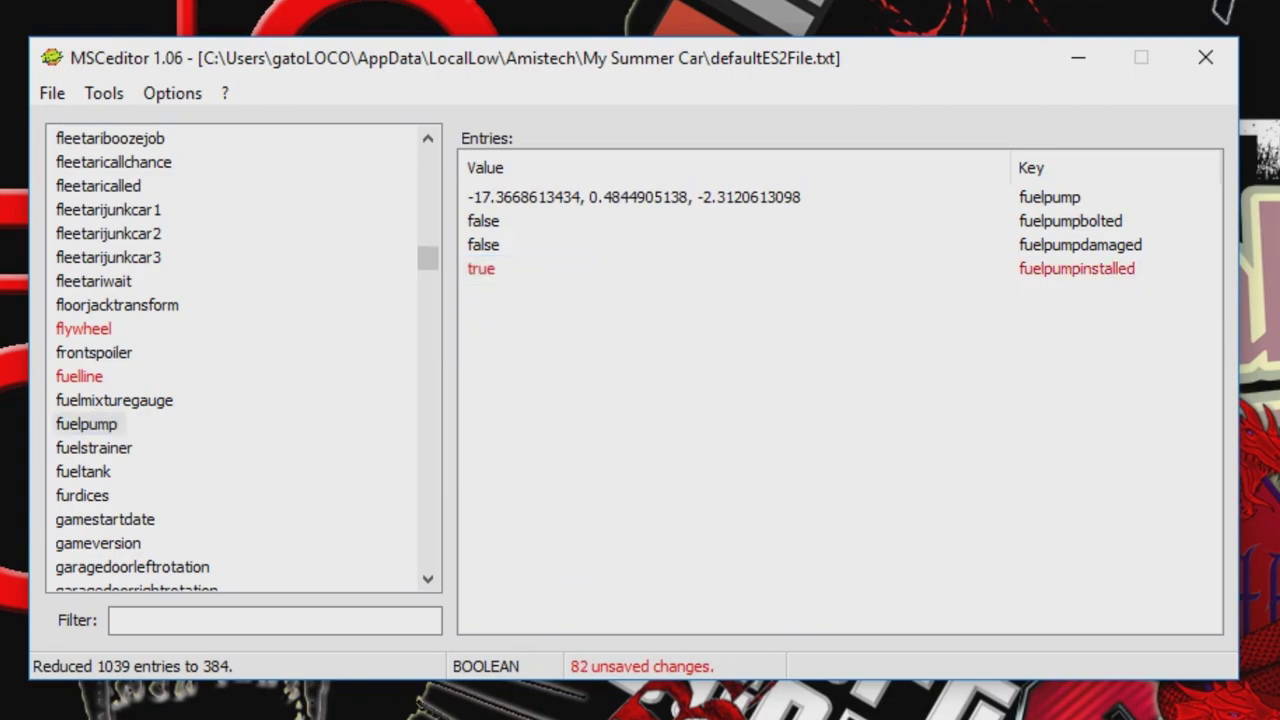
double_click(483, 221)
click(586, 223)
click(476, 267)
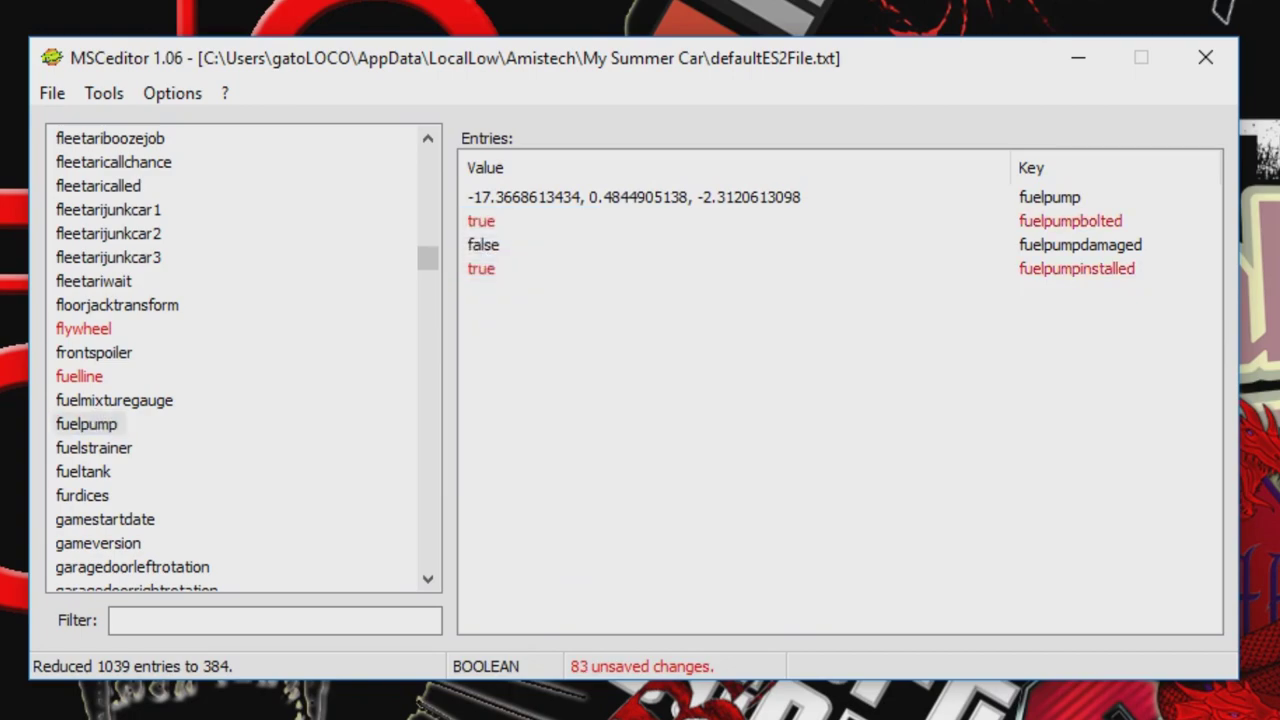
Set fuelstrainerinstalled and fuelstrainerbolted to true in the fuelstrainer entries.
click(94, 448)
double_click(483, 269)
click(530, 271)
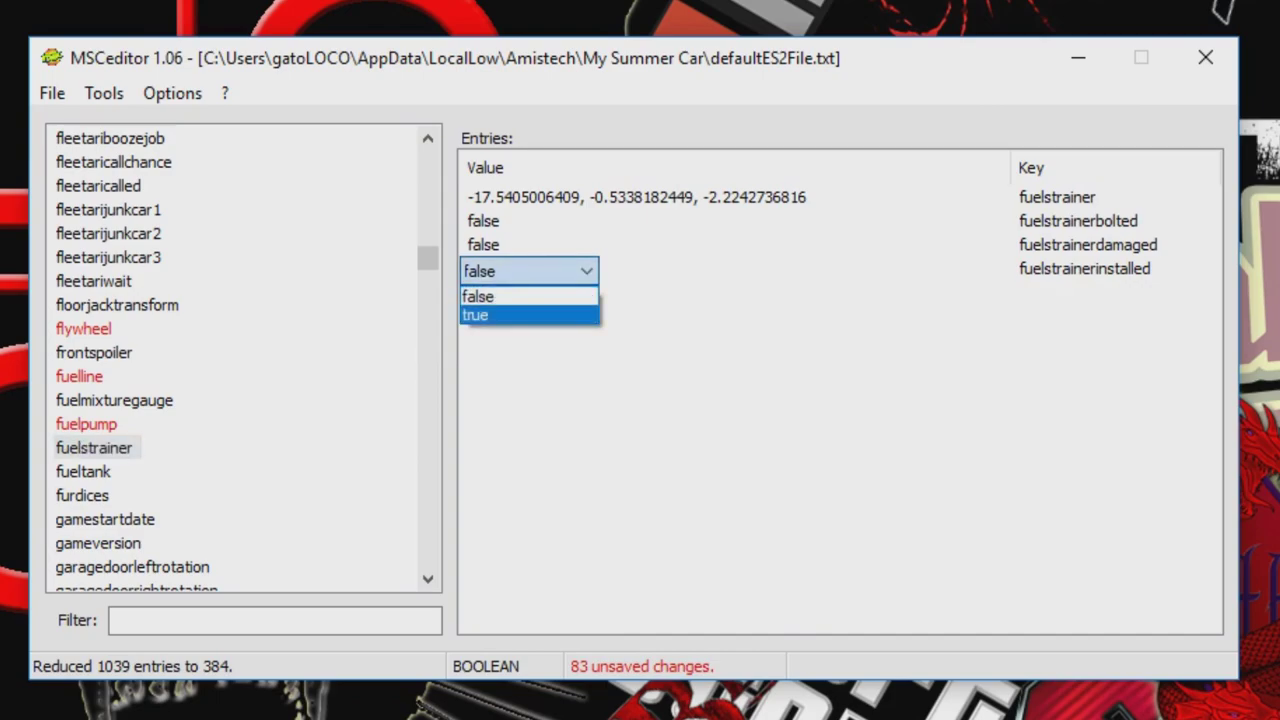
click(476, 314)
double_click(483, 221)
click(586, 223)
click(476, 266)
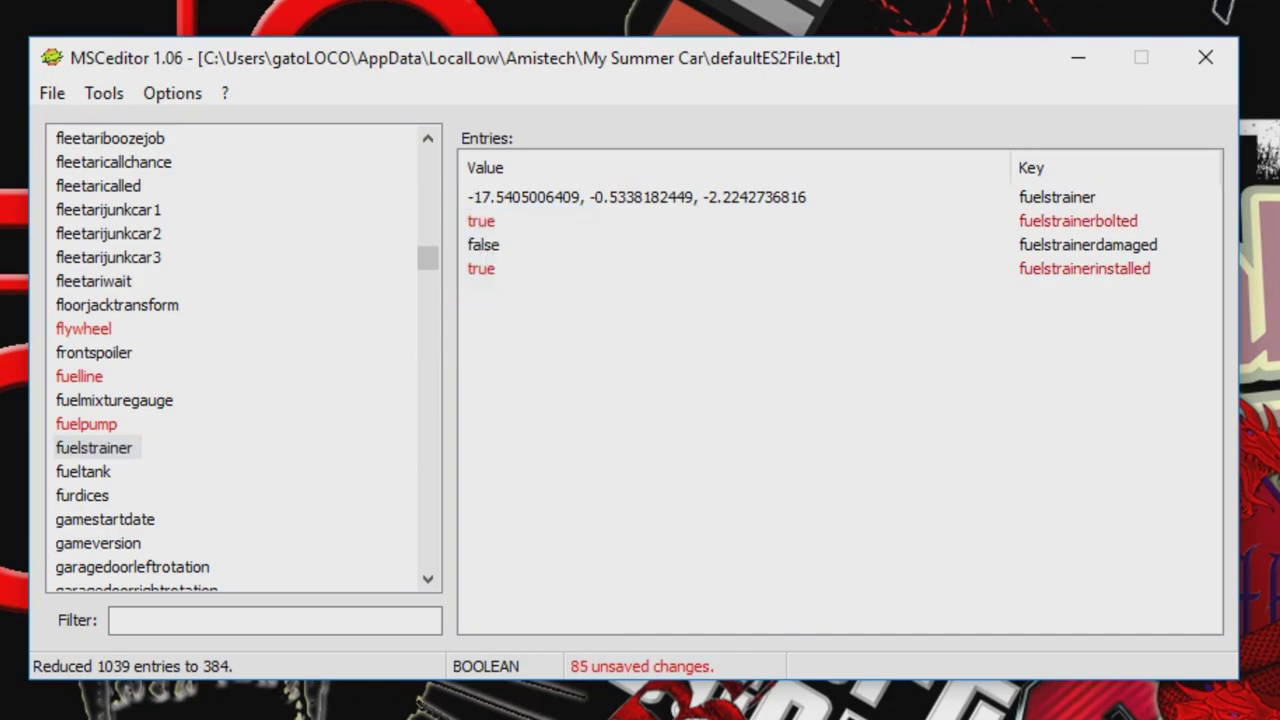
Set fueltankpipeinstalled and fueltankpipebolted to true in the fueltank entries.
click(84, 472)
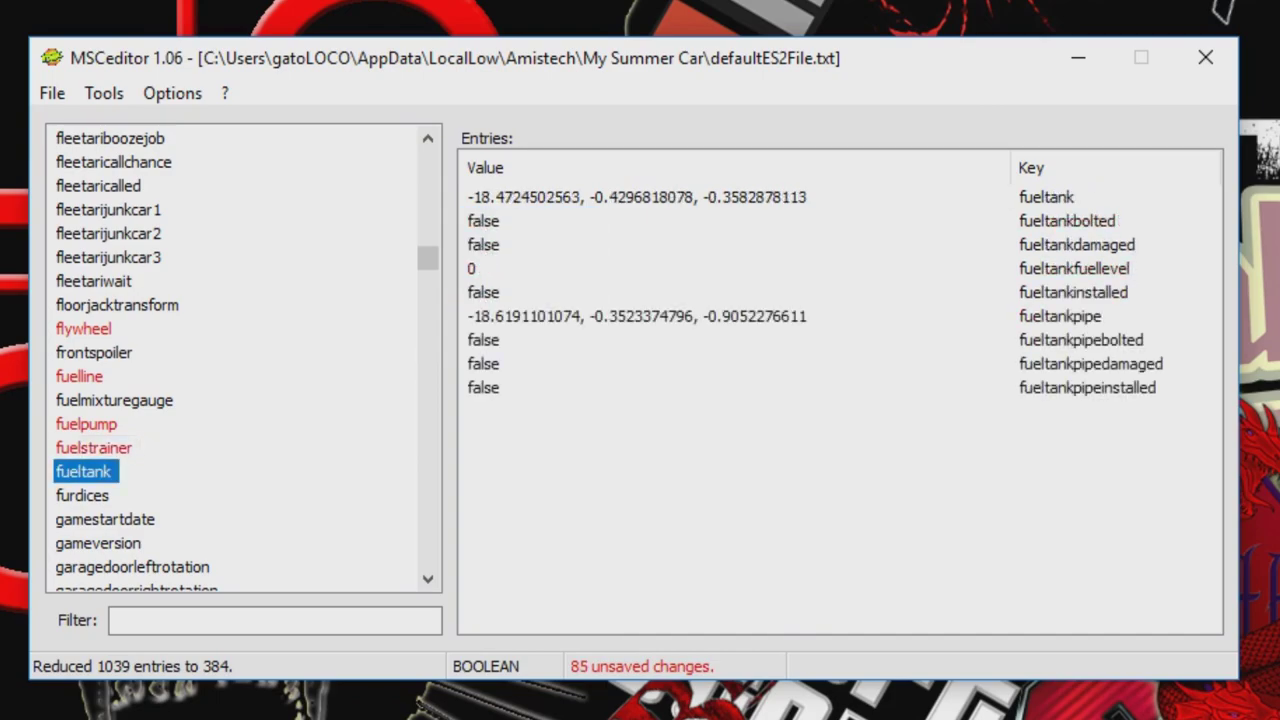
double_click(483, 387)
click(586, 389)
click(476, 434)
double_click(483, 340)
click(586, 342)
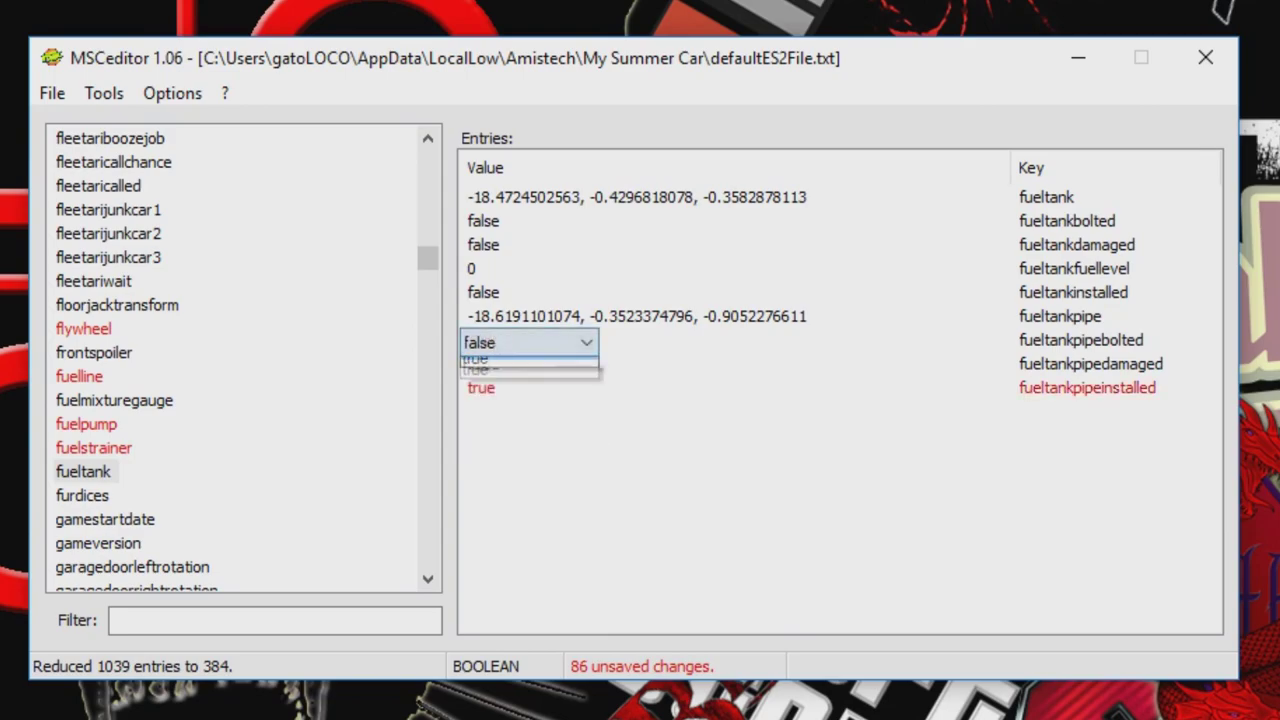
click(476, 385)
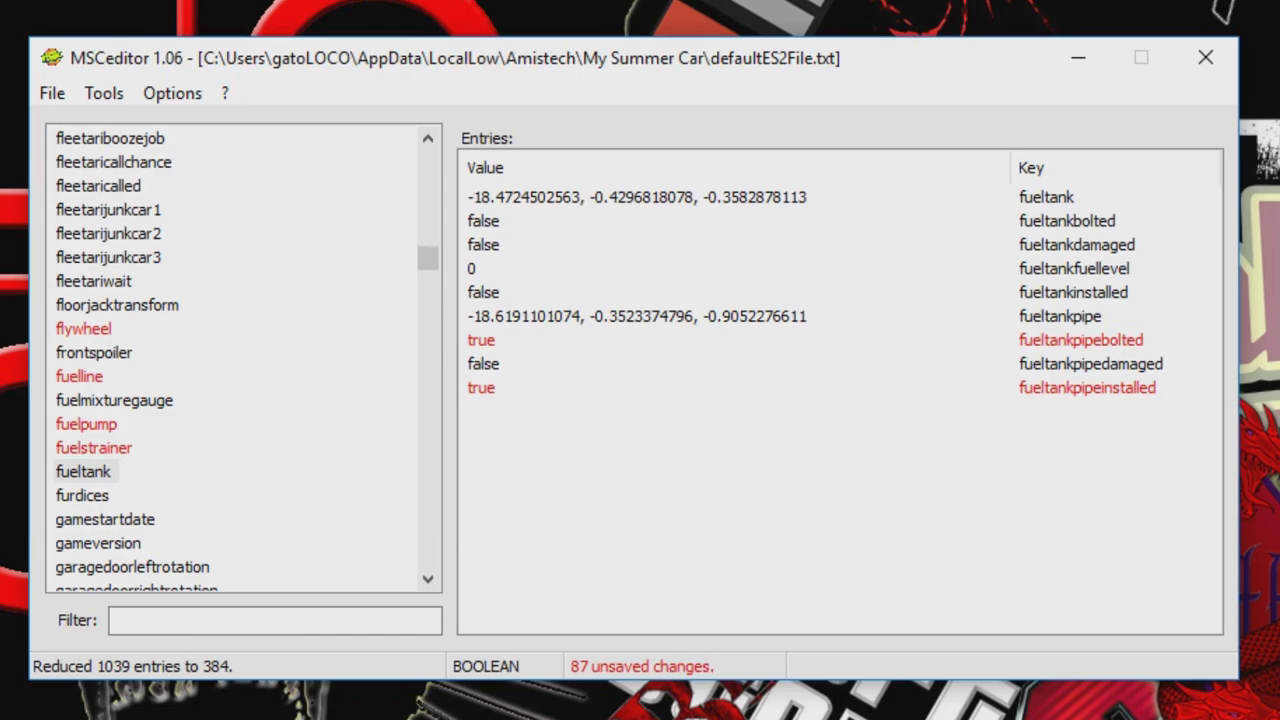
Set fueltankinstalled and fueltankbolted to true in the fueltank entries.
double_click(483, 292)
click(586, 294)
click(476, 337)
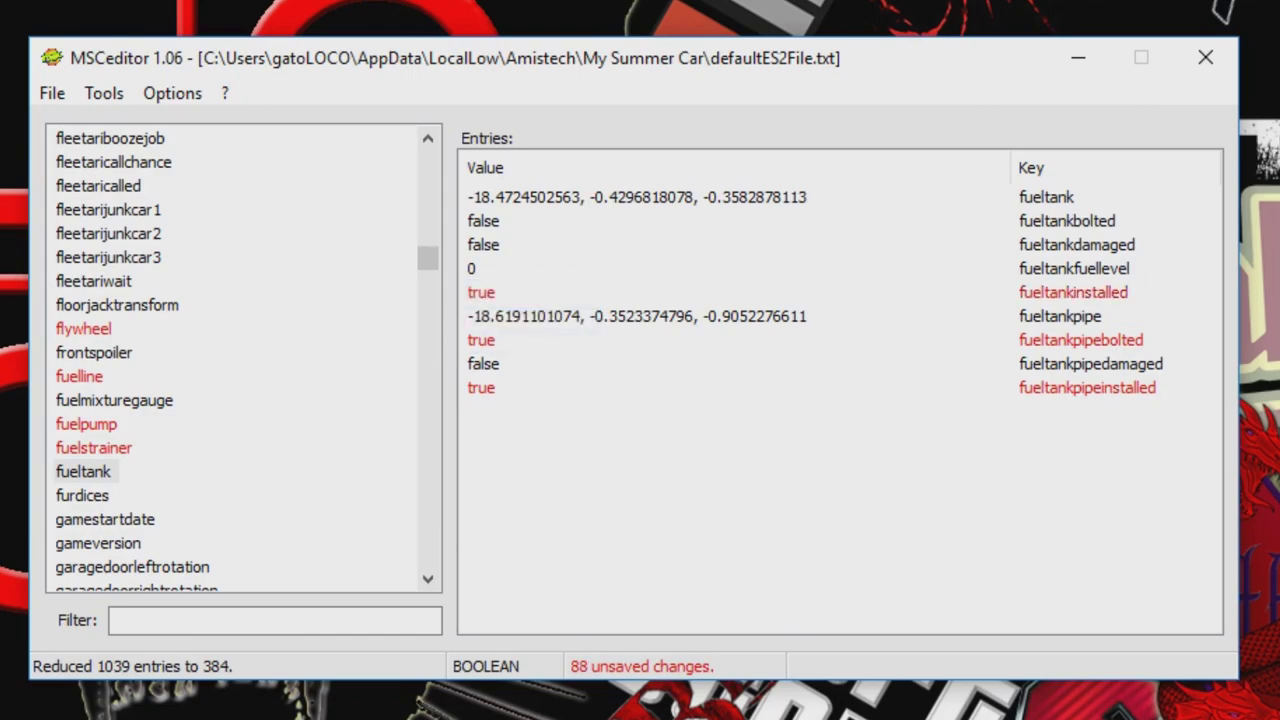
double_click(483, 221)
click(586, 222)
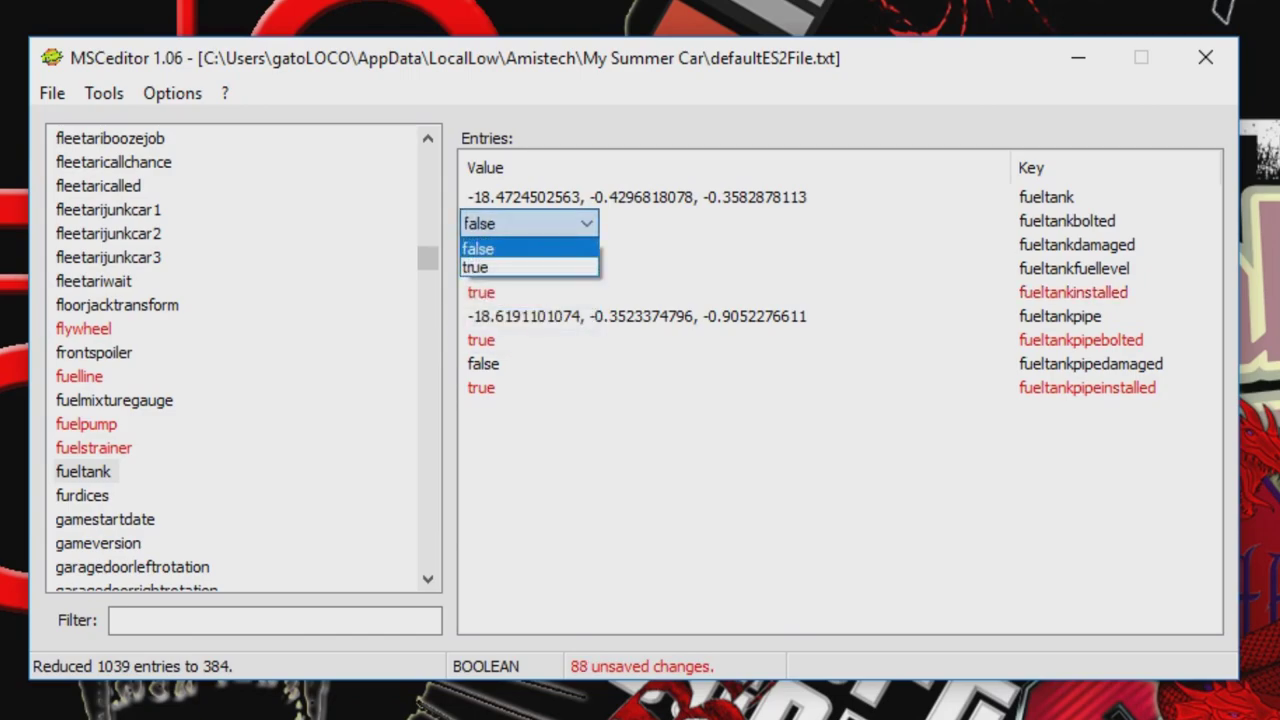
click(476, 266)
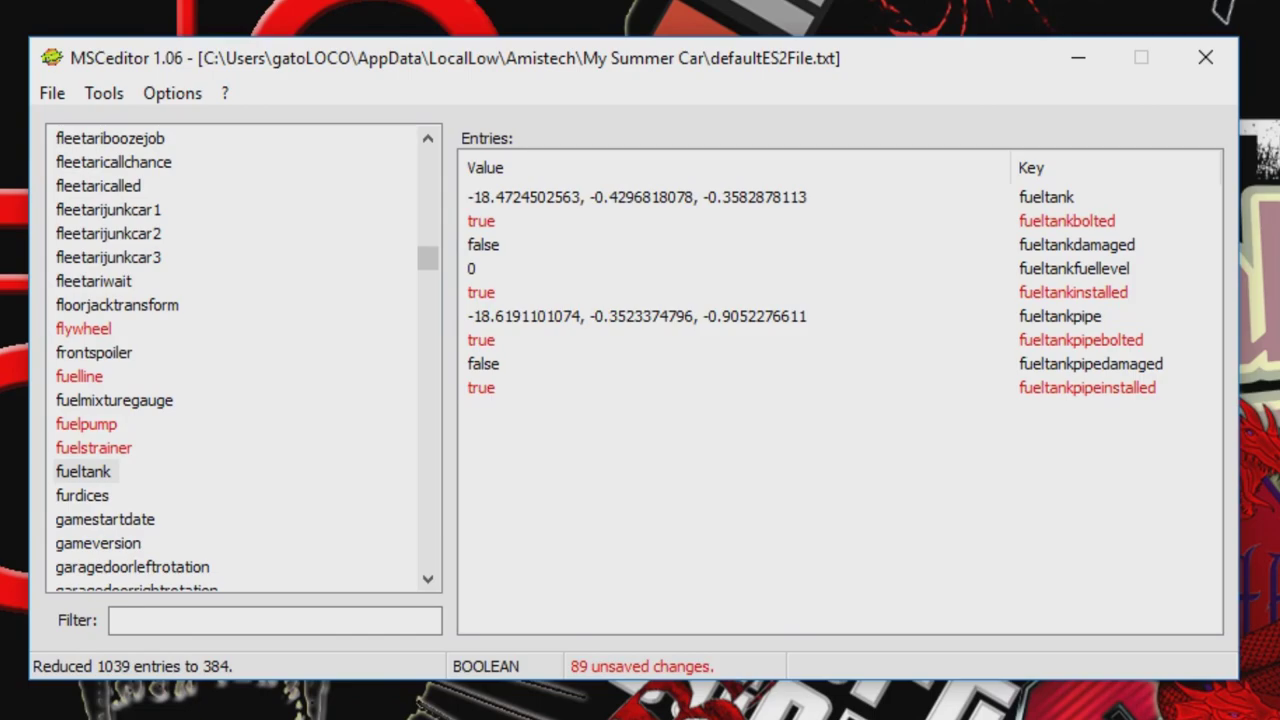
Set fueltankfuellevel to 100 in the fueltank entries.
double_click(471, 268)
double_click(469, 268)
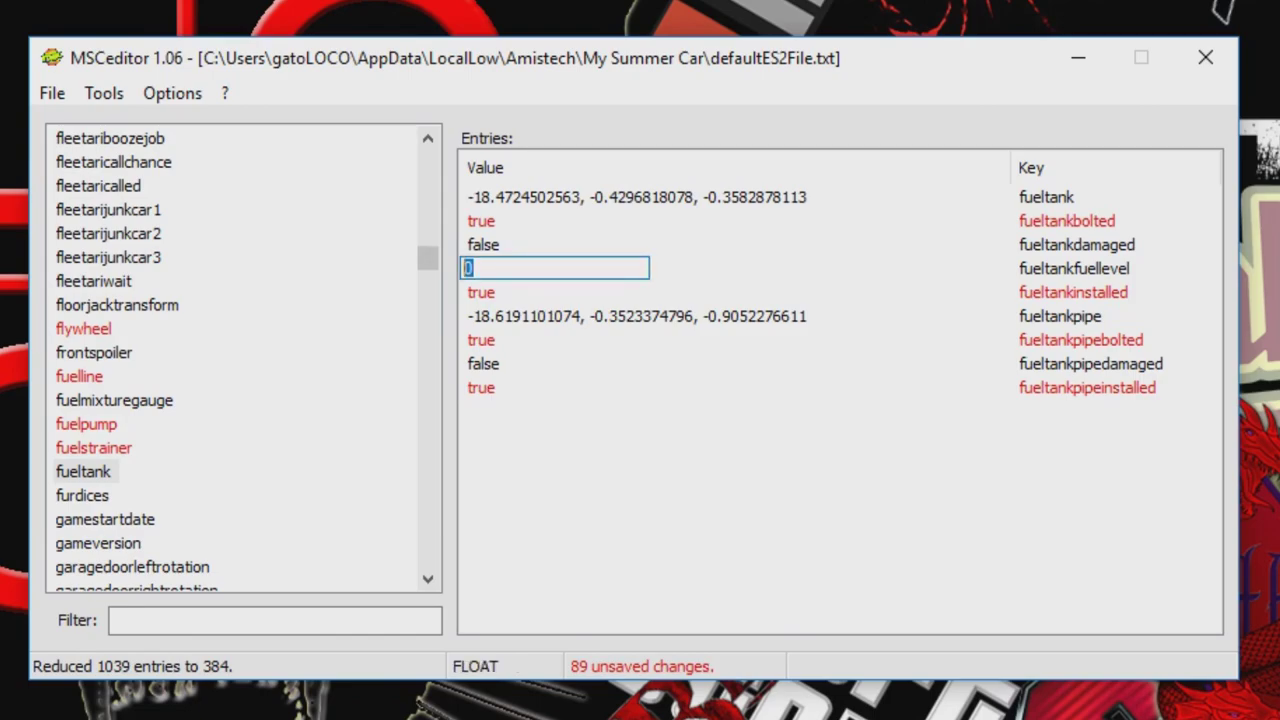
text(100)
key(Return)
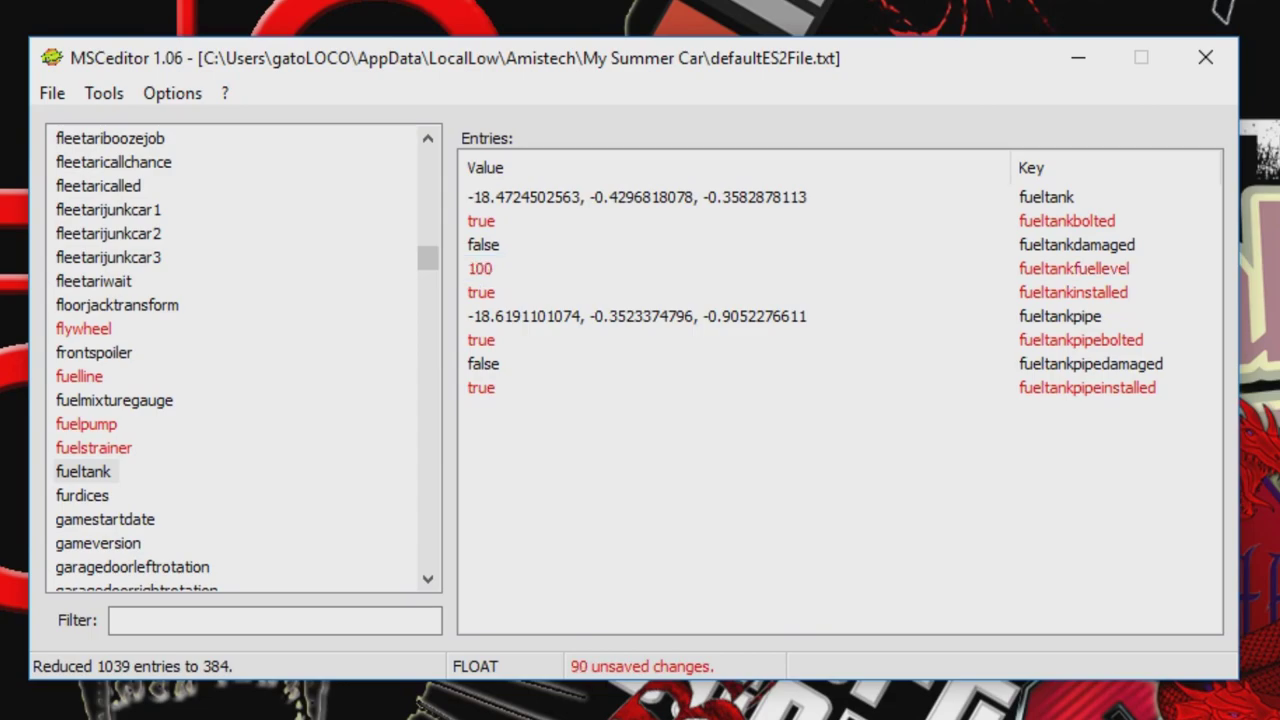
Set gearboxinstalled and gearboxbolted to true in the gearbox entries.
scroll(84, 471, down, 2)
click(84, 471)
click(482, 293)
click(482, 295)
click(480, 339)
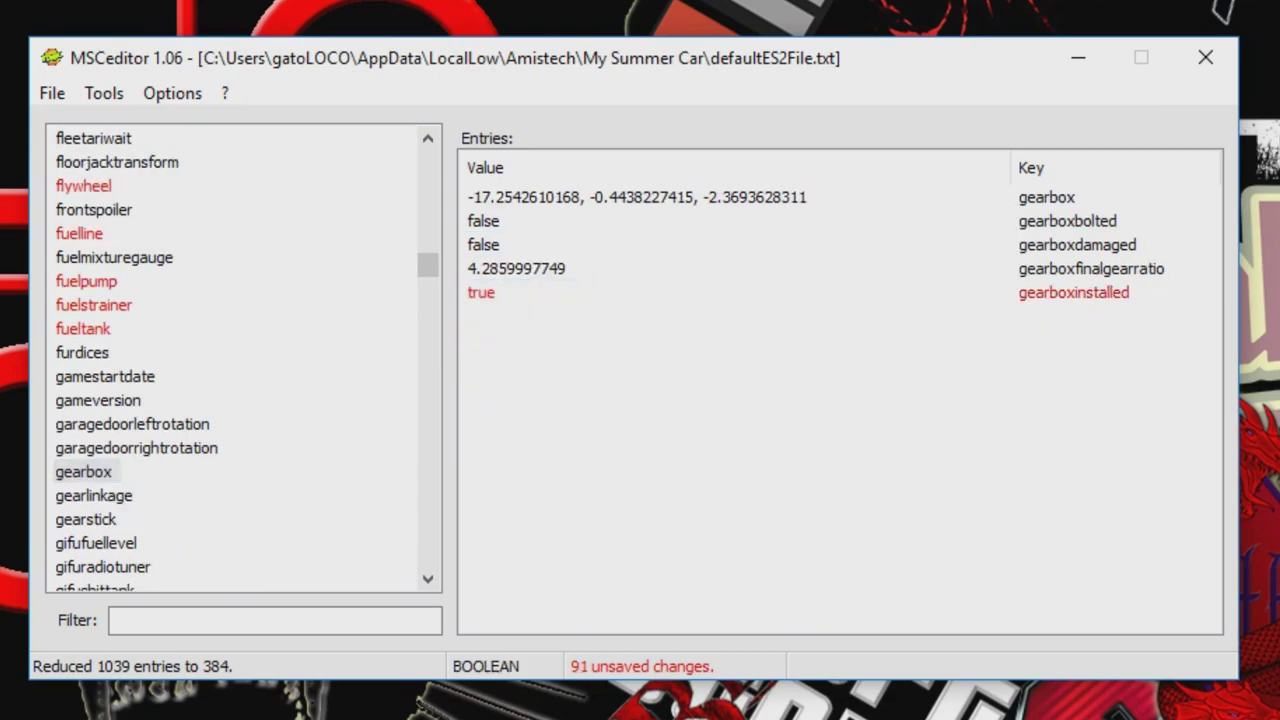
click(482, 222)
click(482, 223)
click(480, 268)
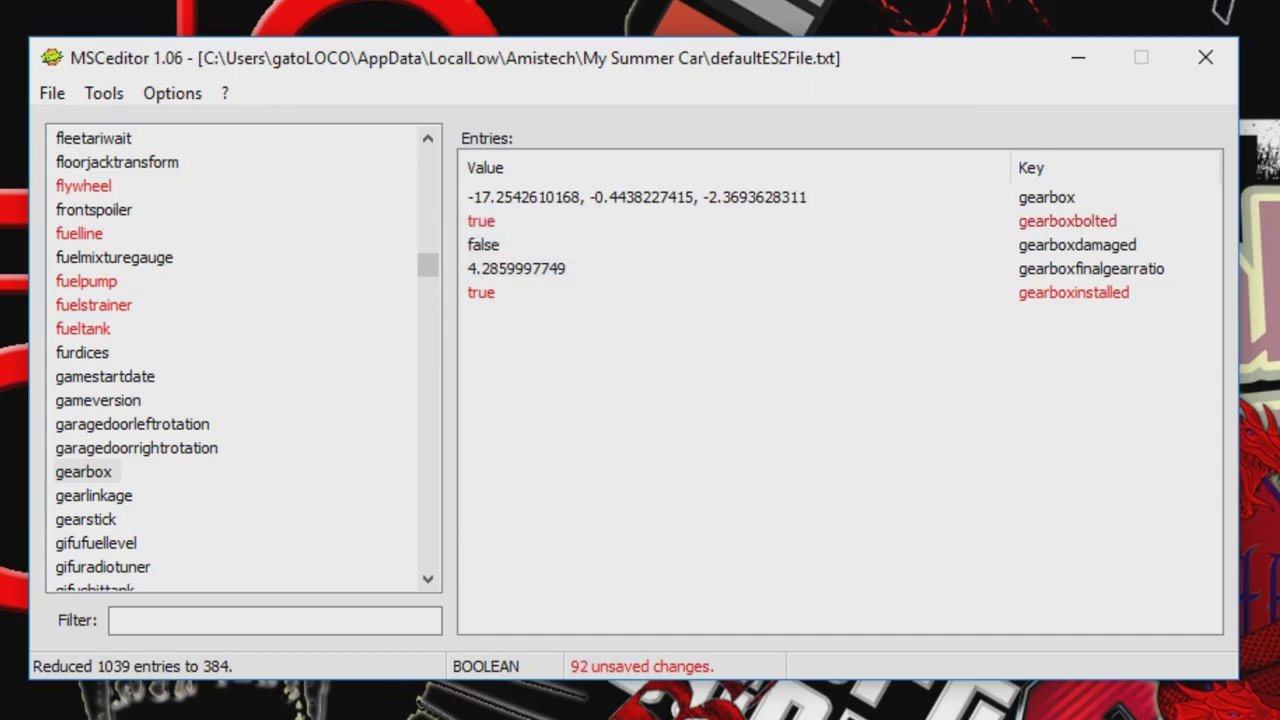
Set the installed and bolted values to true in the gearlinkage entries.
click(94, 496)
click(482, 269)
click(482, 270)
click(480, 315)
click(482, 222)
click(482, 223)
click(480, 268)
Set gearstickinstalled and gearstickbolted to true in the gearstick entries.
click(86, 520)
click(482, 269)
click(482, 271)
click(484, 222)
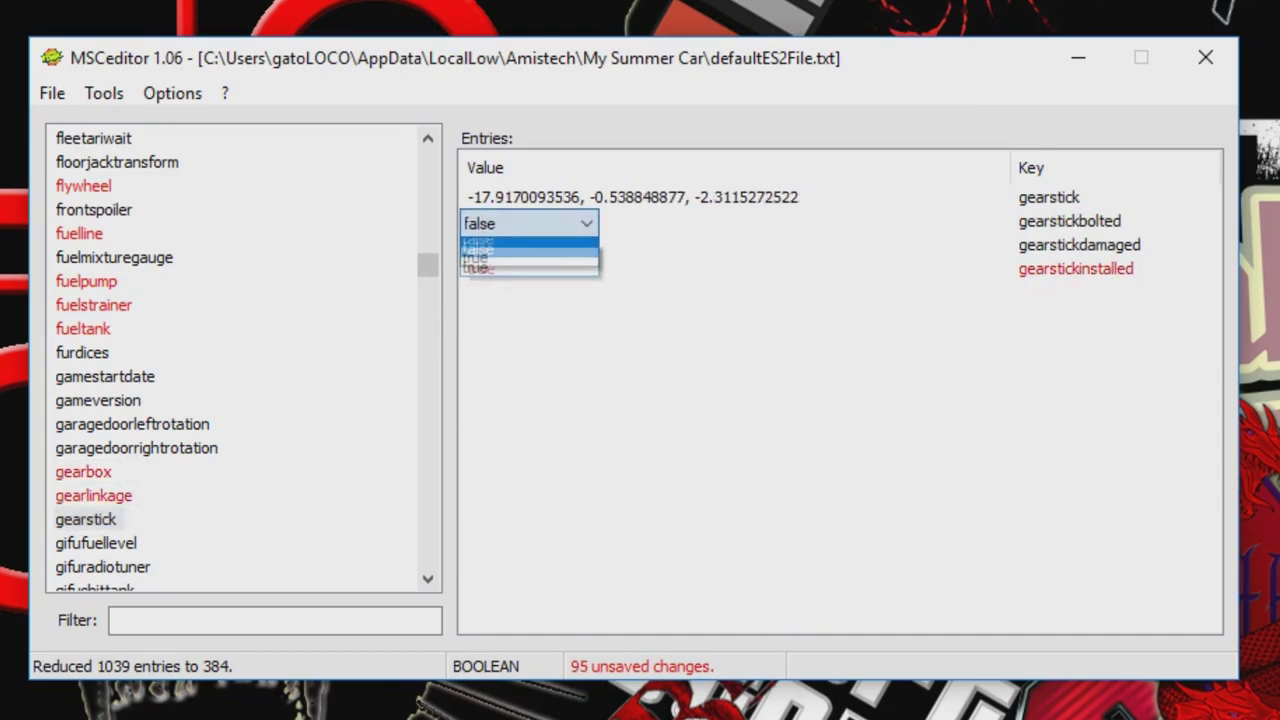
click(478, 266)
Set grilleinstalled and grillebolted to true in the grille entries.
scroll(100, 424, down, 3)
click(72, 424)
click(484, 269)
click(478, 314)
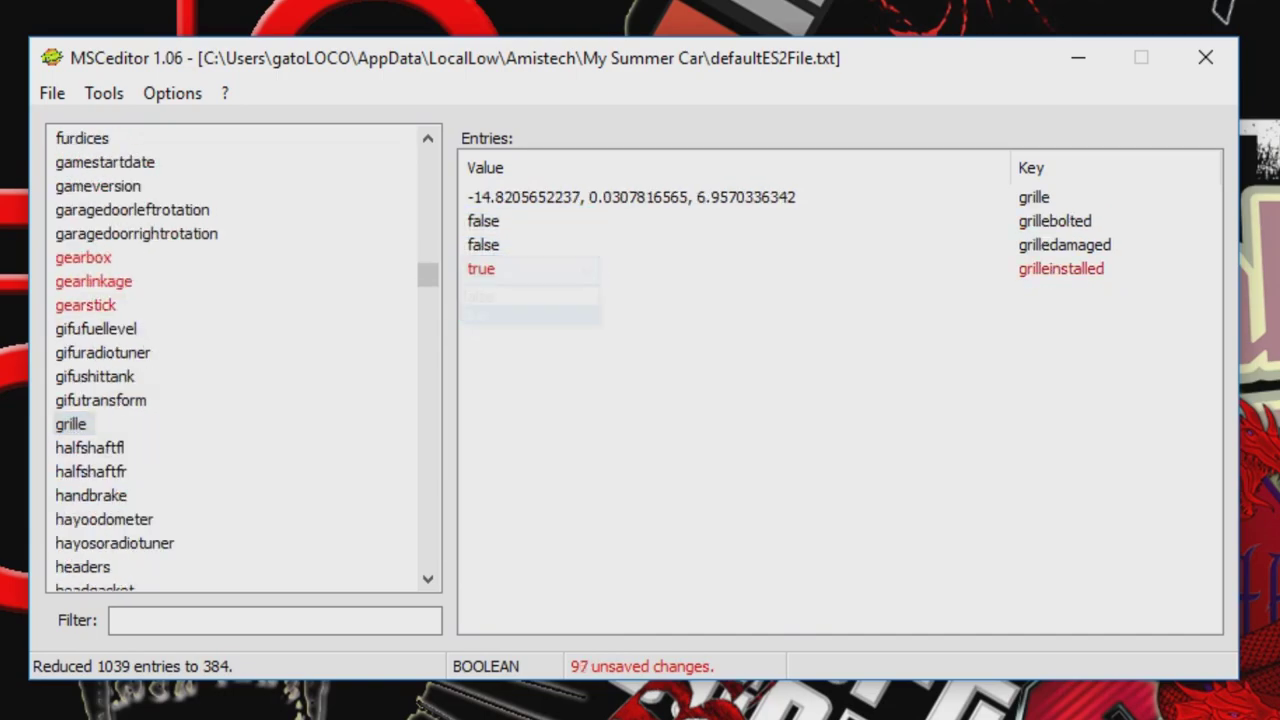
click(484, 222)
click(478, 267)
Set halfshaftflinstalled and halfshaftflbolted to true in the halfshaftfl entries.
click(90, 448)
click(484, 269)
click(484, 271)
click(484, 271)
click(478, 314)
click(484, 222)
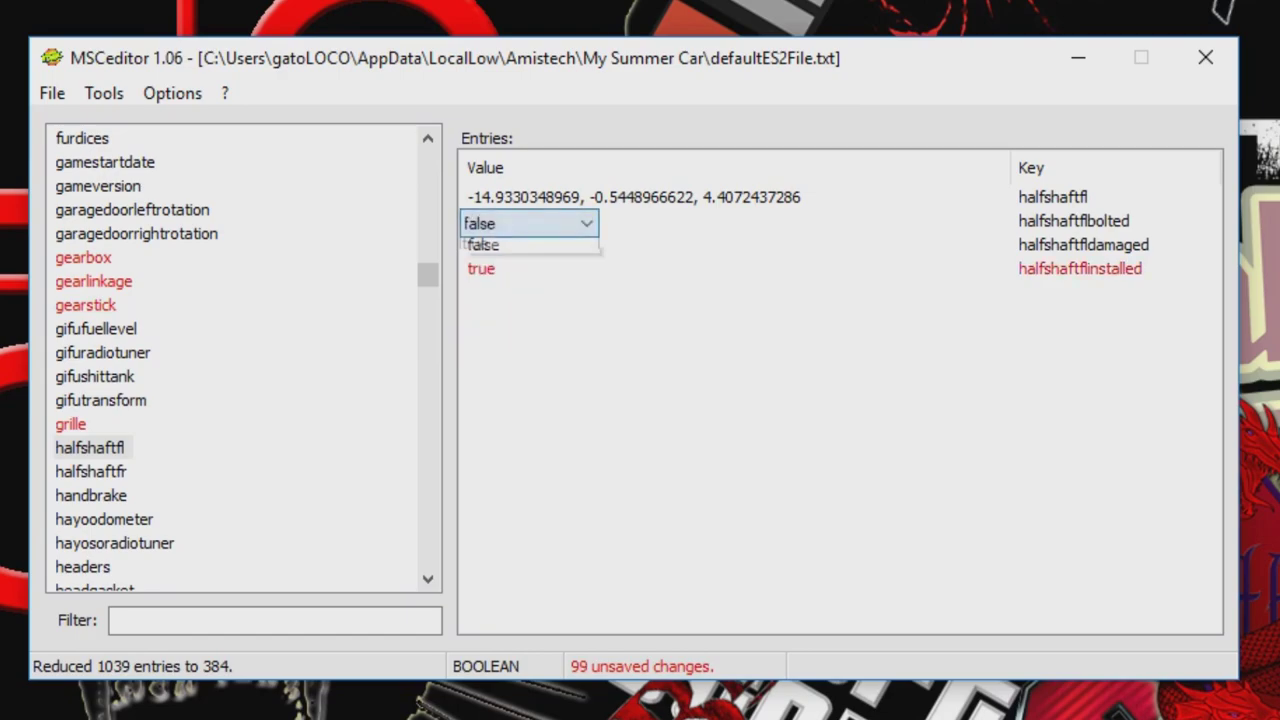
click(478, 267)
Set halfshaftfrinstalled and halfshaftfrbolted to true in the halfshaftfr entries.
click(91, 471)
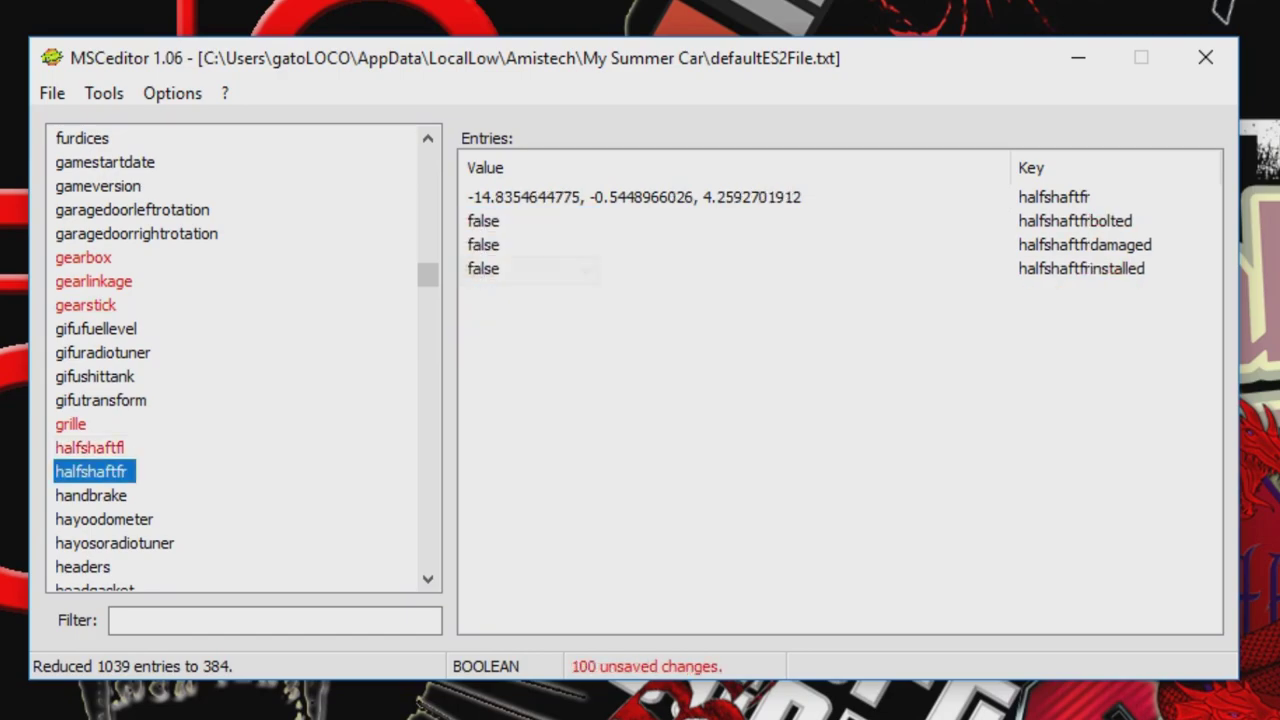
click(481, 269)
key(Down)
key(Return)
click(483, 221)
key(Down)
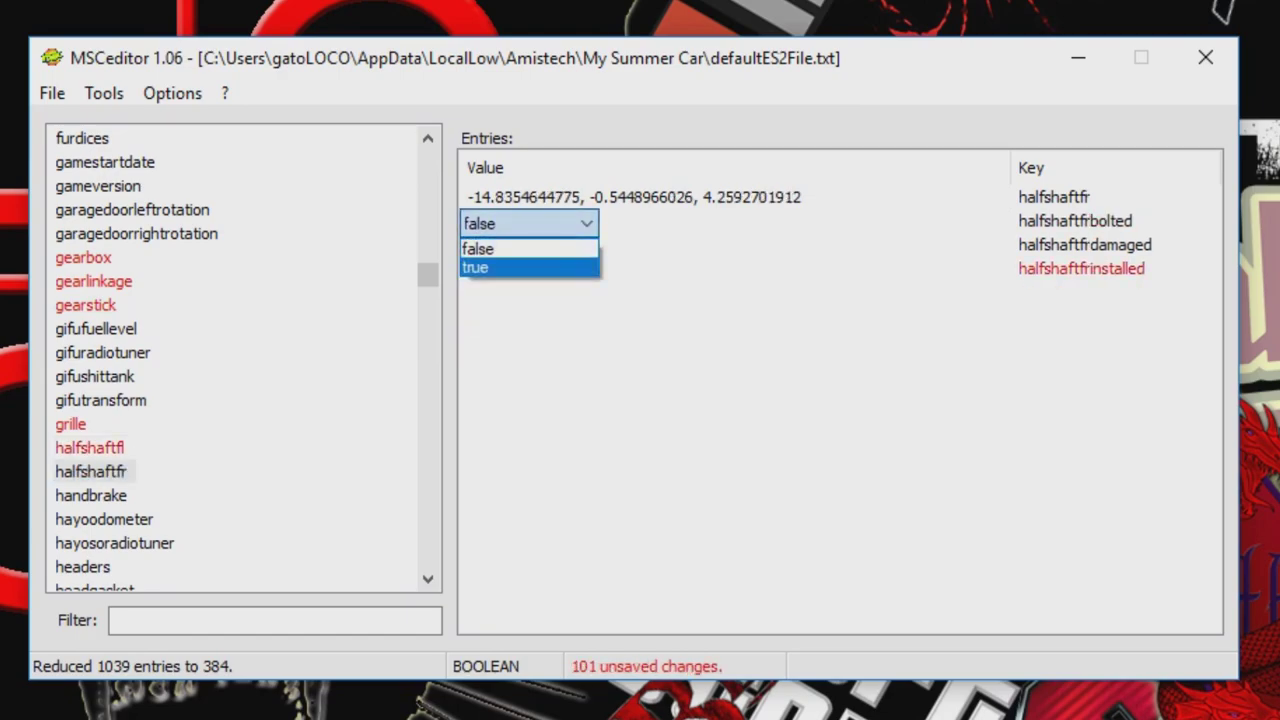
click(478, 267)
Set the installed and bolted values to true in both the handbrake and the headers entries.
click(91, 495)
click(484, 269)
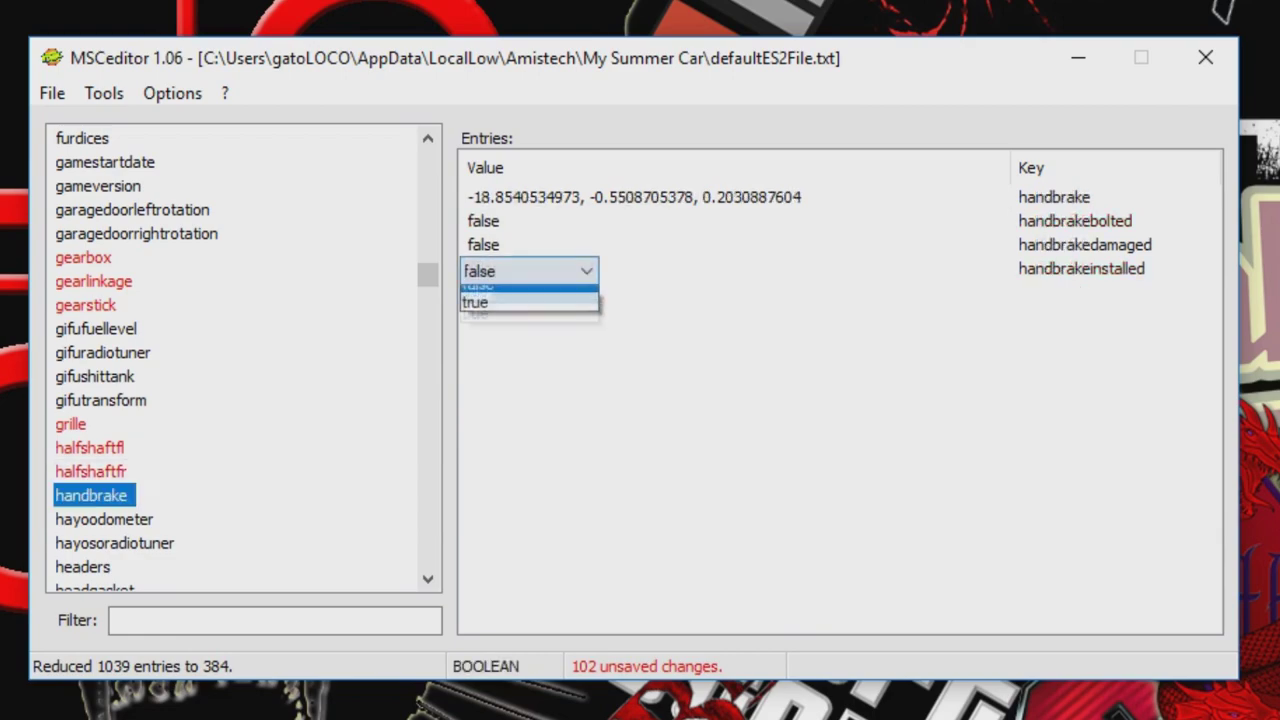
click(478, 314)
click(484, 221)
click(478, 267)
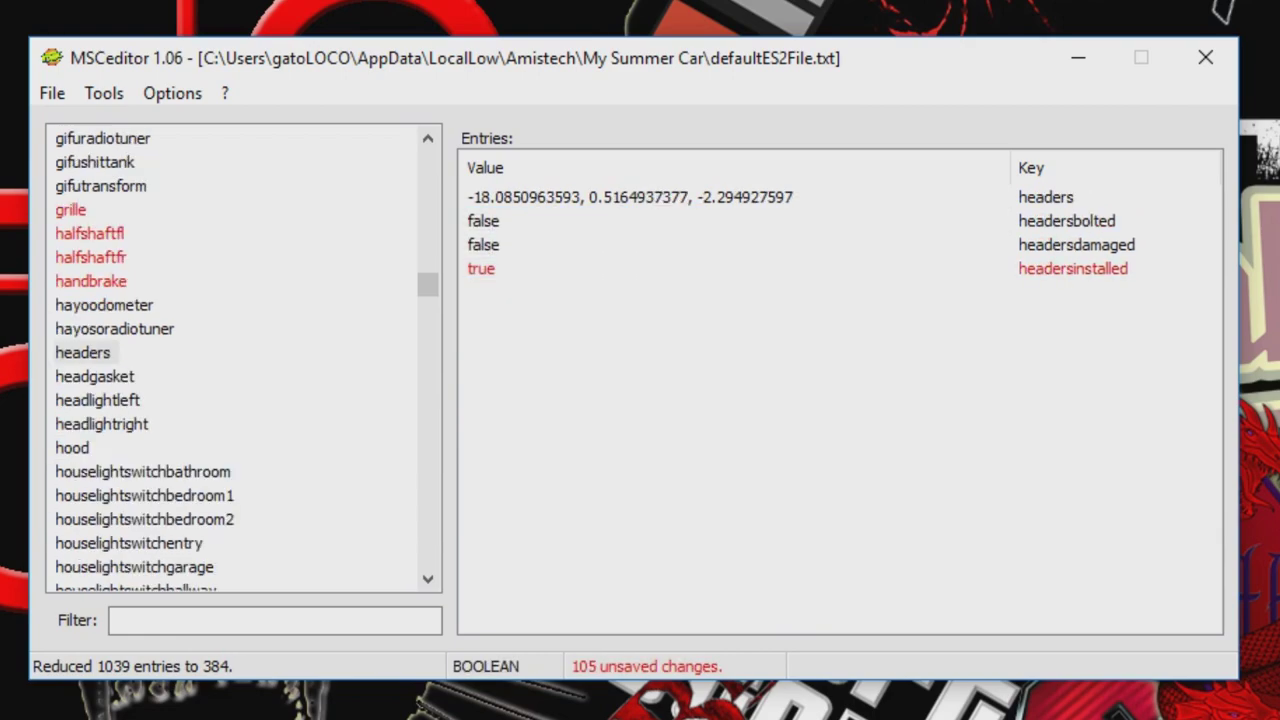
click(484, 221)
click(478, 267)
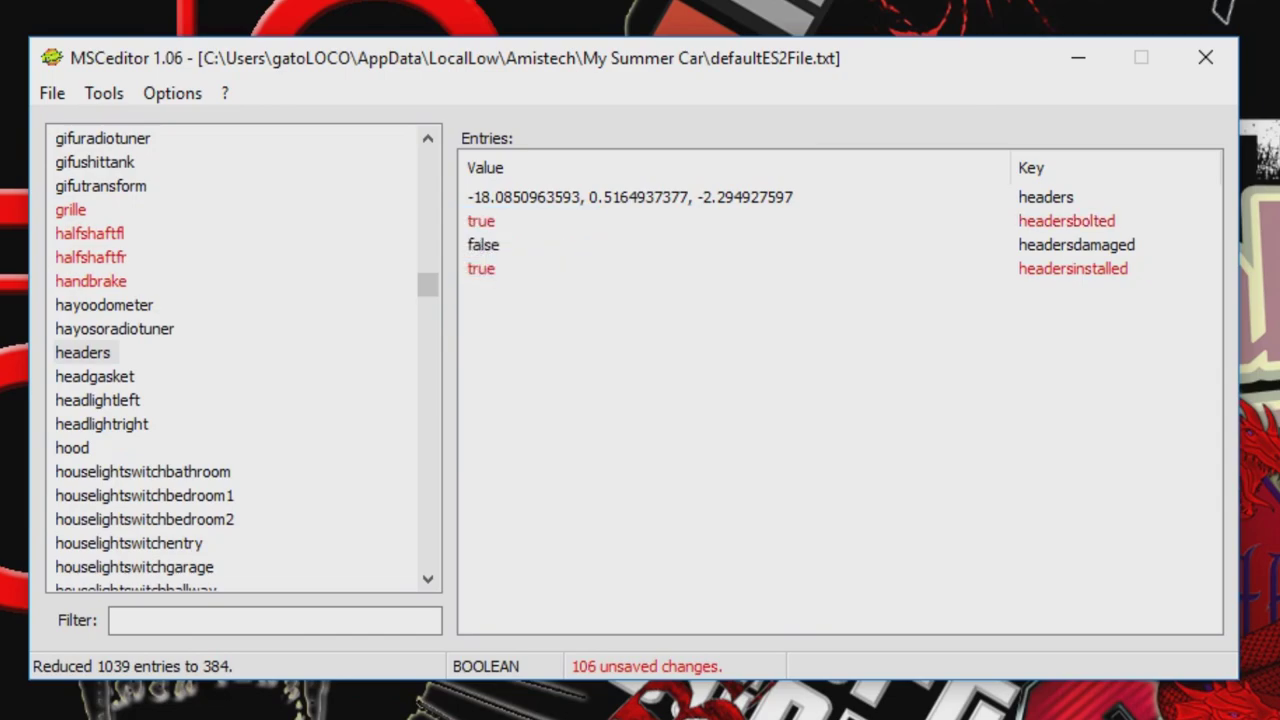
Set headgasketinstalled to true in the headgasket entries.
click(95, 377)
click(484, 269)
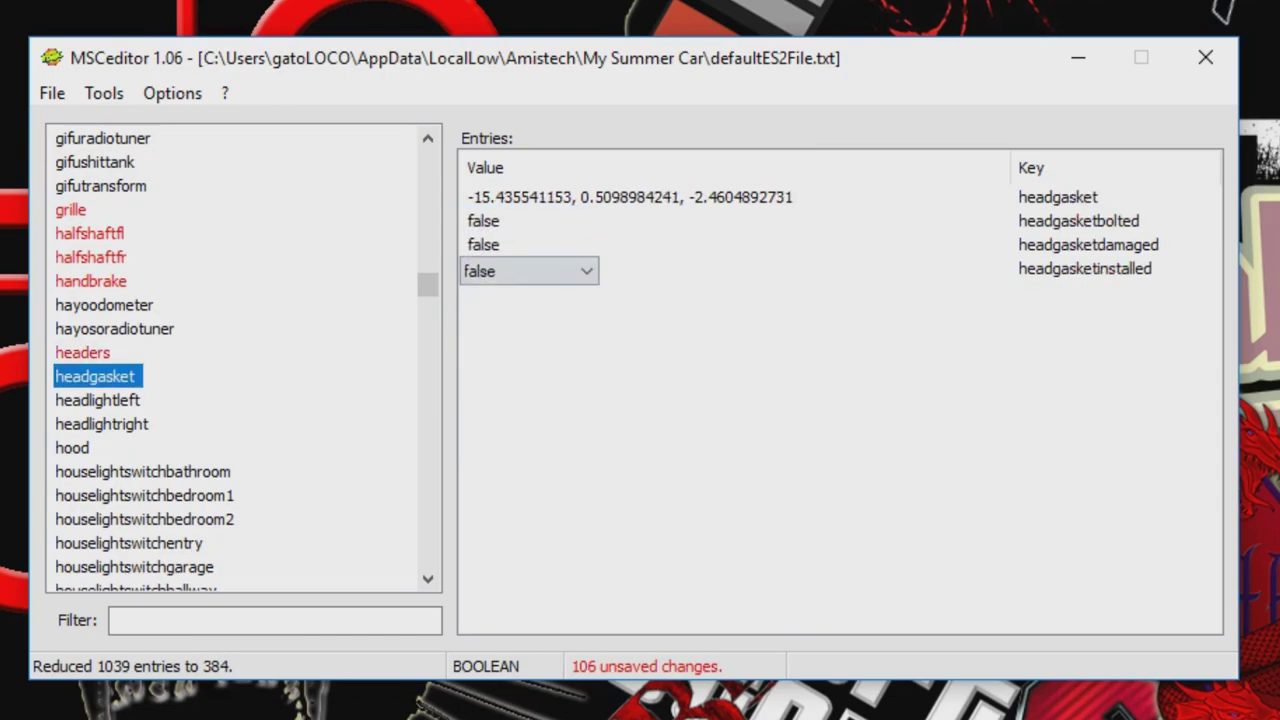
click(484, 270)
click(478, 315)
click(484, 221)
key(Escape)
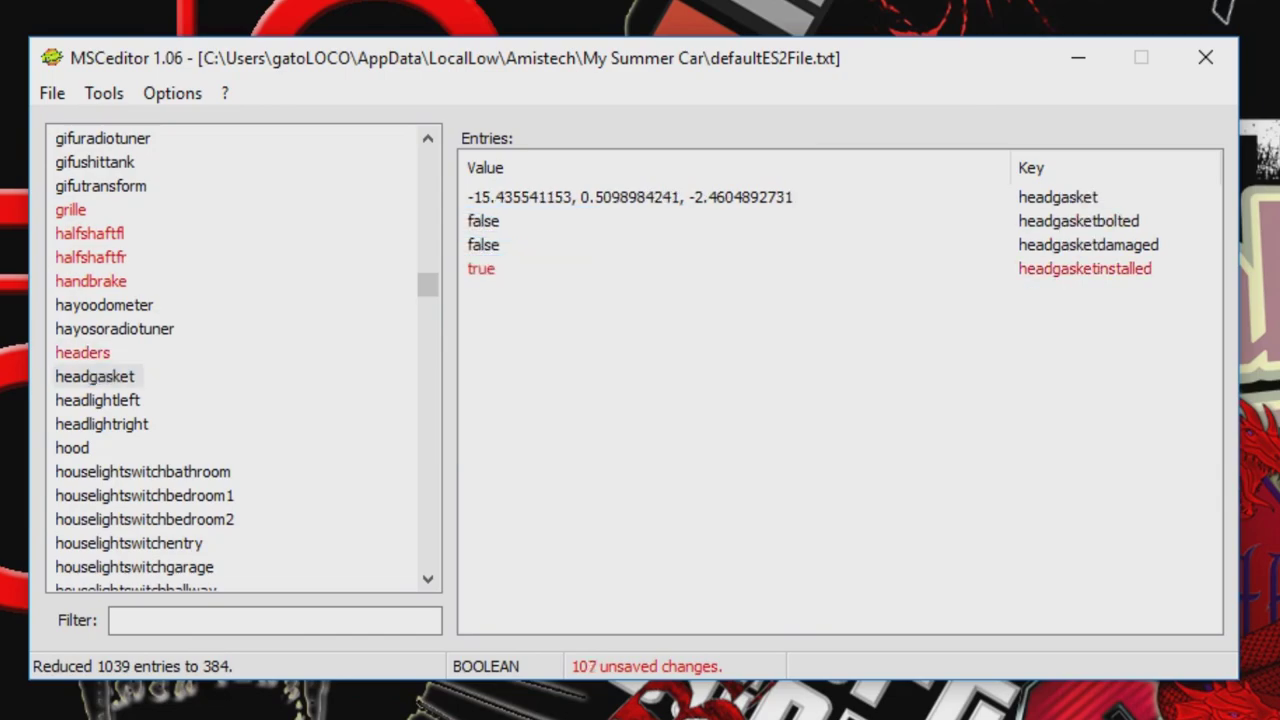
Set the installed and bolted values to true in the headlightleft entries.
click(98, 400)
click(484, 269)
click(484, 269)
click(478, 315)
click(484, 221)
click(484, 221)
click(478, 267)
Set headlightrightinstalled and headlightrightbolted to true in the headlightright entries.
click(102, 424)
click(481, 269)
click(481, 269)
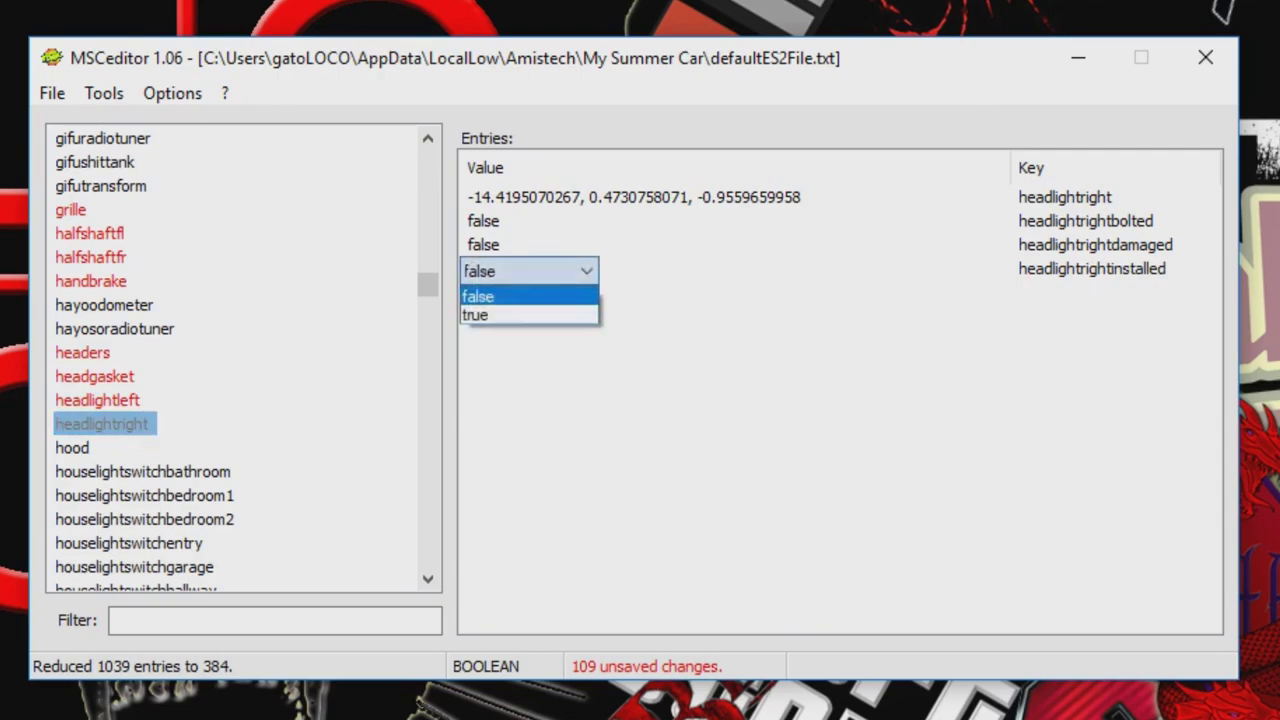
click(481, 311)
click(483, 221)
click(483, 221)
click(478, 267)
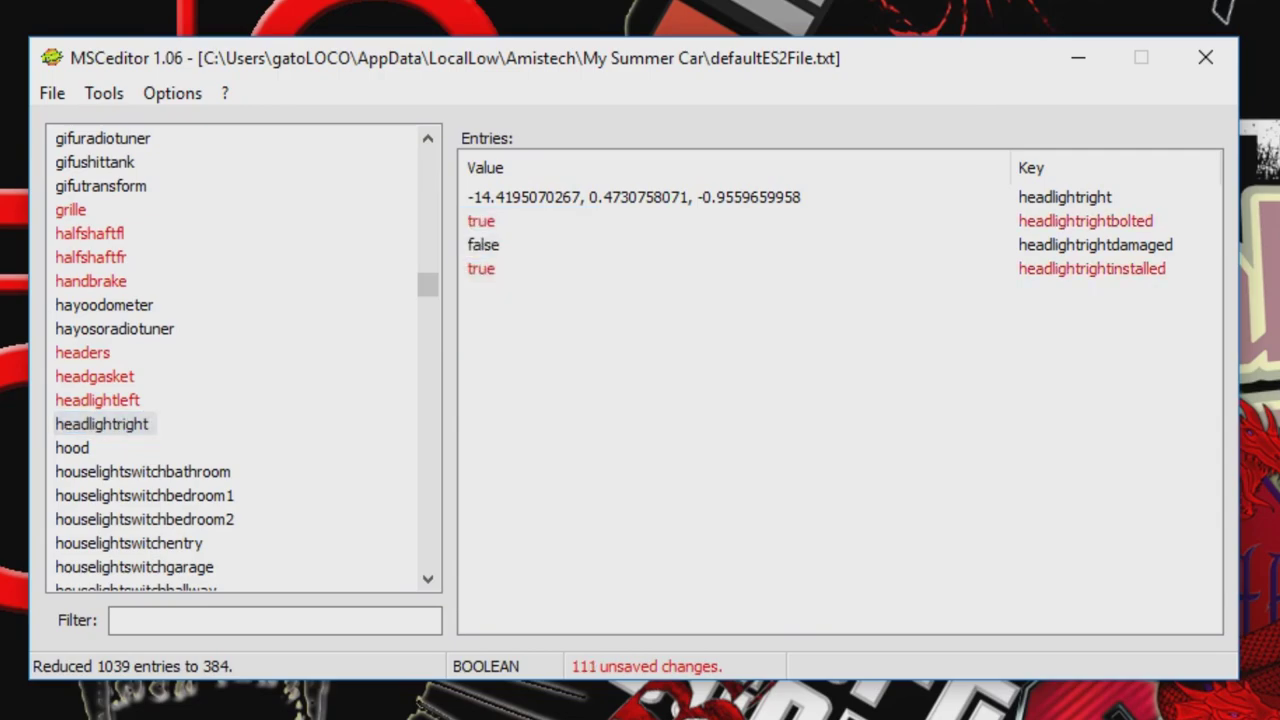
Set hoodinstalled and hoodbolted to true in the hood entries.
click(73, 448)
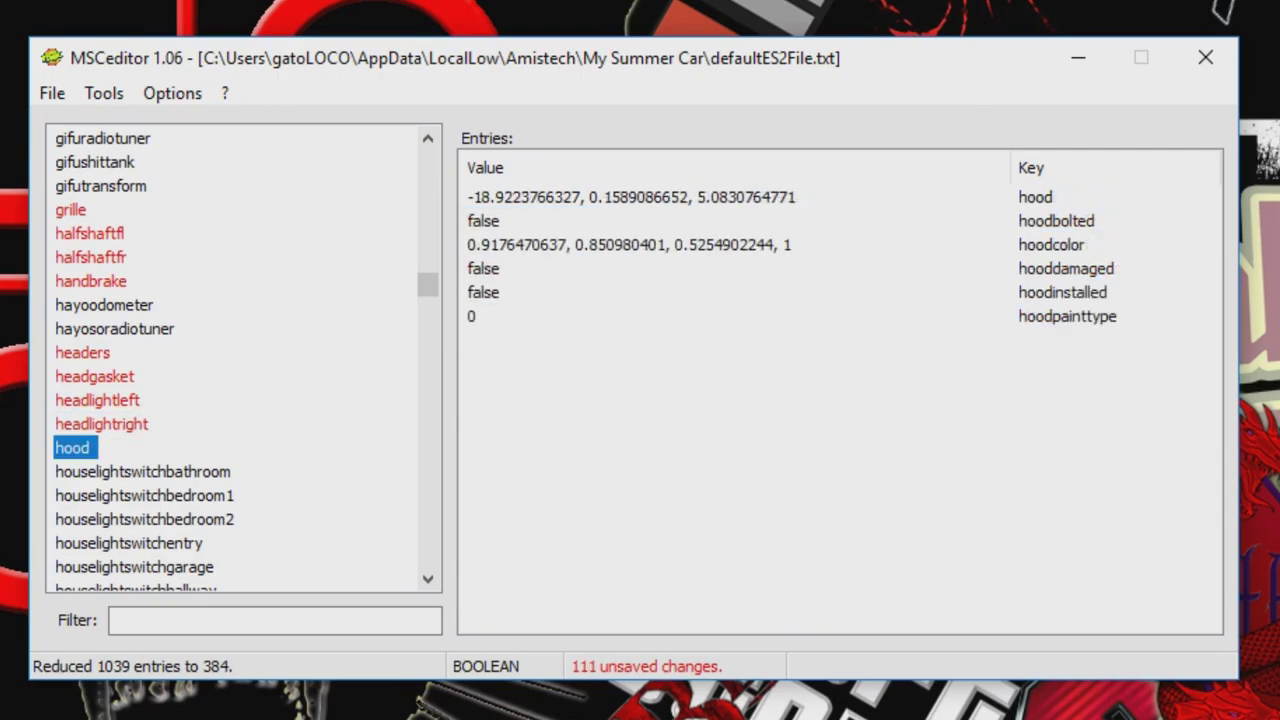
click(483, 293)
click(483, 293)
click(478, 339)
click(483, 222)
click(483, 222)
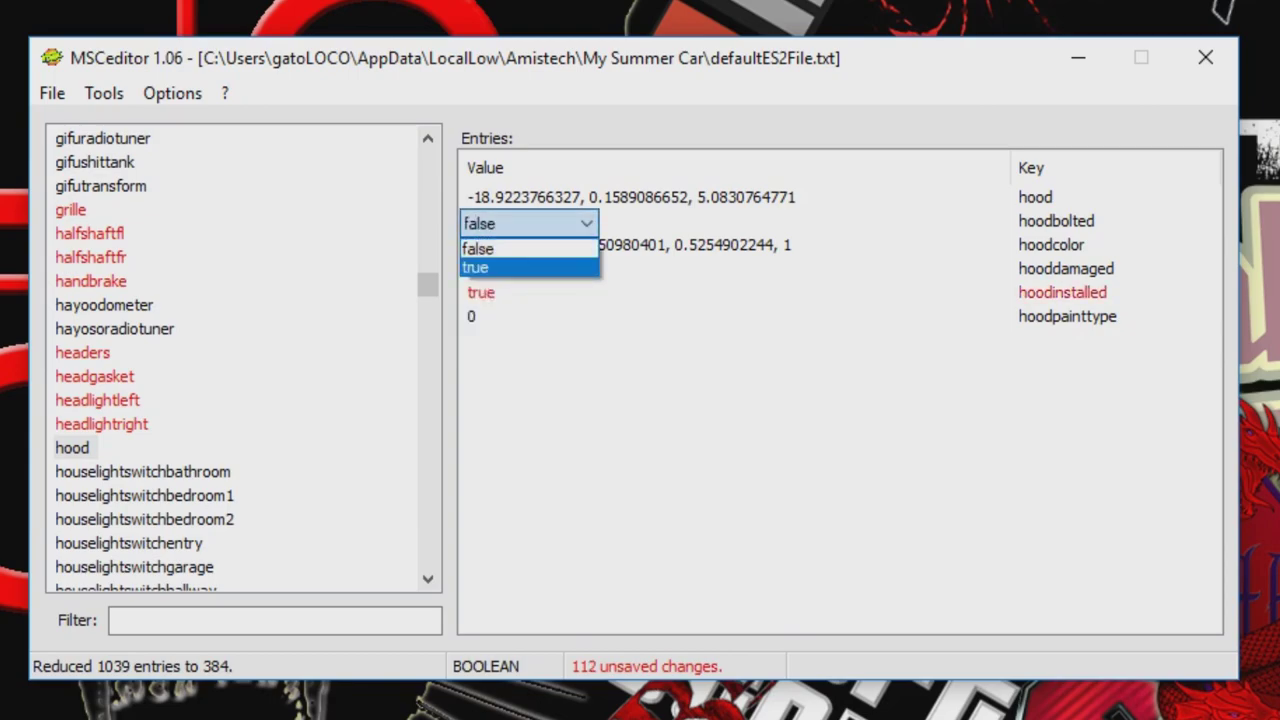
click(478, 267)
Open the hubcapfl entries to view their installed and bolted values.
scroll(85, 377, down, 4)
click(85, 377)
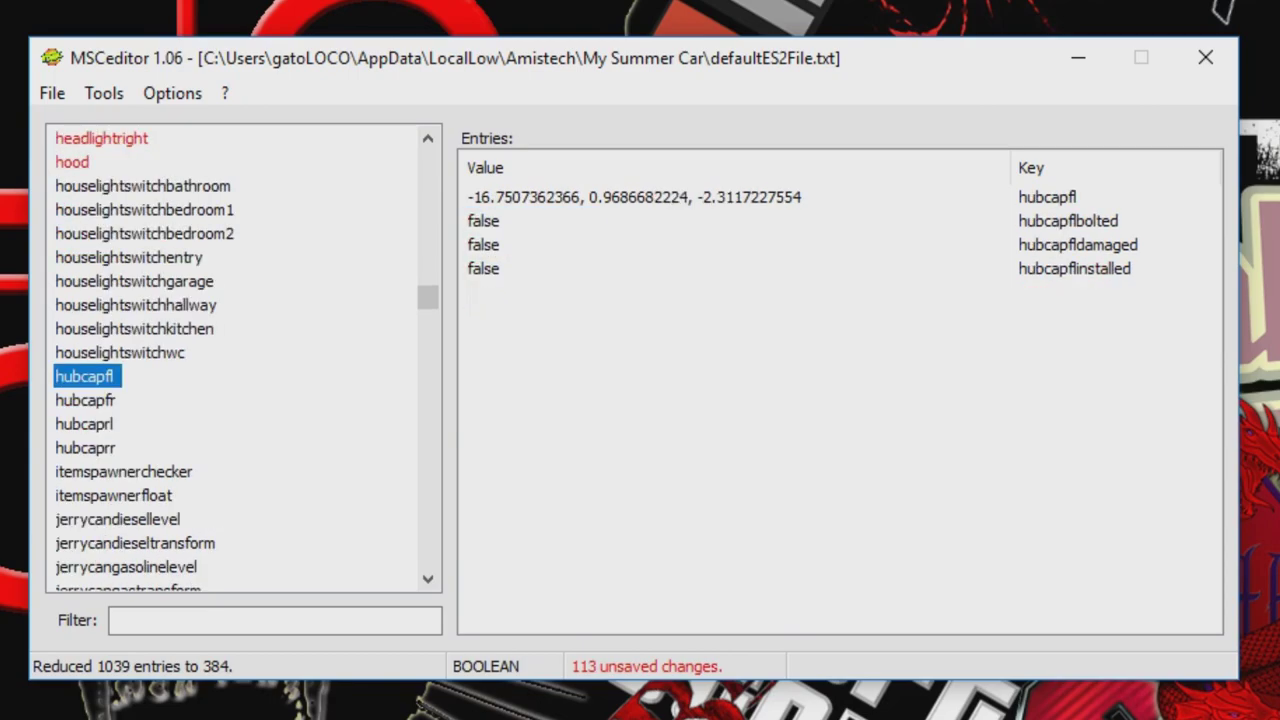
scroll(240, 360, down, 2)
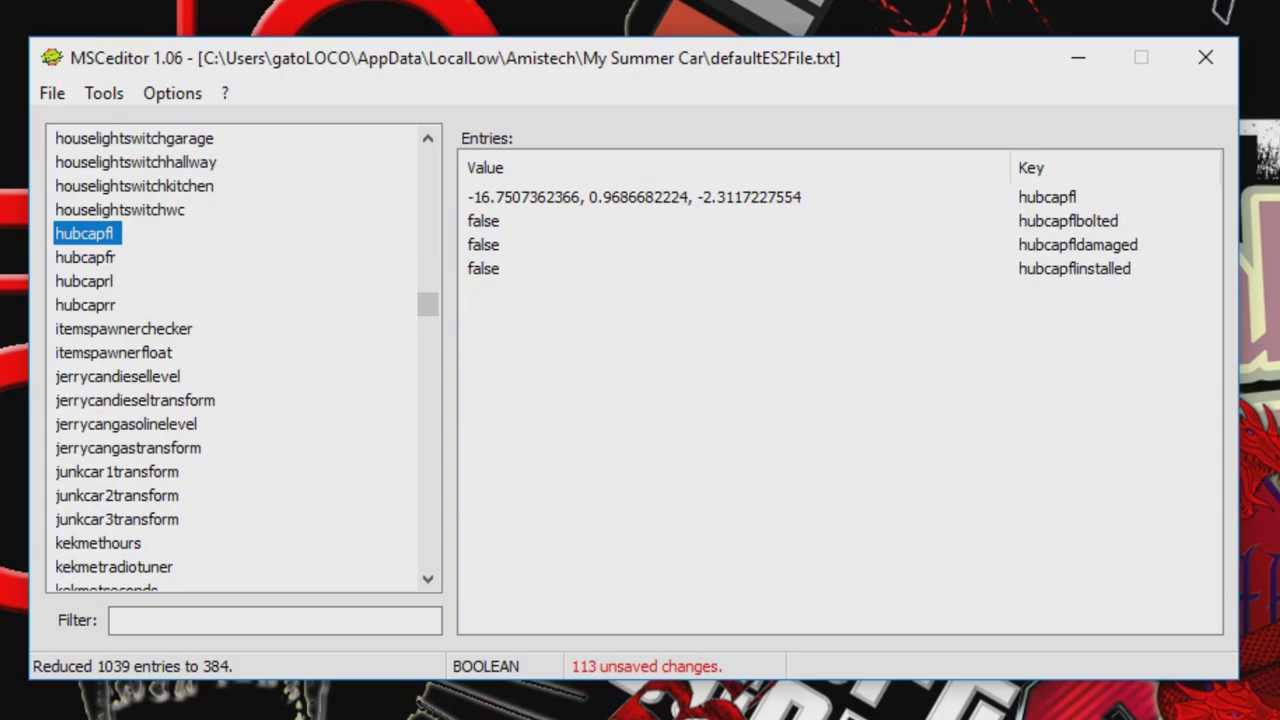
Set mainbearing1installed and mainbearing1bolted to true in the mainbearing1 entries.
key(m)
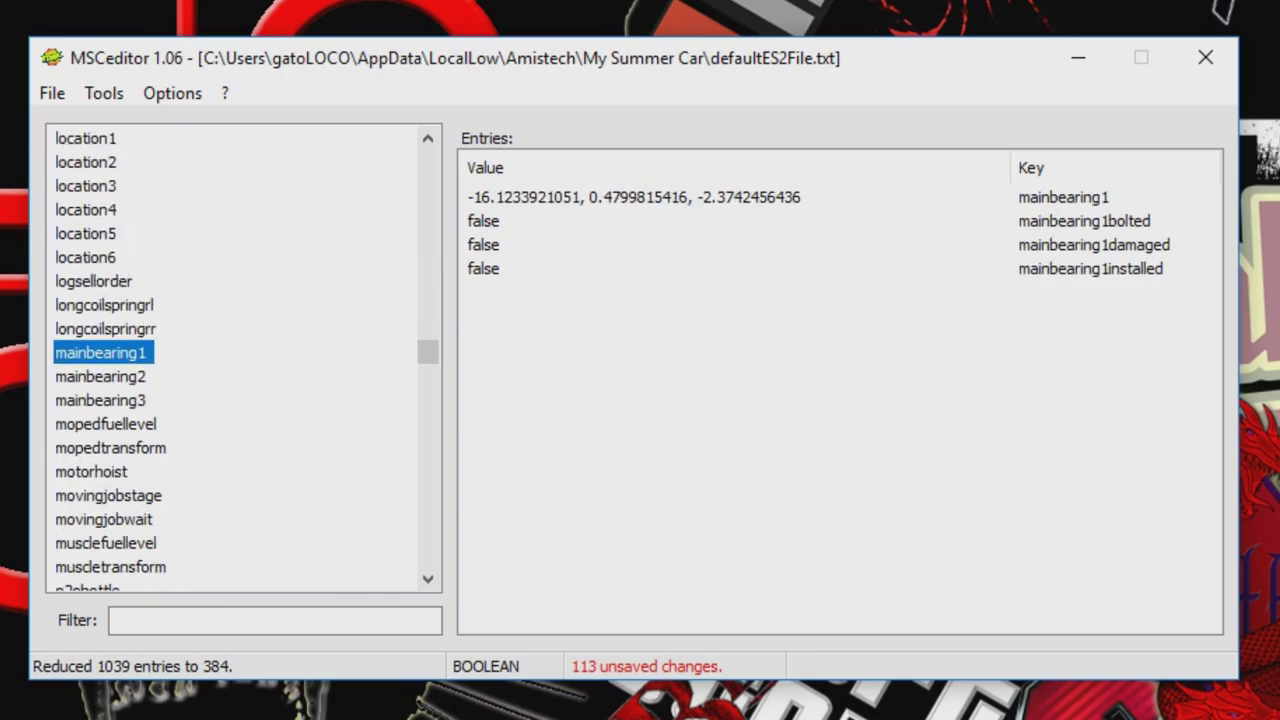
click(483, 269)
click(483, 270)
click(478, 315)
click(483, 222)
click(483, 223)
click(476, 268)
Set mainbearing2installed and mainbearing2bolted to true in the mainbearing2 entries.
click(100, 377)
double_click(483, 269)
click(475, 314)
click(483, 221)
click(585, 223)
click(475, 267)
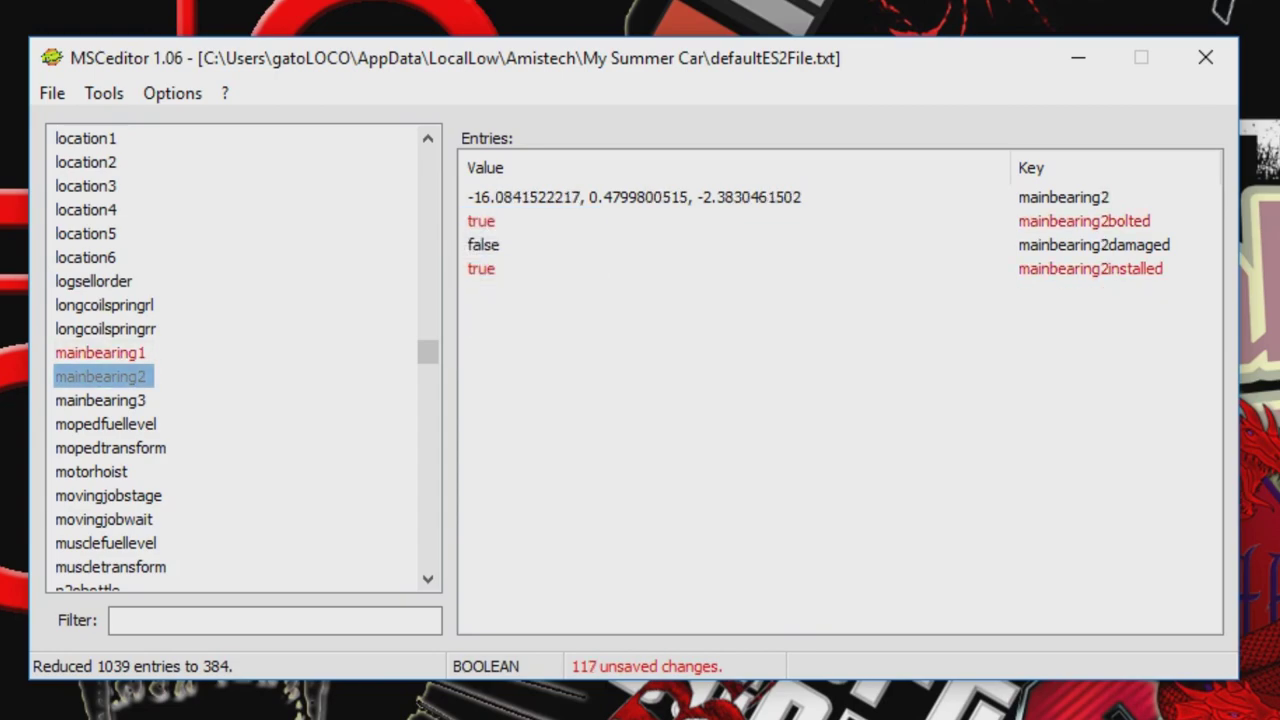
Set mainbearing3installed and mainbearing3bolted to true in the mainbearing3 entries.
click(100, 400)
click(483, 268)
click(585, 271)
click(475, 312)
click(483, 221)
click(585, 223)
click(475, 266)
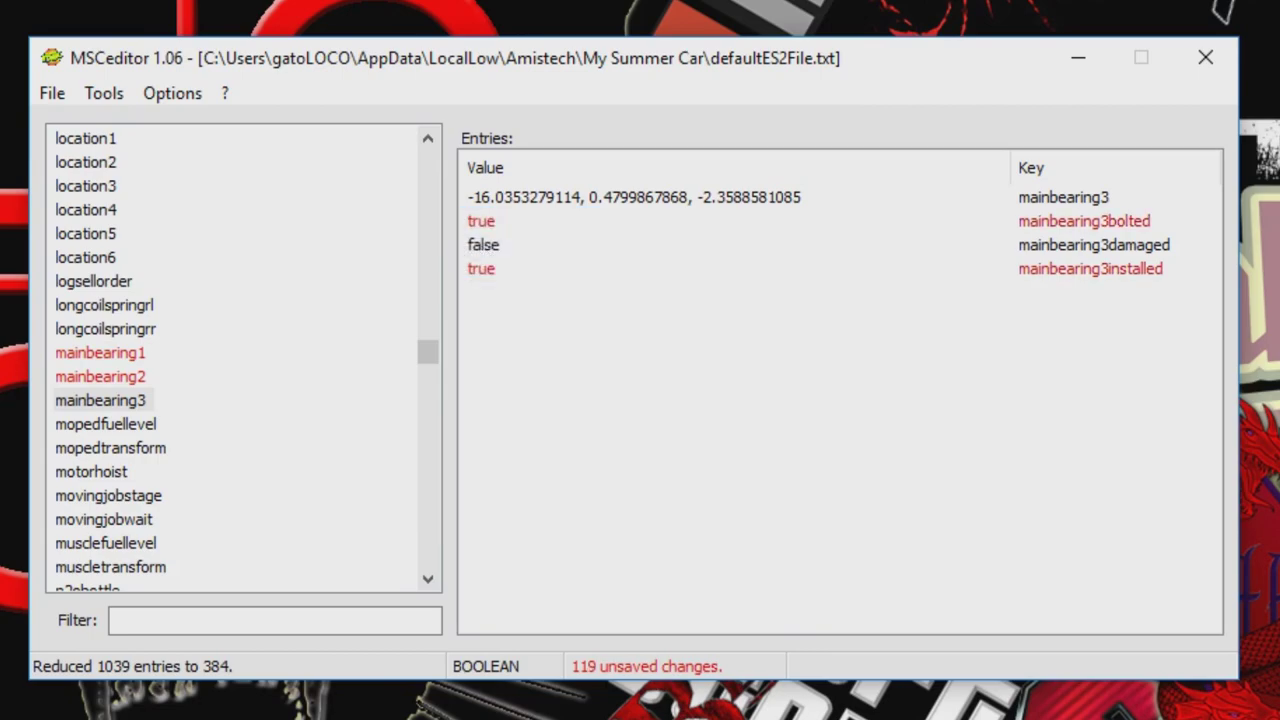
click(483, 245)
click(585, 247)
click(475, 268)
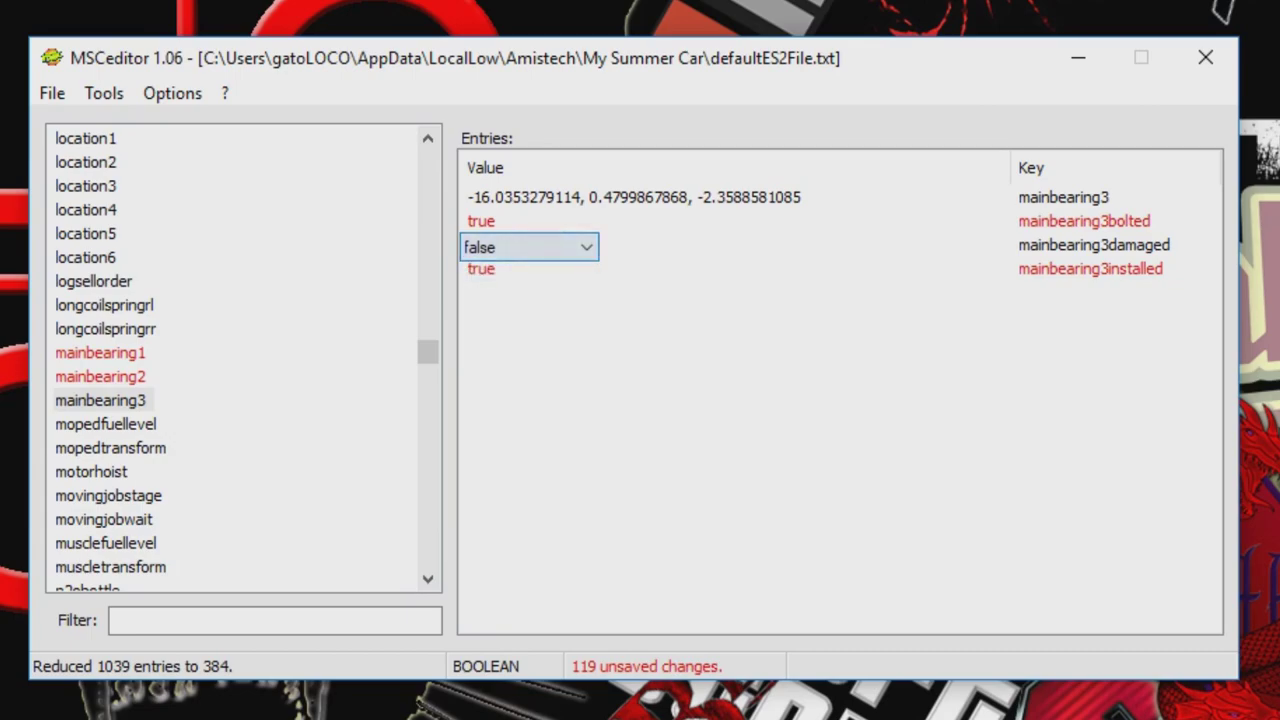
Set oilpaninstalled and oilpanbolted to true in the oilpan entries.
scroll(75, 496, down, 3)
click(75, 496)
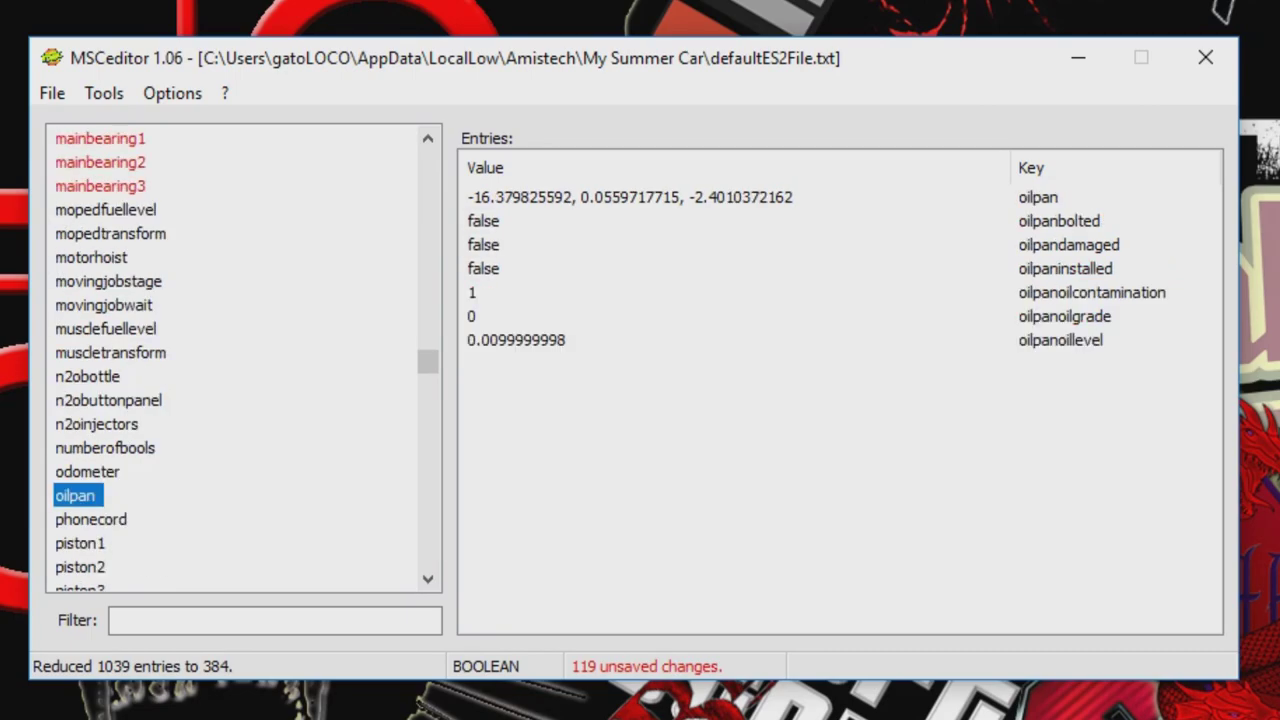
double_click(483, 269)
click(477, 315)
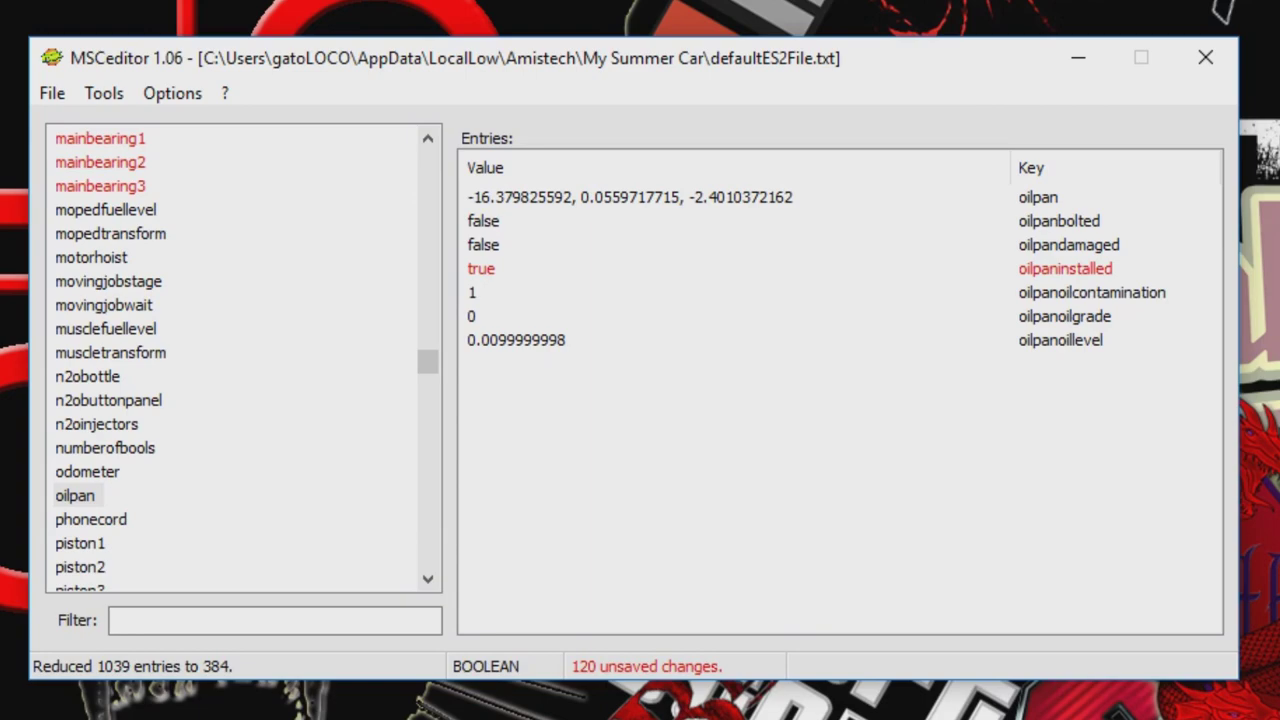
double_click(483, 221)
click(475, 250)
Set piston1installed and piston1bolted to true in the piston1 entries.
scroll(240, 360, down, 2)
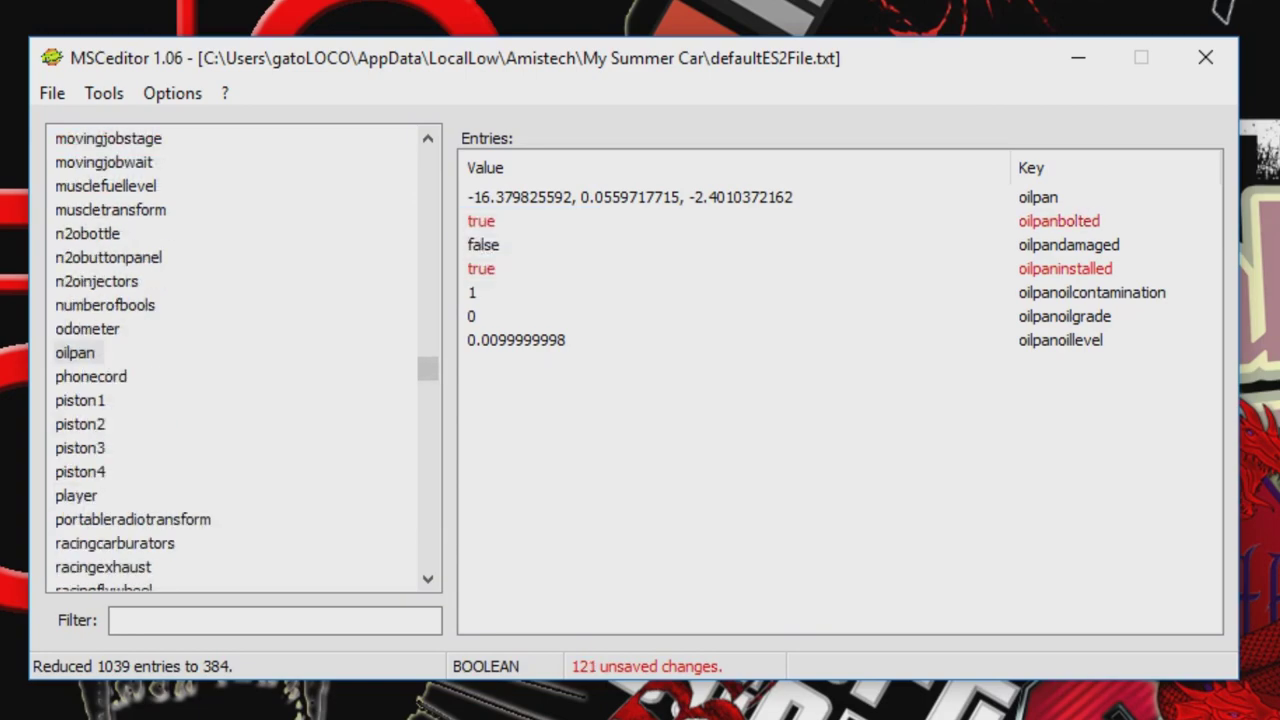
click(80, 400)
click(483, 268)
click(585, 268)
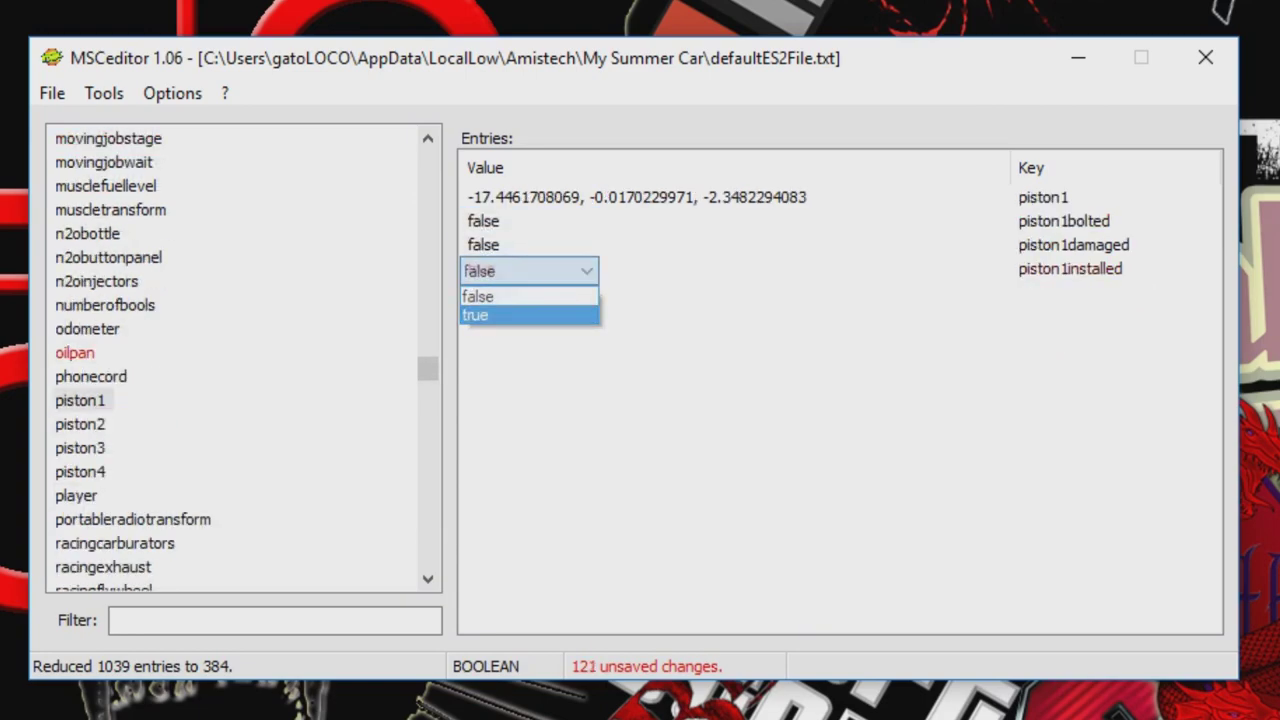
click(475, 312)
click(483, 221)
click(585, 223)
click(475, 268)
Set the installed and bolted values to true in the piston2 entries.
click(80, 424)
click(483, 268)
click(585, 271)
click(475, 315)
click(483, 221)
click(585, 223)
click(475, 266)
Set piston3installed and piston3bolted to true in the piston3 entries.
click(80, 448)
click(483, 268)
click(475, 315)
click(483, 221)
click(585, 223)
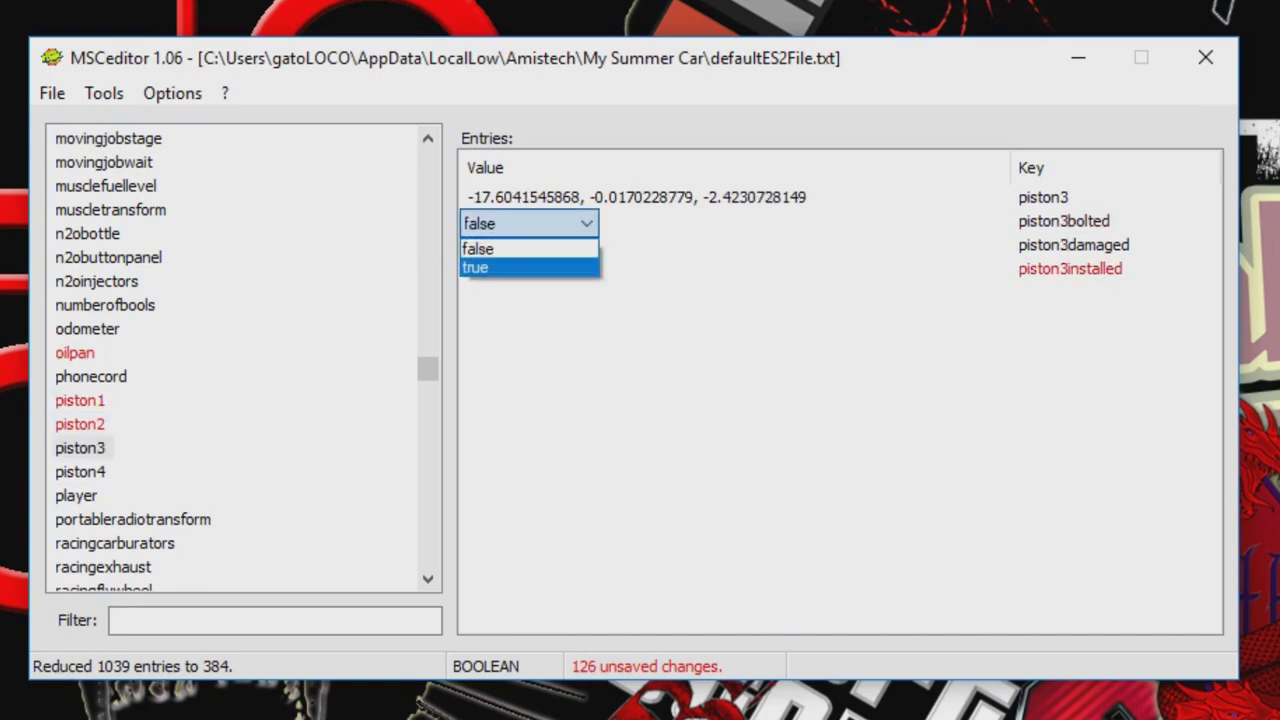
click(475, 266)
Set the installed and bolted values to true in the piston4 entries.
click(80, 472)
click(483, 268)
click(585, 271)
click(475, 315)
click(483, 221)
click(585, 223)
click(475, 266)
Open the radiator entries and set radiatorinstalled to true.
scroll(240, 400, down, 2)
click(82, 543)
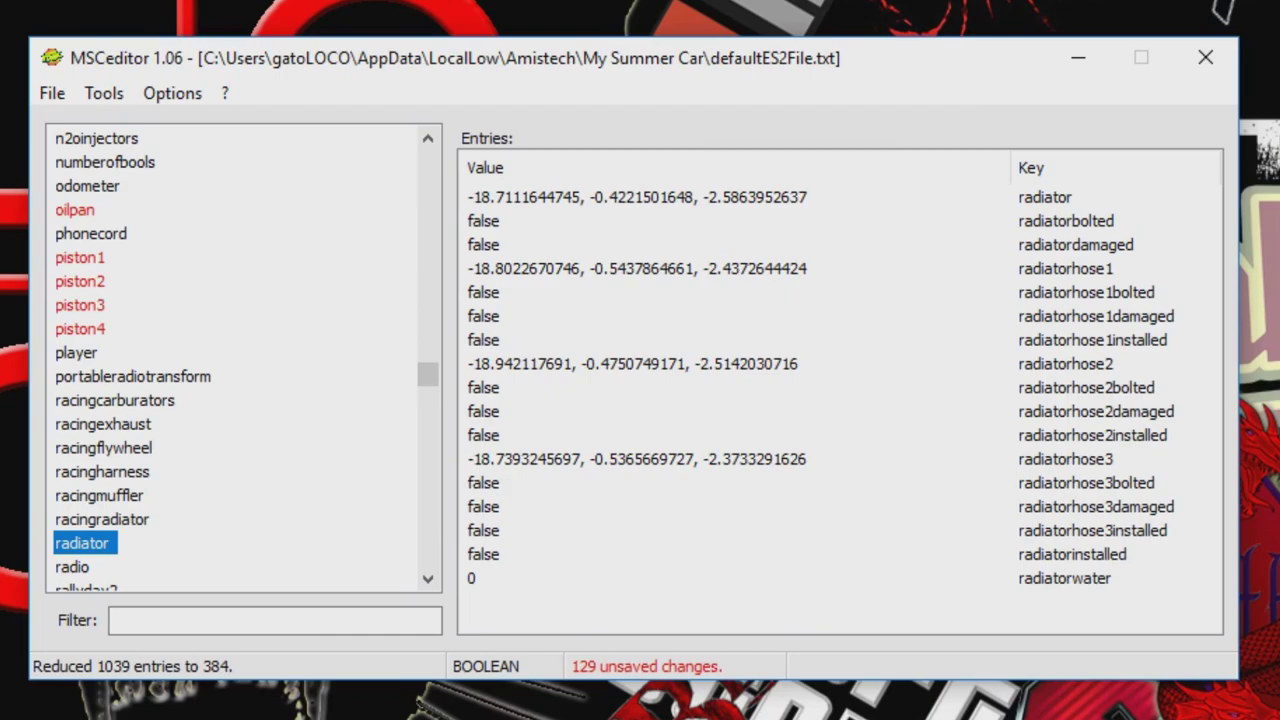
click(483, 554)
click(588, 556)
click(475, 600)
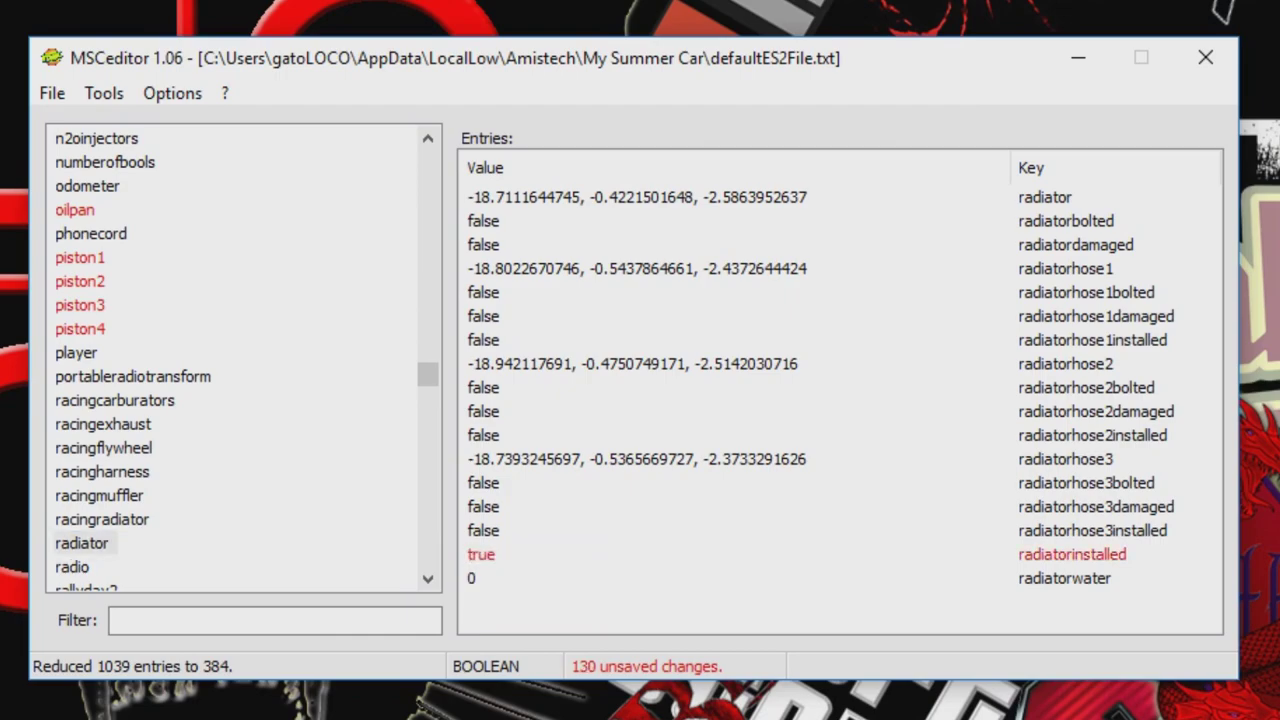
Set radiatorhose3installed, radiatorhose2installed and radiatorhose1installed to true in the radiator entries.
click(483, 530)
click(588, 532)
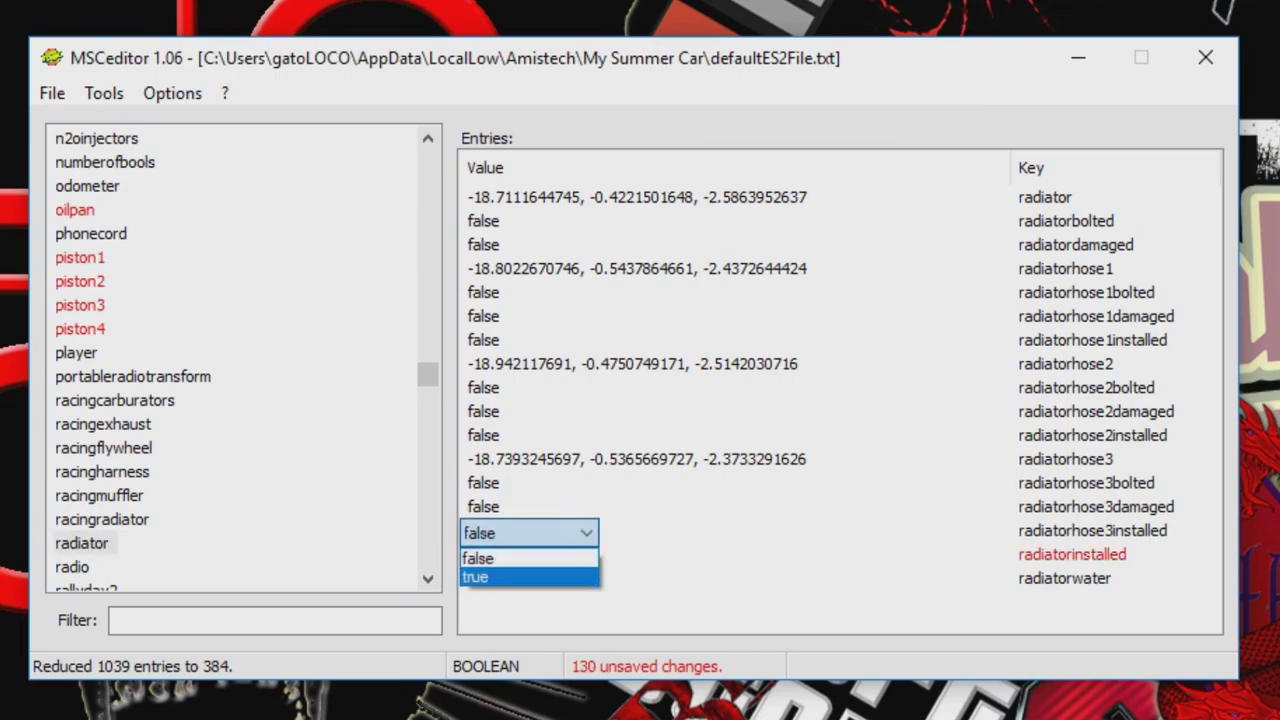
click(475, 576)
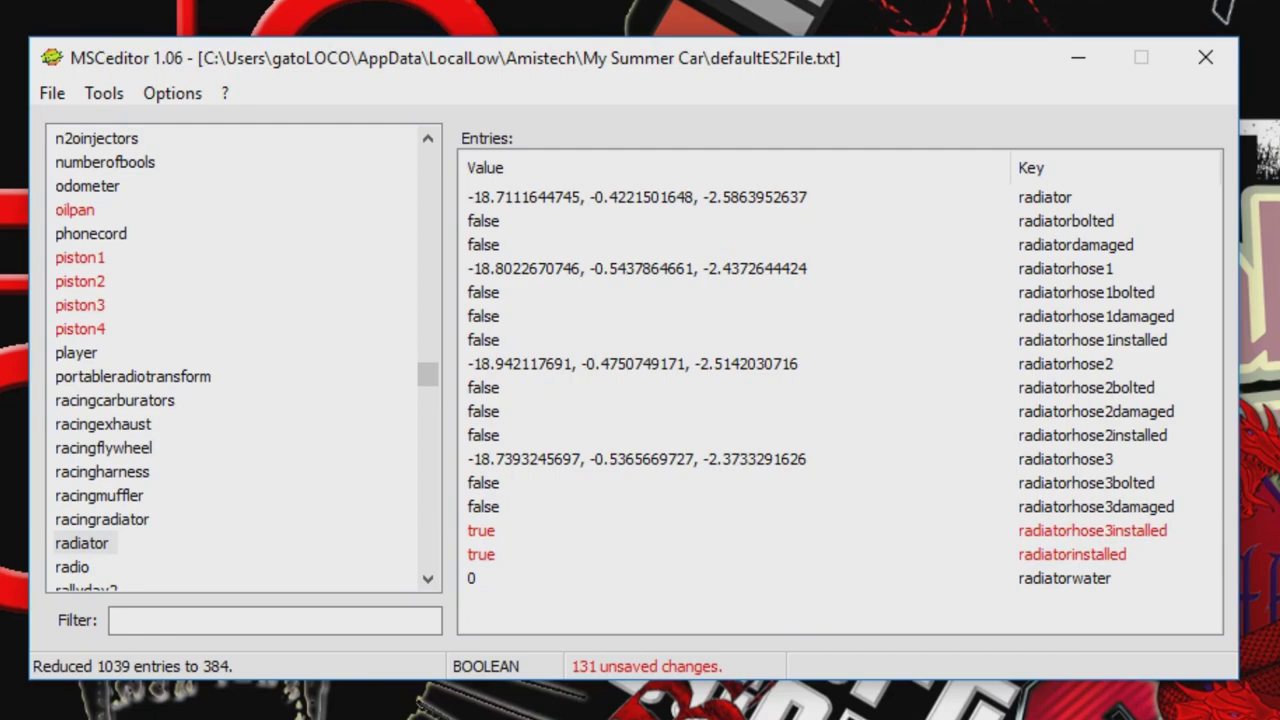
click(483, 435)
click(588, 437)
click(475, 479)
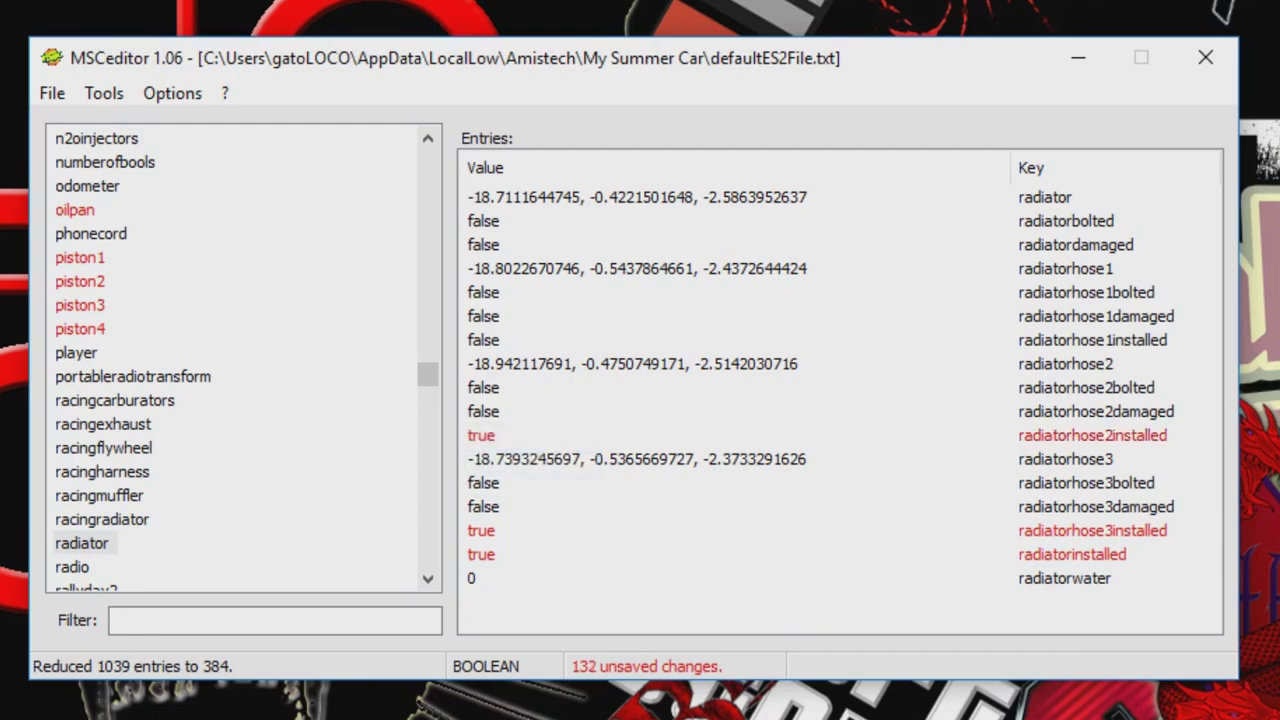
click(483, 340)
click(588, 342)
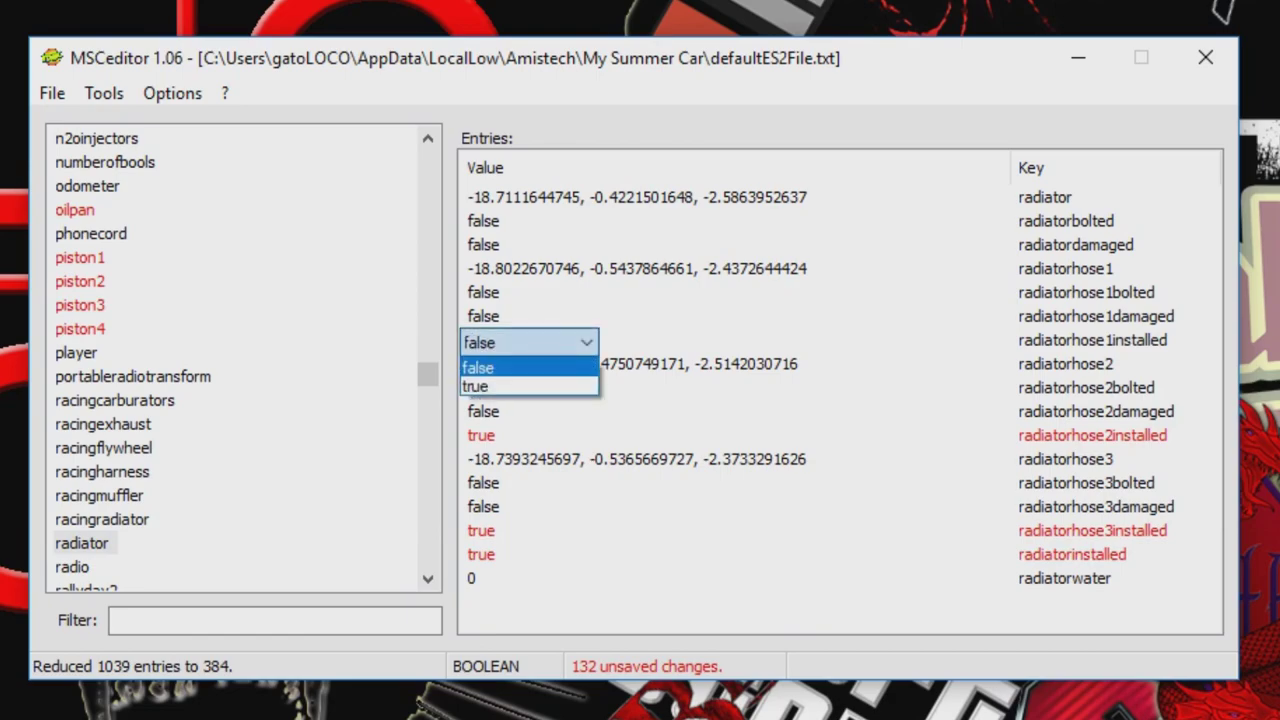
click(475, 384)
Set radiatorbolted to true in the radiator entries.
click(483, 245)
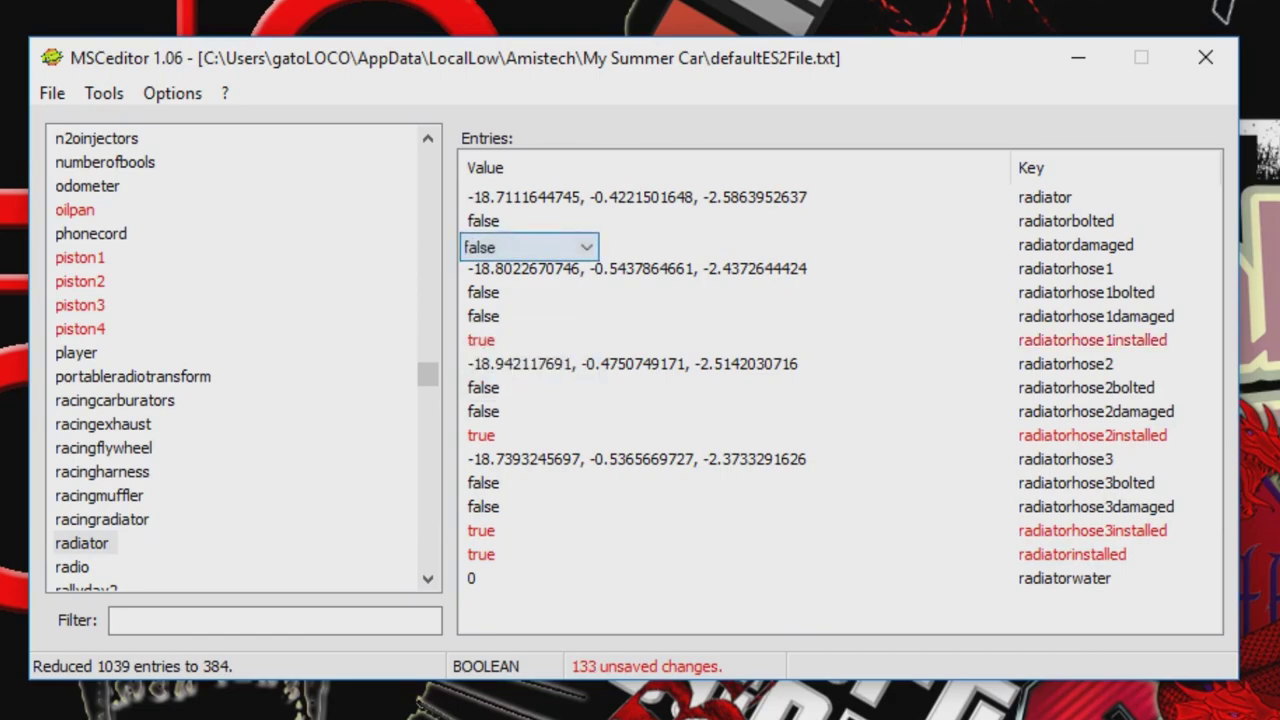
click(483, 221)
click(588, 222)
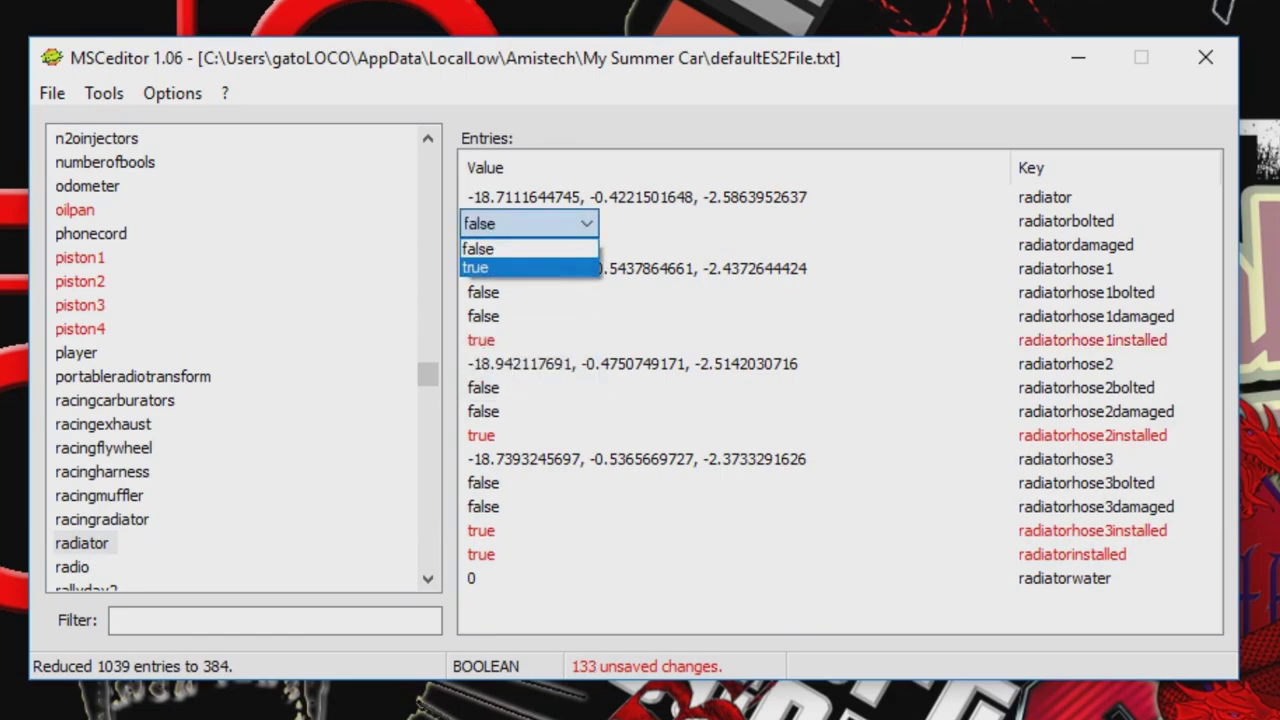
click(475, 266)
Set rearlightleftinstalled and rearlightrightinstalled to true in the two rear light entries.
click(483, 269)
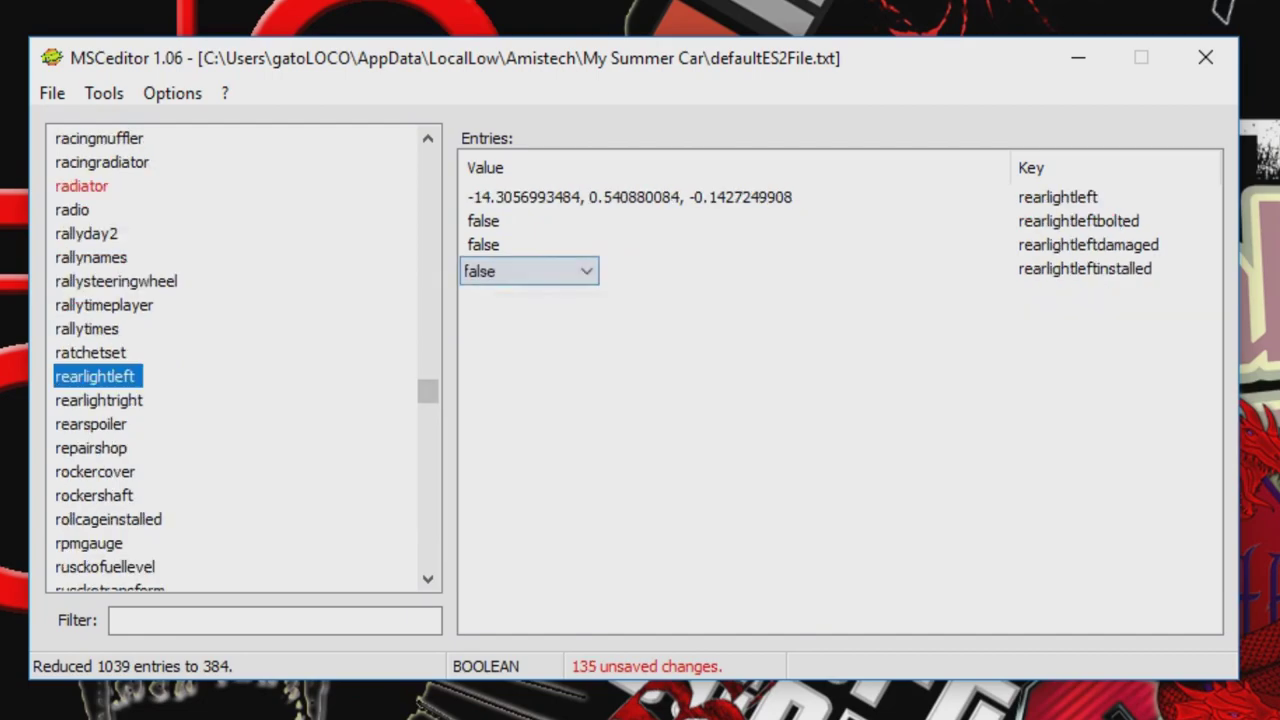
click(588, 271)
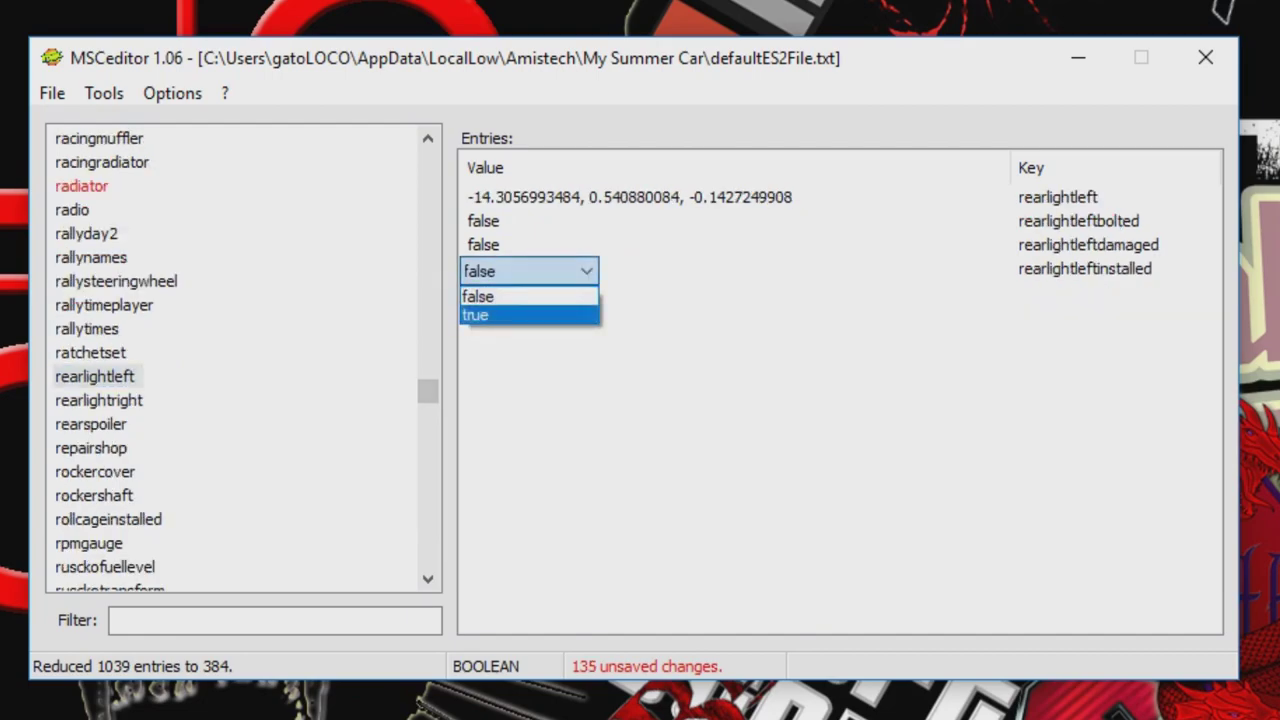
click(475, 314)
click(483, 245)
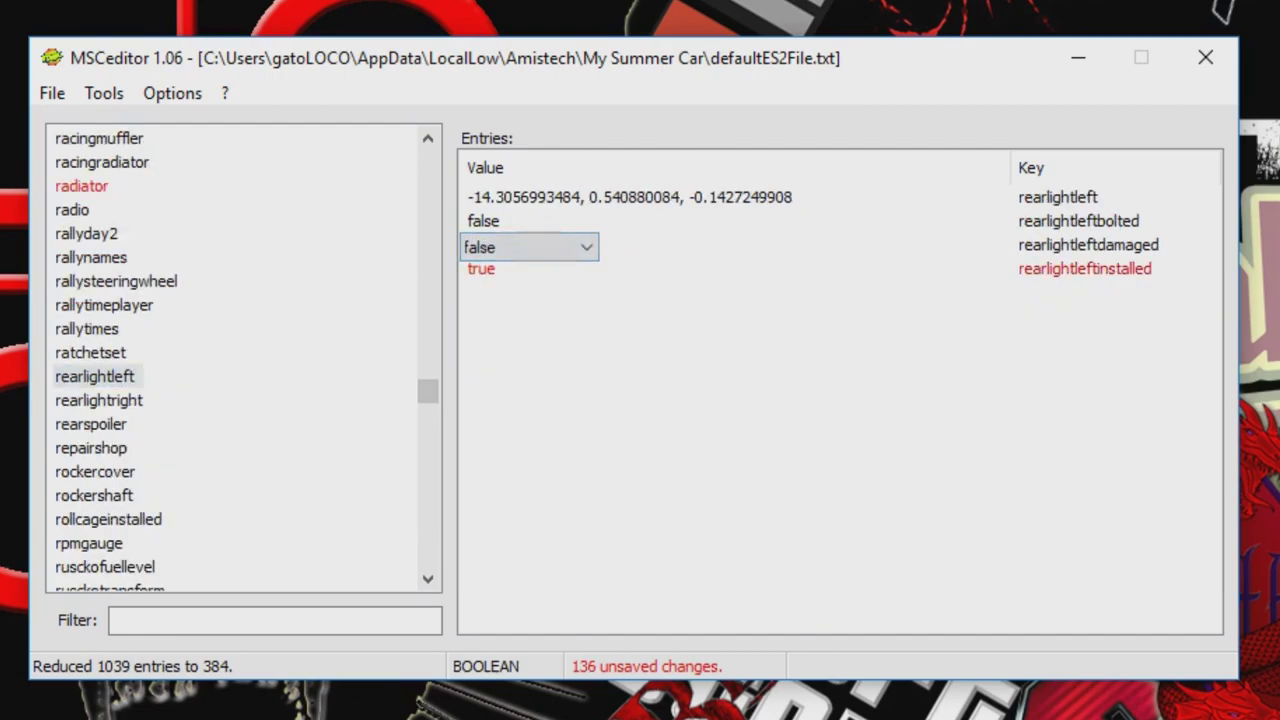
click(99, 400)
click(483, 269)
click(588, 269)
click(475, 310)
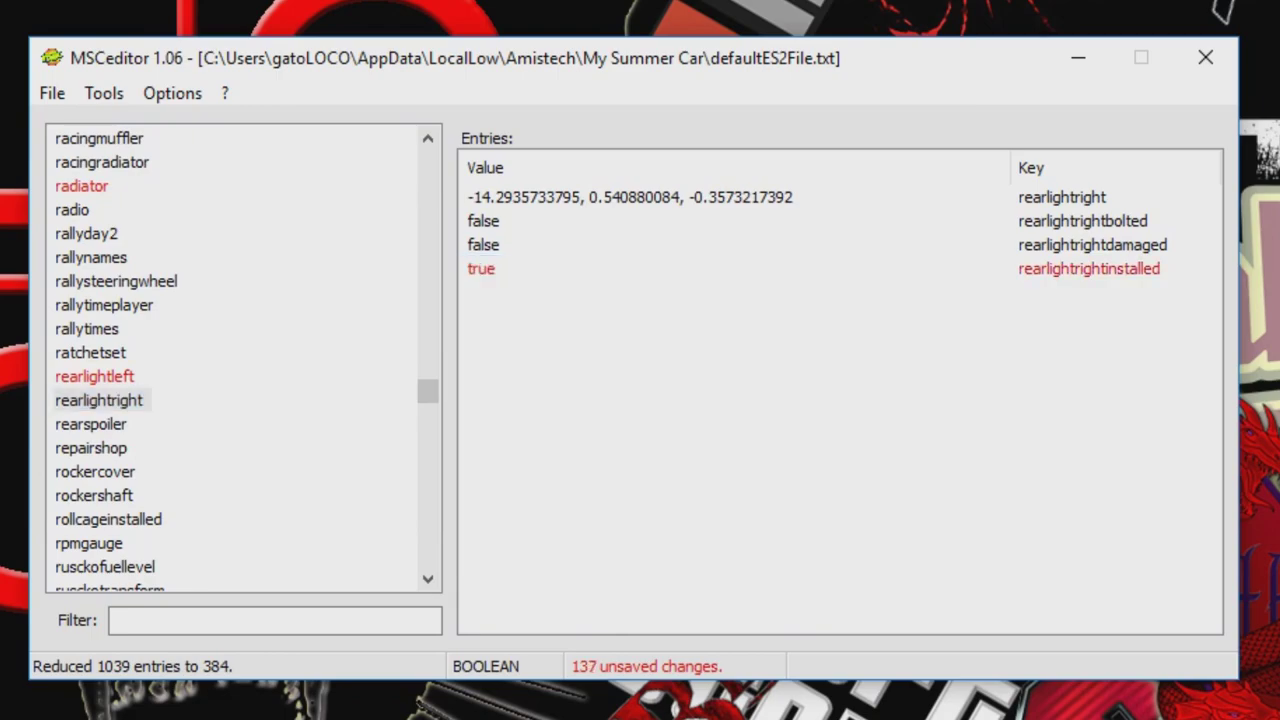
Set rockercoverinstalled and rockercoverbolted to true in the rockercover entries.
click(95, 472)
click(483, 269)
click(588, 269)
click(475, 313)
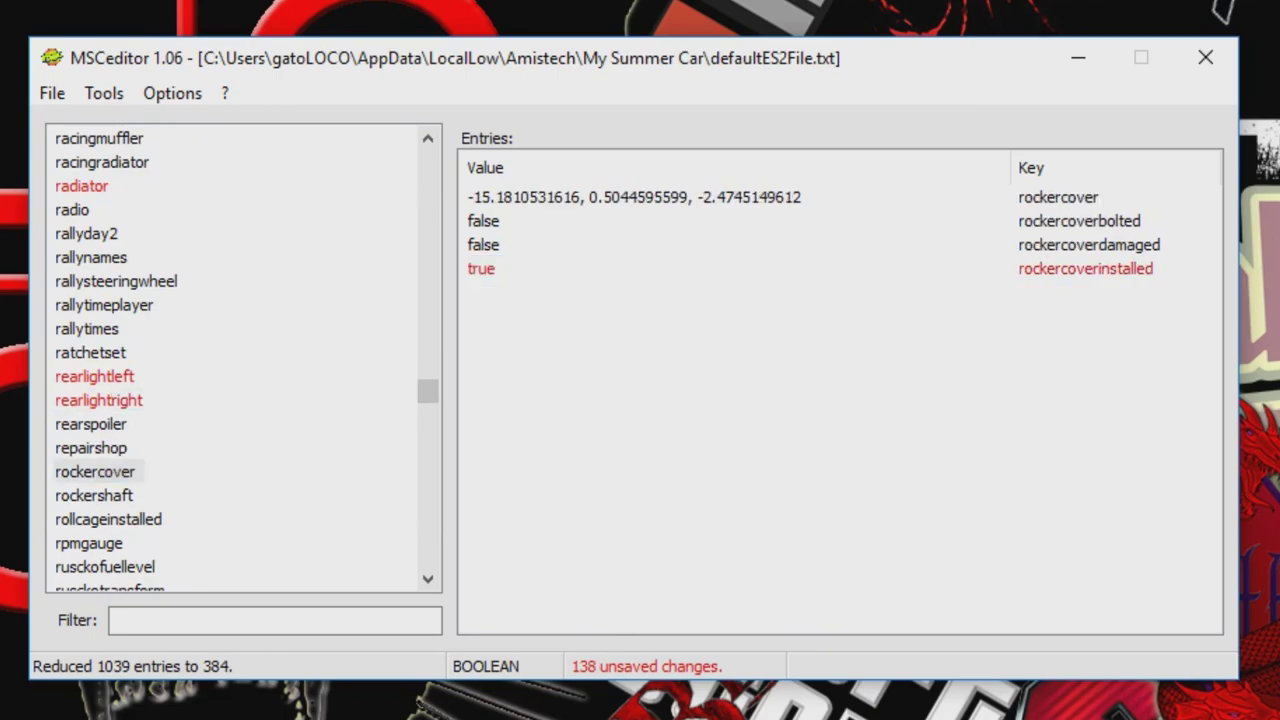
click(483, 221)
click(588, 221)
click(475, 264)
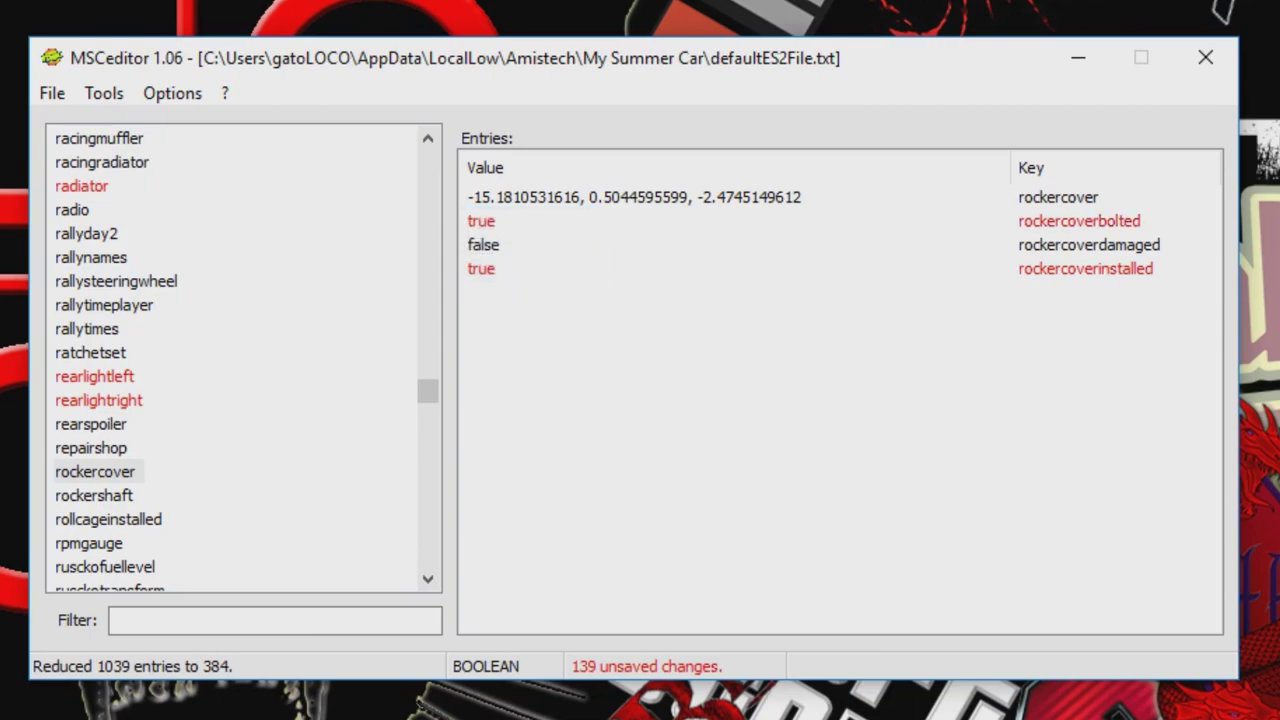
Set rockershaftinstalled and rockershaftbolted to true in the rockershaft entries.
click(95, 496)
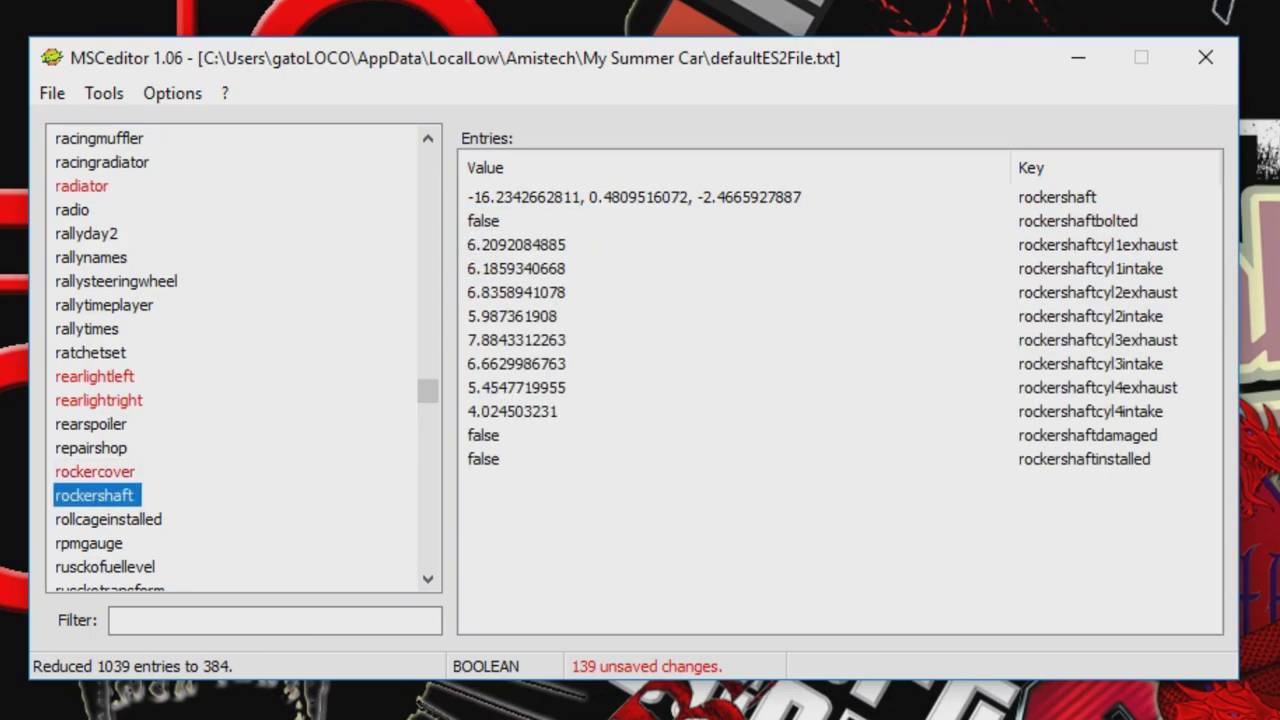
click(483, 459)
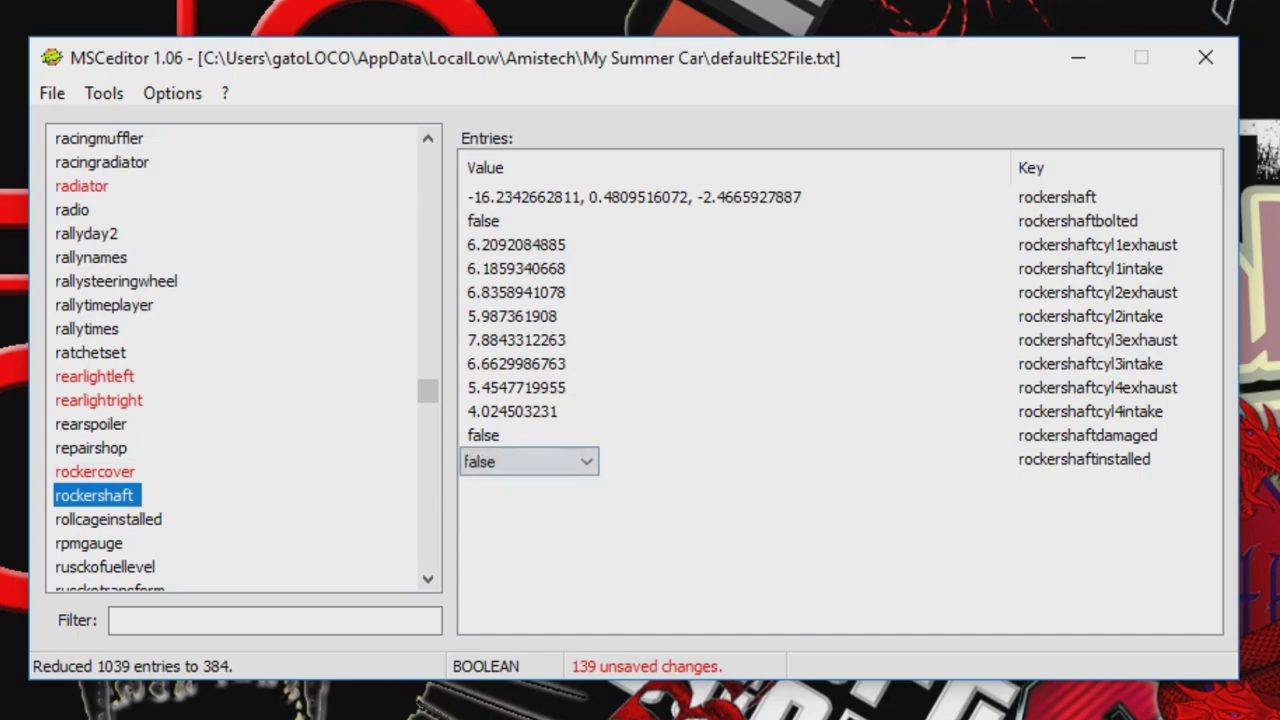
click(588, 459)
click(475, 504)
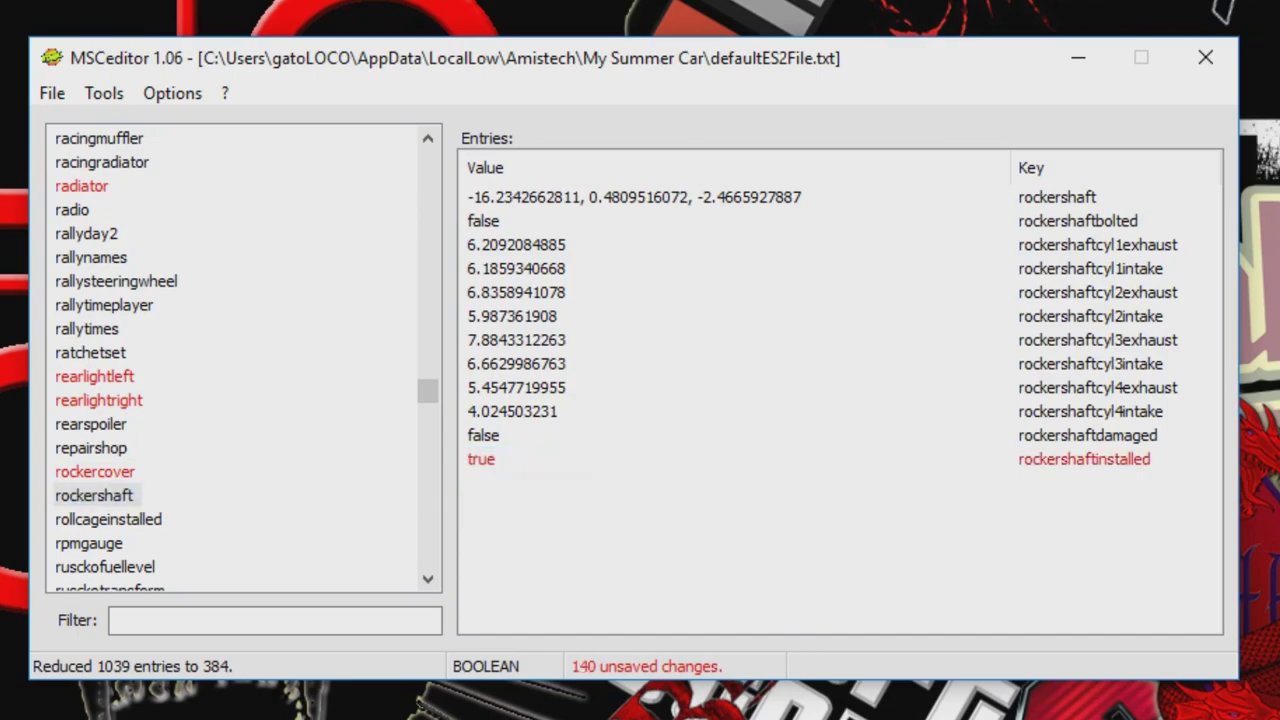
click(483, 221)
click(587, 223)
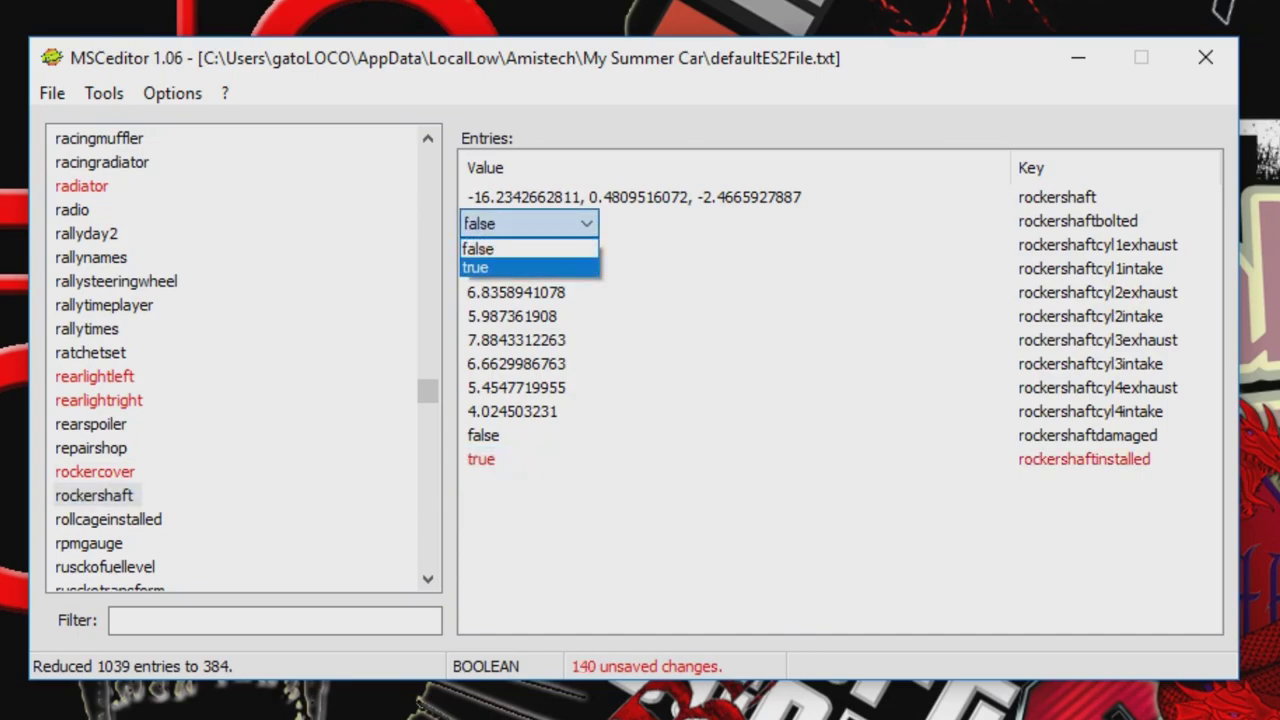
click(500, 268)
Set rpmgaugeinstalled and rpmgaugebolted to true in the rpmgauge entries.
scroll(243, 357, down, 1)
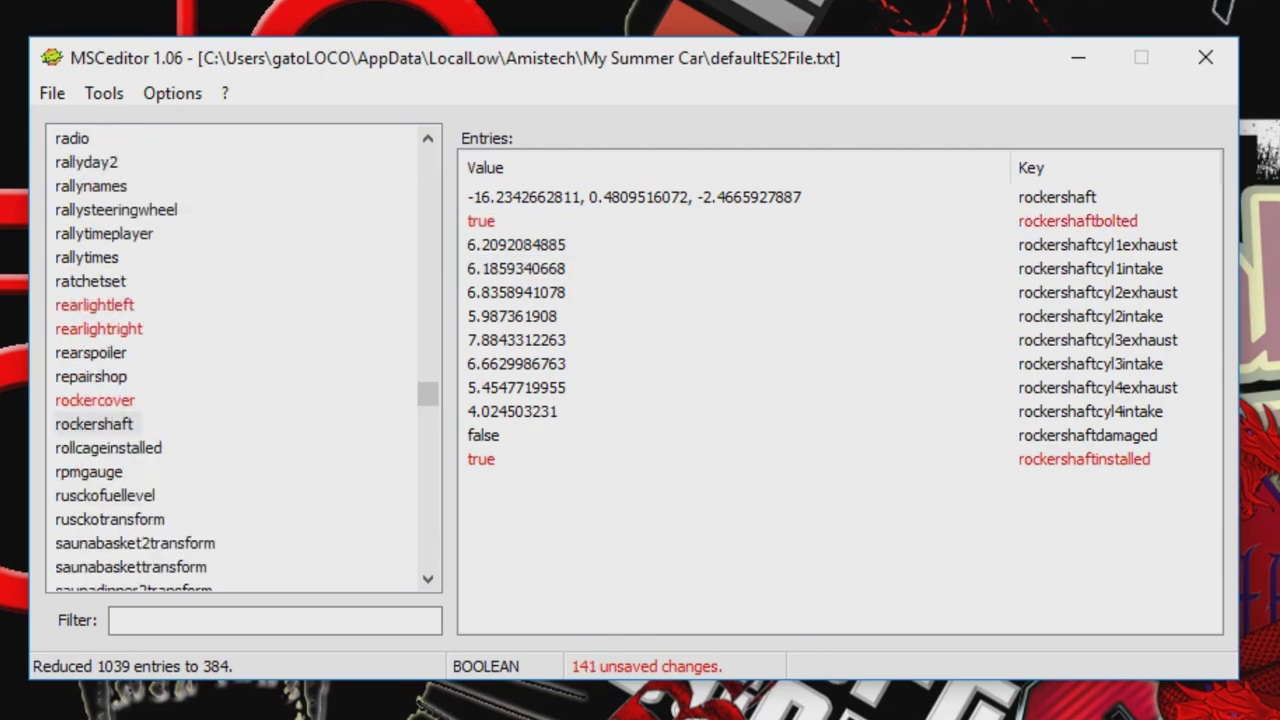
click(89, 472)
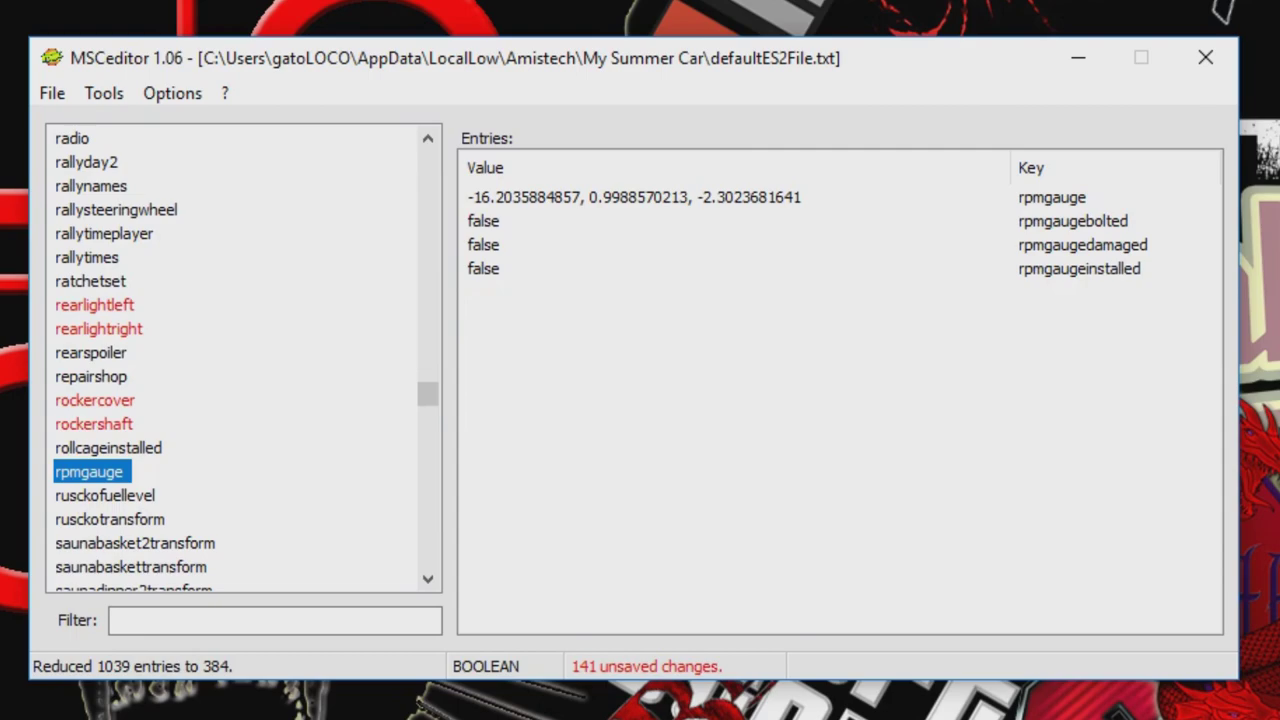
click(483, 268)
click(475, 312)
click(483, 221)
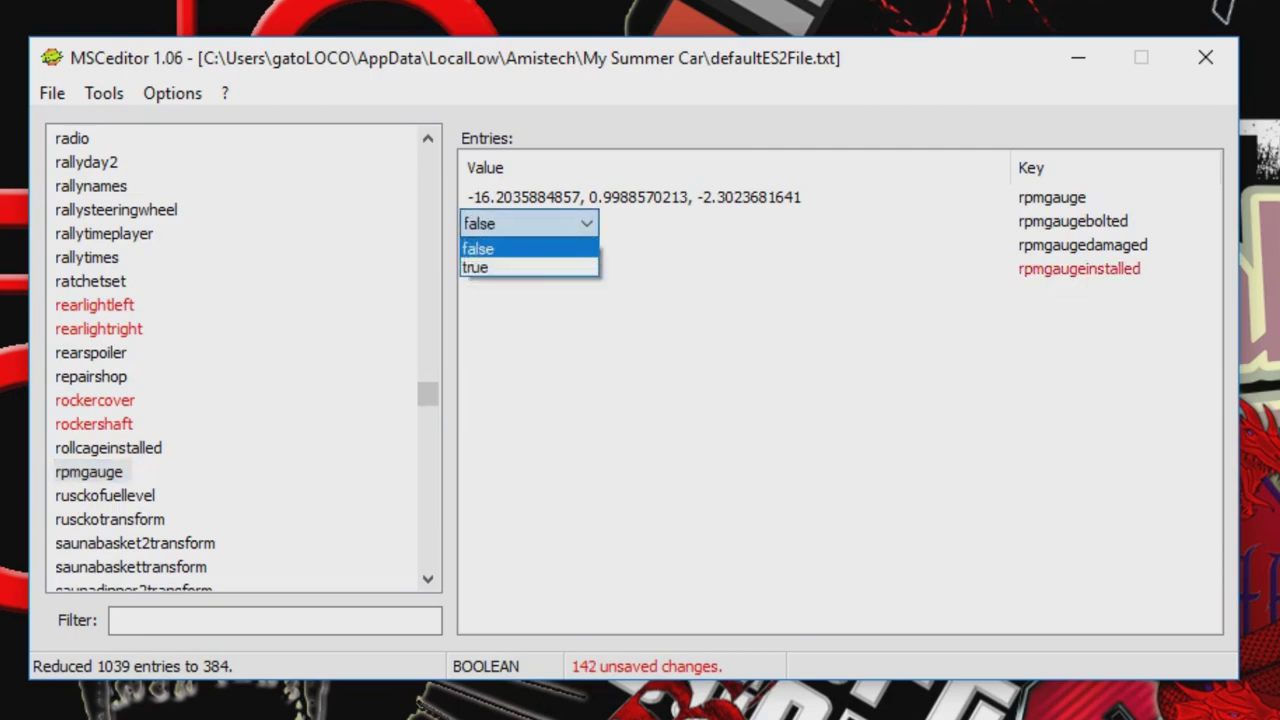
click(476, 268)
Set seatdriverinstalled and seatdriverbolted to true in the seatdriver entries.
scroll(89, 424, down, 6)
click(89, 424)
click(483, 268)
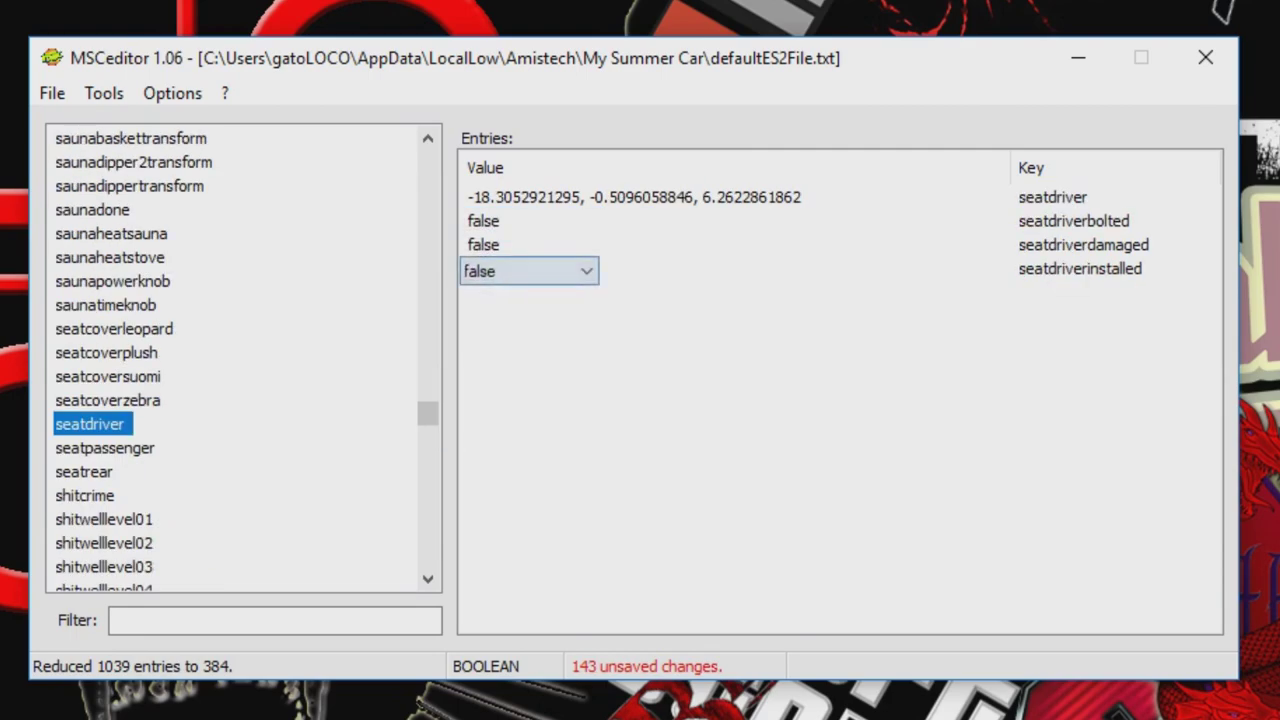
click(476, 315)
click(483, 221)
click(475, 267)
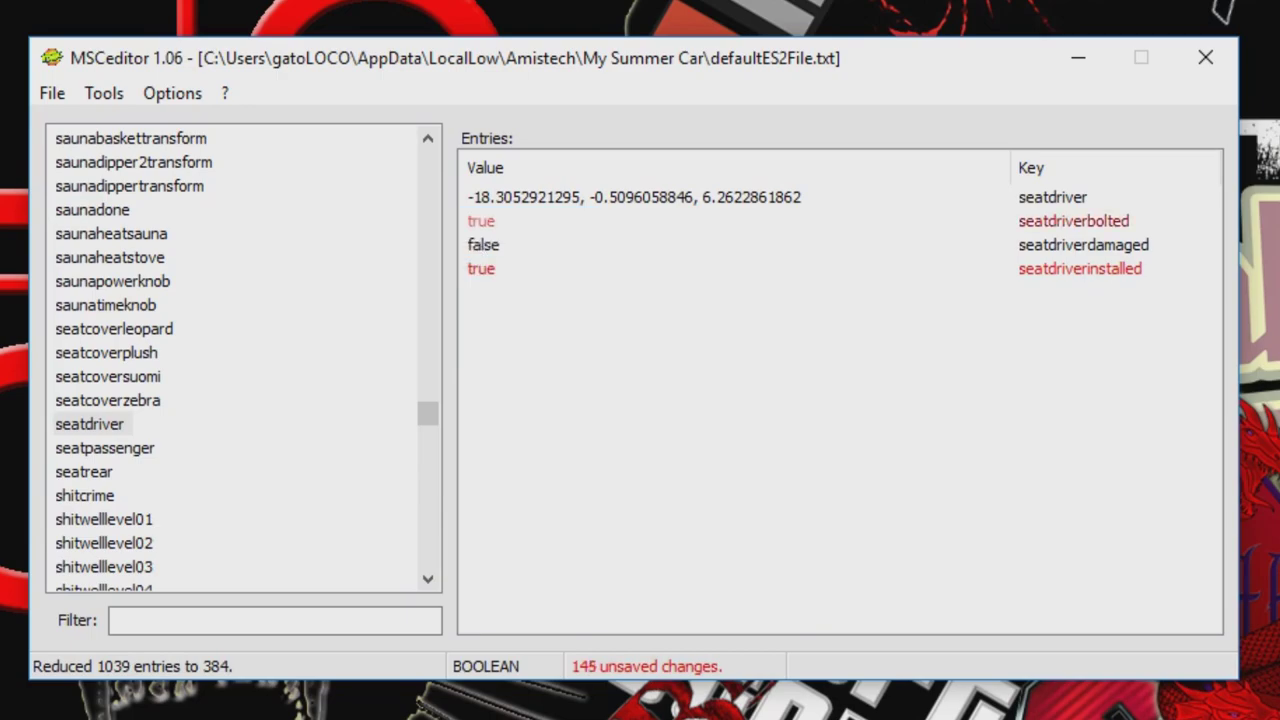
Set seatpassengerinstalled and seatpassengerbolted to true in the seatpassenger entries.
click(105, 448)
click(483, 268)
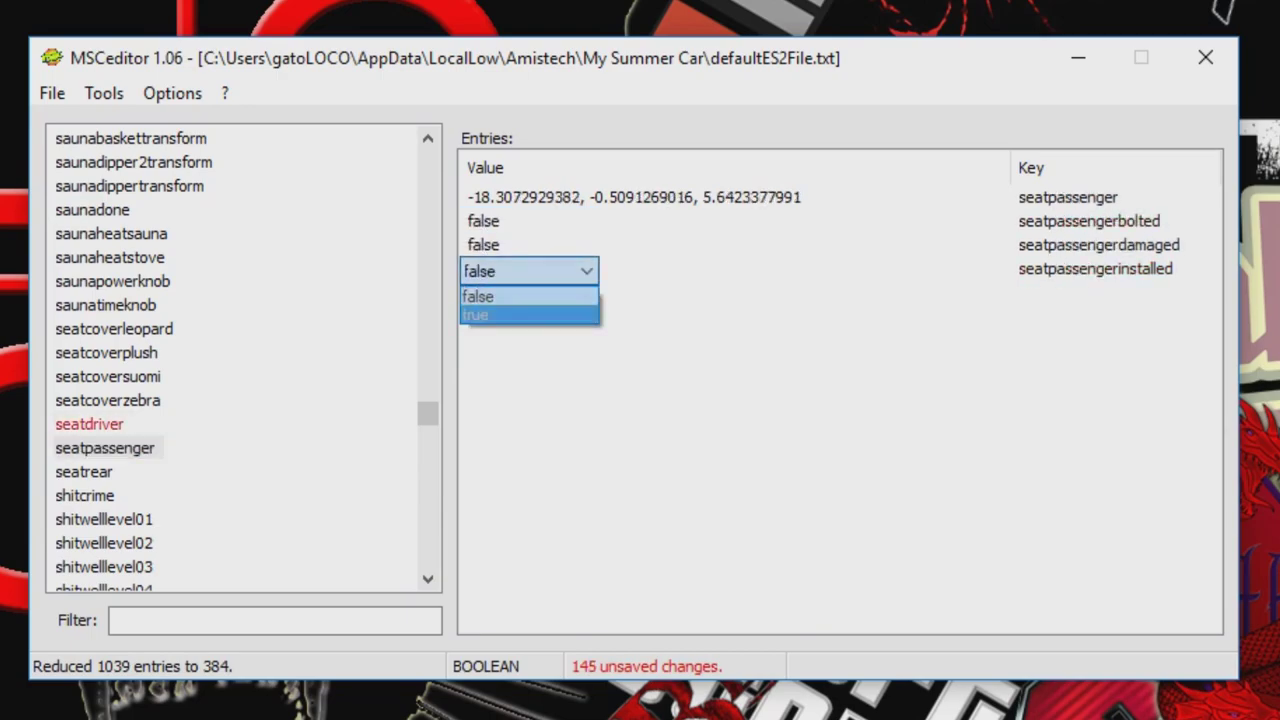
click(475, 311)
click(483, 221)
click(475, 267)
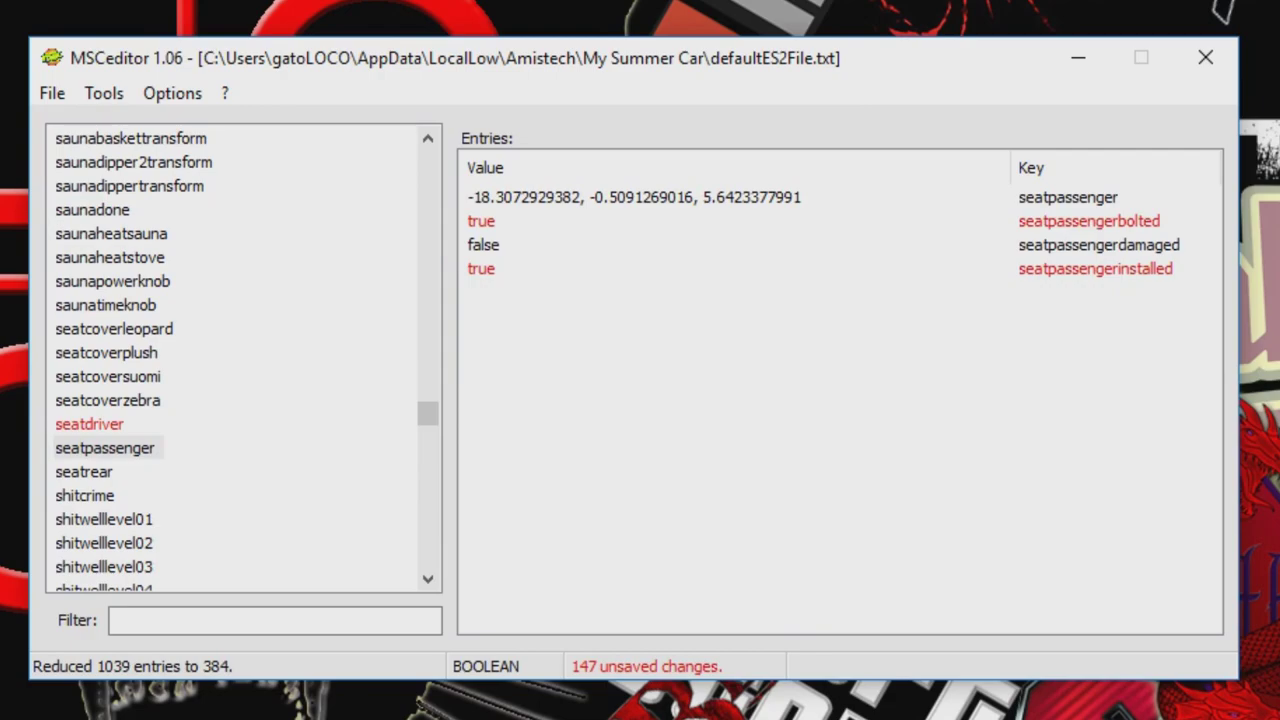
Set seatrearinstalled and seatrearbolted to true in the seatrear entries.
click(84, 471)
click(483, 268)
click(475, 311)
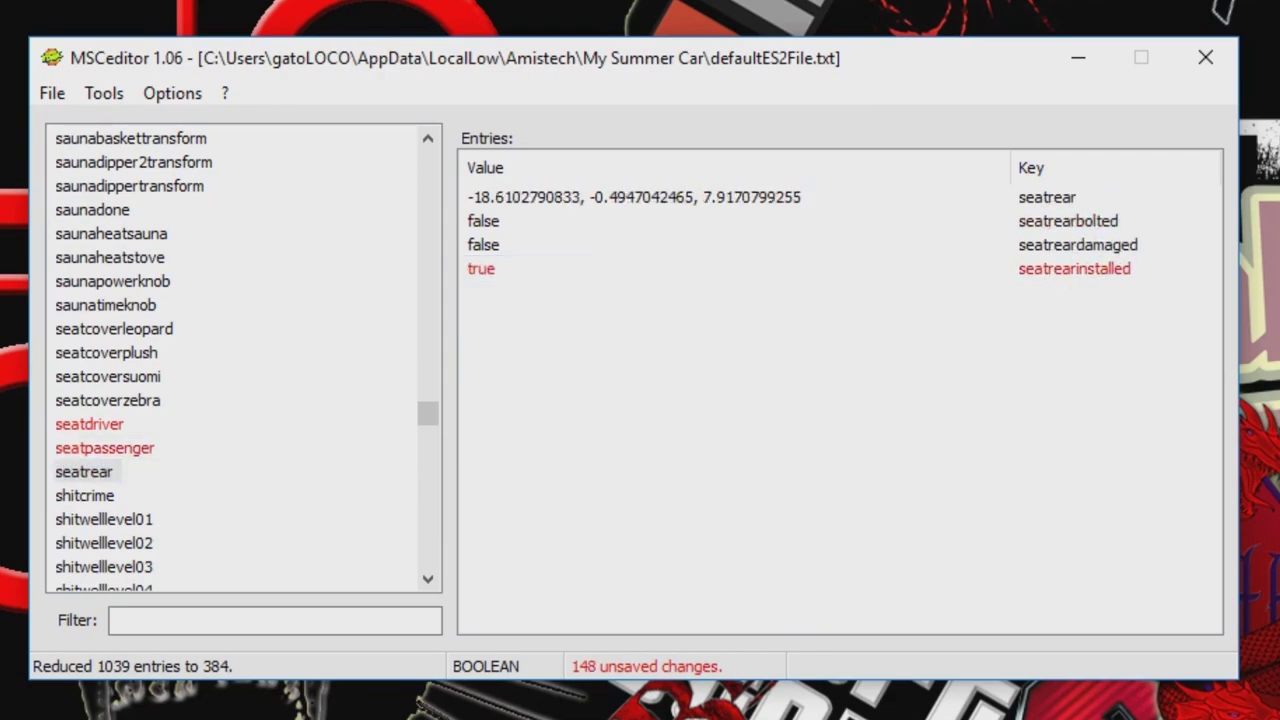
click(483, 221)
click(475, 267)
Set shockabsorberrlinstalled and shockabsorberrlbolted to true in the shockabsorberrl entries.
scroll(110, 400, down, 4)
click(108, 400)
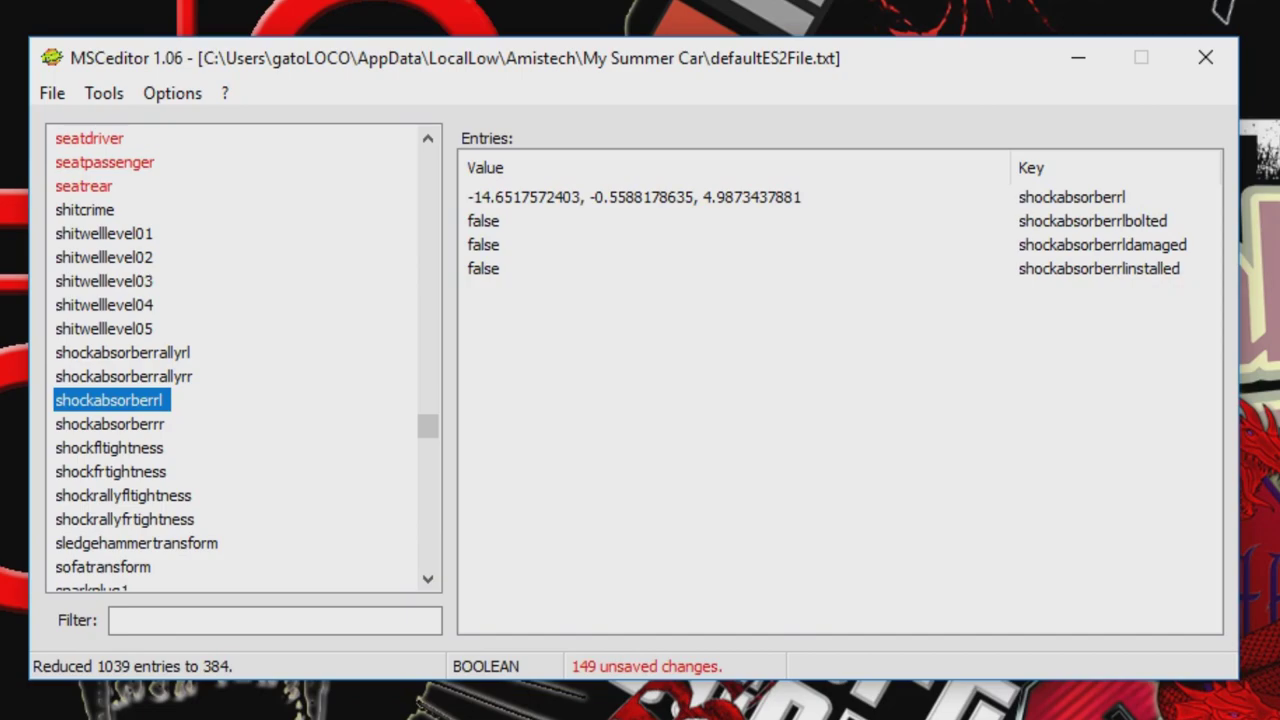
click(483, 270)
click(475, 311)
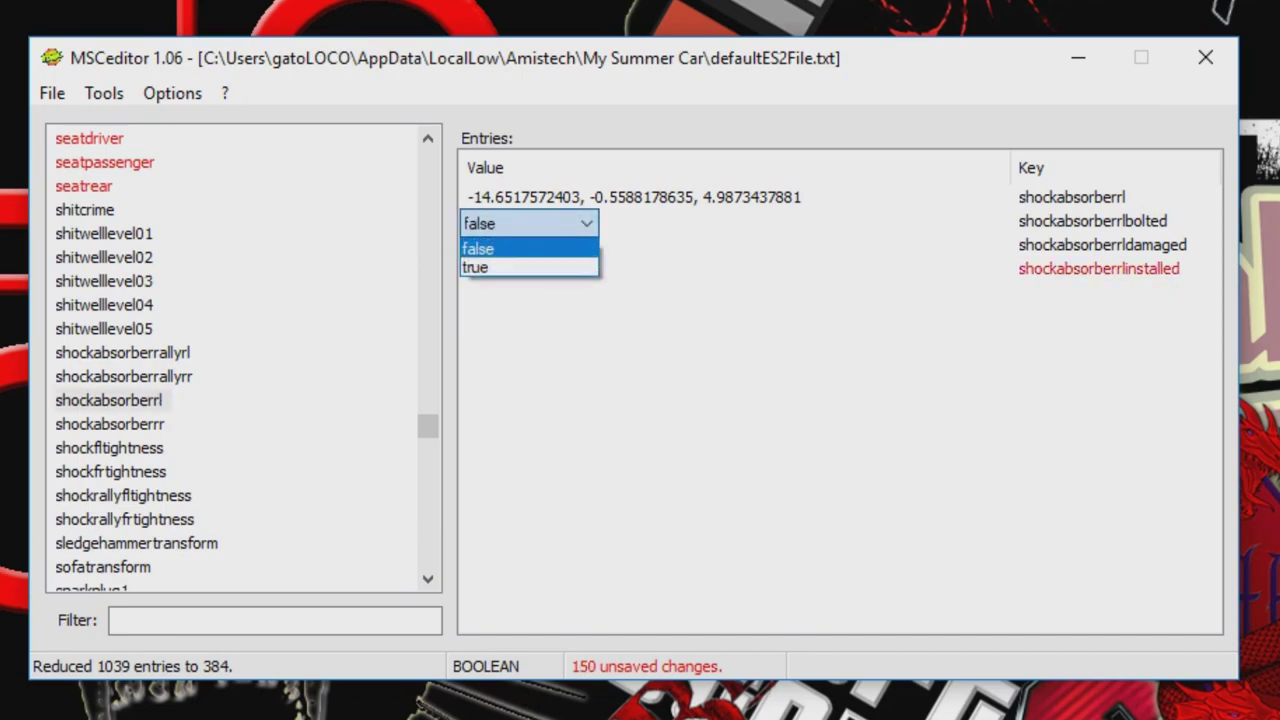
click(475, 267)
Set shockabsorberrrinstalled and shockabsorberrrbolted to true in the shockabsorberrr entries.
click(110, 424)
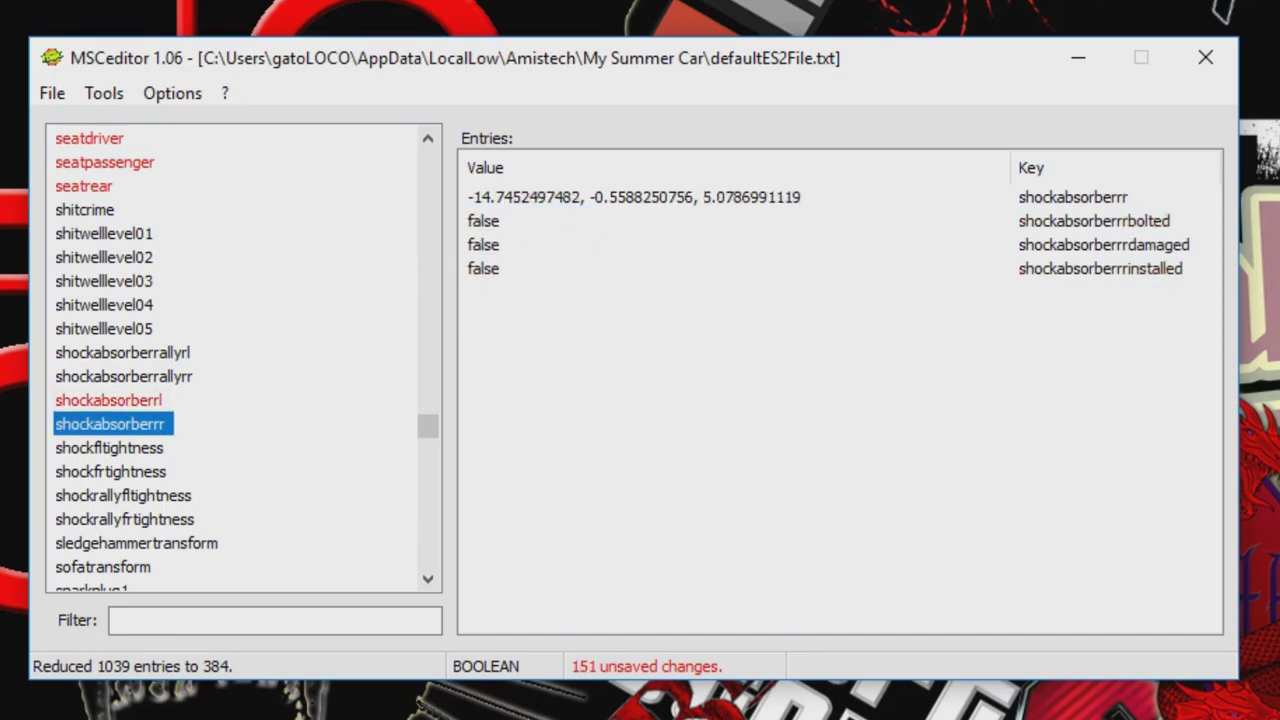
click(475, 311)
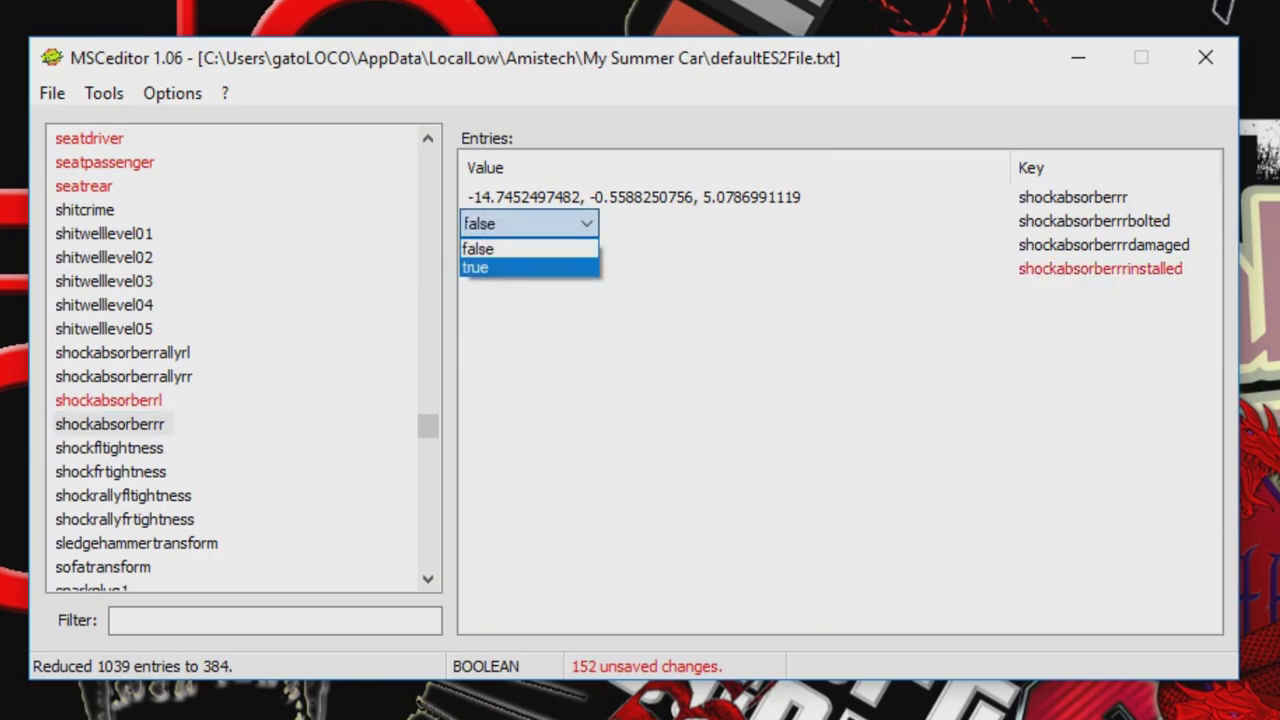
click(475, 267)
Set the installed and bolted values of sparkplug1 to true.
scroll(240, 360, down, 3)
click(92, 376)
click(481, 269)
click(481, 269)
click(475, 311)
click(475, 267)
Set the installed and bolted values of sparkplug2 to true.
click(92, 400)
click(481, 269)
click(481, 269)
click(475, 311)
click(481, 221)
click(481, 221)
click(475, 267)
Set sparkplug3installed and sparkplug3bolted to true in the sparkplug3 entries.
click(92, 424)
click(481, 269)
click(475, 315)
click(481, 221)
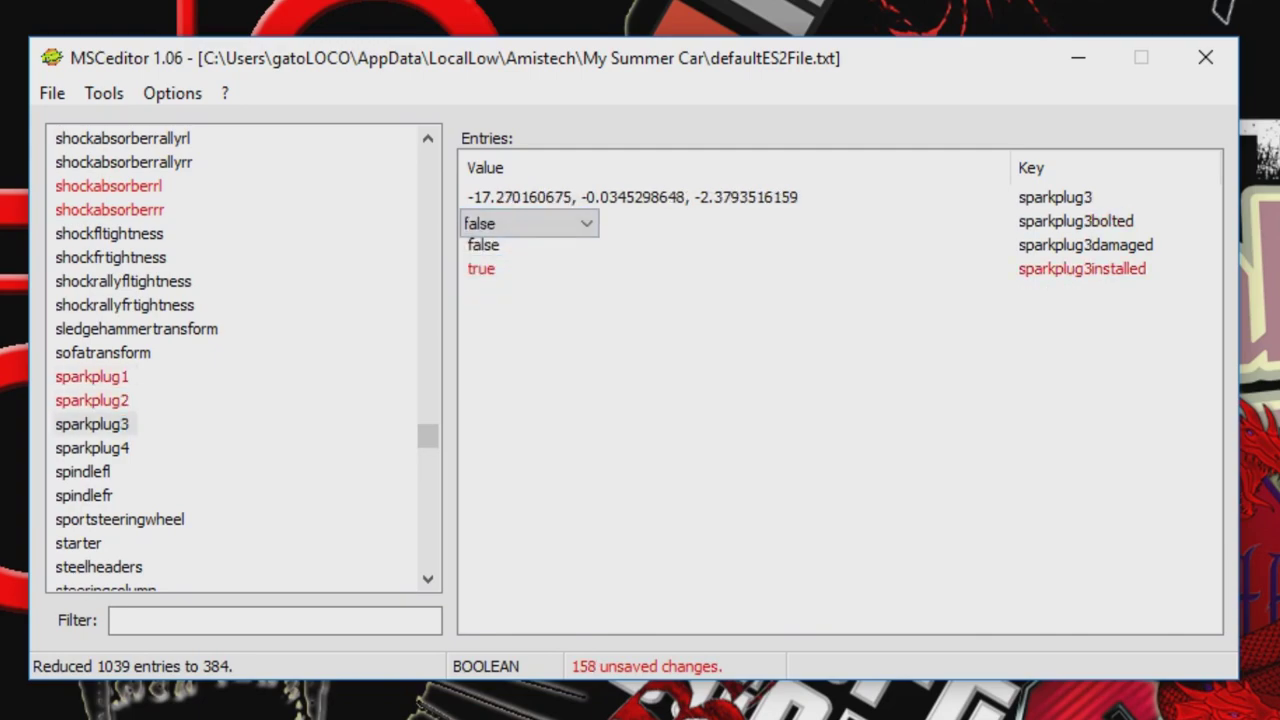
click(475, 267)
Set the installed and bolted values of sparkplug4 to true.
click(92, 448)
click(481, 269)
click(475, 311)
double_click(481, 221)
click(475, 262)
Set spindleflinstalled and spindleflbolted to true in the spindlefl entries.
click(92, 472)
double_click(481, 269)
click(475, 311)
double_click(481, 221)
click(475, 248)
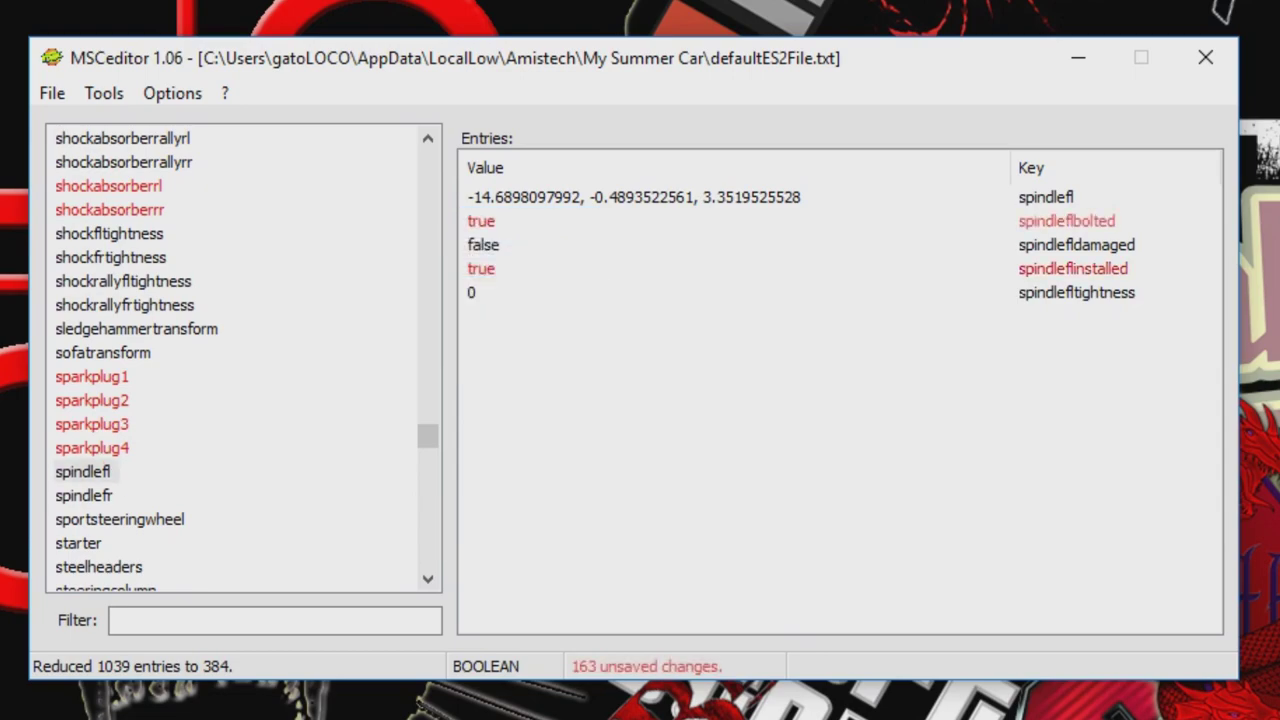
Set spindlefrinstalled and spindlefrbolted to true in the spindlefr entries.
click(84, 496)
double_click(481, 269)
click(475, 311)
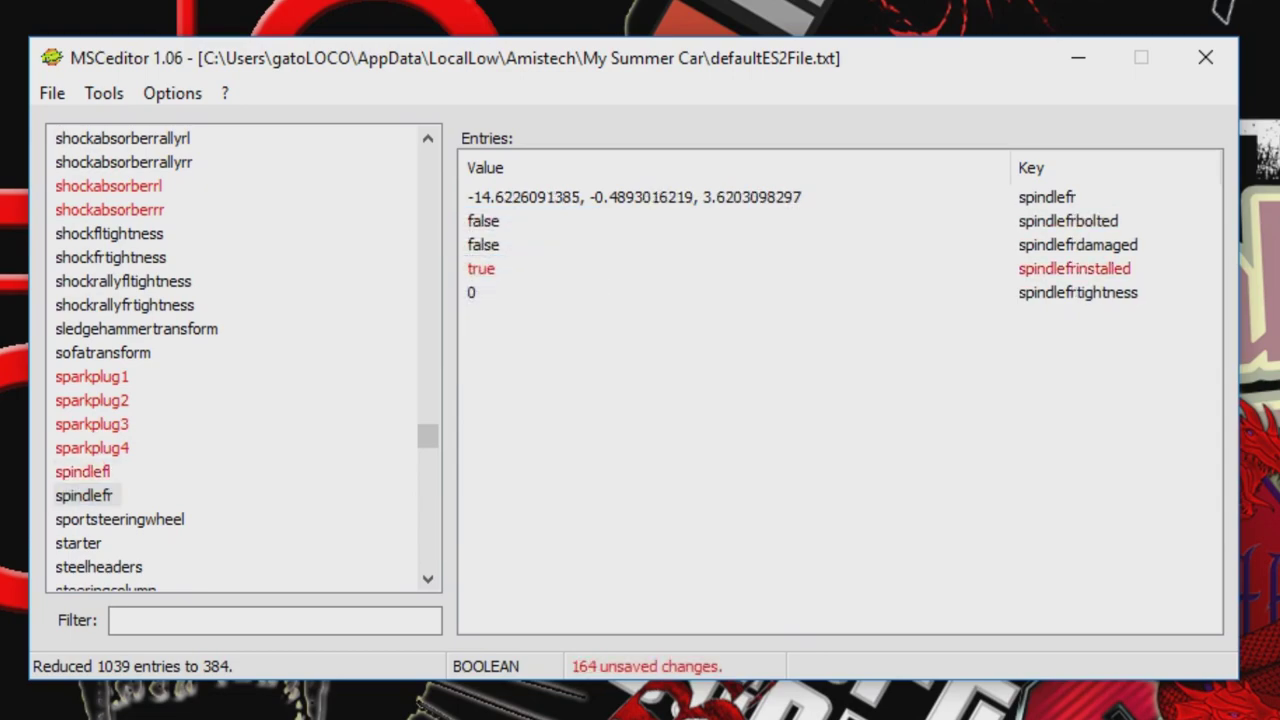
double_click(481, 221)
click(475, 267)
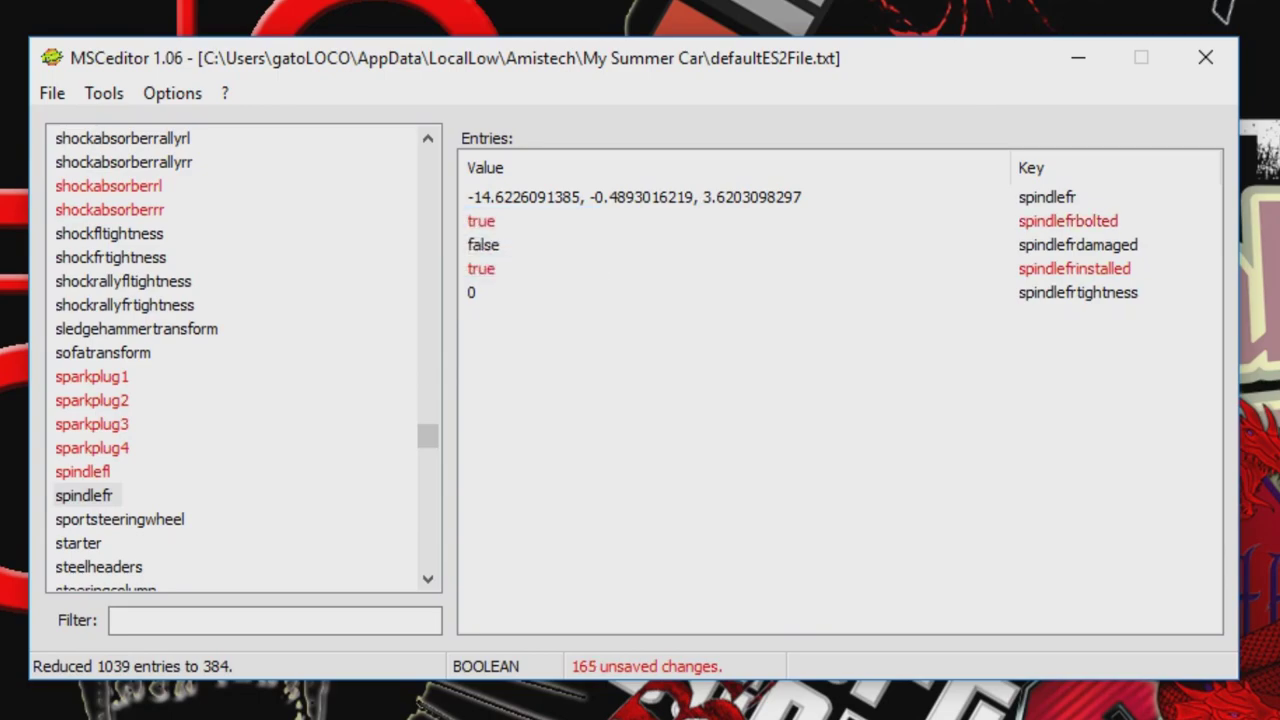
Set starterinstalled and starterbolted to true in the starter entries.
click(78, 543)
double_click(481, 269)
click(475, 311)
double_click(481, 221)
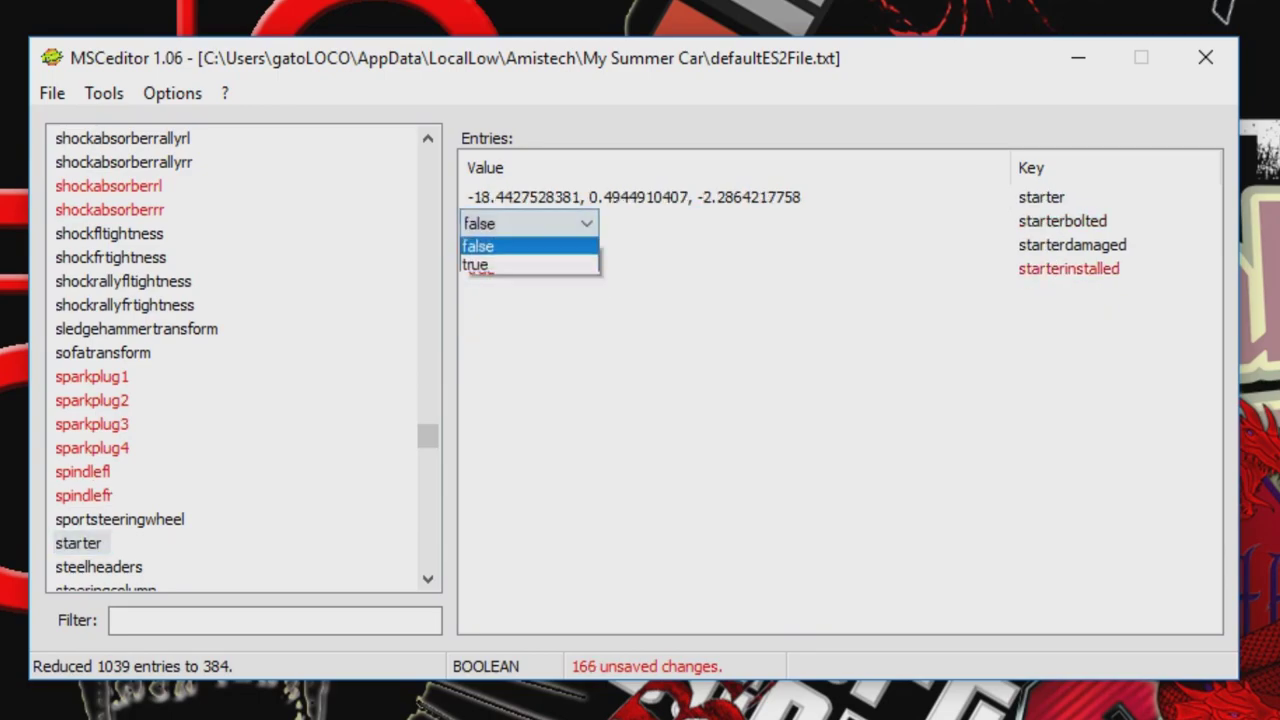
click(477, 266)
Set steeringcolumninstalled and steeringcolumnbolted to true in the steeringcolumn entries.
scroll(240, 355, down, 3)
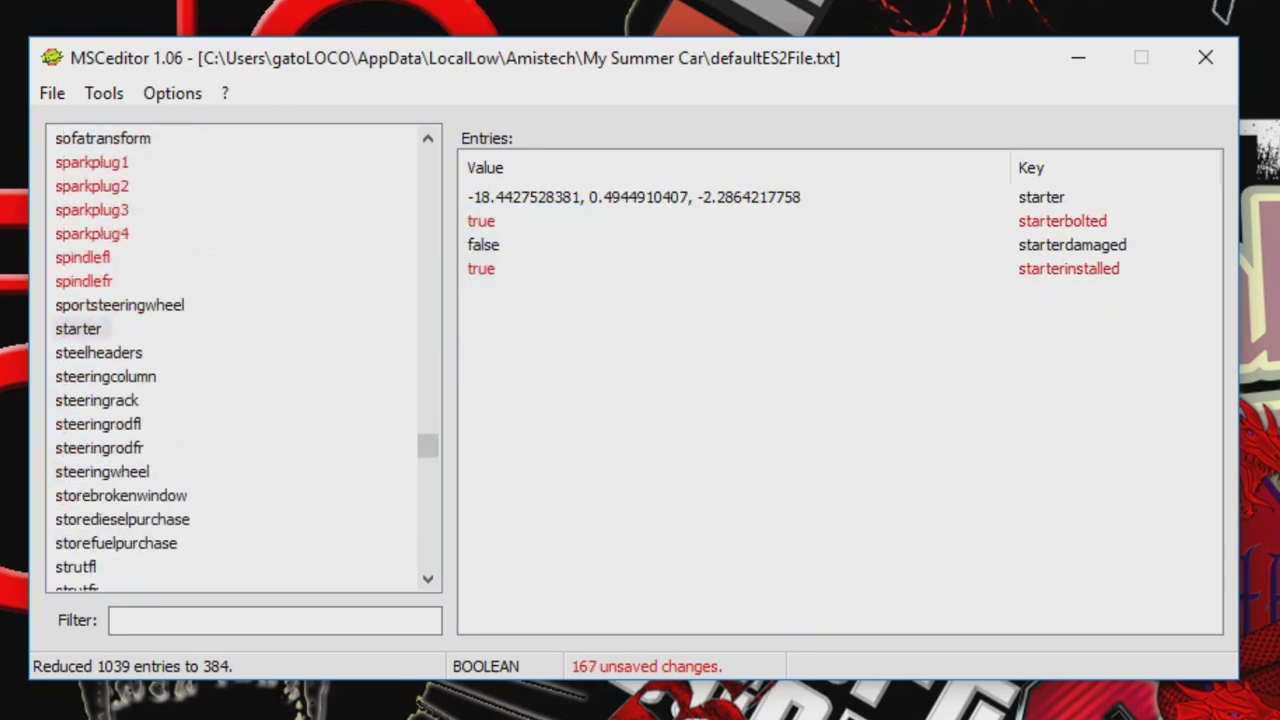
click(99, 353)
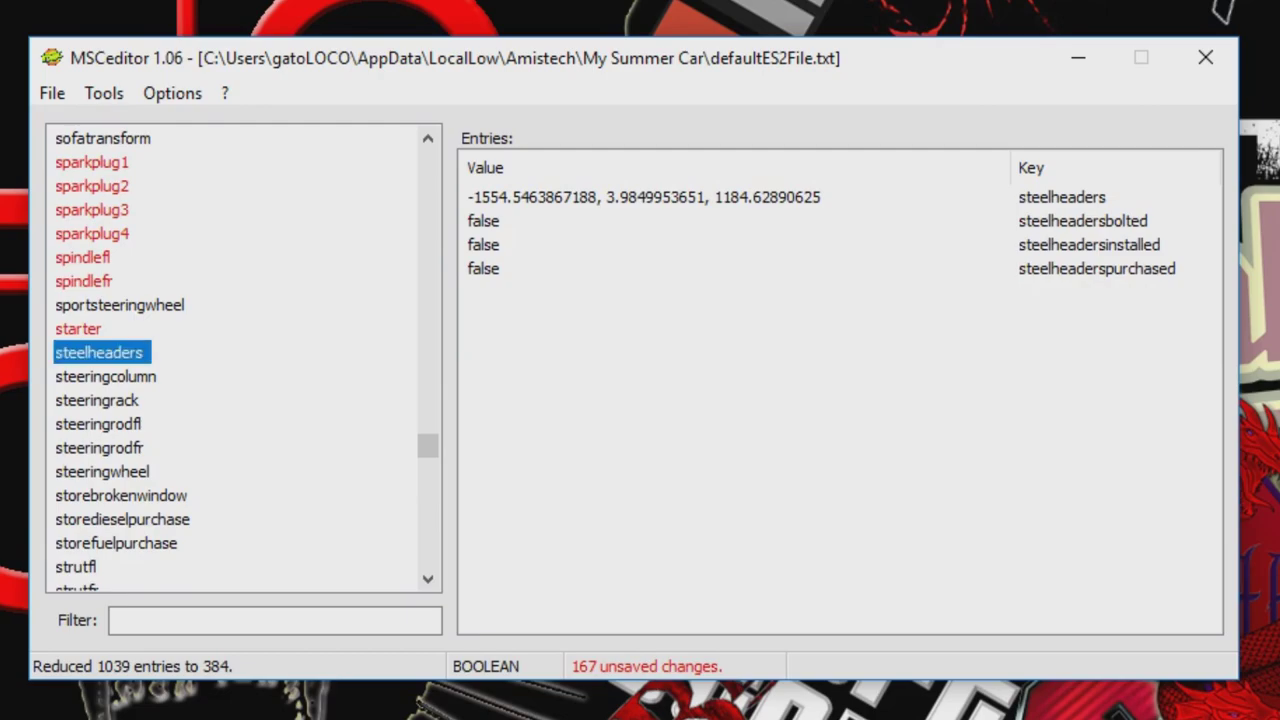
click(105, 377)
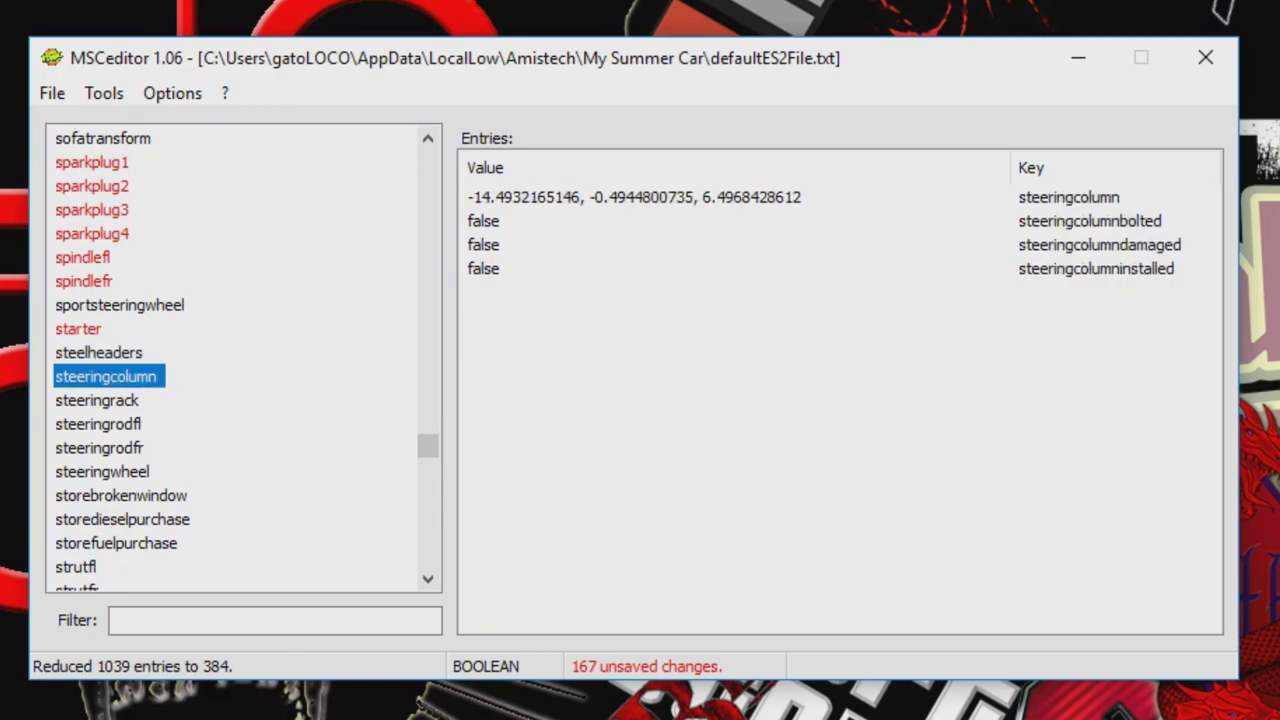
double_click(482, 269)
click(477, 312)
double_click(483, 221)
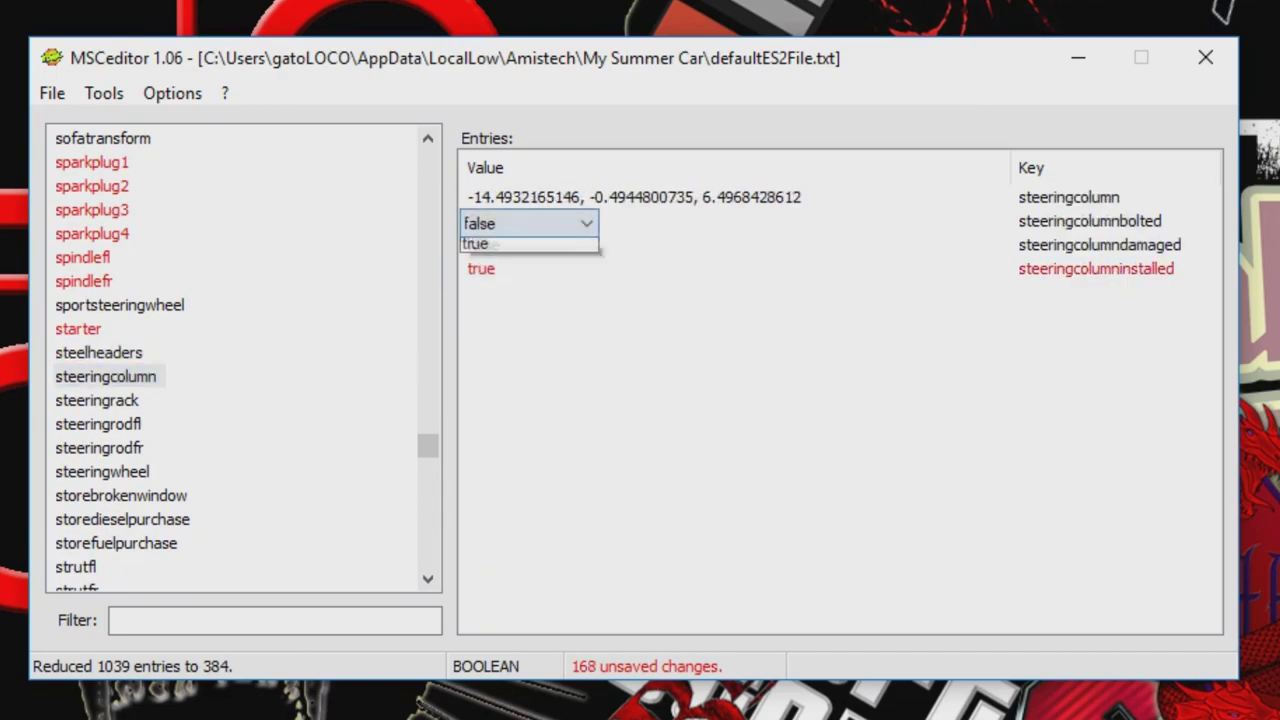
click(478, 267)
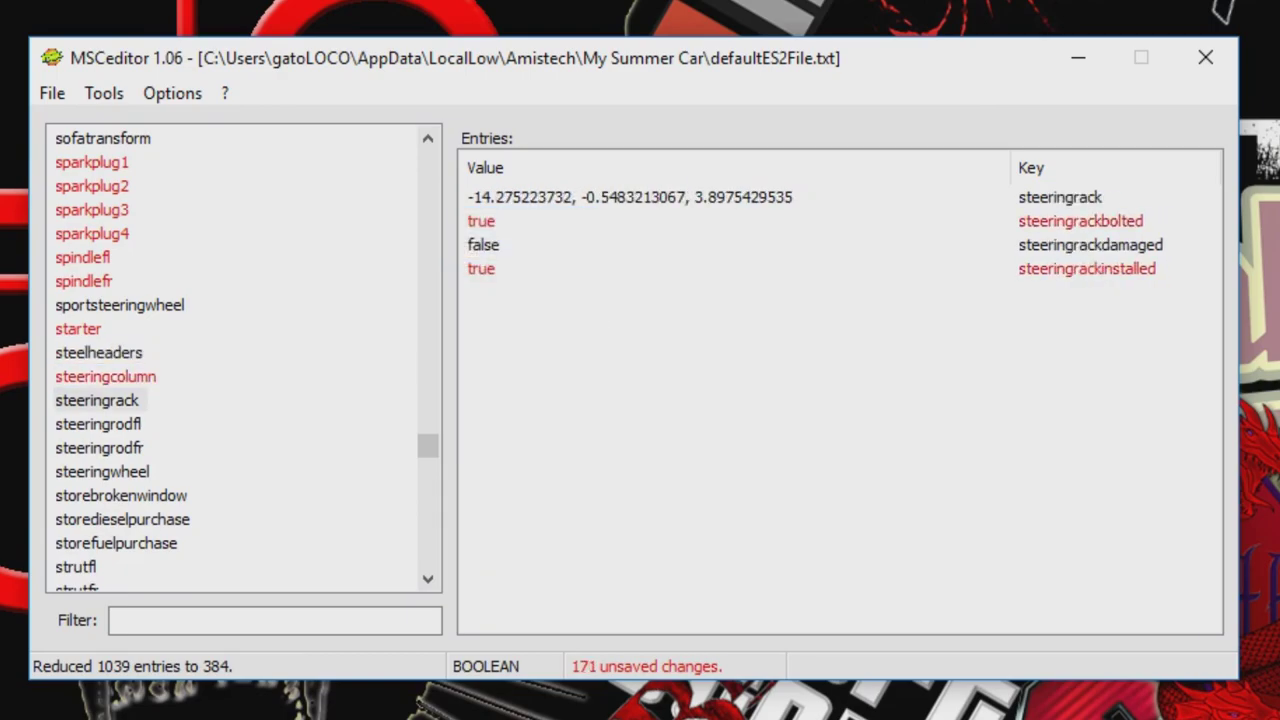
Set the installed and bolted values of steeringrodfl to true.
click(98, 424)
double_click(481, 292)
click(475, 335)
double_click(481, 244)
click(475, 288)
Set steeringrodfrinstalled and steeringrodfrbolted to true in the steeringrodfr entries.
click(98, 448)
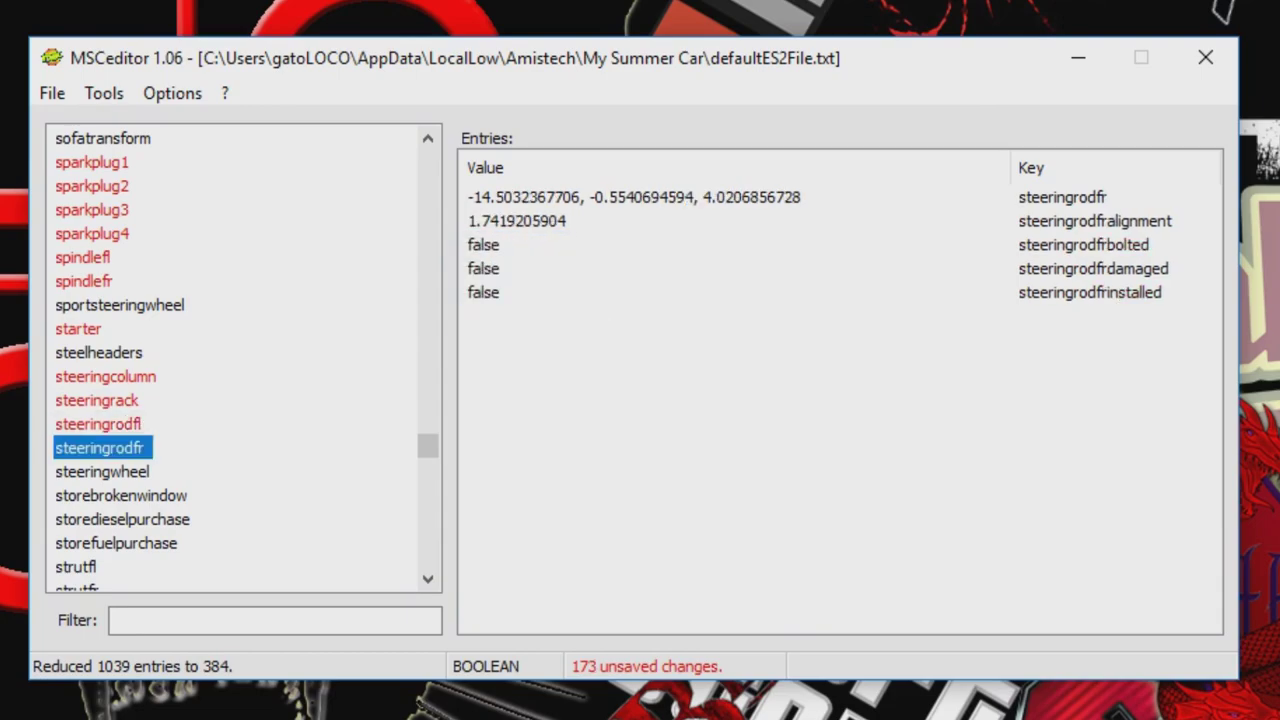
double_click(481, 292)
click(475, 335)
double_click(481, 244)
click(475, 288)
Set steeringwheelinstalled and steeringwheelbolted to true in the steeringwheel entries.
click(102, 471)
double_click(481, 268)
click(475, 312)
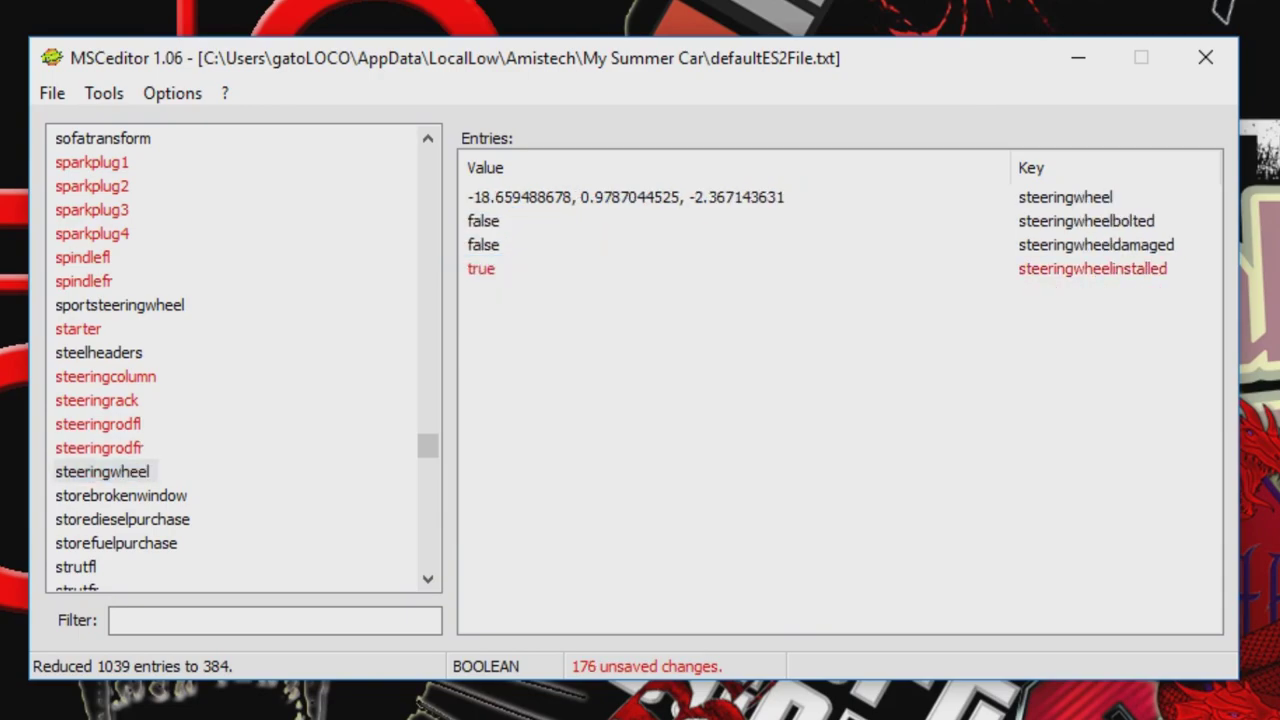
double_click(481, 220)
click(475, 267)
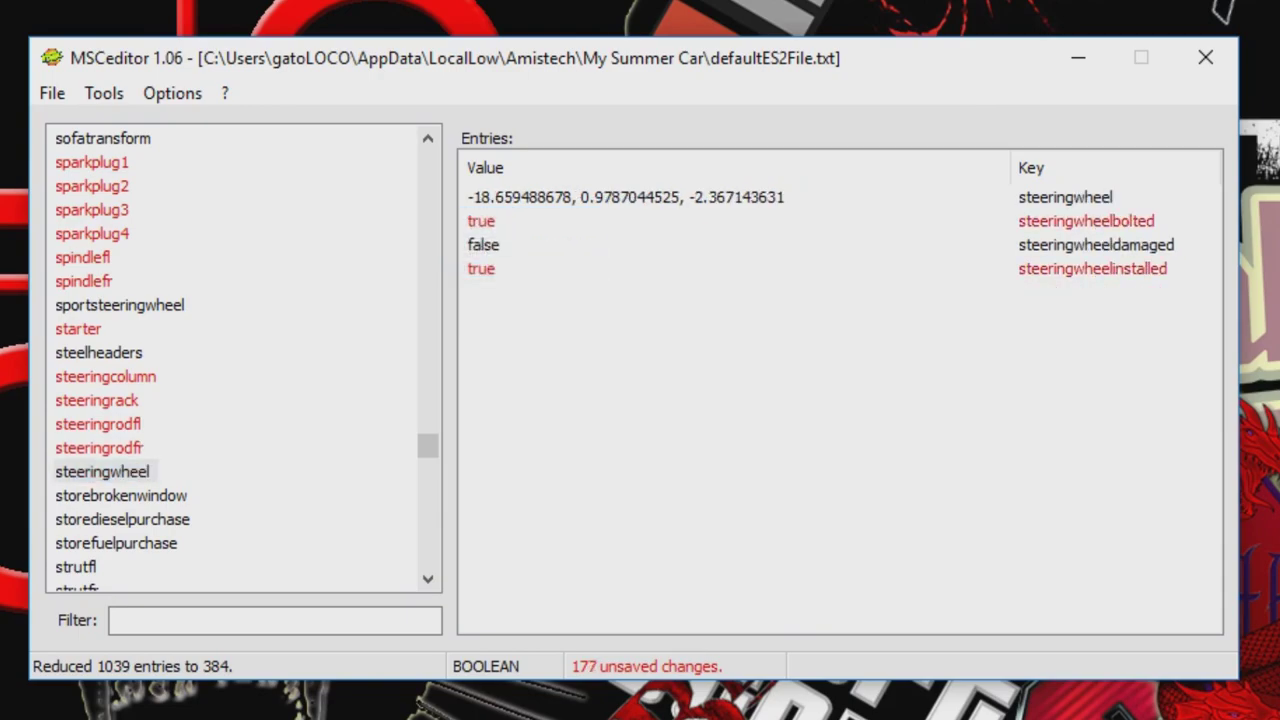
Open the strutfl entries.
scroll(78, 424, down, 2)
click(78, 424)
click(483, 388)
click(483, 390)
click(478, 415)
click(483, 388)
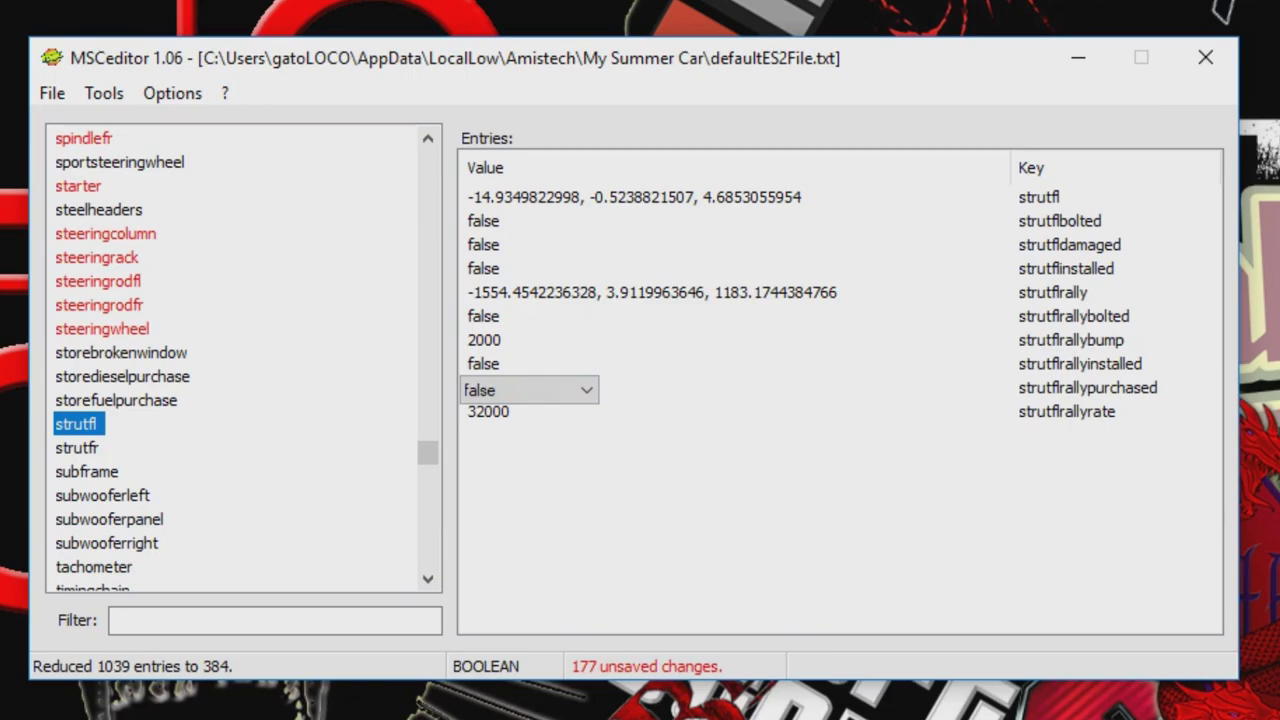
Set strutflinstalled and strutflbolted to true, using the standard strut rather than the rally one.
click(483, 269)
click(483, 271)
click(478, 314)
click(483, 221)
click(483, 223)
click(478, 266)
Set strutfrinstalled and strutfrbolted to true in the strutfr entries.
click(77, 448)
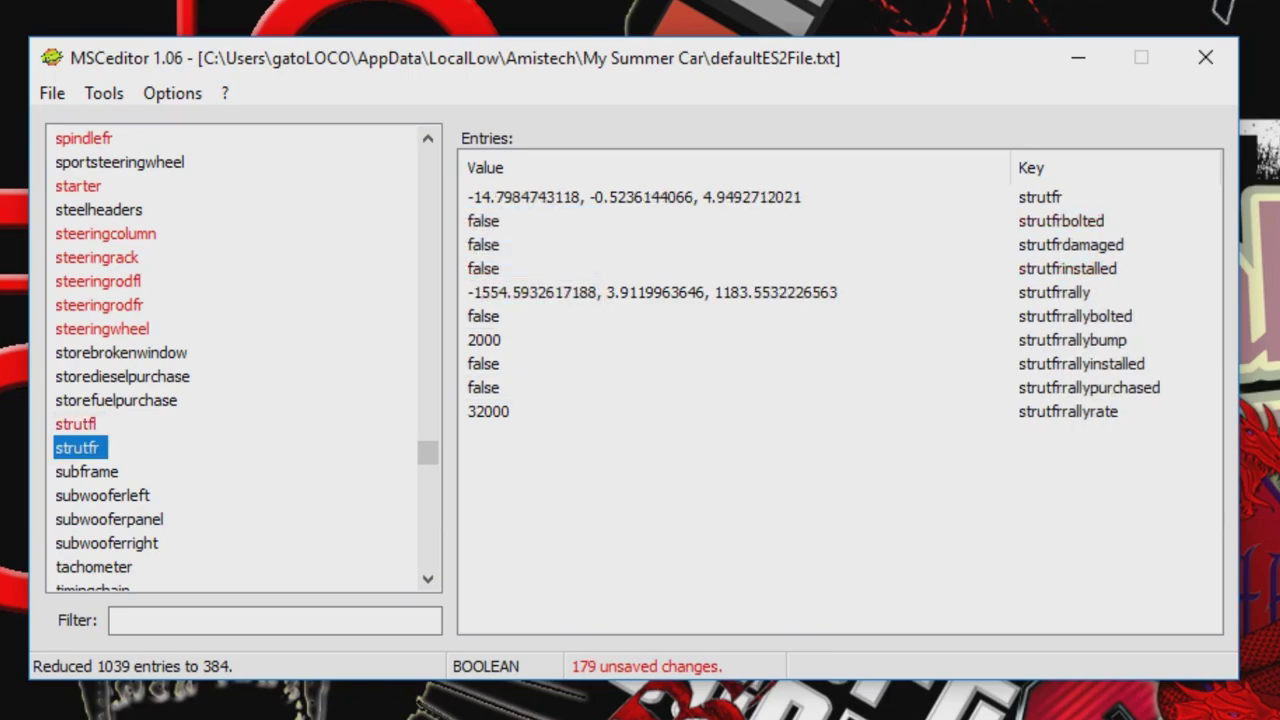
double_click(481, 268)
click(475, 309)
double_click(481, 220)
click(475, 267)
Set subframeinstalled and subframebolted to true in the subframe entries.
click(87, 472)
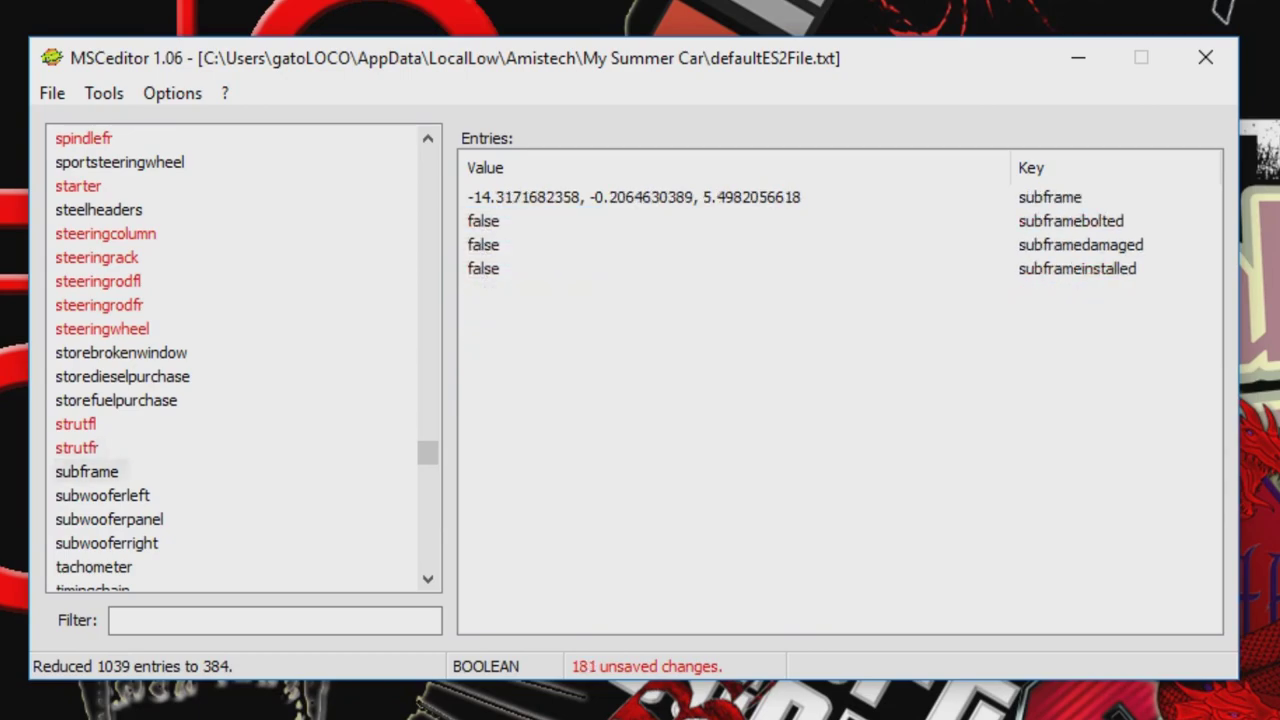
double_click(483, 269)
click(479, 296)
click(483, 269)
click(483, 271)
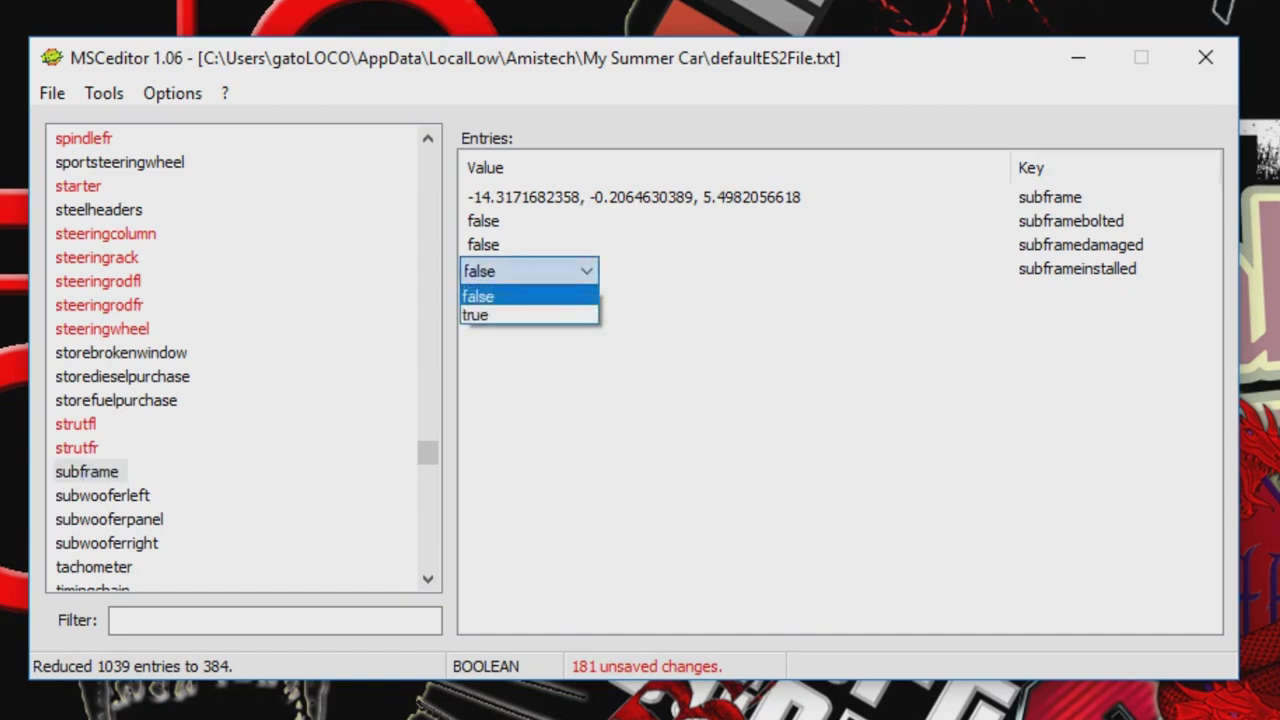
click(475, 315)
double_click(481, 221)
click(528, 221)
click(475, 265)
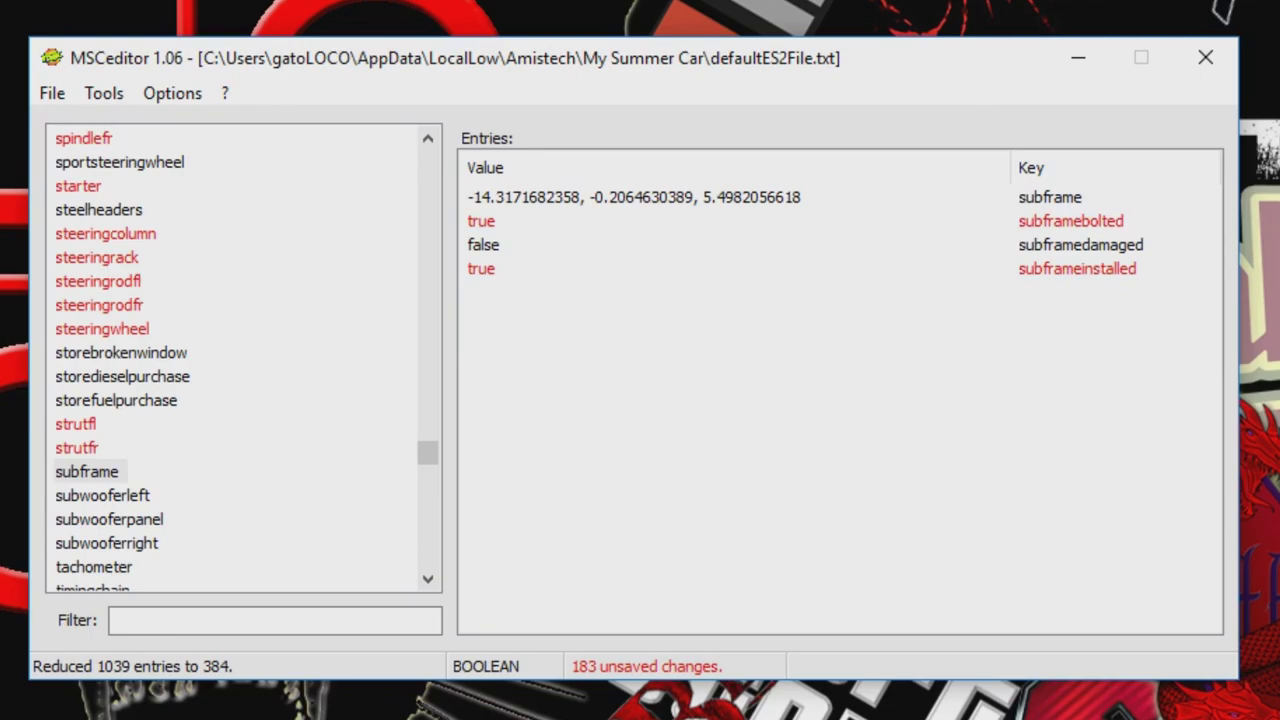
Set timingchaininstalled to true in the timingchain entries.
scroll(92, 450, down, 2)
click(92, 448)
click(487, 269)
click(487, 271)
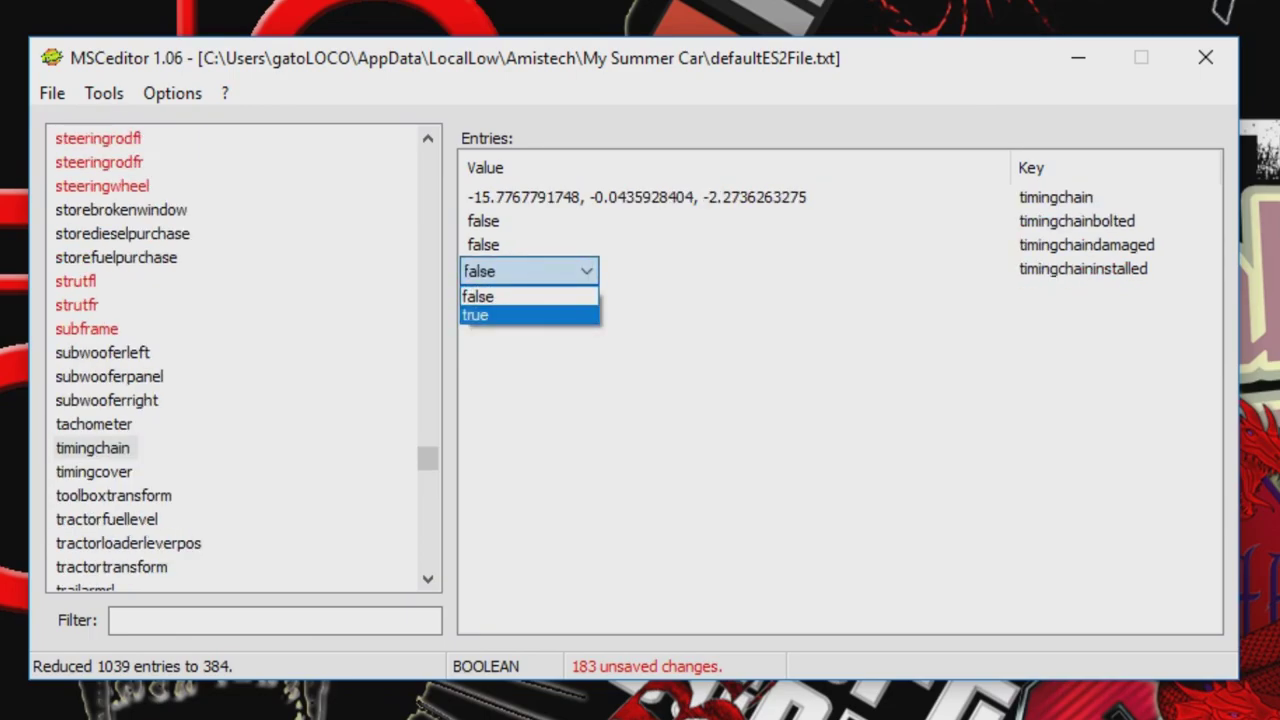
click(475, 315)
Try setting timingchainbolted to true, and put it back to false.
double_click(481, 221)
click(528, 221)
click(475, 265)
click(481, 221)
click(481, 222)
click(481, 250)
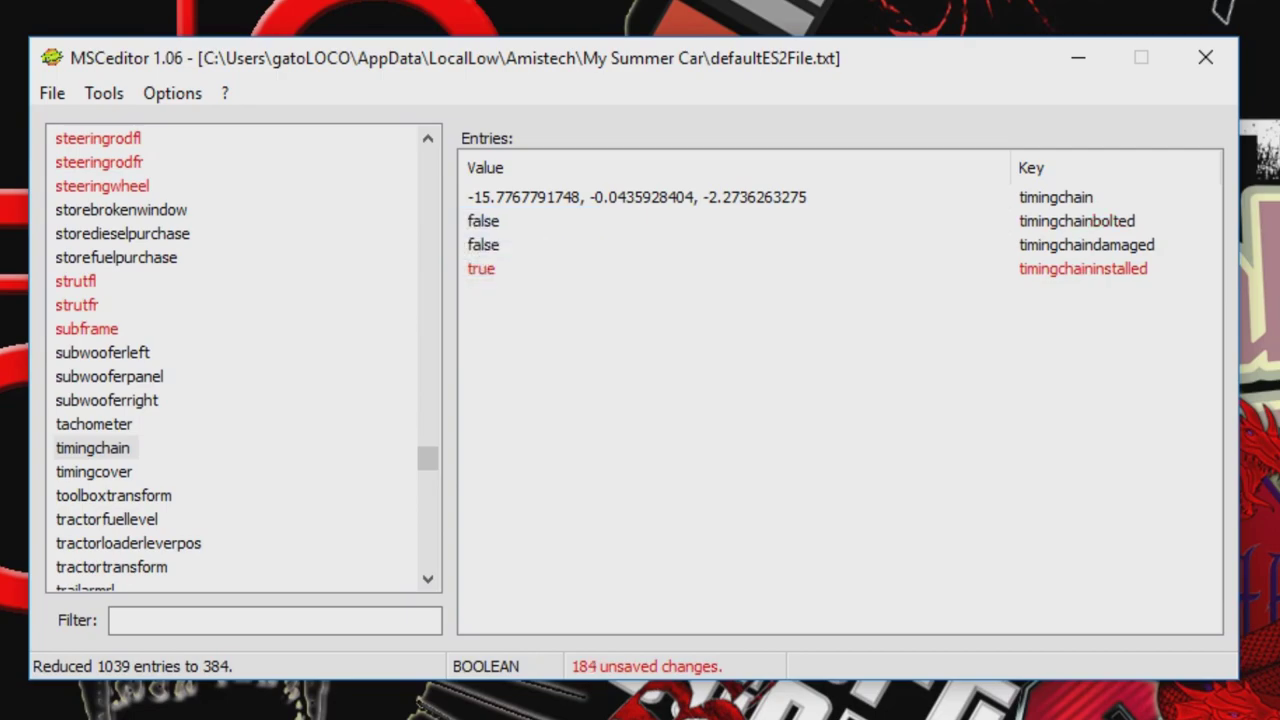
Set timingcoverinstalled and timingcoverbolted to true in the timingcover entries.
click(94, 472)
click(484, 269)
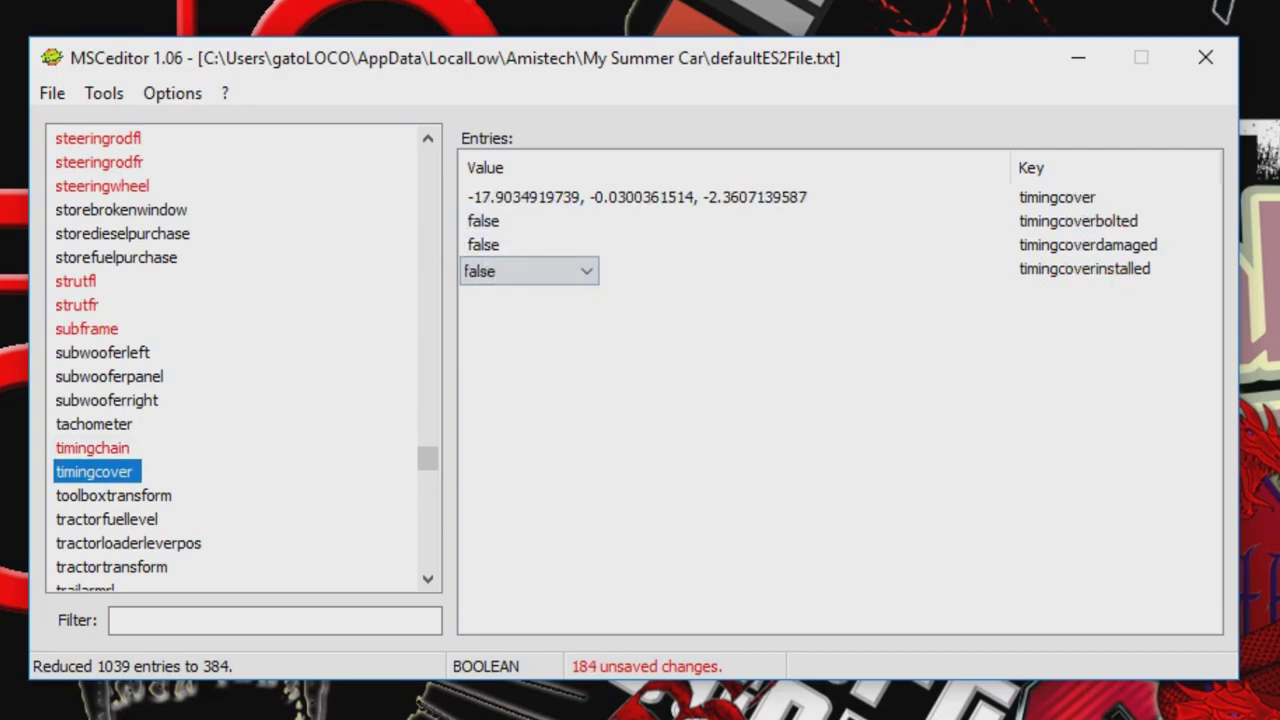
click(490, 271)
click(484, 315)
click(484, 221)
click(490, 223)
click(484, 267)
Set trailarmrlinstalled and trailarmrlbolted to true in the trailarmrl entries.
scroll(94, 460, down, 2)
click(85, 448)
click(484, 269)
click(490, 271)
click(484, 315)
click(484, 221)
click(586, 223)
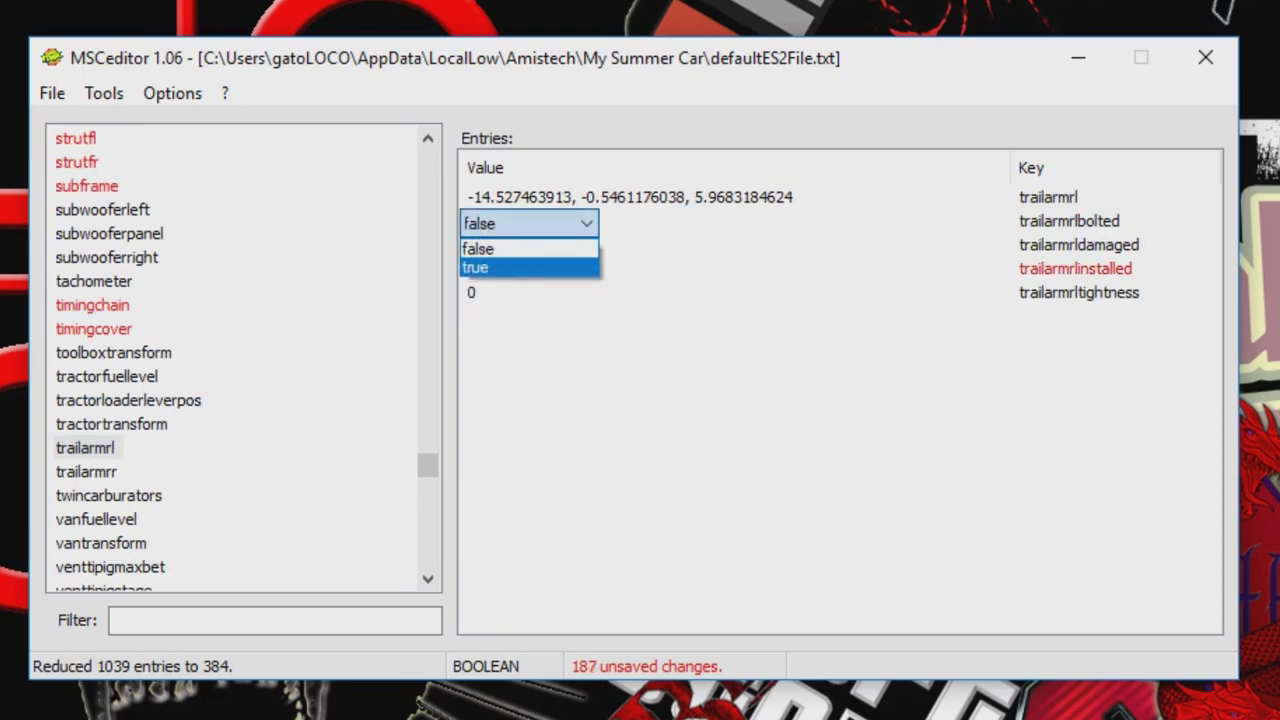
click(480, 266)
Set trailarmrrinstalled and trailarmrrbolted to true in the trailarmrr entries.
click(86, 471)
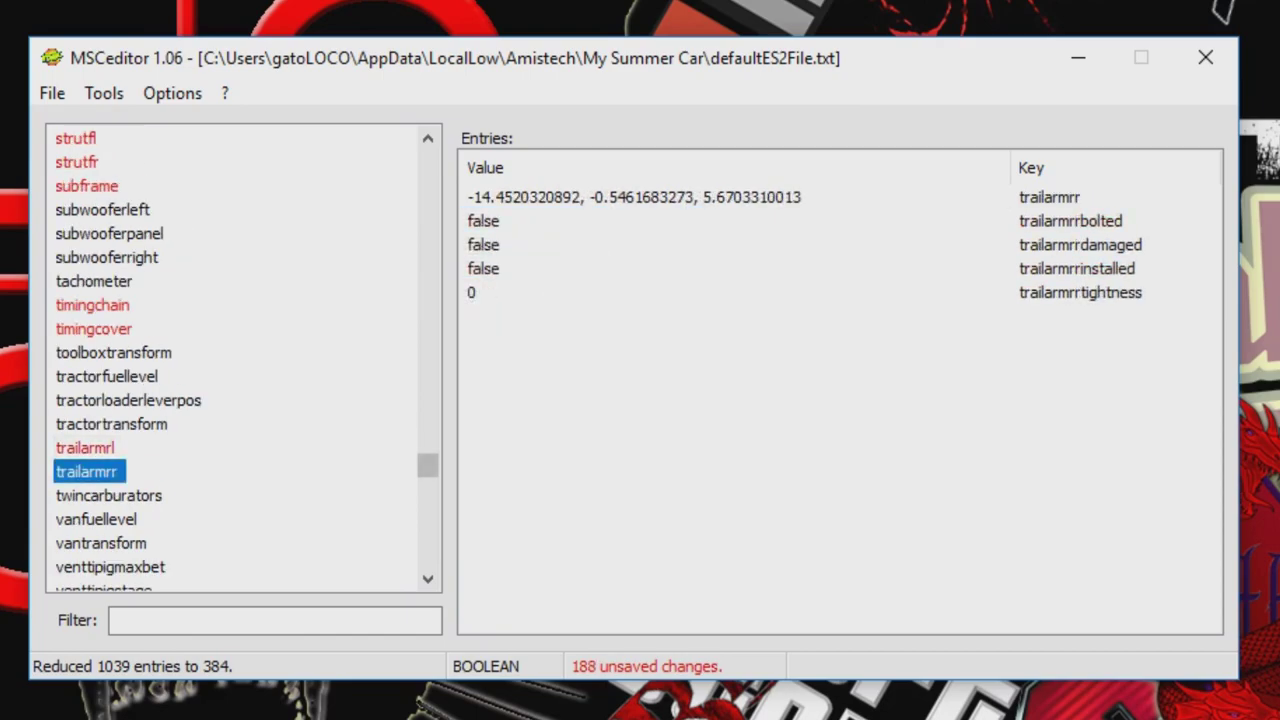
double_click(483, 268)
click(586, 268)
click(480, 314)
click(484, 221)
click(586, 223)
click(480, 267)
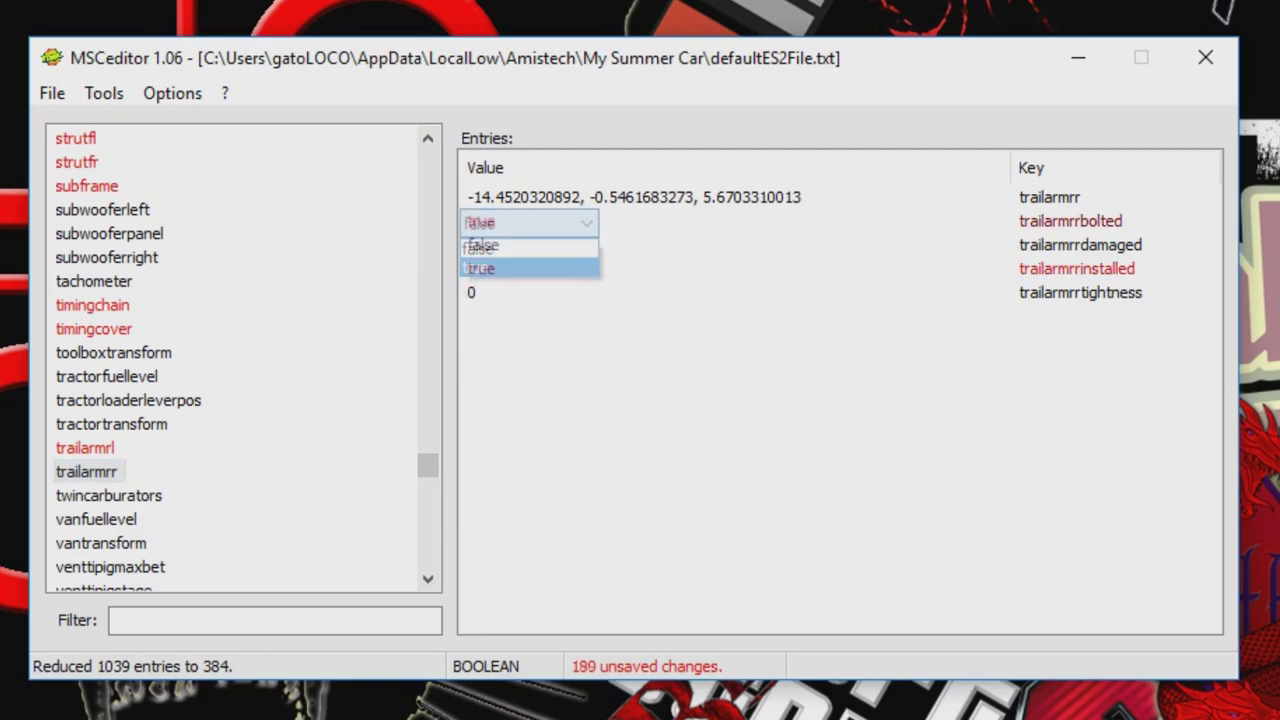
Set waterpumppulleyinstalled and waterpumppulleybolted to true in the waterpump entries.
scroll(94, 450, down, 3)
click(94, 448)
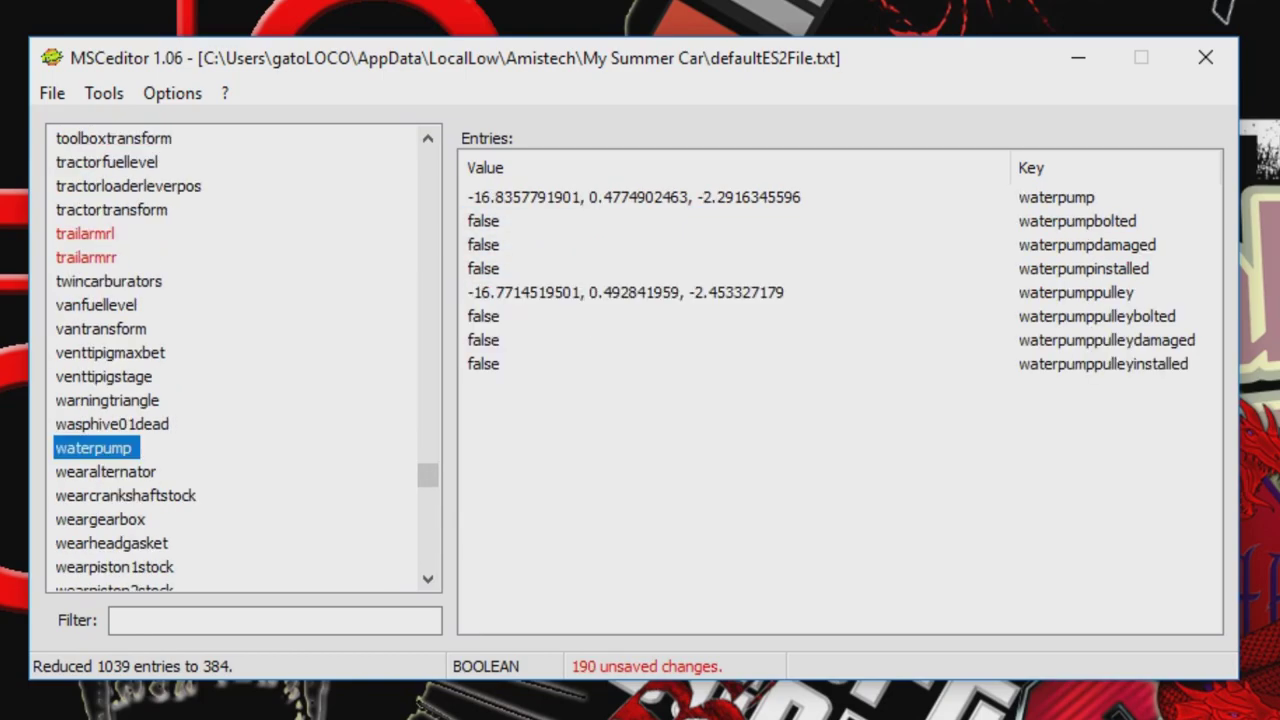
double_click(483, 363)
click(586, 366)
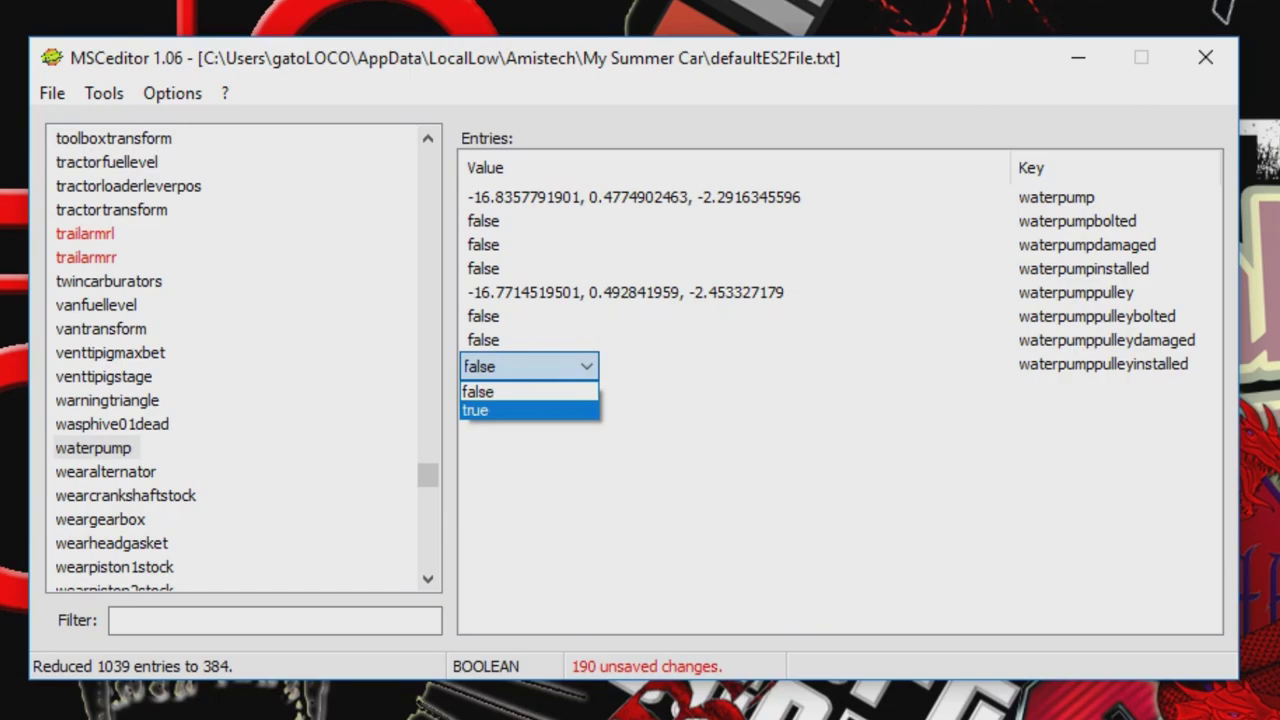
click(478, 410)
double_click(483, 316)
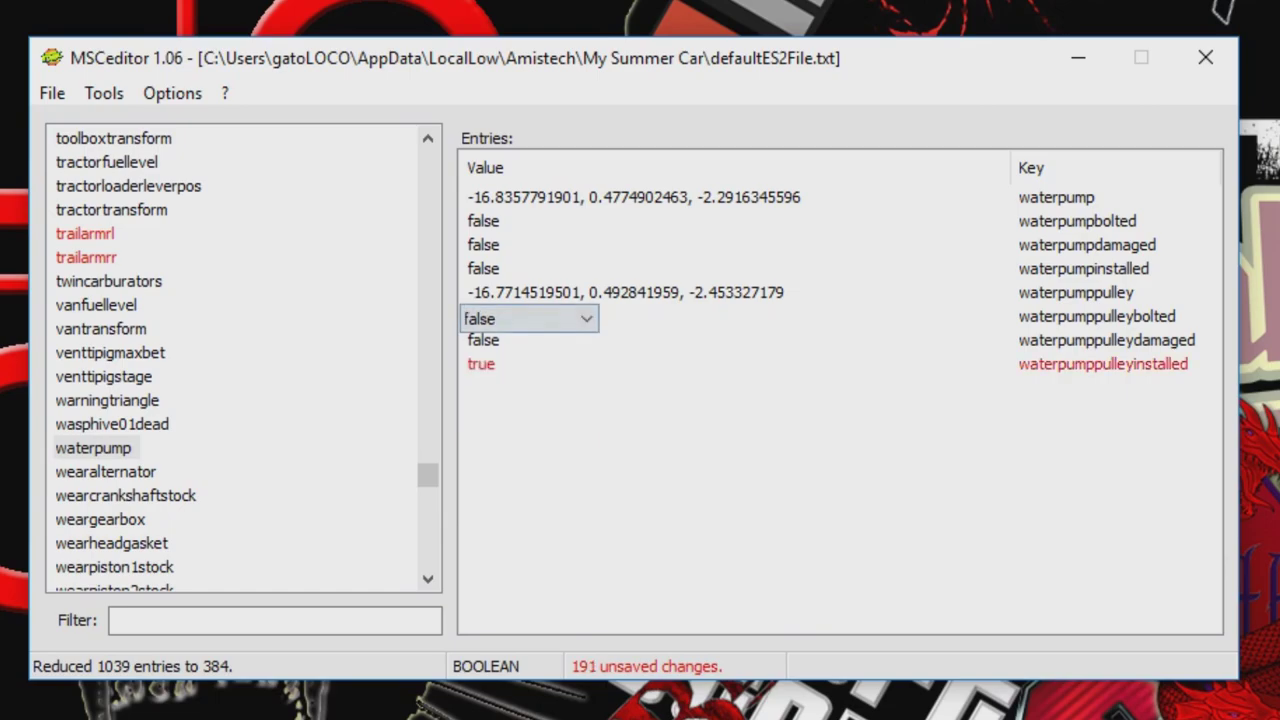
click(586, 318)
click(478, 361)
Set waterpumpinstalled and waterpumpbolted to true in the waterpump entries.
double_click(483, 268)
click(586, 270)
click(478, 313)
double_click(483, 221)
click(586, 223)
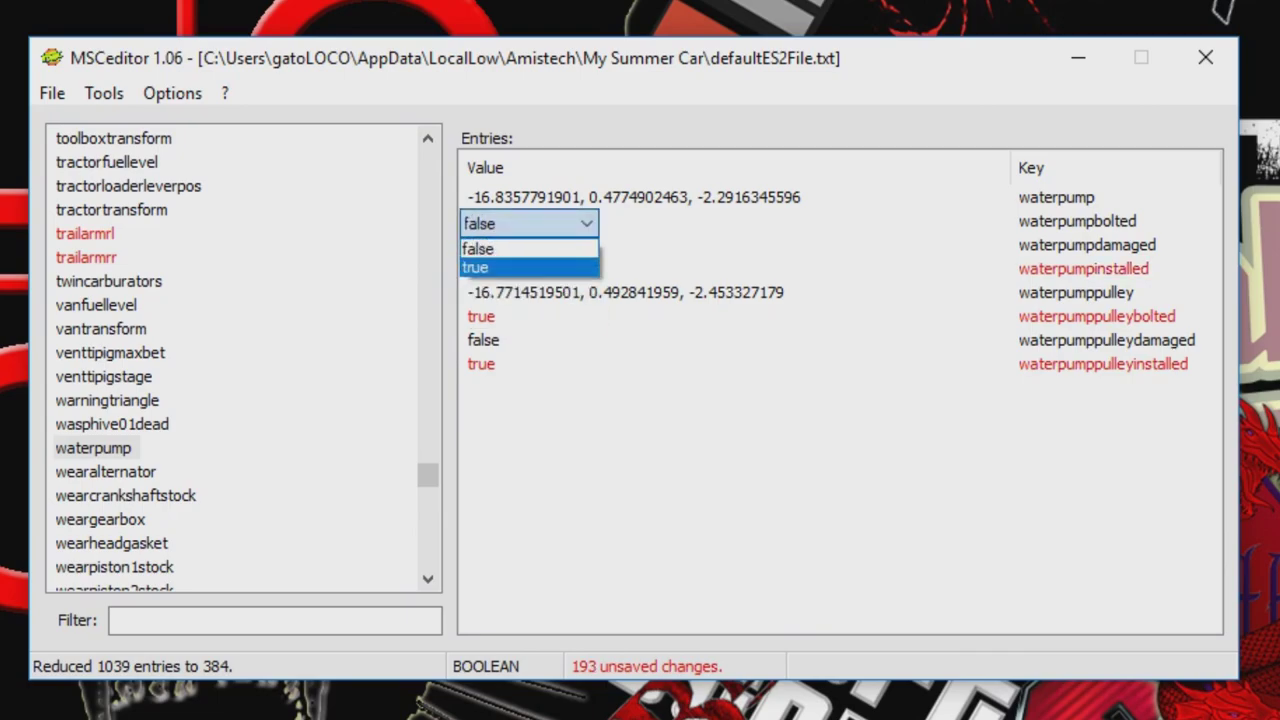
click(478, 266)
Set wishboneflinstalled and wishboneflbolted to true in the wishbonefl entries.
click(105, 472)
scroll(105, 472, down, 20)
click(92, 424)
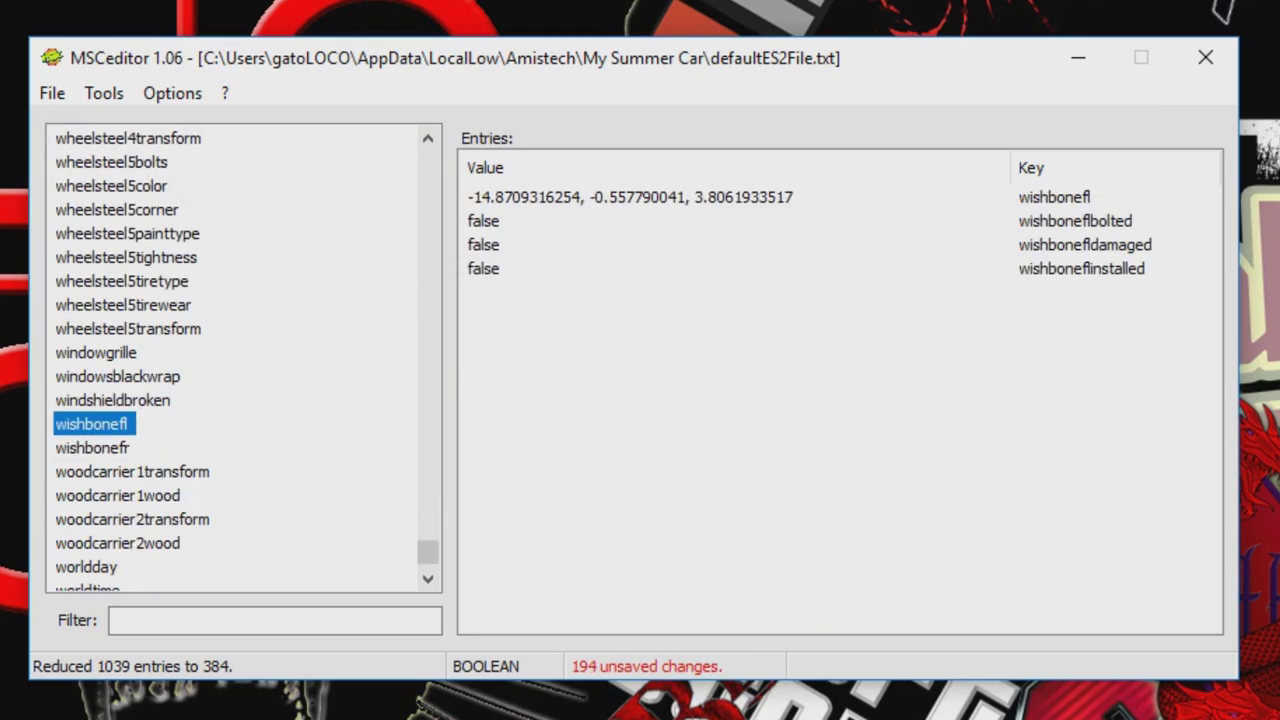
double_click(483, 268)
click(586, 270)
click(478, 313)
double_click(483, 221)
click(586, 223)
click(478, 266)
Set wishbonefrinstalled and wishbonefrbolted to true in the wishbonefr entries.
click(92, 447)
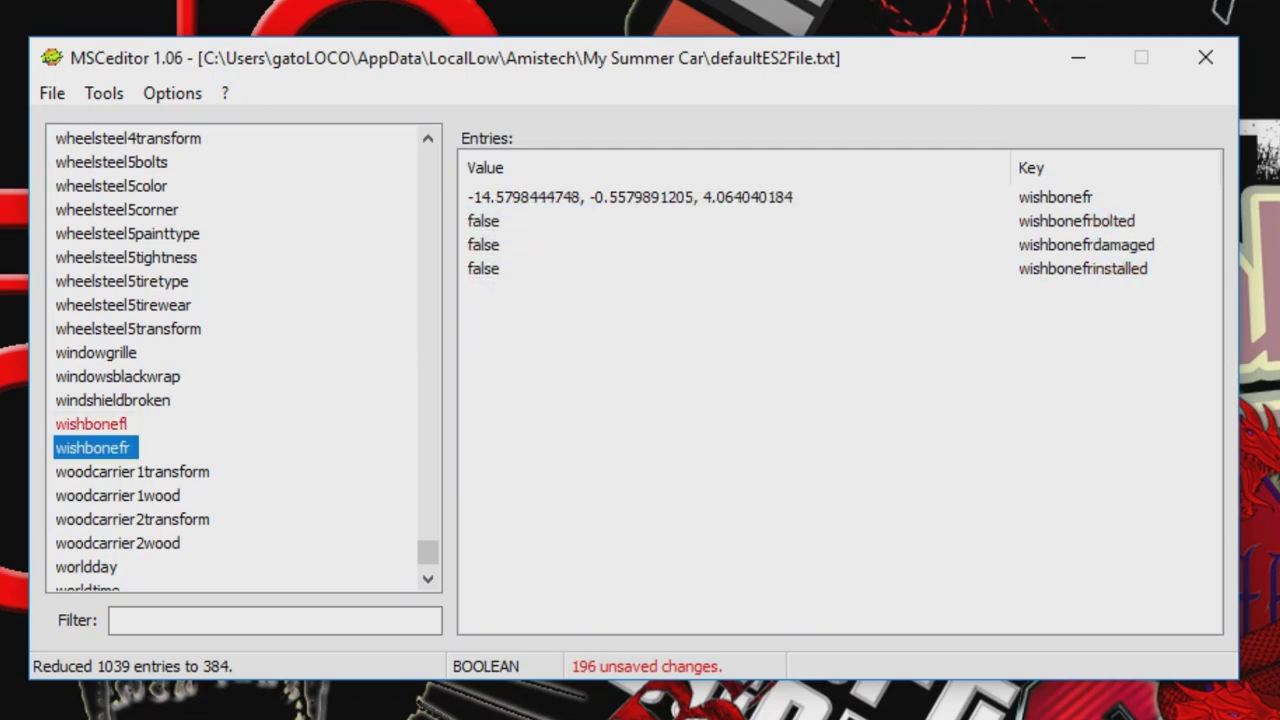
double_click(483, 268)
click(586, 271)
click(478, 313)
double_click(483, 221)
click(586, 223)
click(478, 266)
Open the Satsuma report for the car and save the changes to the save file.
scroll(88, 519, down, 1)
click(88, 519)
drag(428, 555, 428, 160)
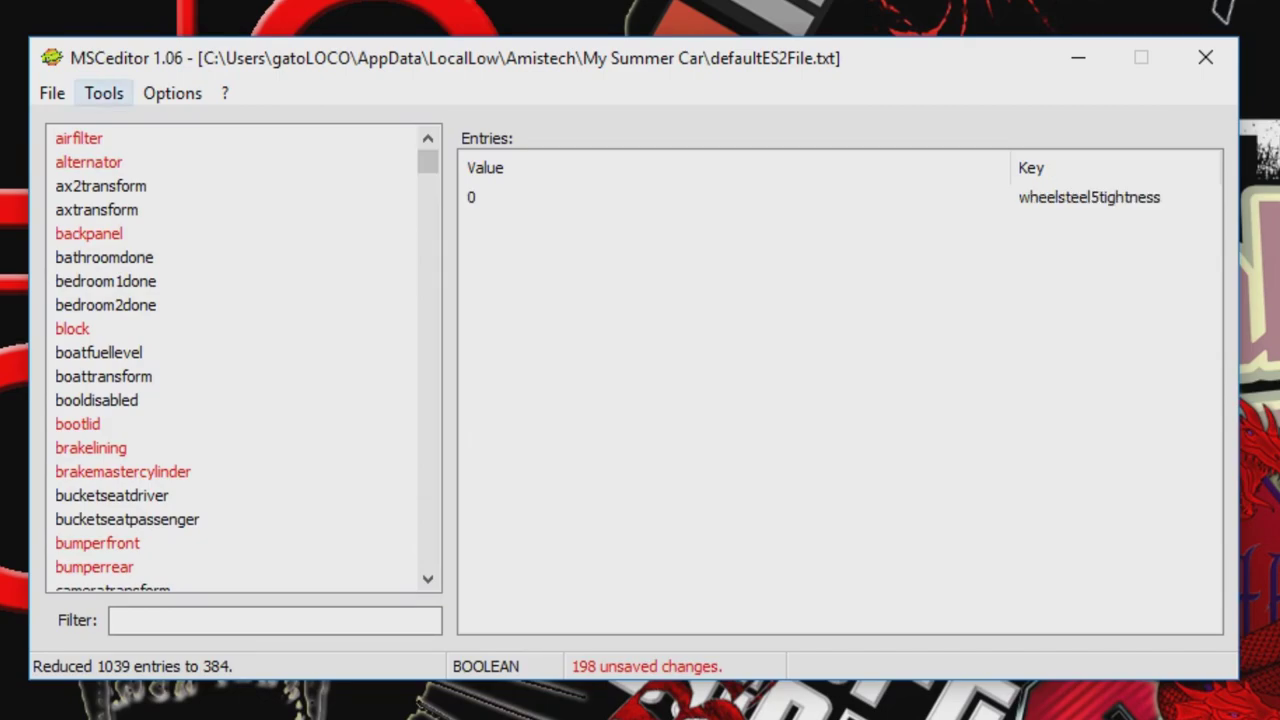
click(104, 93)
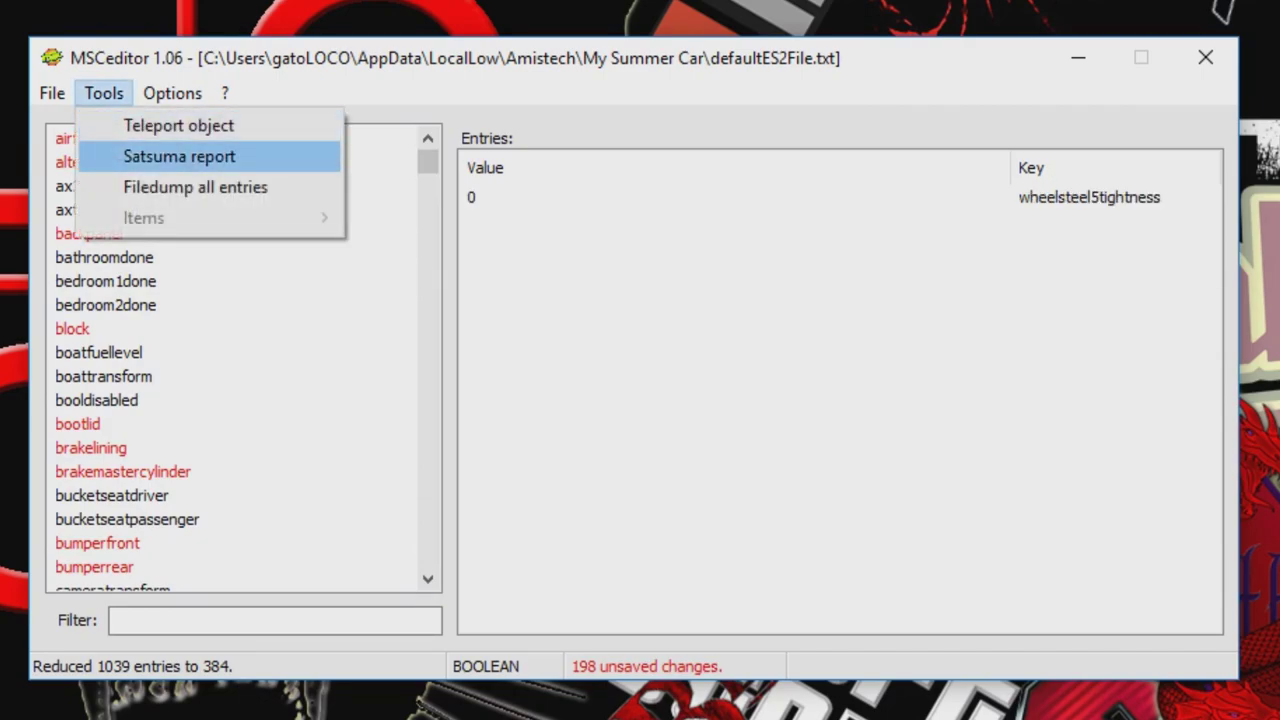
click(179, 156)
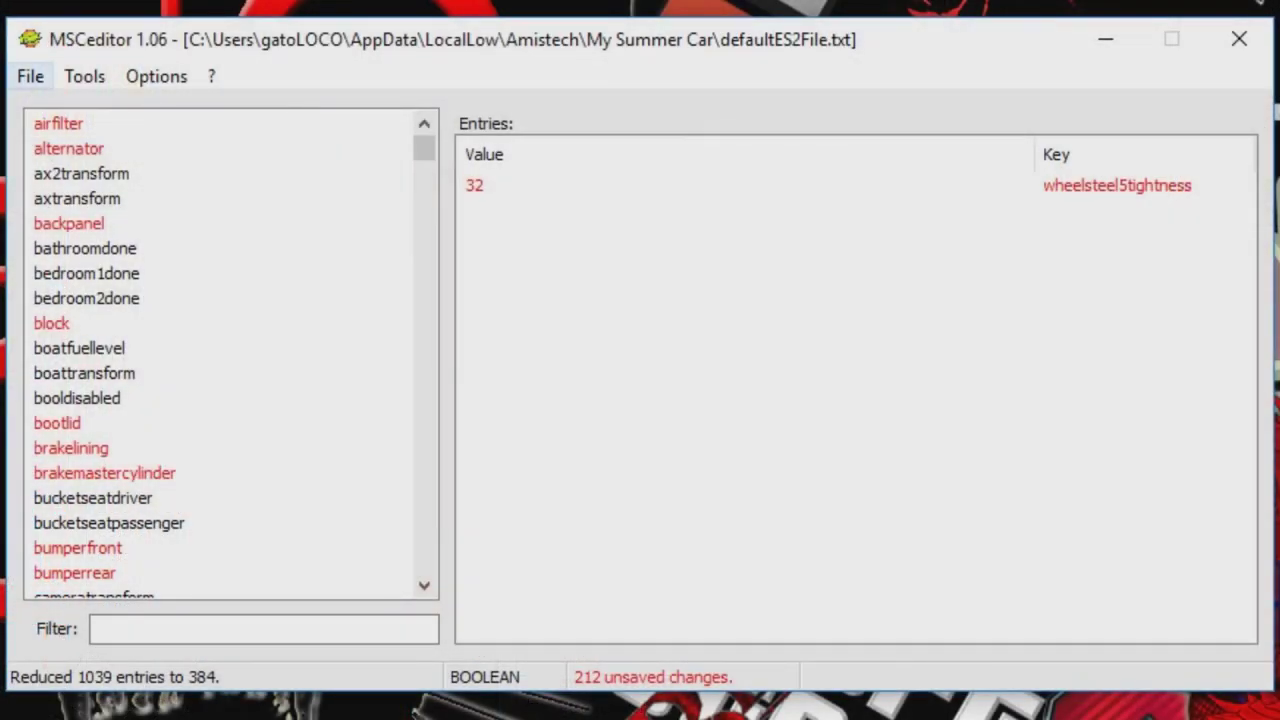
click(30, 76)
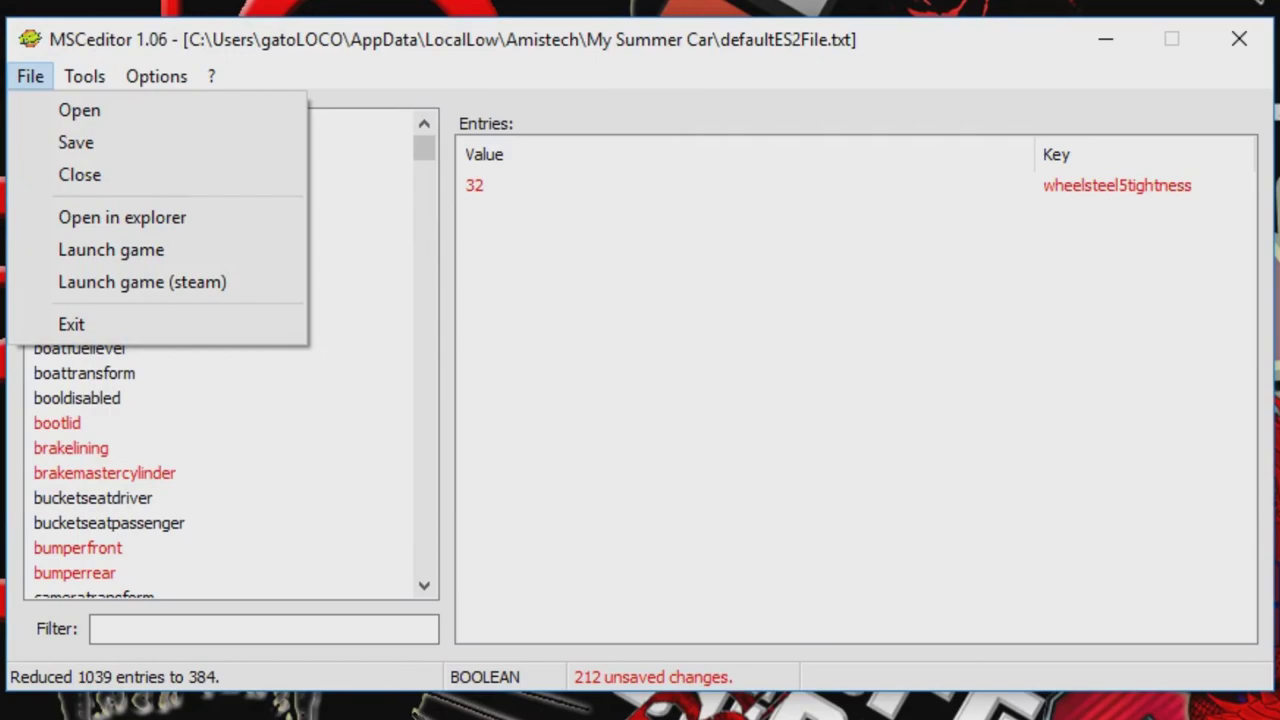
click(75, 142)
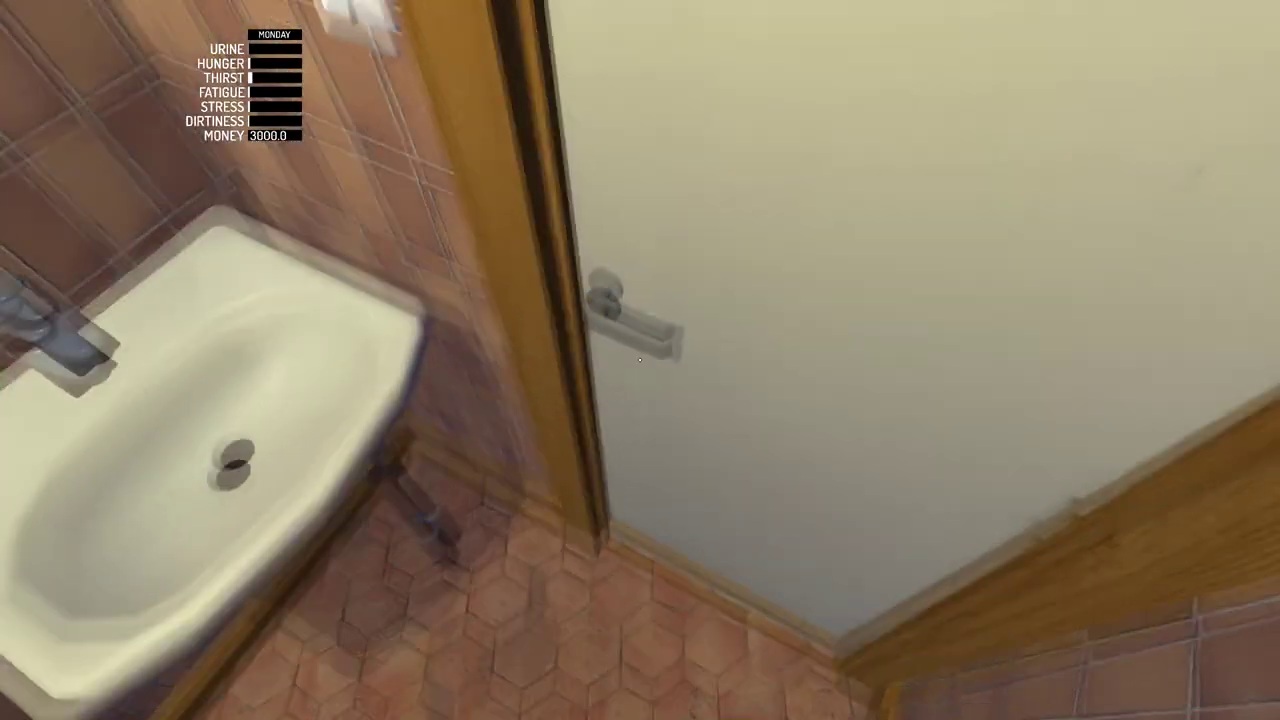
Switch to My Summer Car and fit the oil filter onto the car's engine.
click(640, 360)
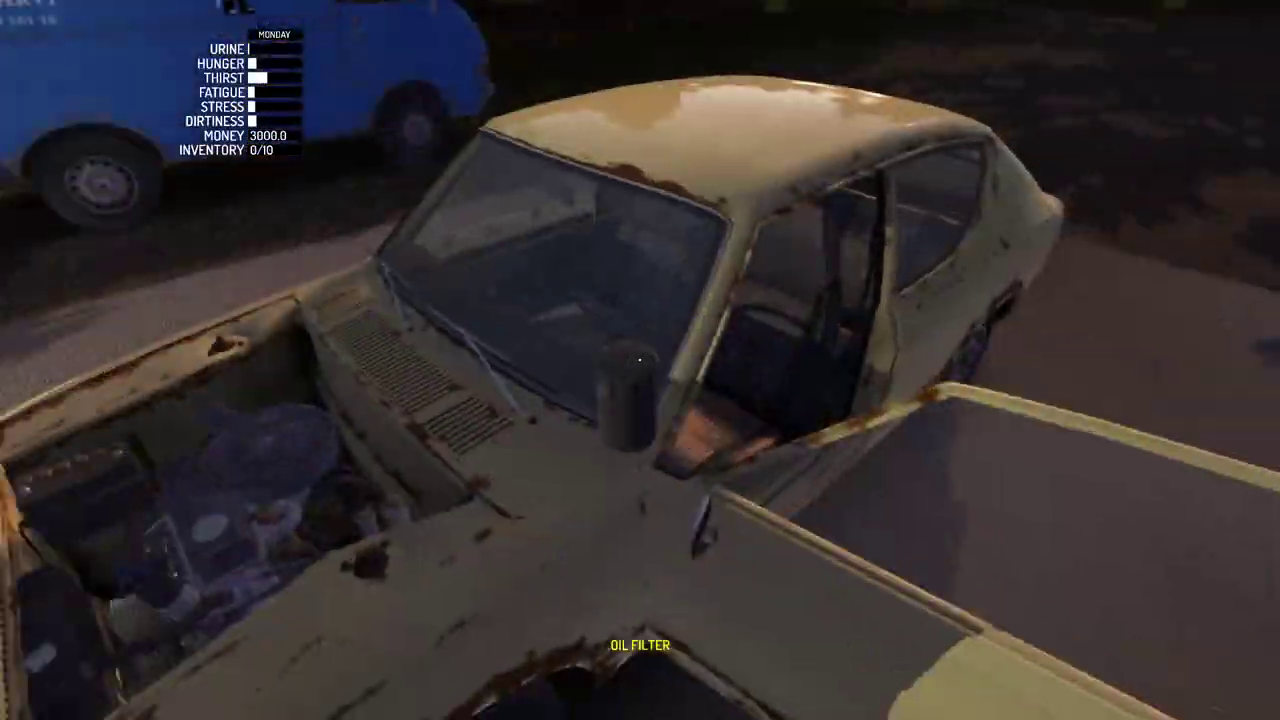
key(w)
key(s)
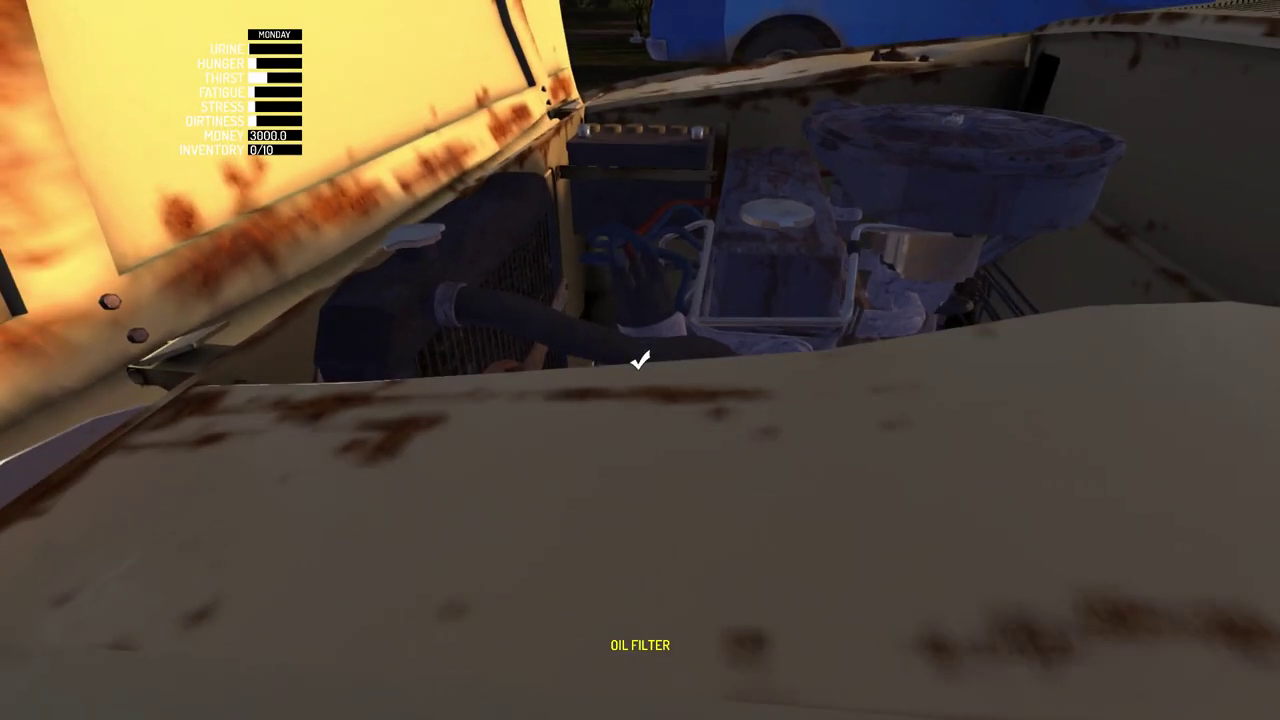
click(640, 360)
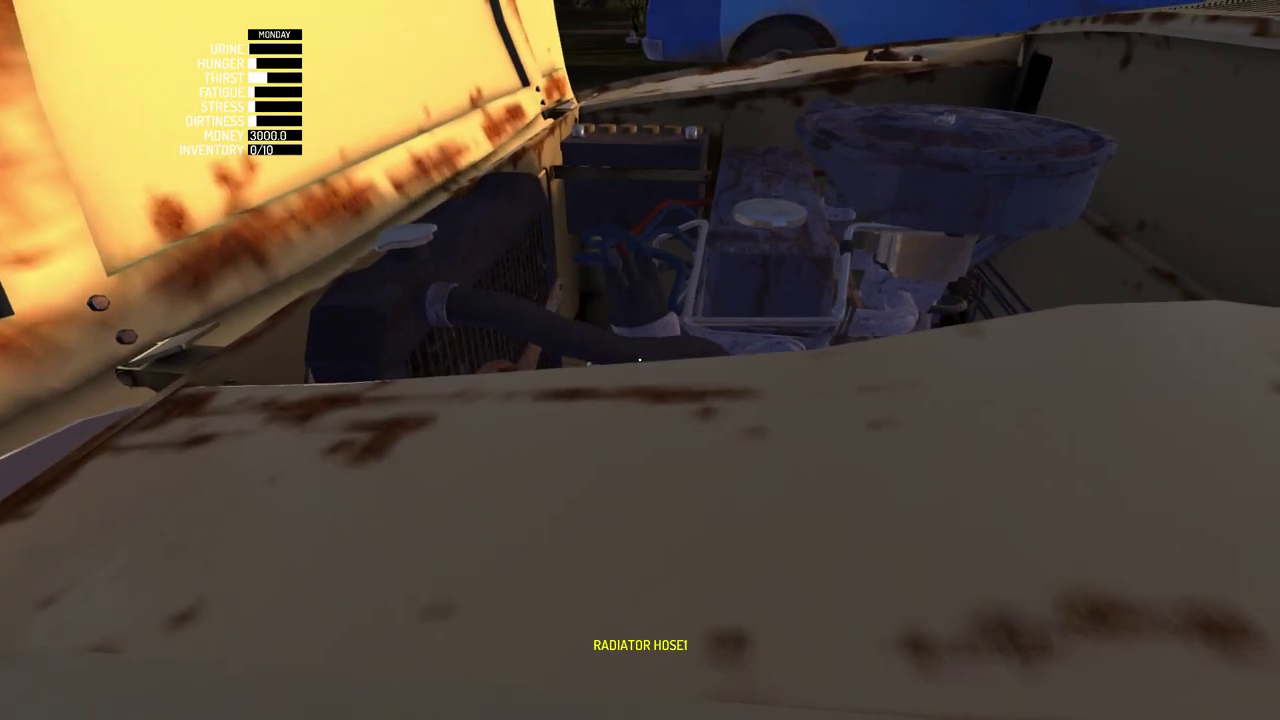
key(q)
right_click(640, 360)
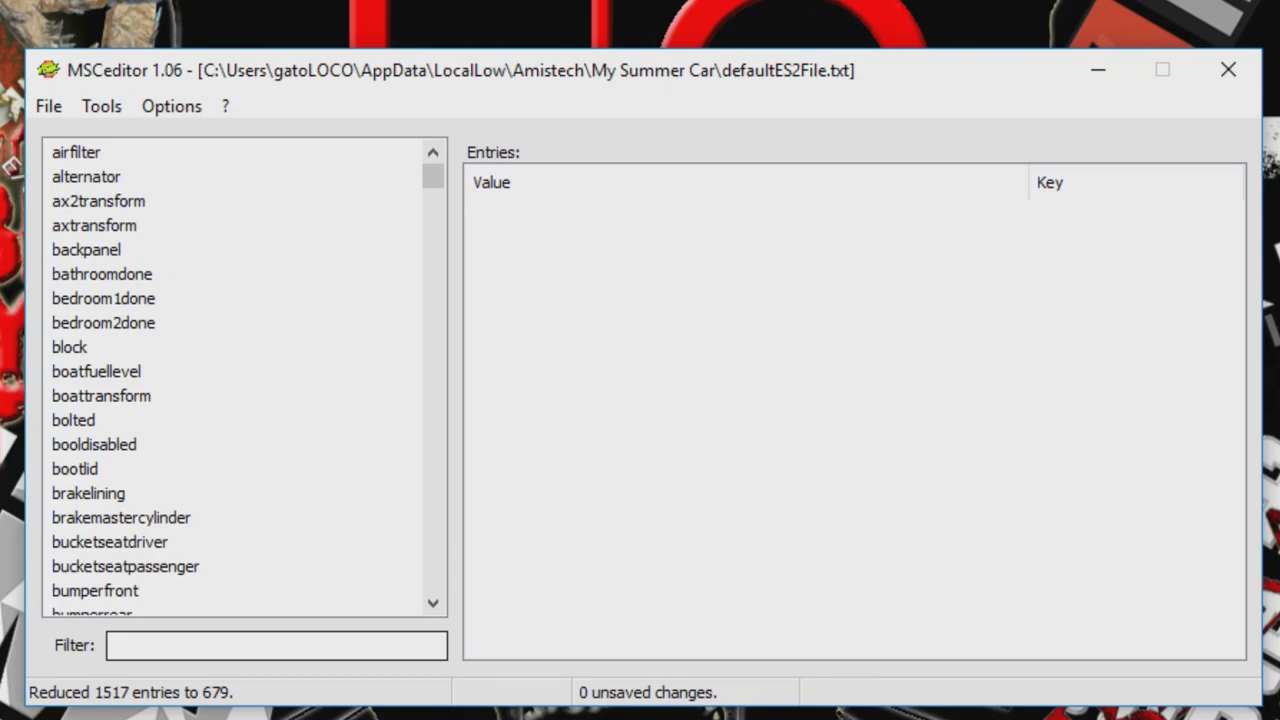
In MSCeditor, filter the save file entries by "wheel" and view the wheelsteel1transform entry.
click(276, 646)
text(wheel)
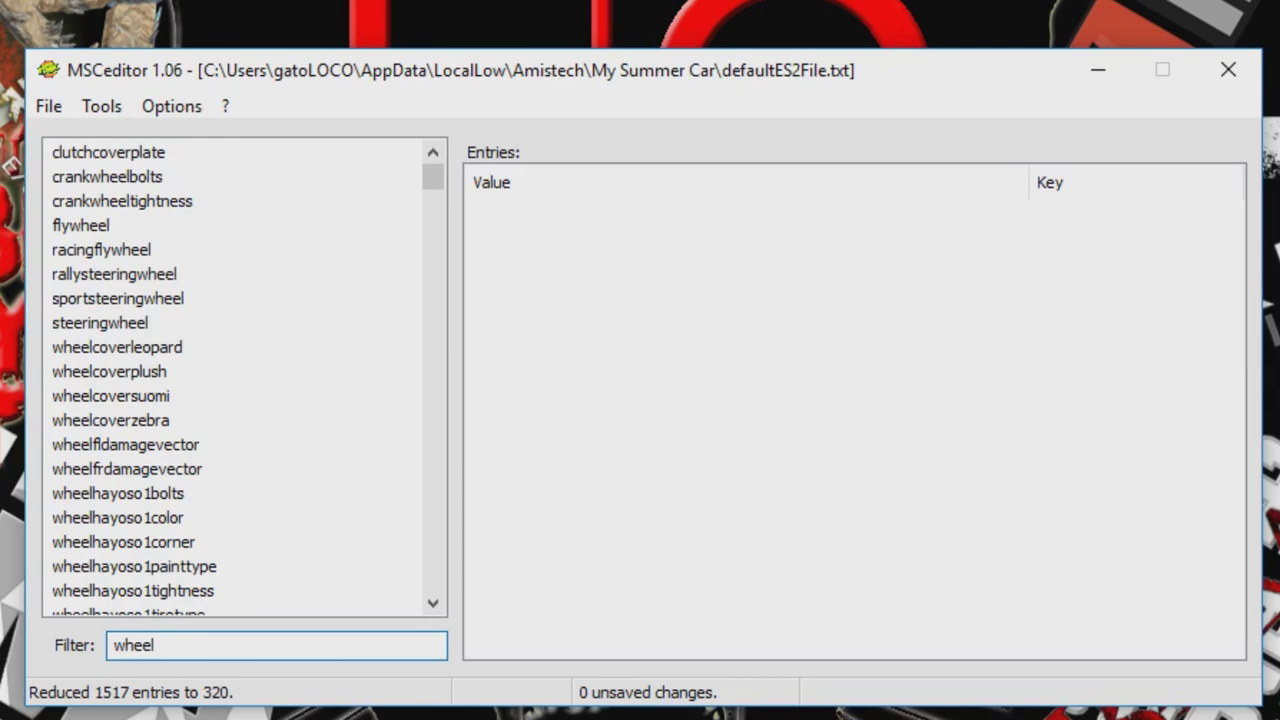
scroll(232, 378, down, 3)
click(128, 250)
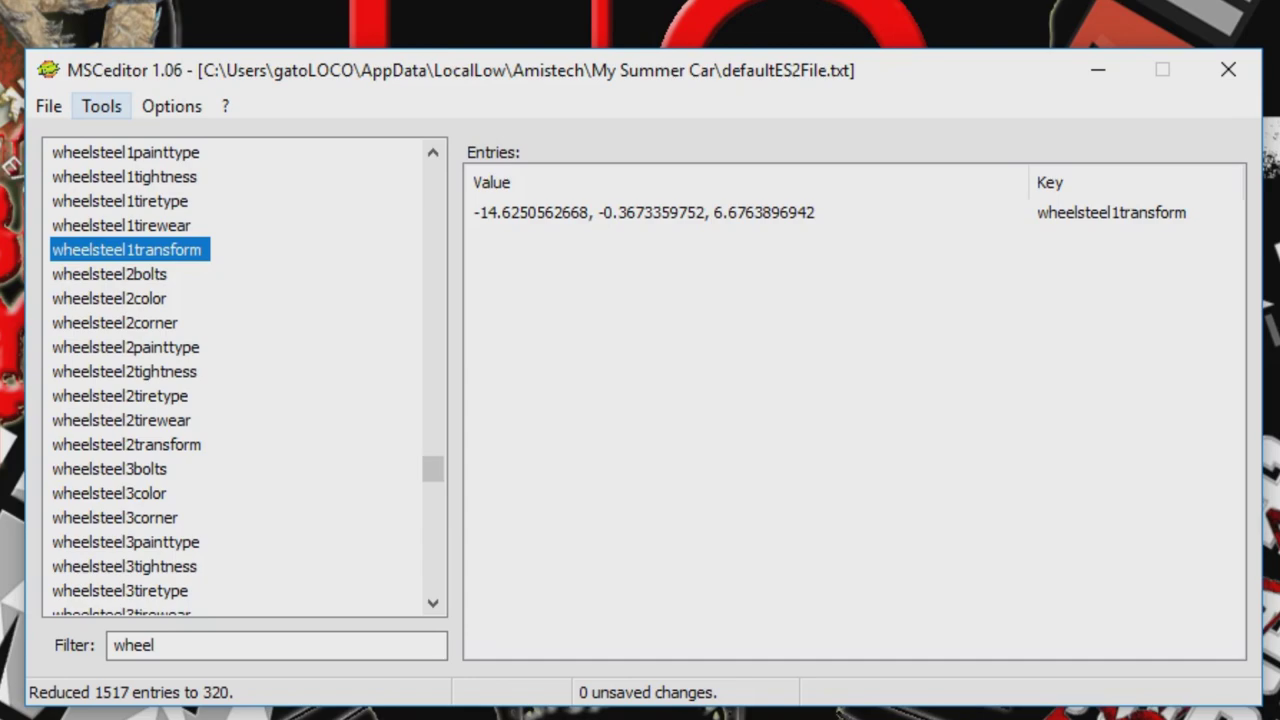
Teleport wheelsteel1transform to the Repair Shop, keeping its original rotation.
click(211, 163)
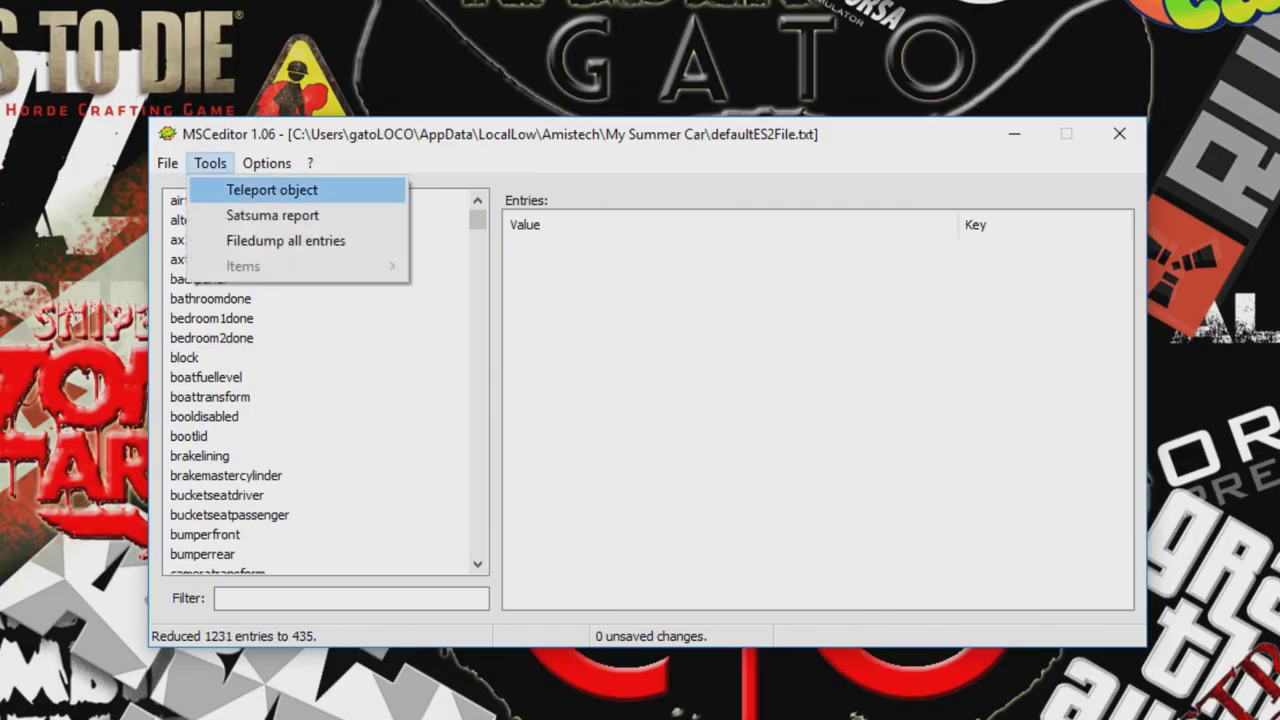
click(265, 189)
click(257, 128)
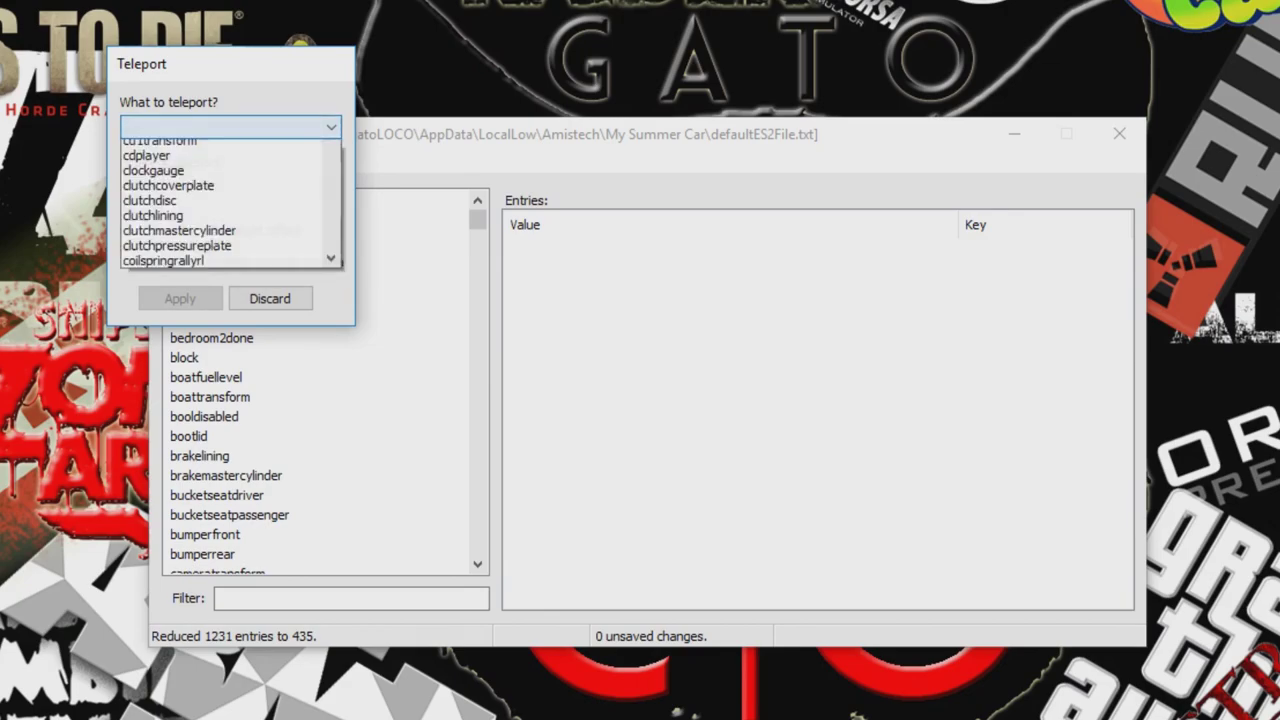
key(e)
key(w)
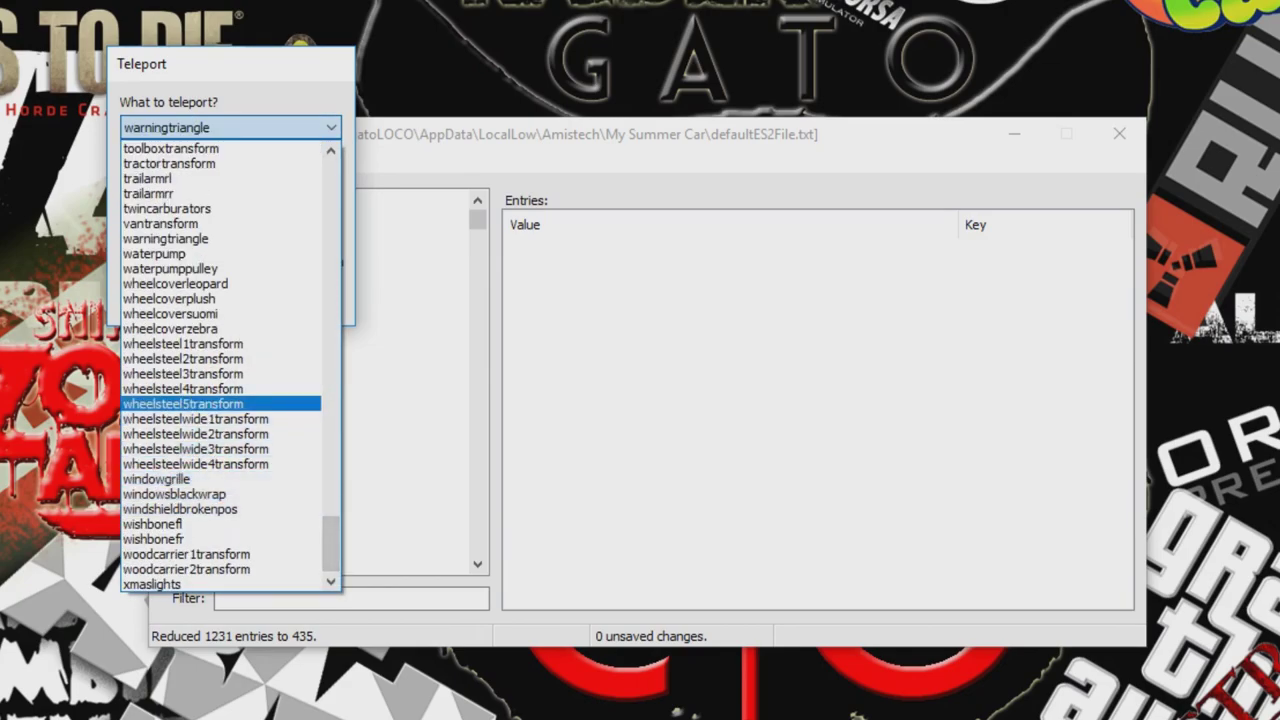
click(183, 343)
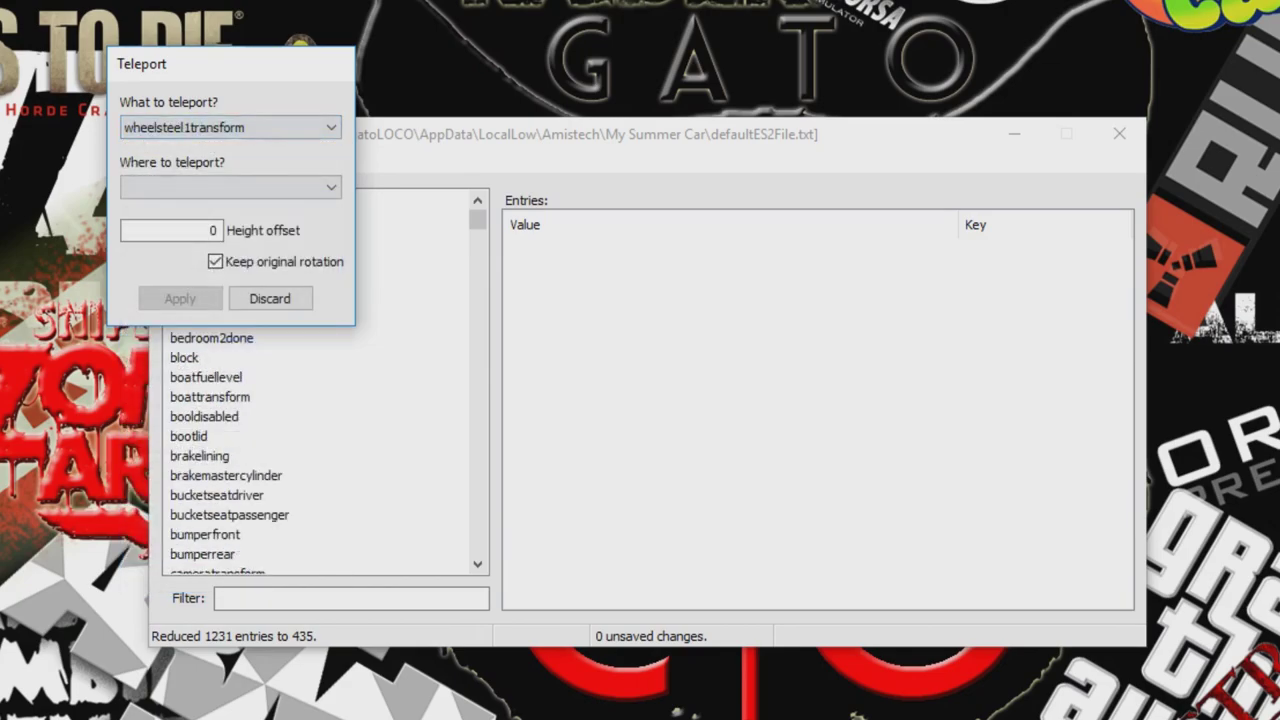
click(230, 187)
click(160, 253)
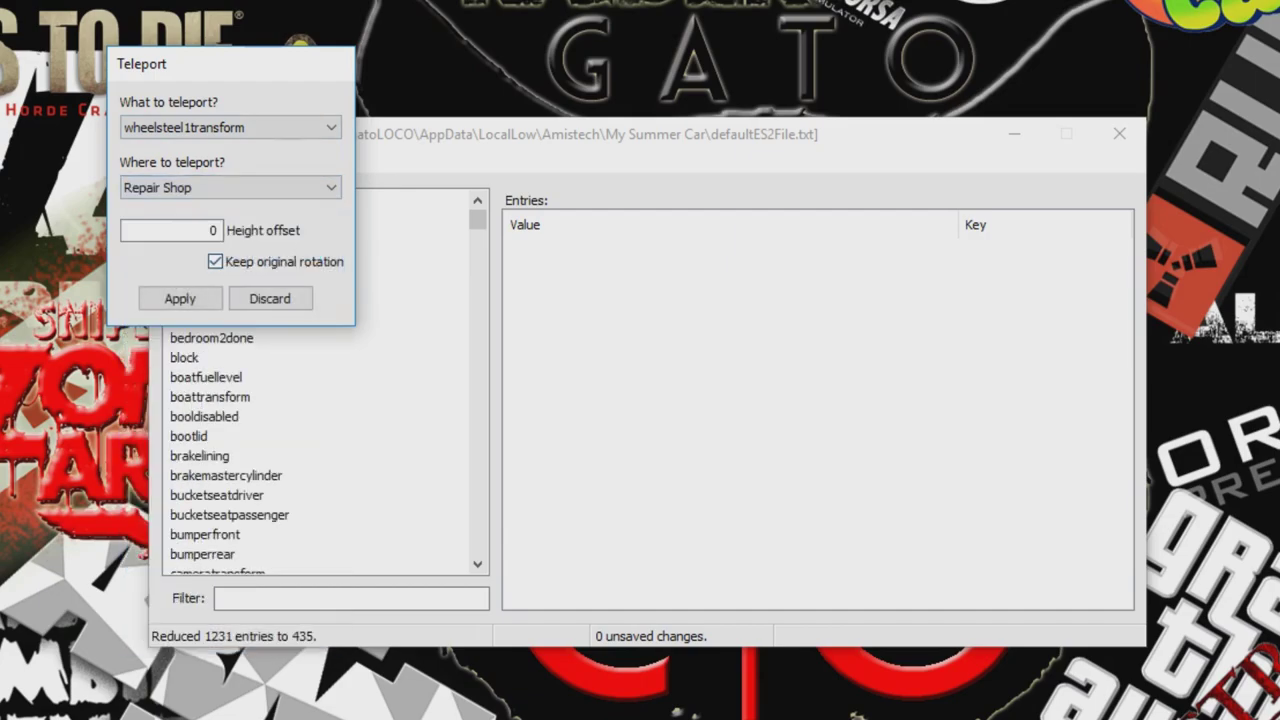
click(177, 297)
Teleport wheelsteel2transform to the Repair Shop.
click(210, 163)
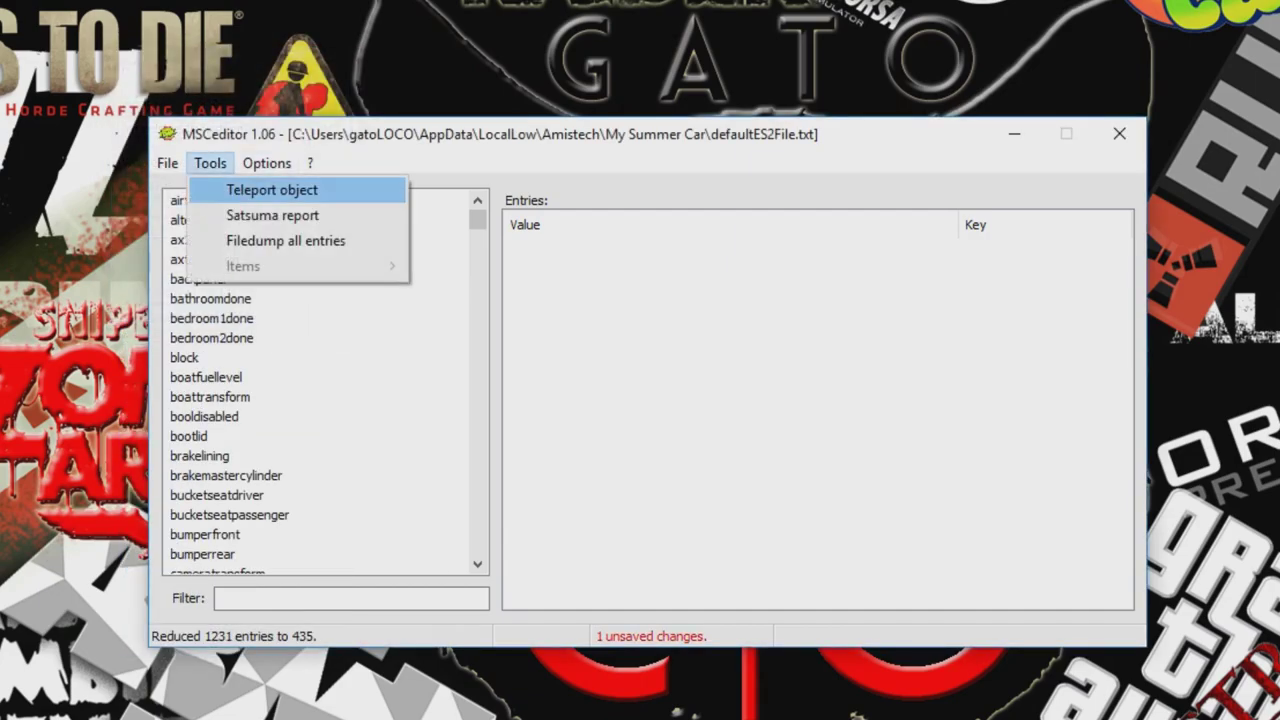
click(250, 190)
click(225, 132)
key(w)
scroll(225, 500, down, 6)
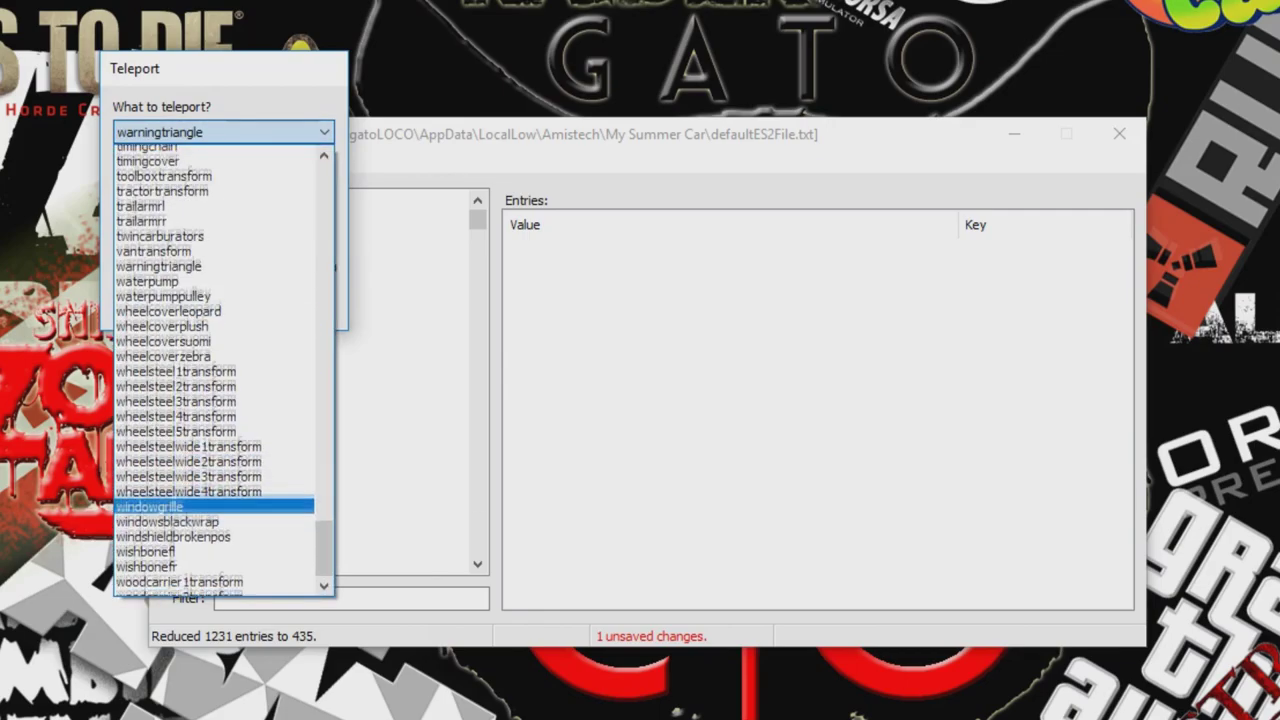
click(175, 363)
click(222, 191)
click(160, 272)
click(171, 297)
Teleport wheelsteel3transform to the Repair Shop.
click(210, 163)
click(272, 189)
click(222, 124)
key(w)
scroll(200, 400, down, 7)
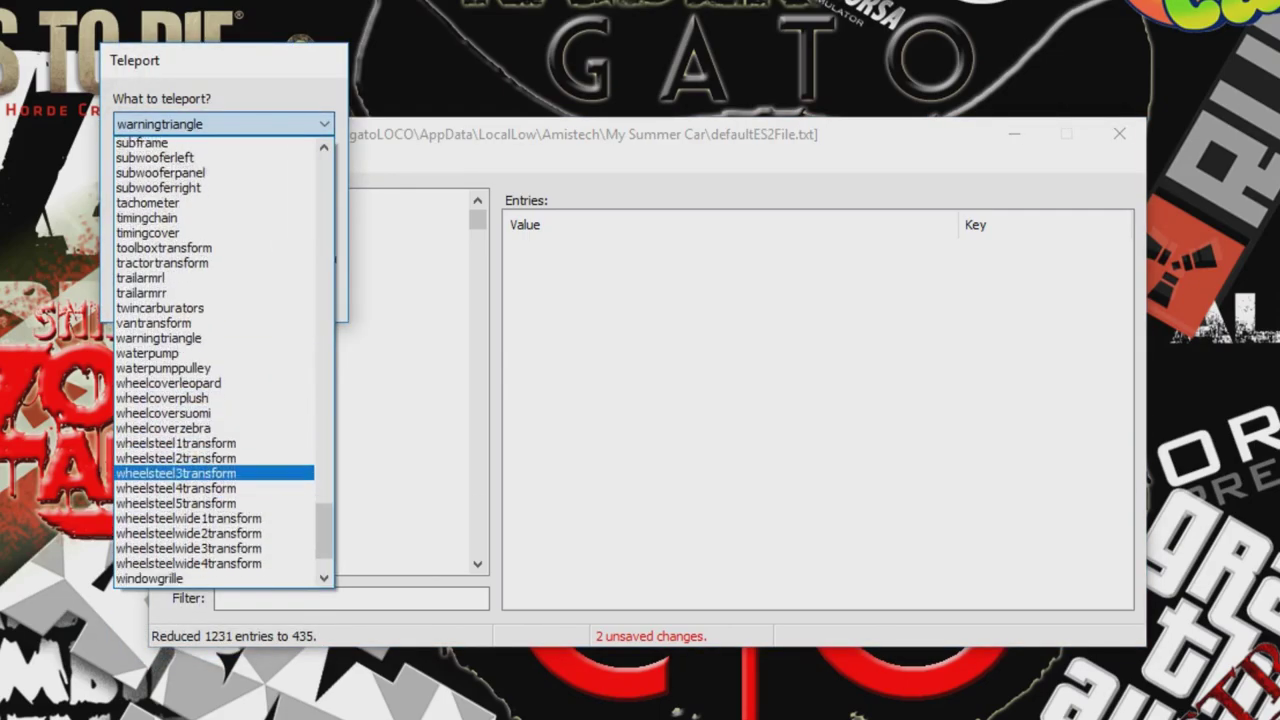
click(175, 400)
click(222, 184)
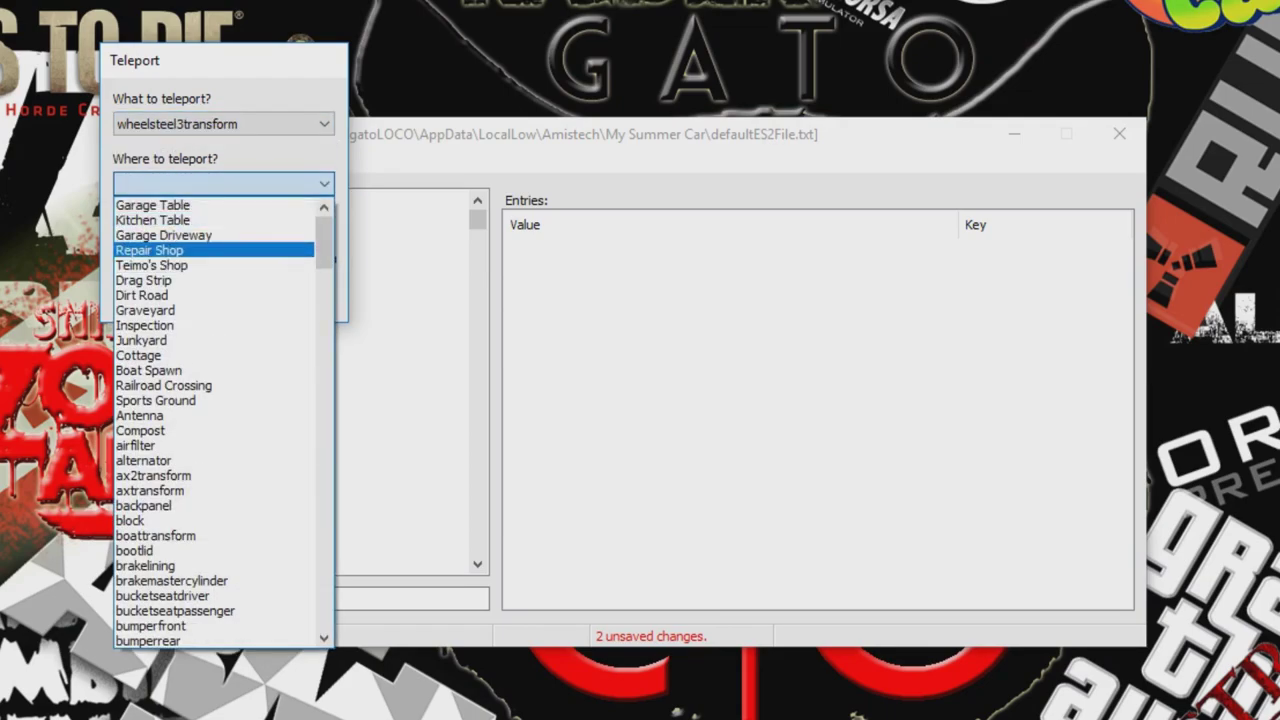
click(160, 251)
click(171, 294)
Teleport wheelsteel4transform to the Repair Shop.
click(210, 163)
click(272, 189)
click(222, 124)
scroll(200, 400, down, 6)
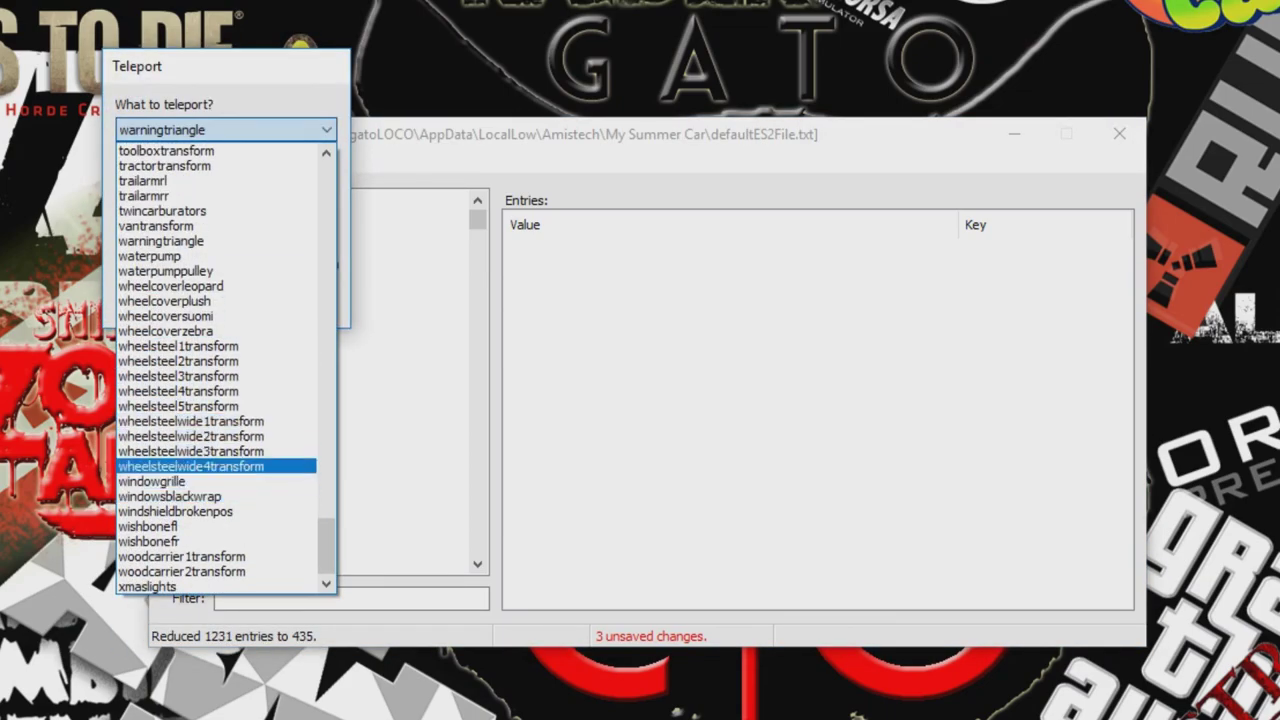
click(178, 391)
click(222, 184)
click(160, 251)
click(171, 294)
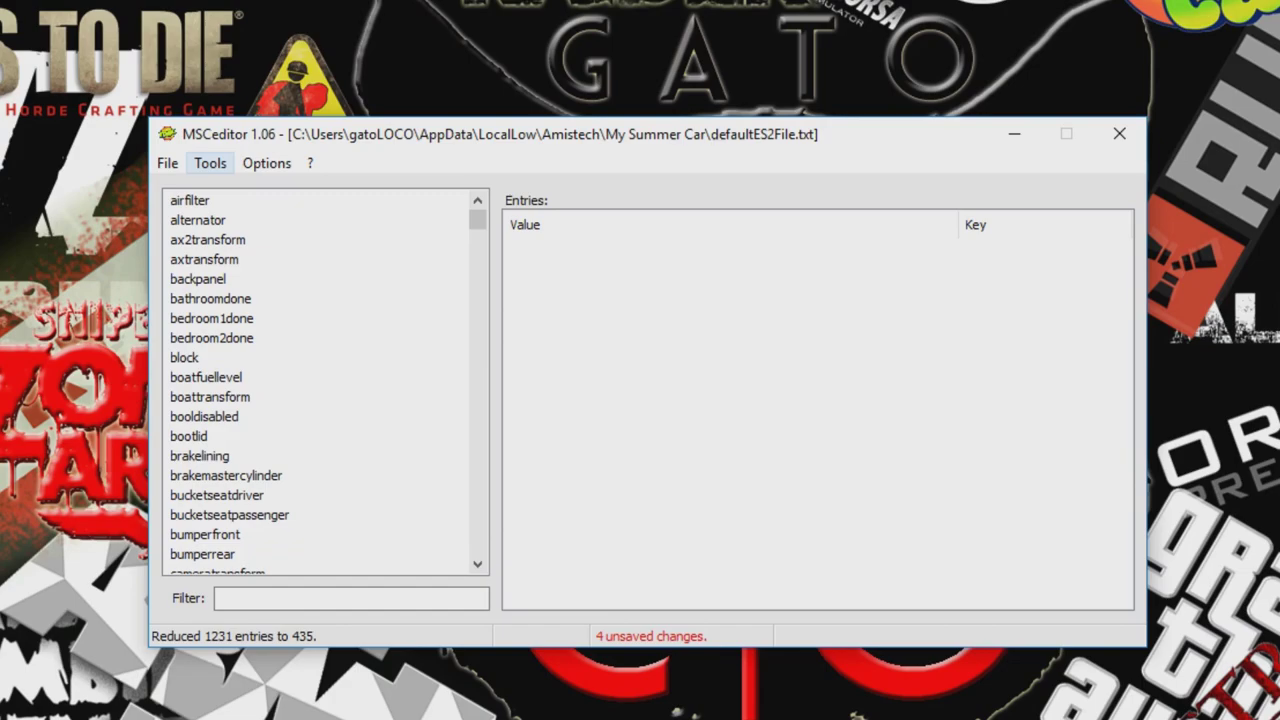
Teleport the player to the Repair Shop, keeping the original rotation, and save the save file.
click(210, 163)
click(240, 187)
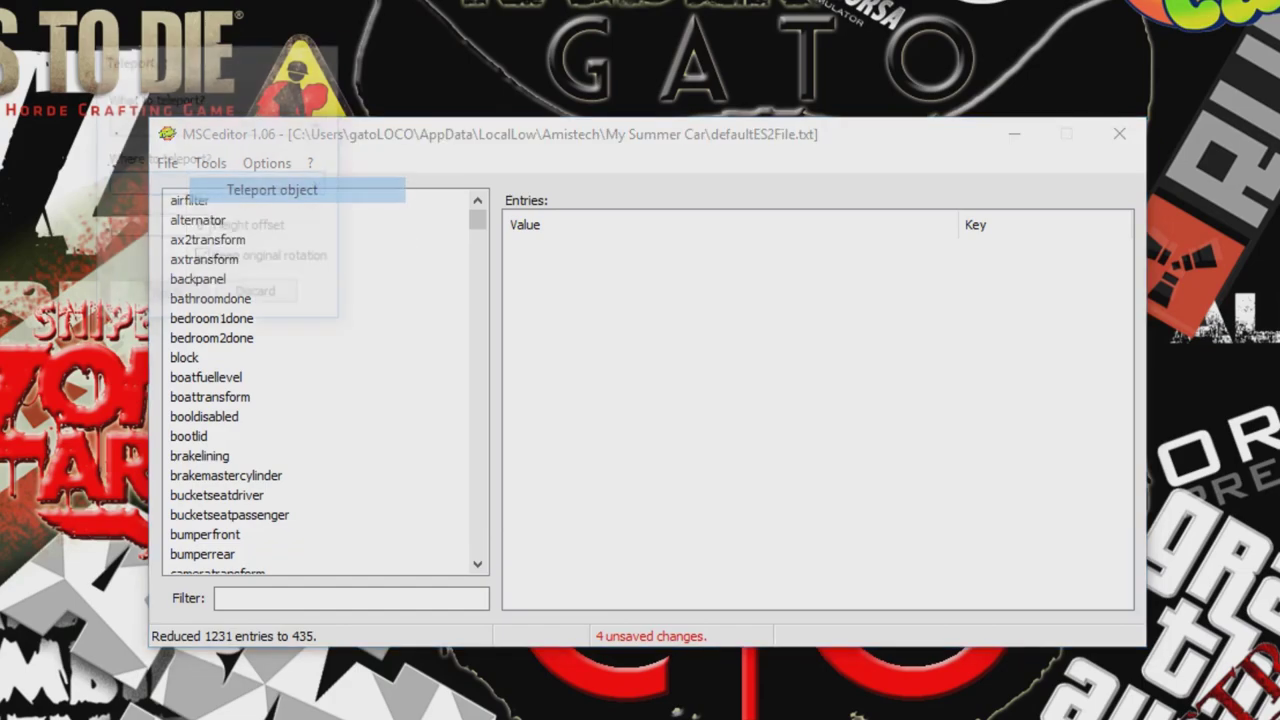
click(220, 124)
key(p)
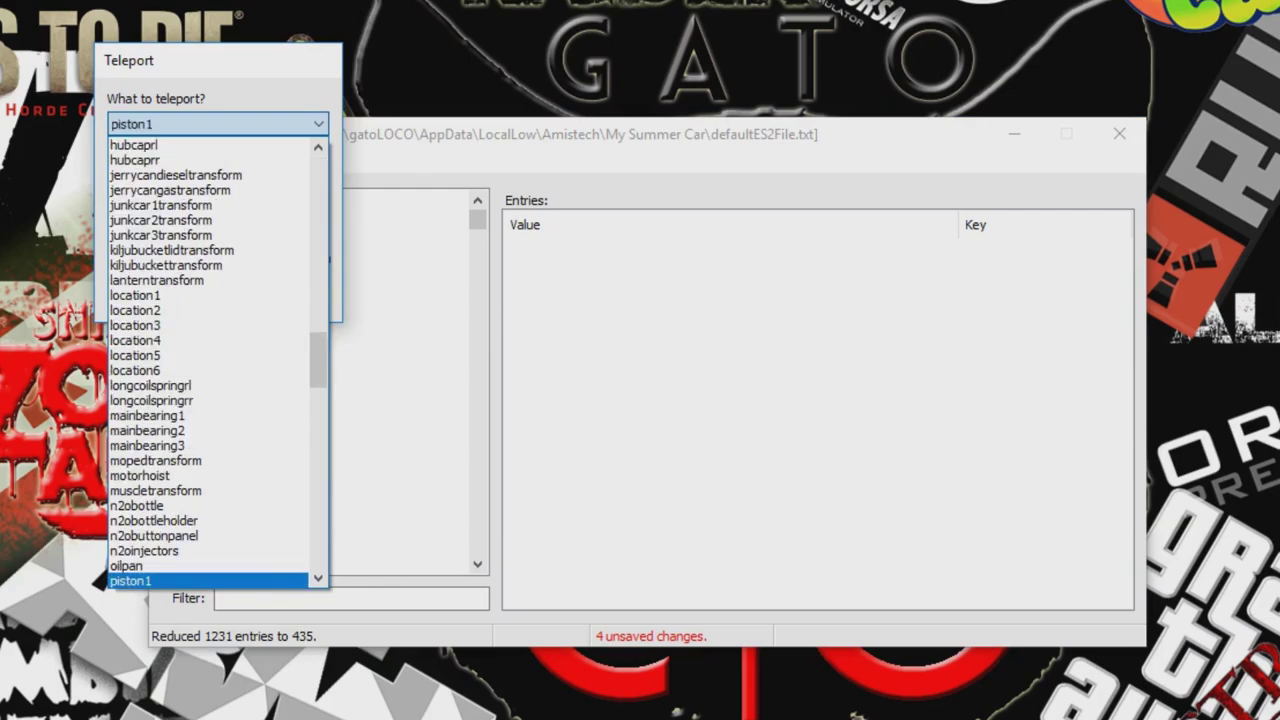
scroll(210, 345, down, 3)
click(127, 505)
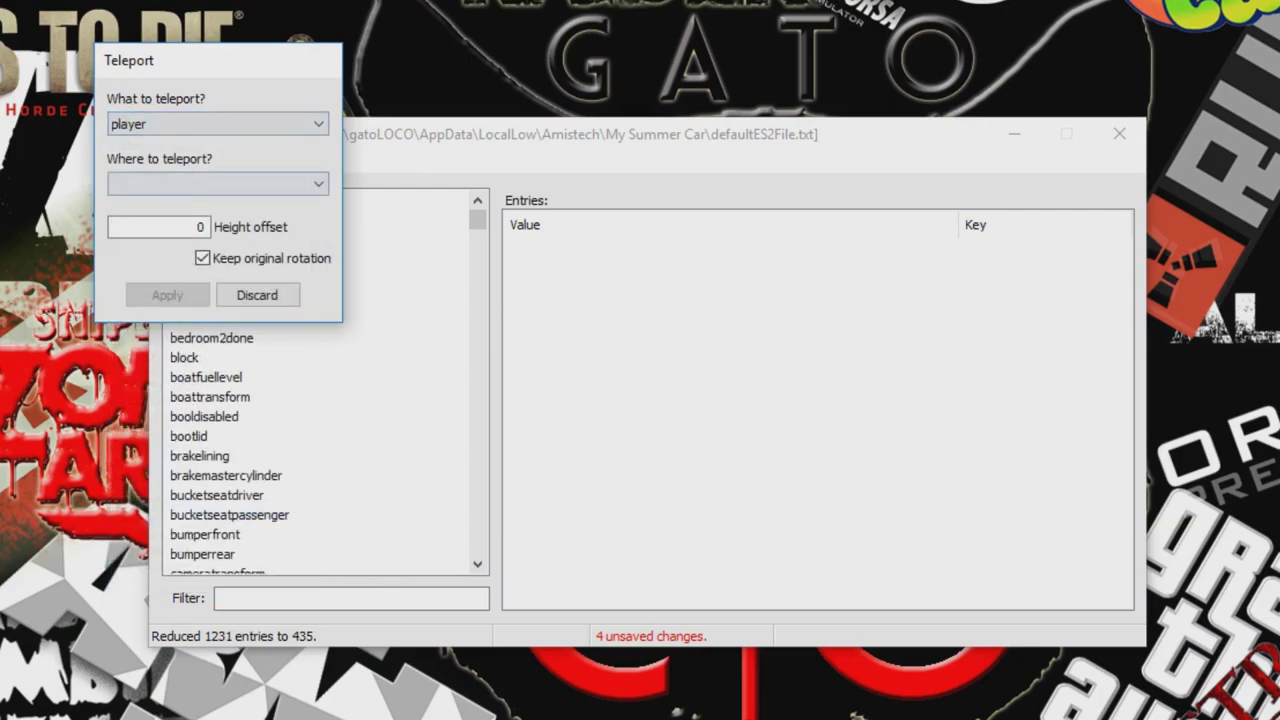
click(217, 183)
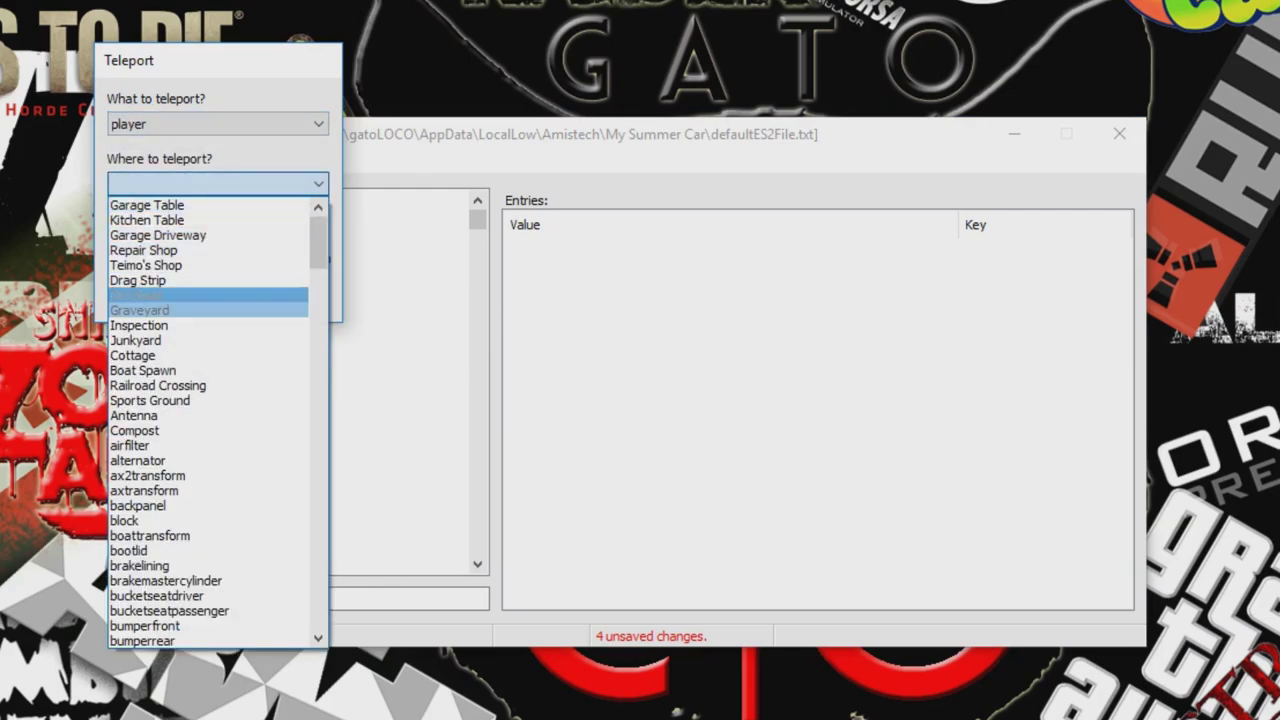
click(144, 250)
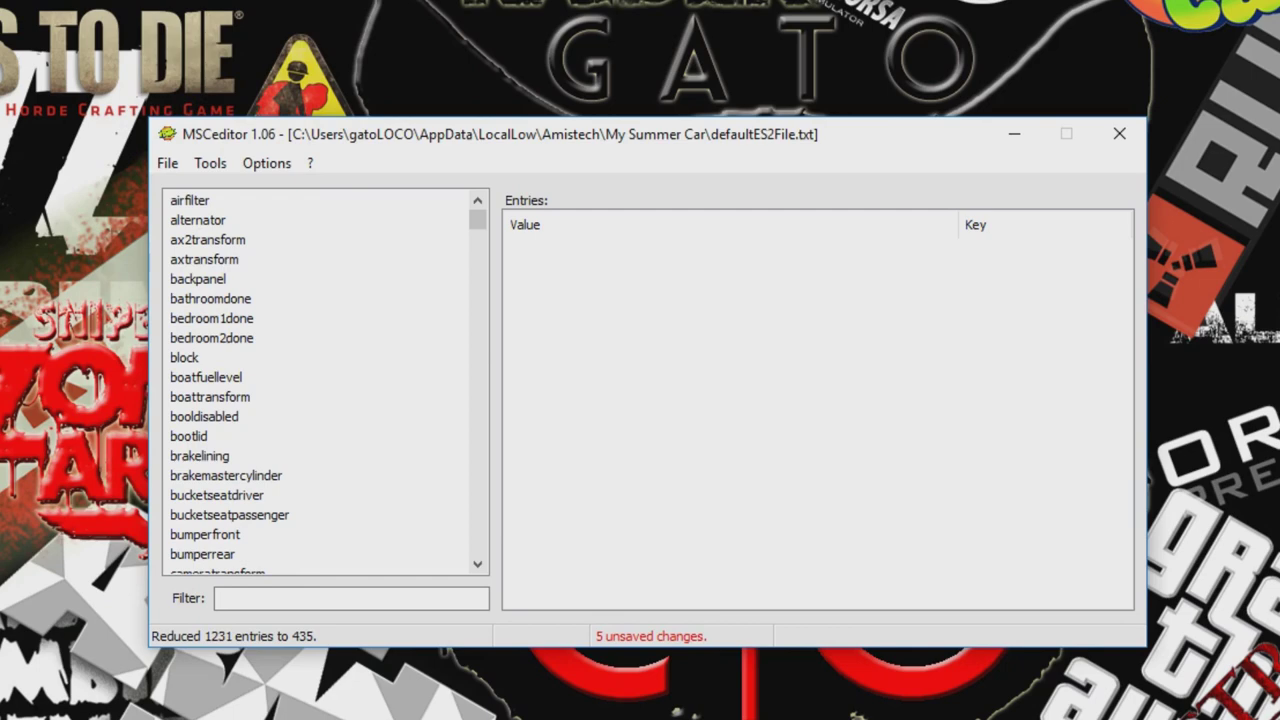
click(167, 163)
click(185, 214)
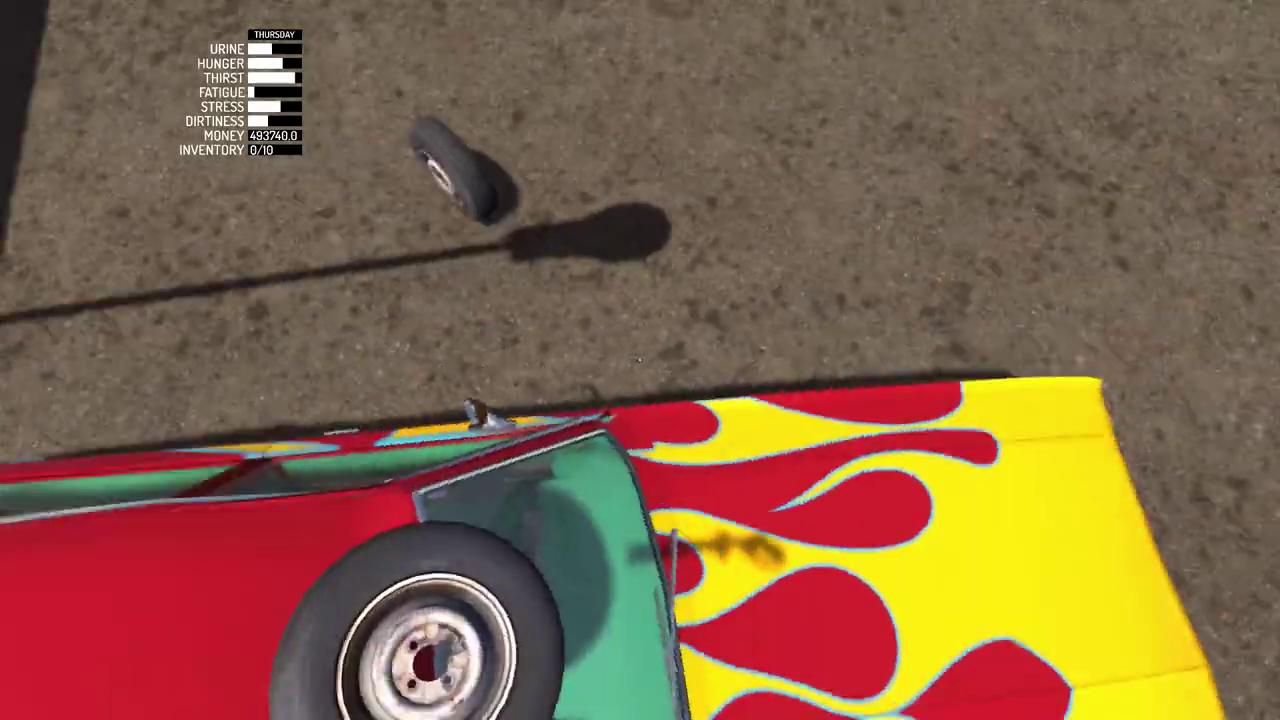
Switch to My Summer Car and carry the loose steel wheels to the repair shop's outer wall.
key(w)
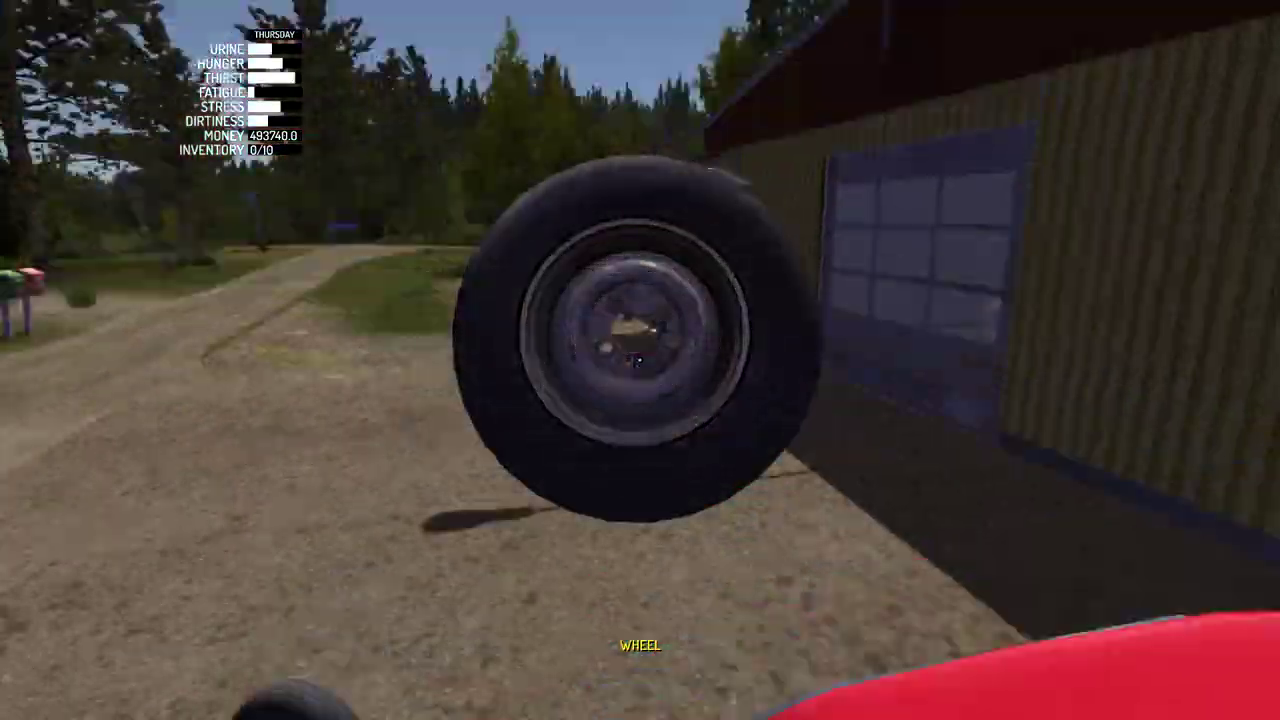
right_click(640, 360)
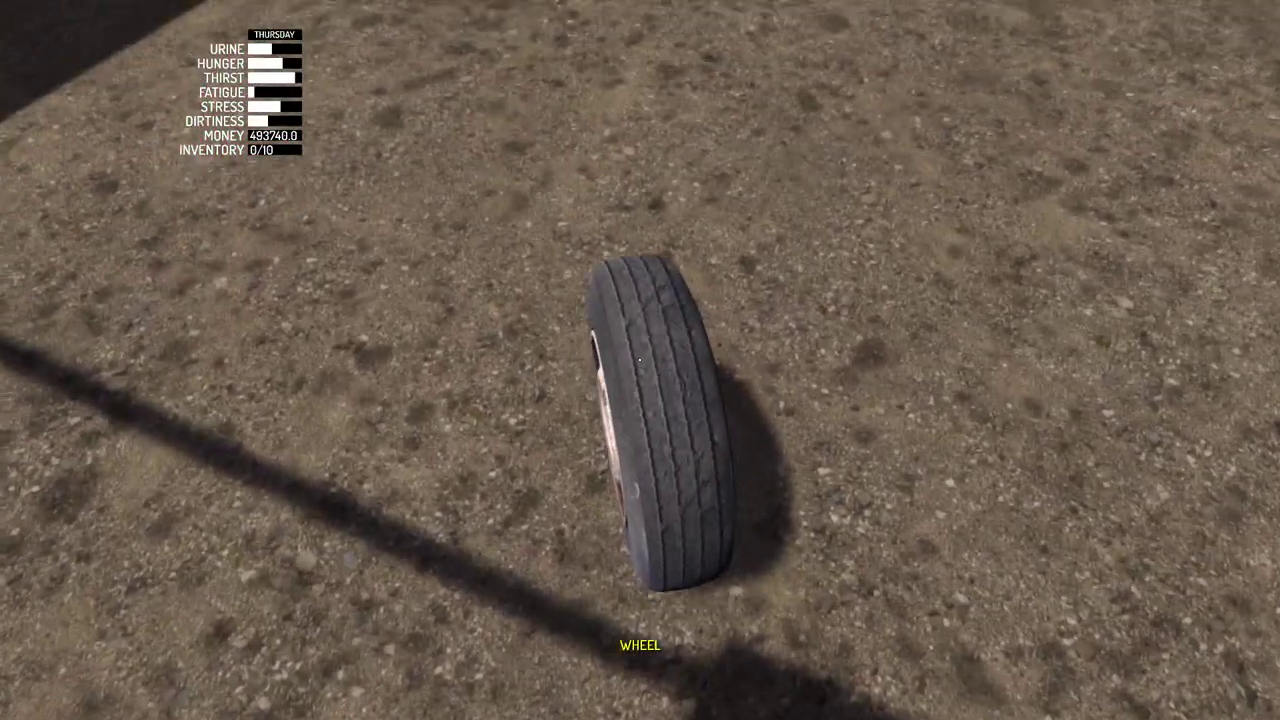
click(640, 360)
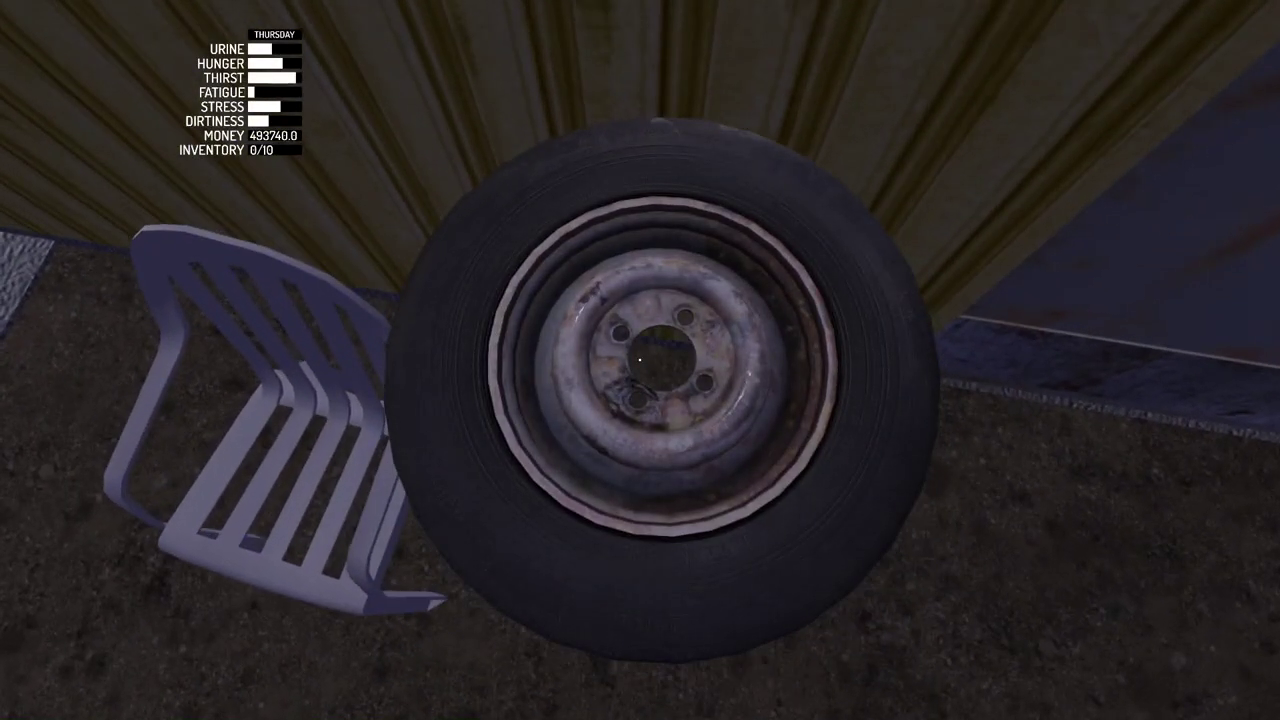
click(640, 360)
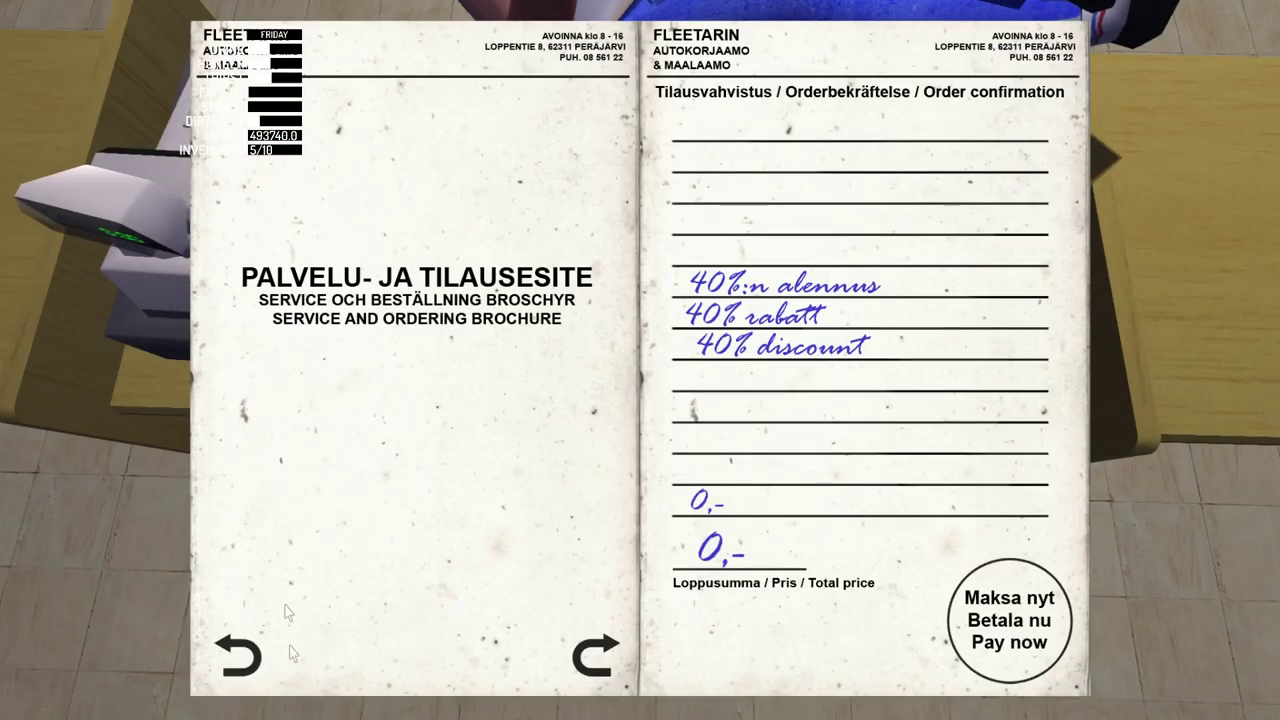
Select the Gommer Gobra road tires for 2110 on the tire page of Fleetari's service and ordering brochure.
click(236, 656)
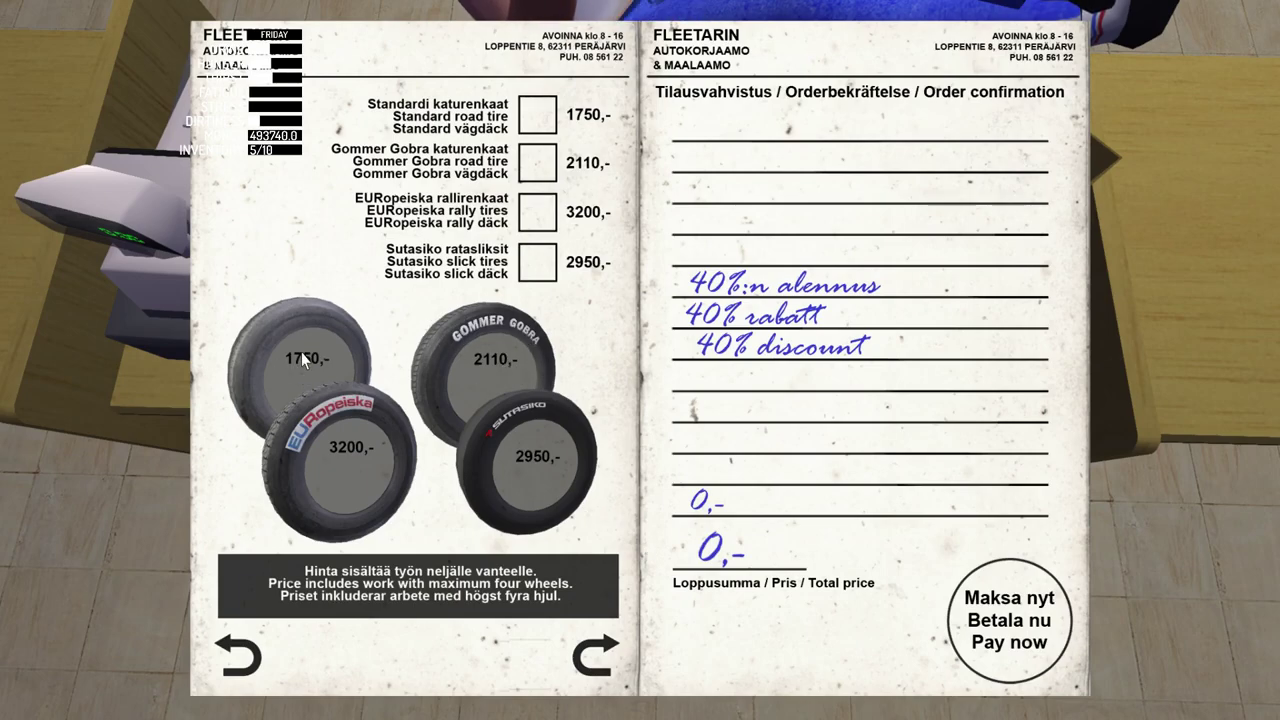
click(538, 166)
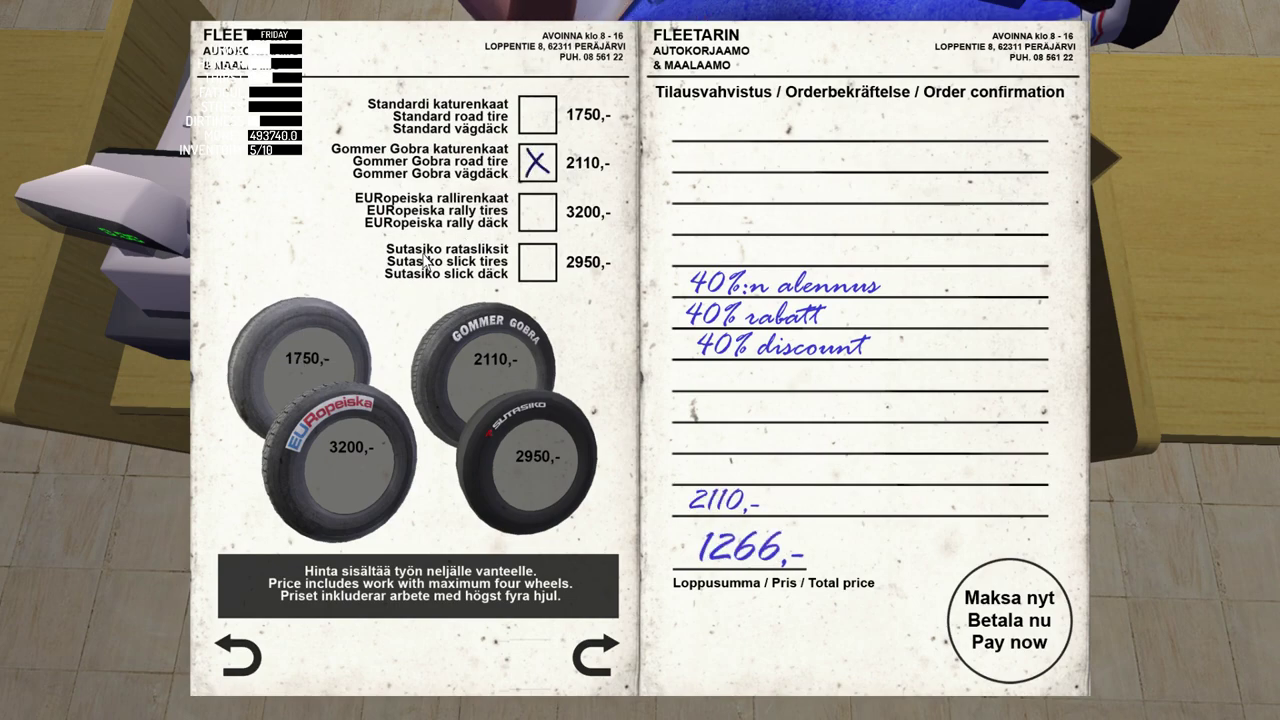
Pay for the Gommer Gobra tire order and walk along the repair shop's outer wall to the parked truck.
click(1016, 628)
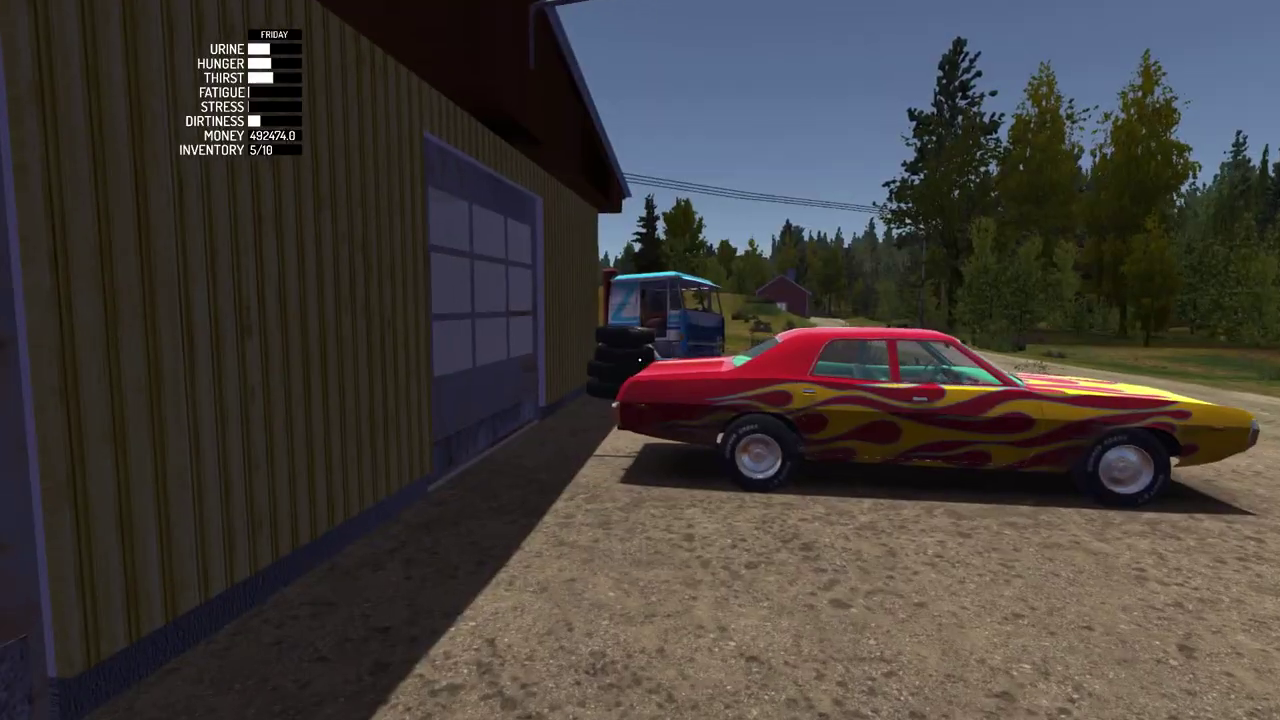
key(w)
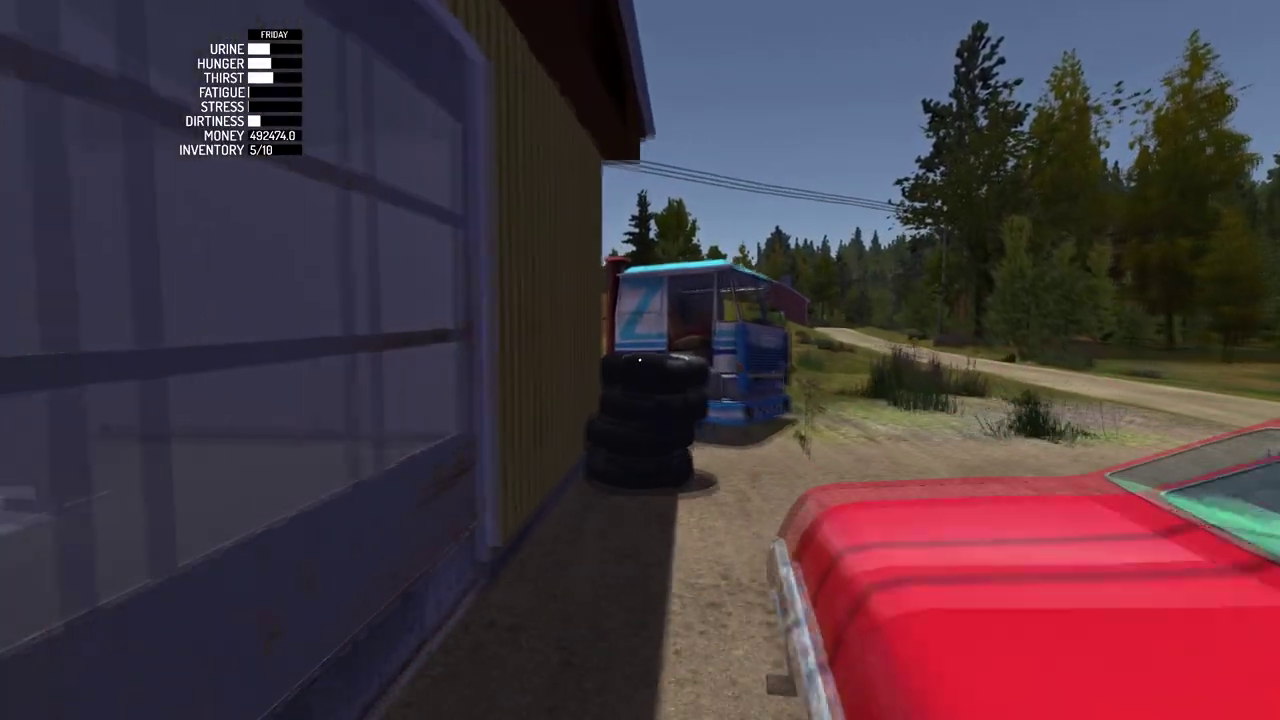
key(w)
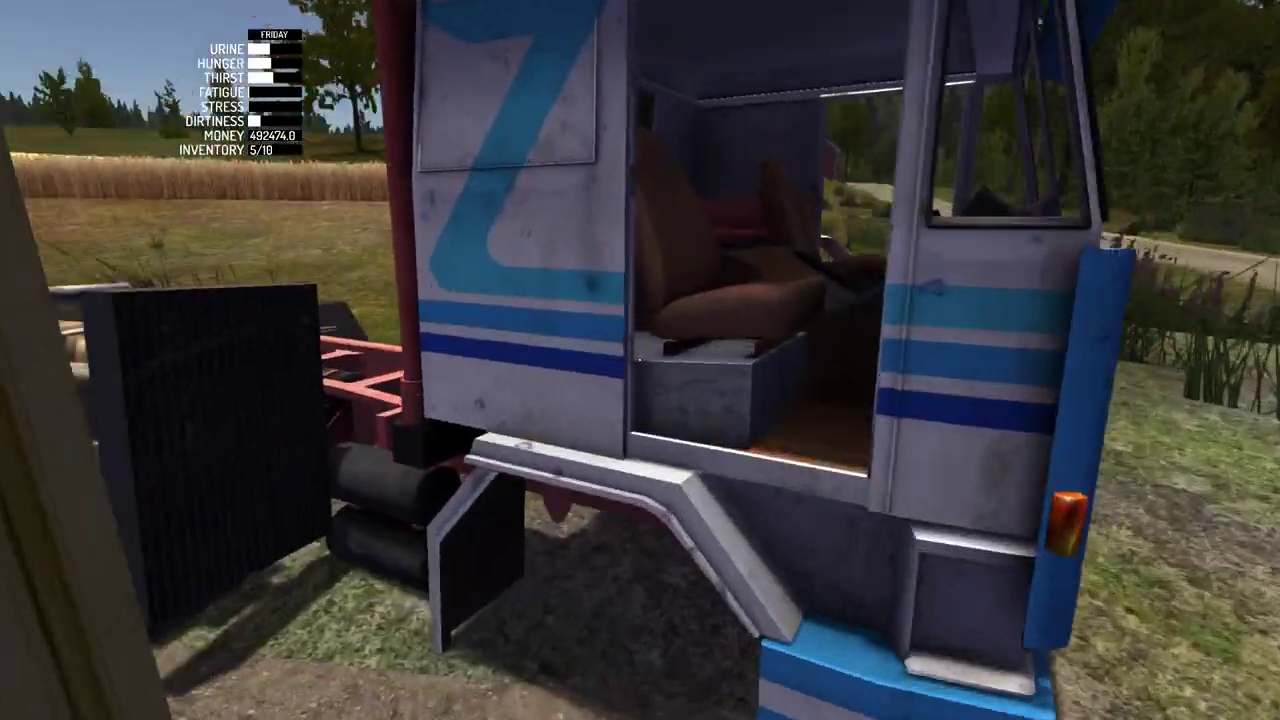
key(w)
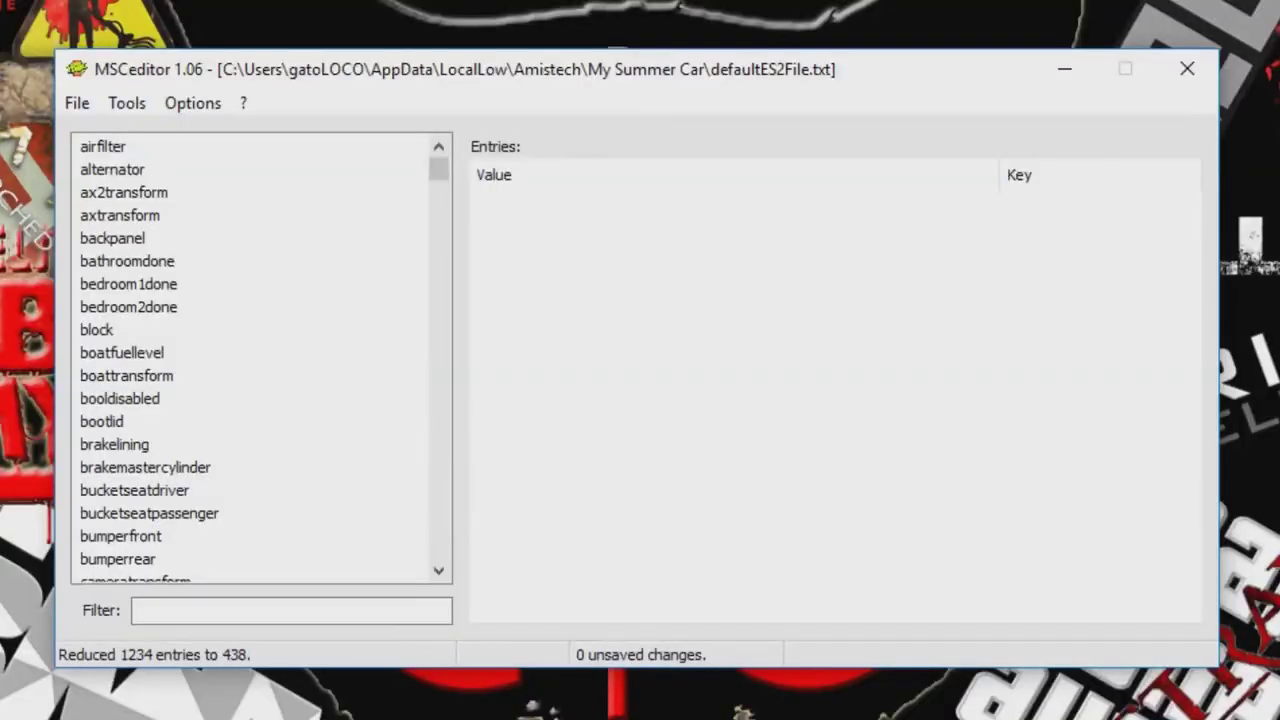
Switch to MSCeditor, filter the entries for "repai", set repairshoptime to 1 and save the save file.
click(290, 610)
text(repai)
click(115, 147)
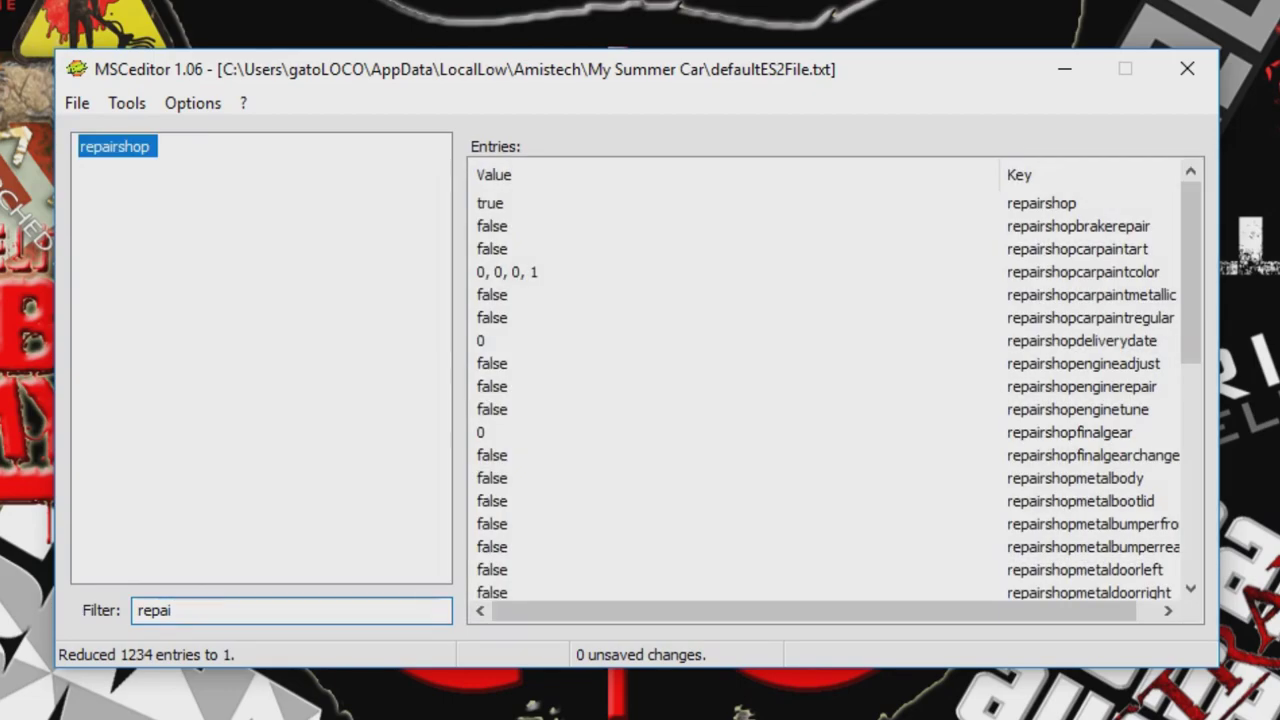
scroll(835, 390, down, 6)
scroll(835, 390, down, 1)
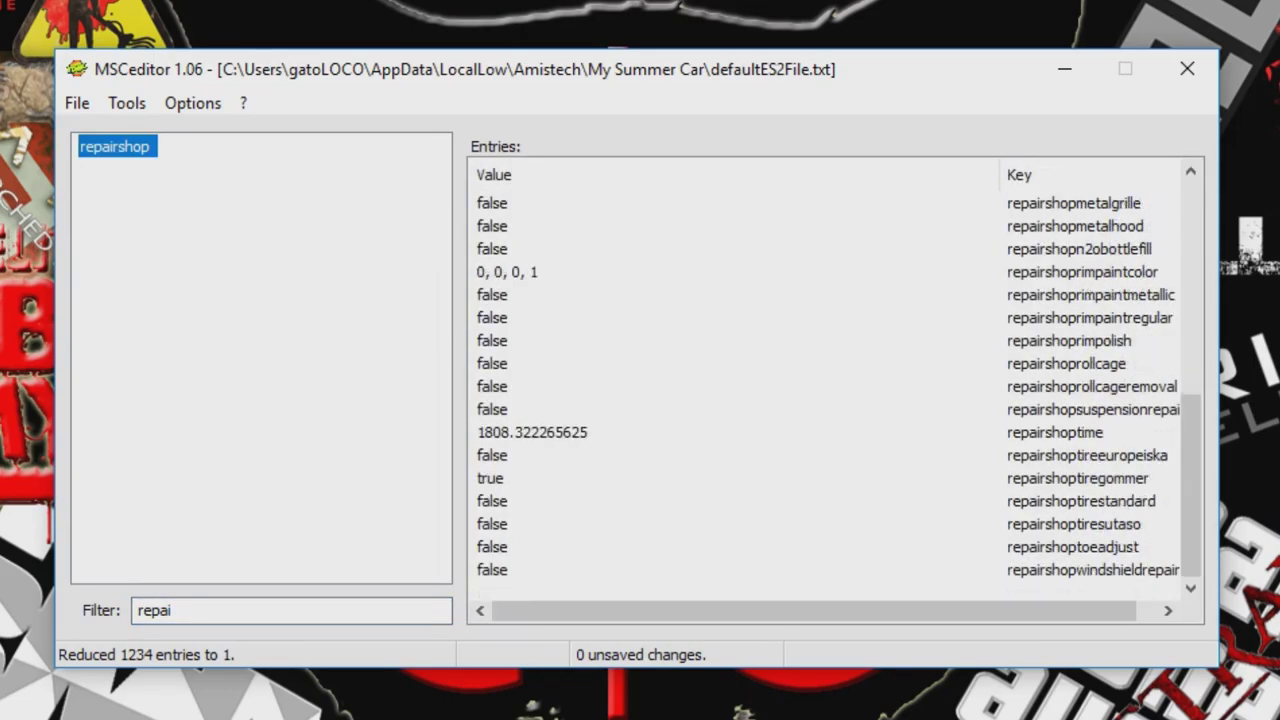
click(530, 432)
double_click(530, 432)
text(1)
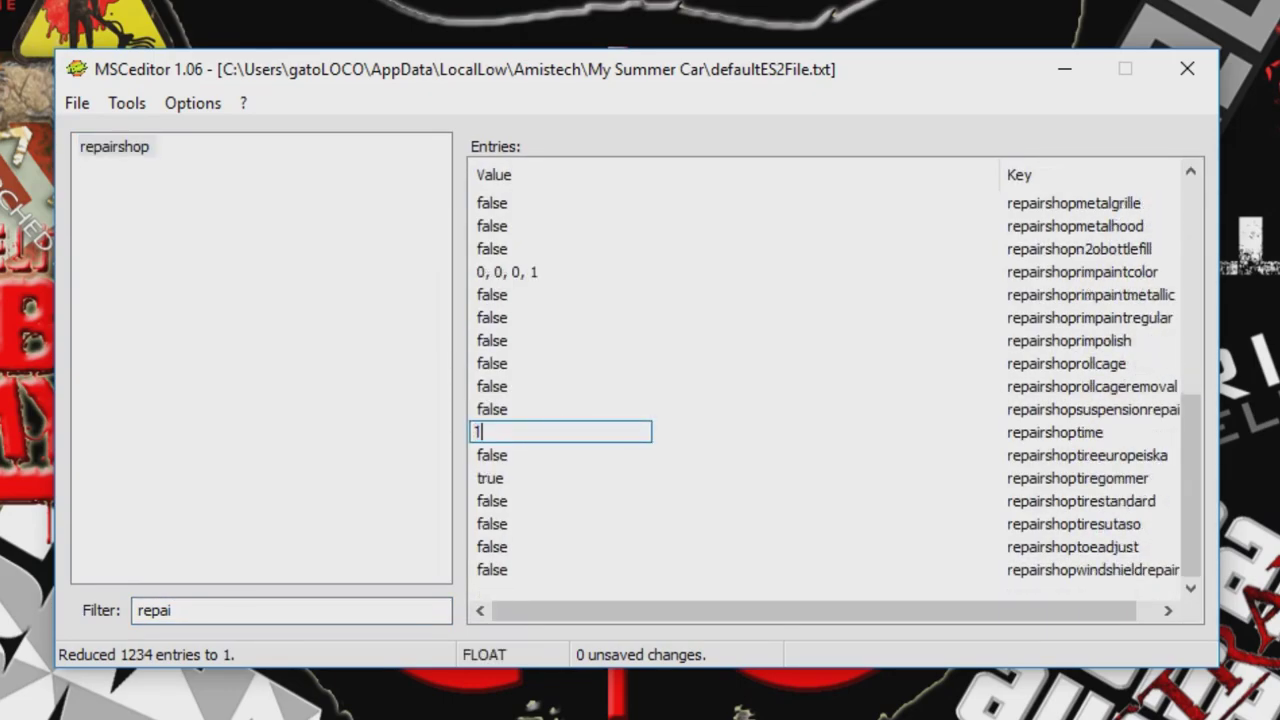
key(Return)
click(77, 103)
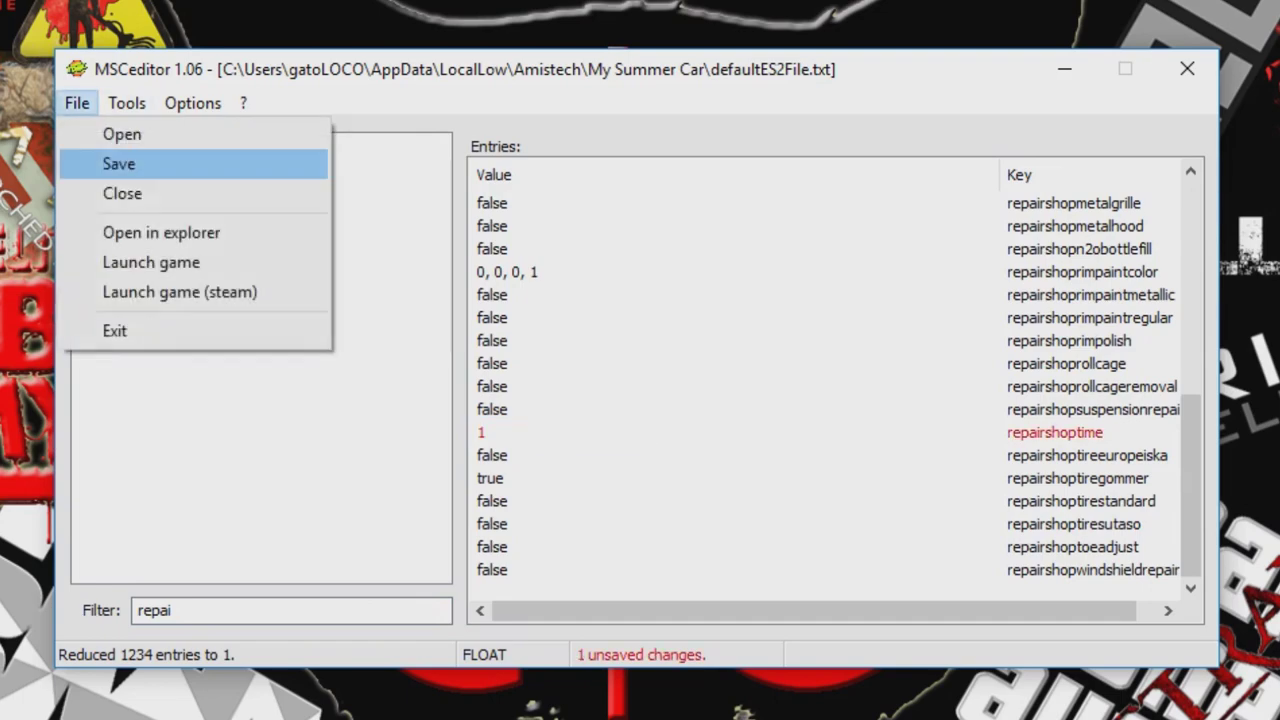
click(118, 163)
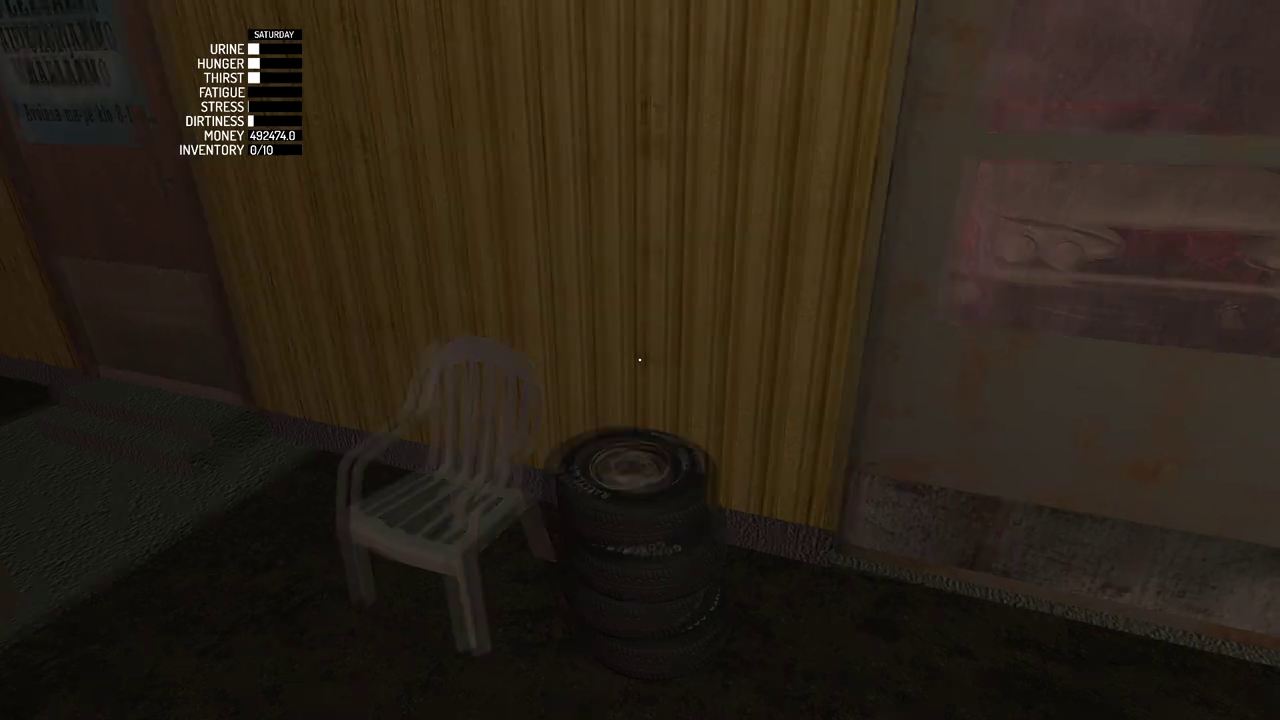
Switch to My Summer Car and inspect the tires on the wheels stacked outside the repair shop.
key(w)
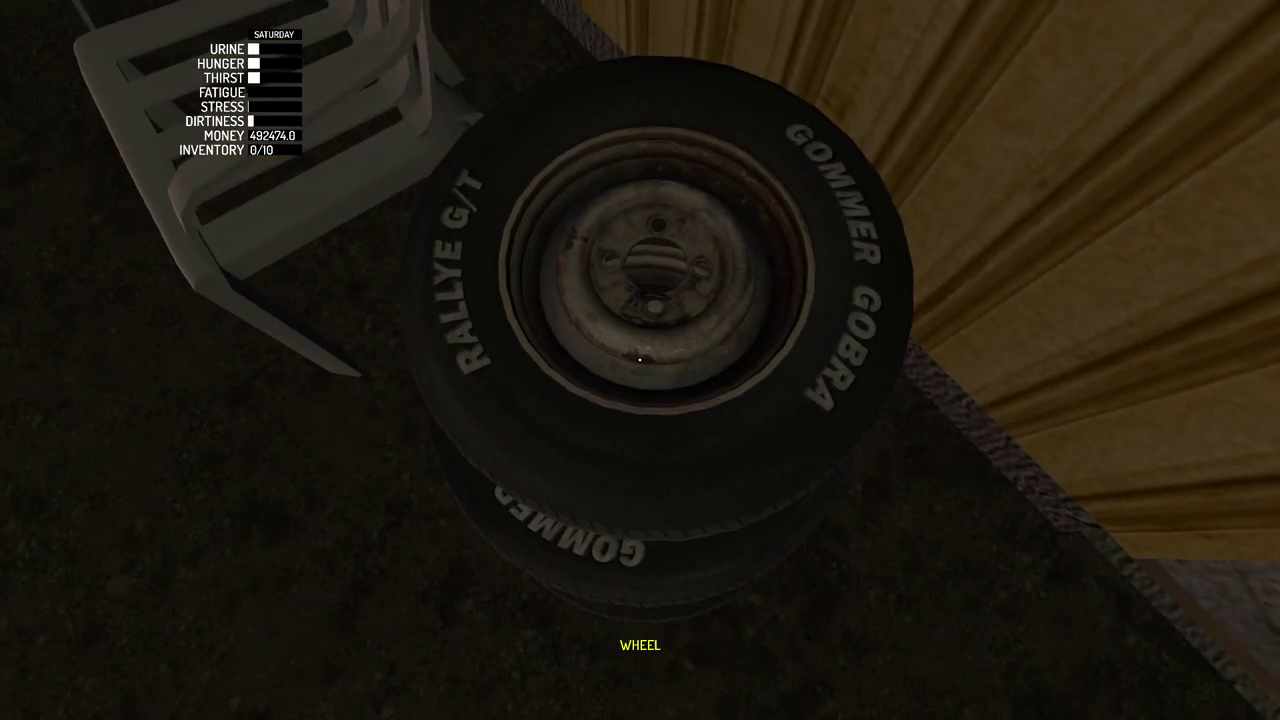
key(w)
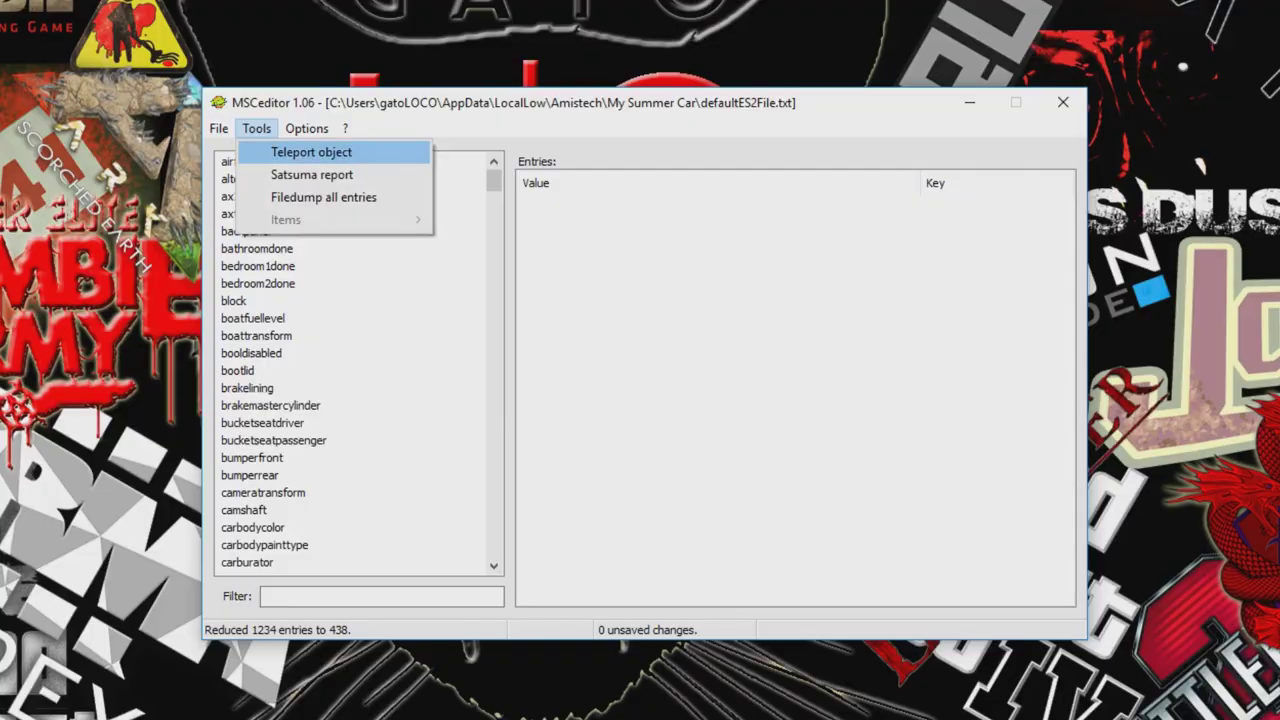
Switch to MSCeditor and teleport wheelsteel1transform to Inspection.
click(286, 149)
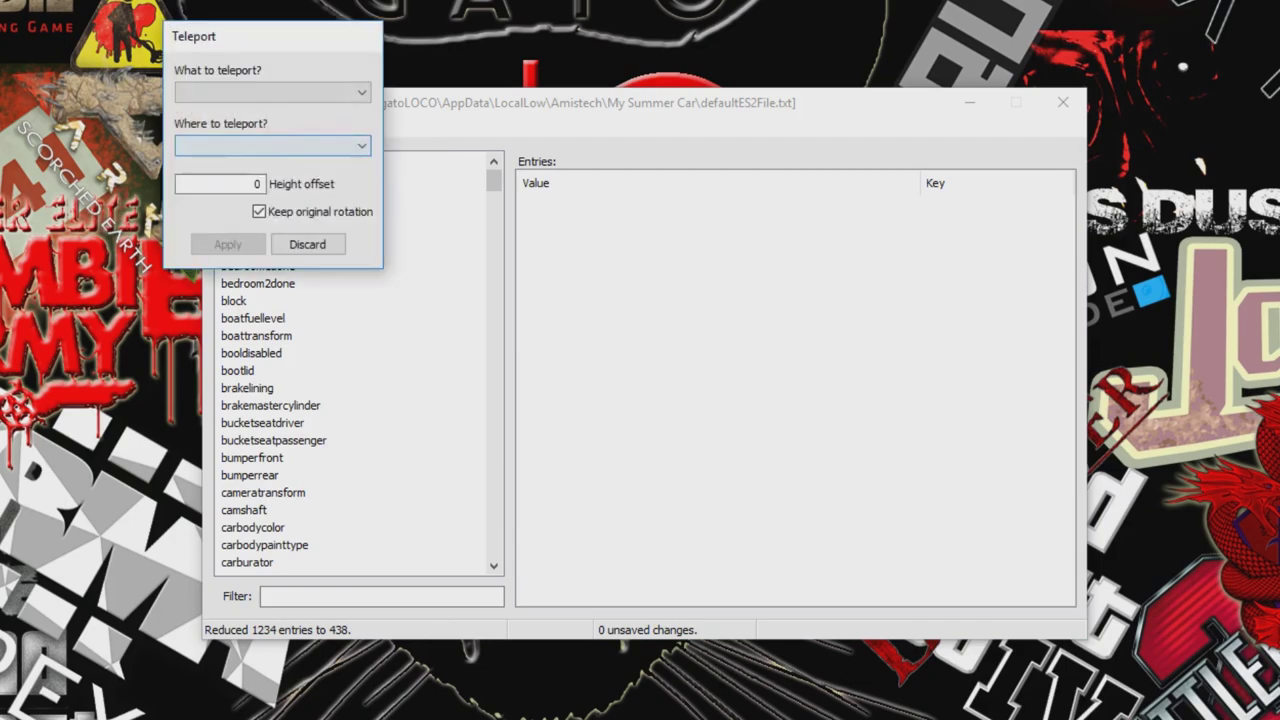
click(272, 92)
key(w)
scroll(264, 391, down, 8)
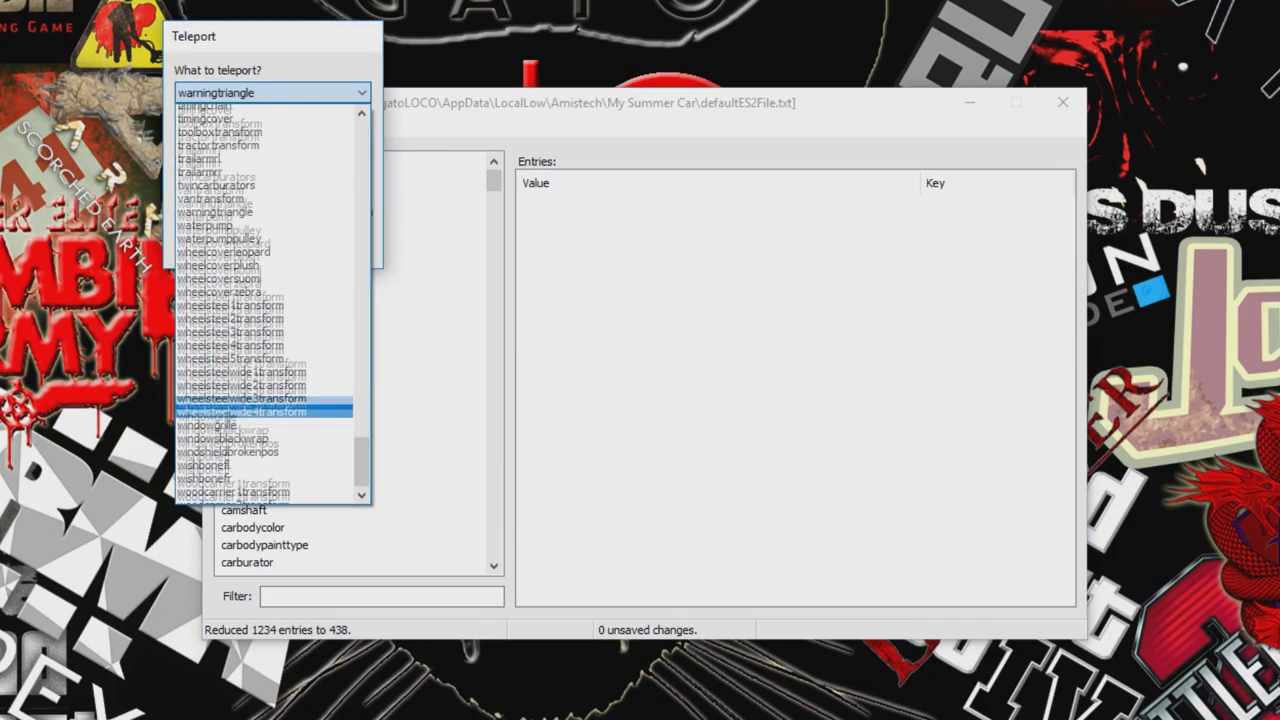
click(262, 284)
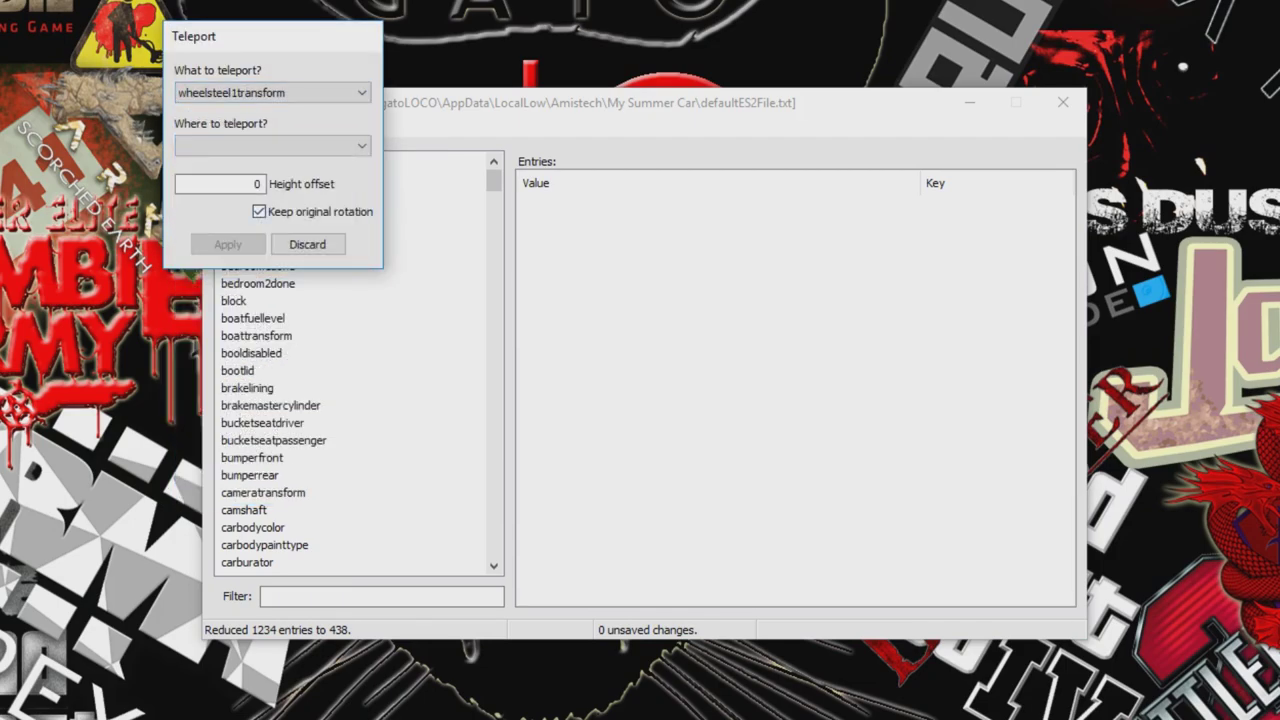
click(272, 146)
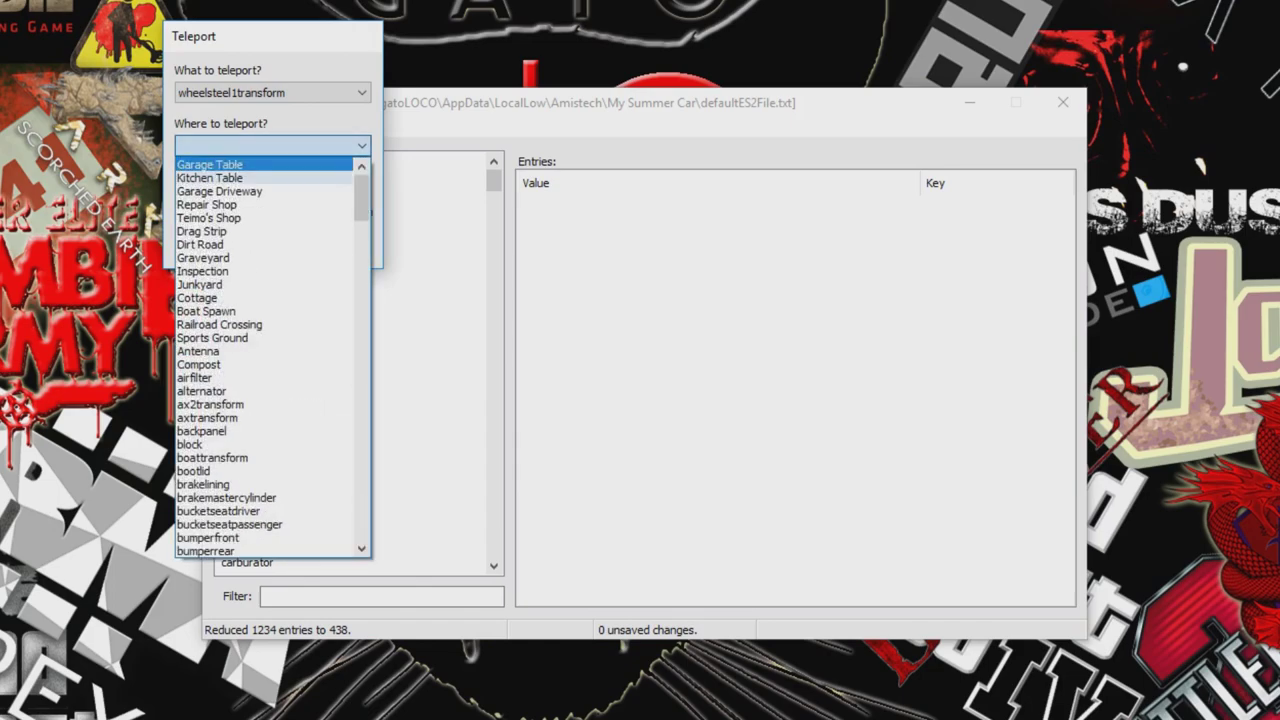
click(215, 271)
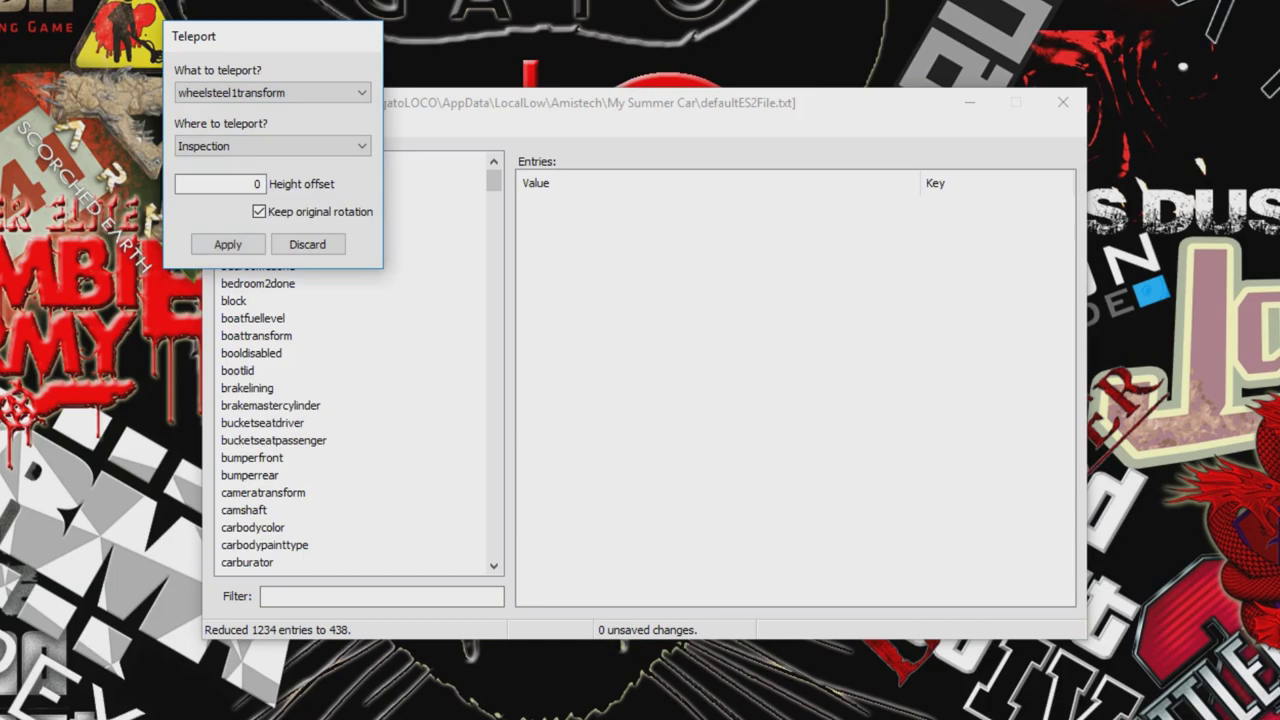
click(226, 243)
Teleport wheelsteel2transform to Inspection.
click(311, 152)
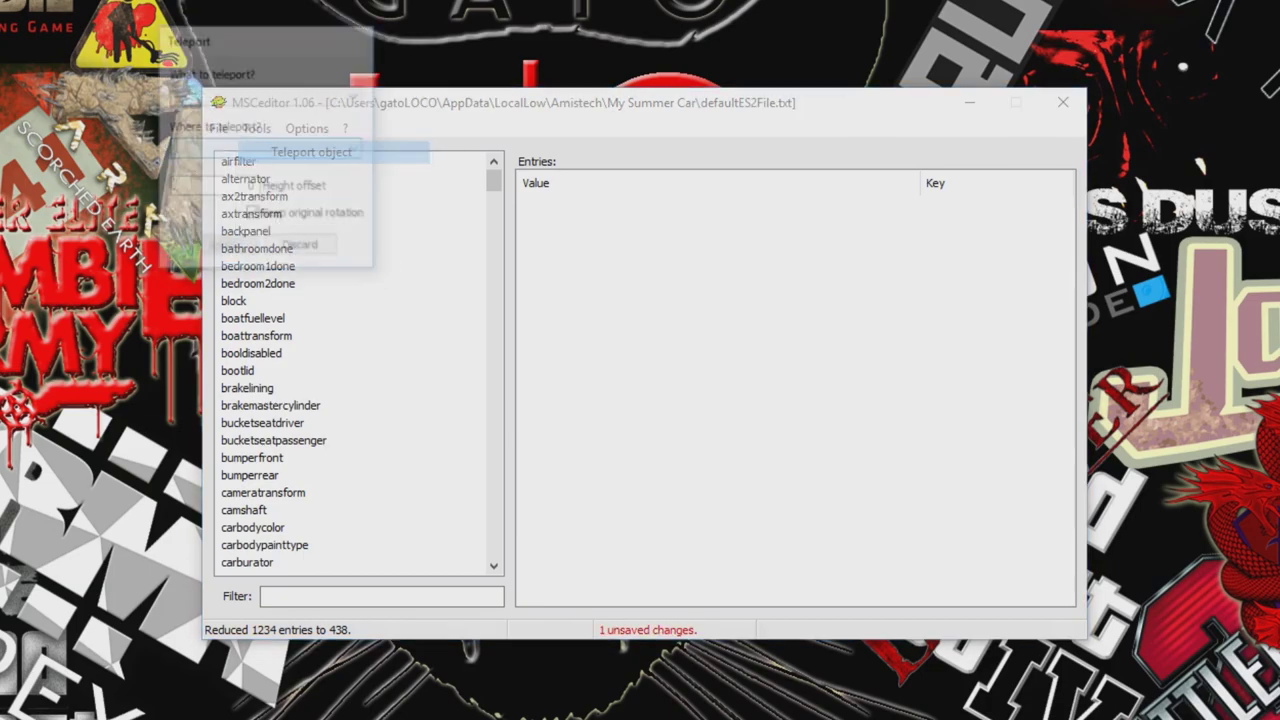
click(290, 96)
key(w)
scroll(260, 432, down, 8)
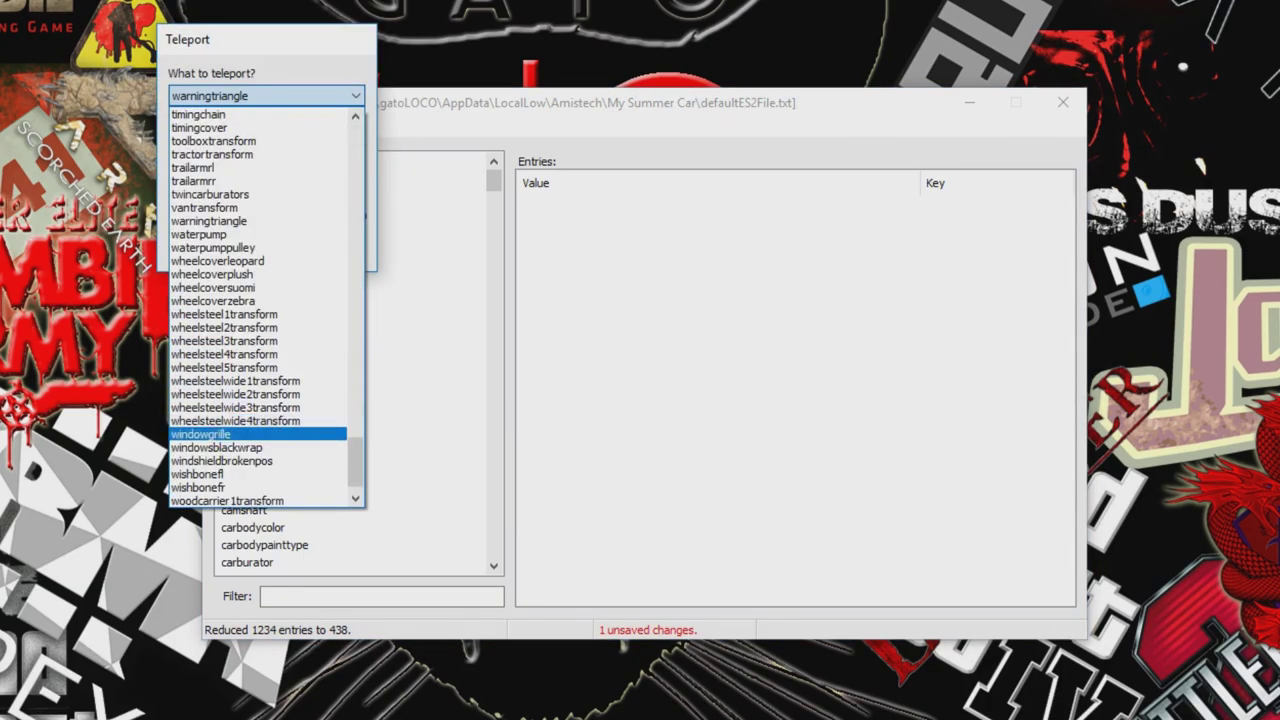
click(224, 300)
click(265, 146)
click(215, 286)
click(220, 246)
Teleport wheelsteel3transform to Inspection.
click(256, 128)
click(311, 152)
click(265, 98)
key(w)
scroll(266, 457, down, 1)
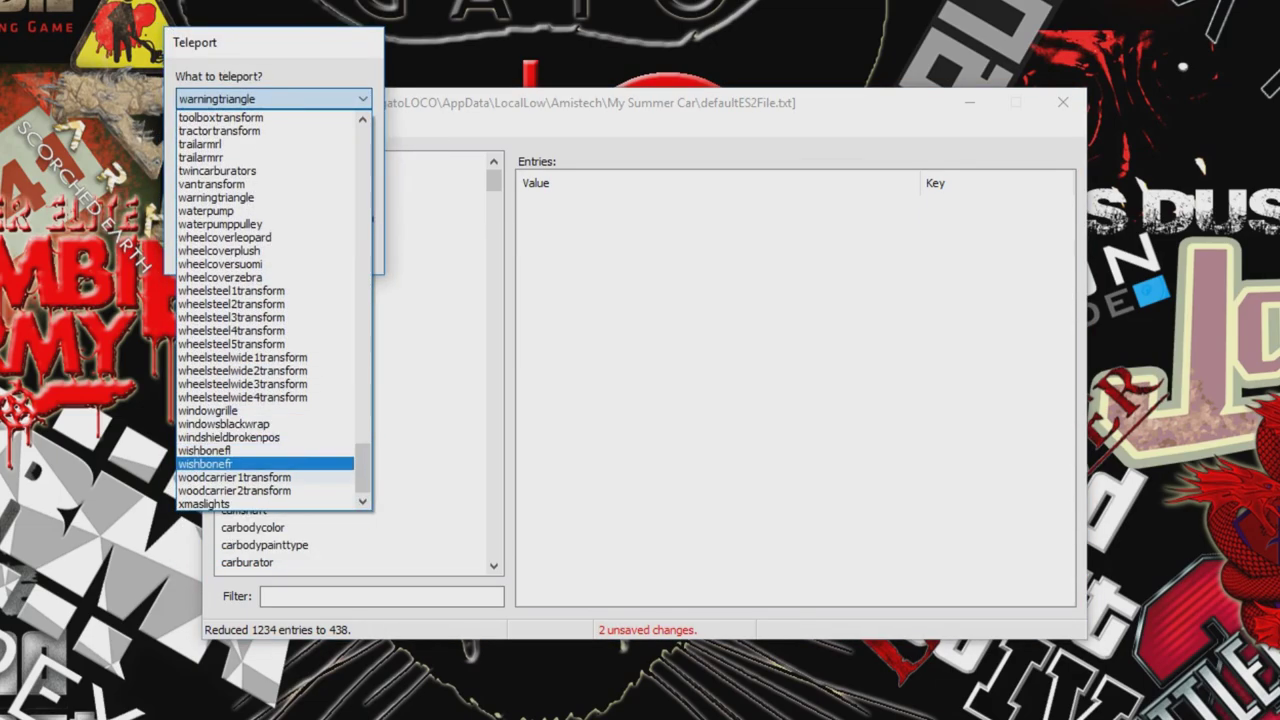
click(257, 329)
click(265, 98)
scroll(266, 330, up, 1)
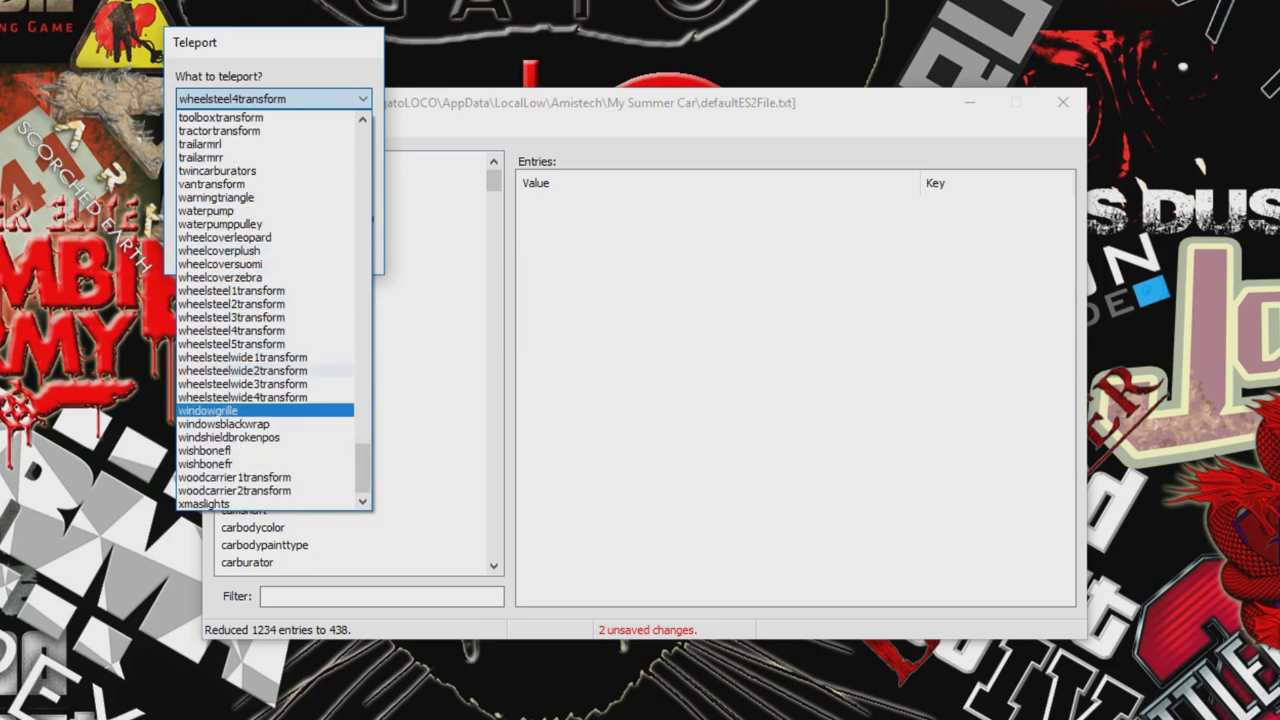
click(257, 314)
click(265, 151)
click(330, 277)
click(229, 249)
Teleport wheelsteel4transform to Inspection.
click(256, 128)
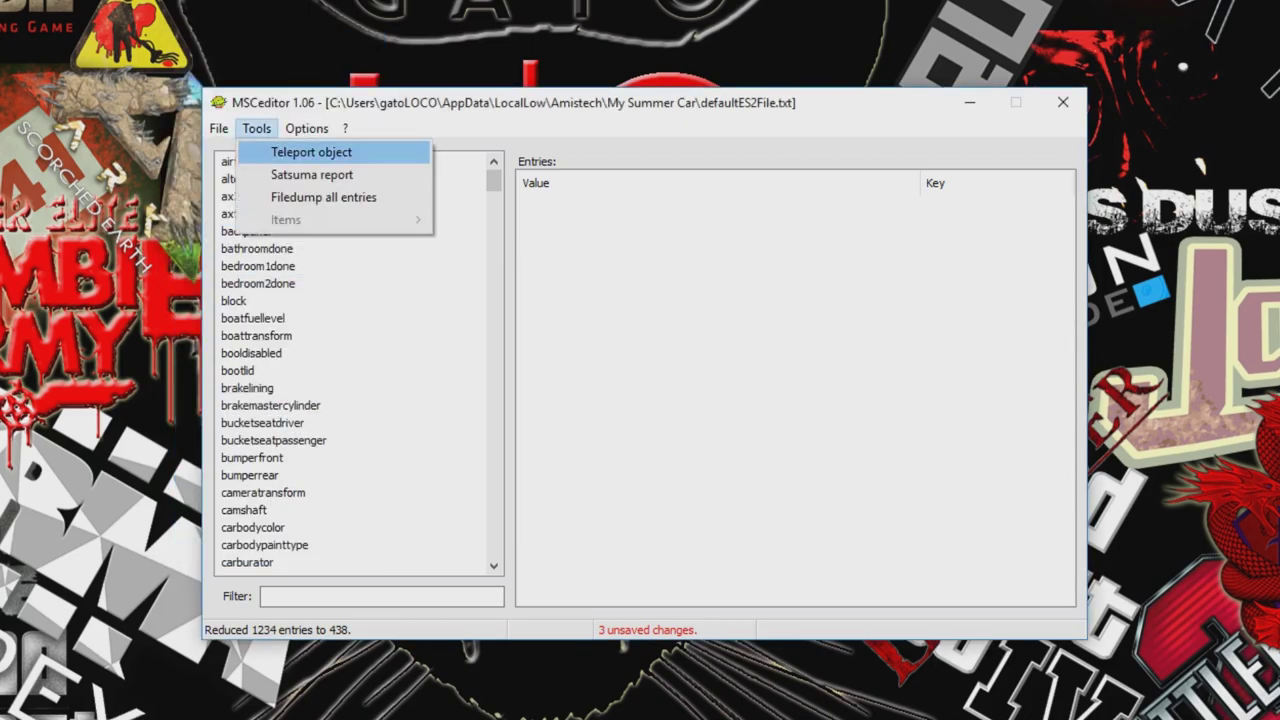
click(286, 151)
click(265, 93)
key(w)
scroll(257, 352, down, 1)
click(257, 352)
click(265, 146)
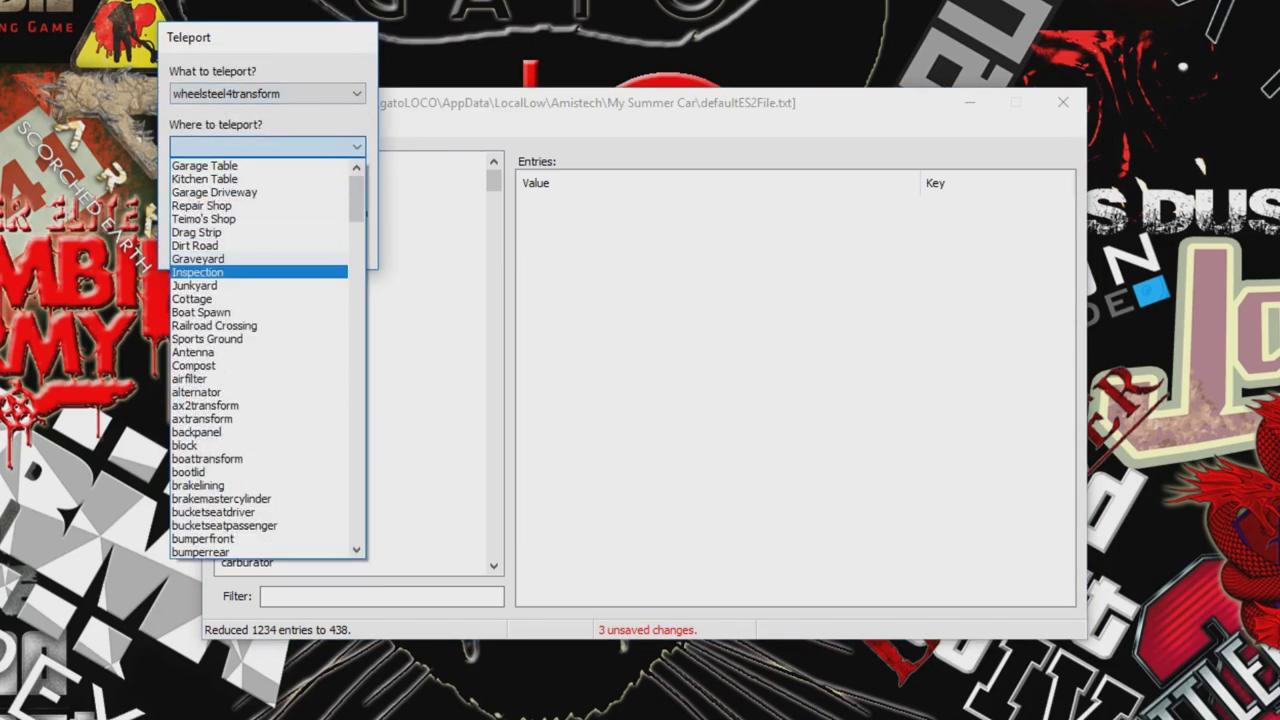
click(257, 272)
click(229, 245)
Teleport the player to Inspection, keeping the original rotation, and save the save file.
click(256, 128)
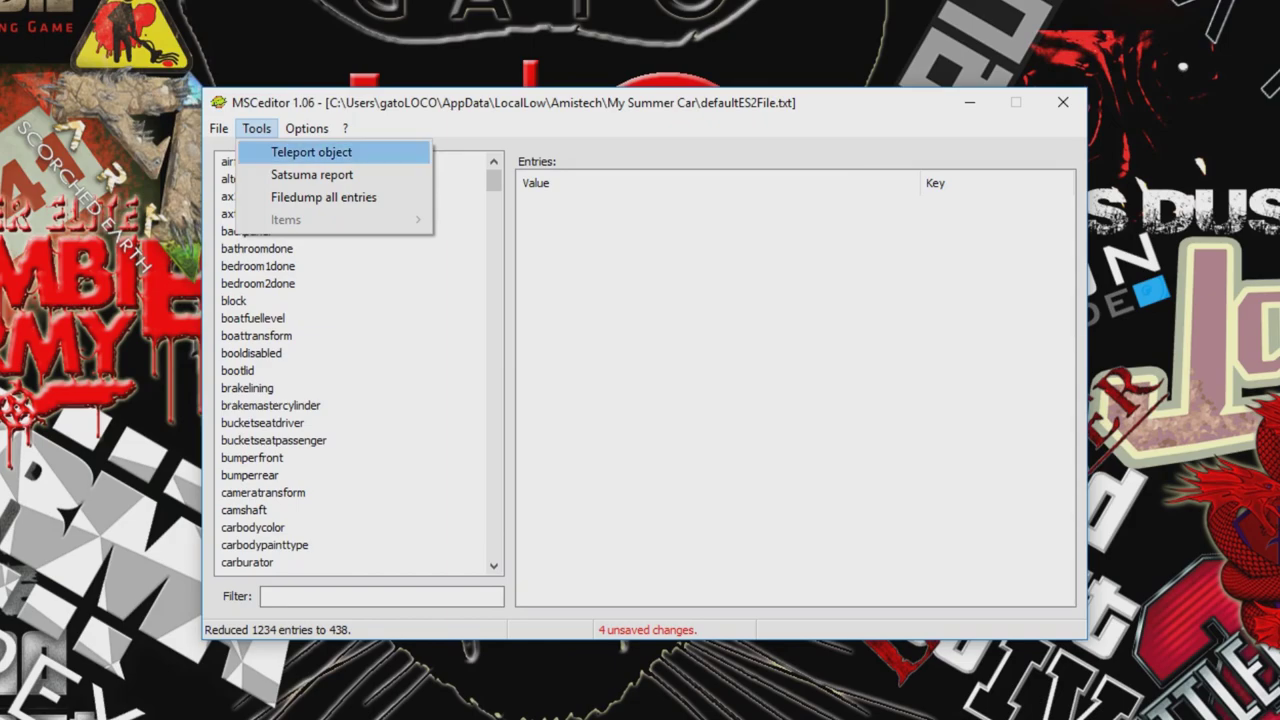
click(311, 152)
click(290, 97)
key(p)
scroll(280, 409, down, 6)
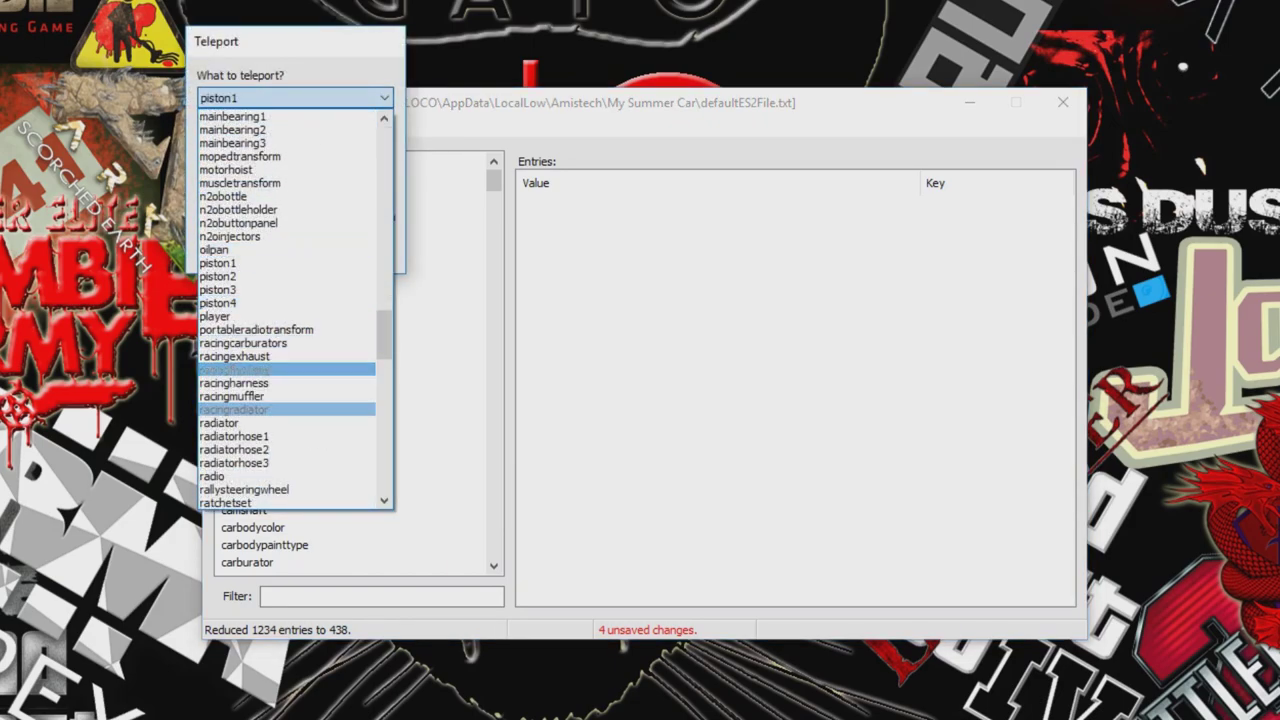
click(230, 316)
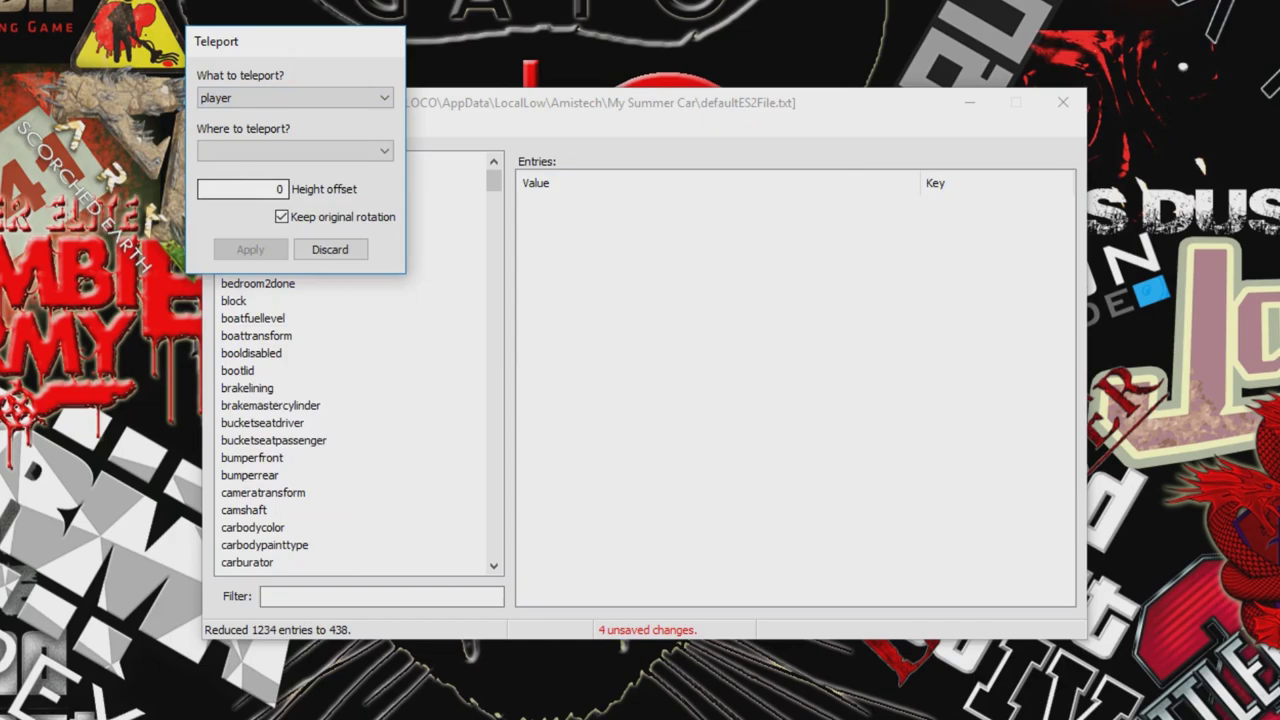
click(294, 151)
click(226, 277)
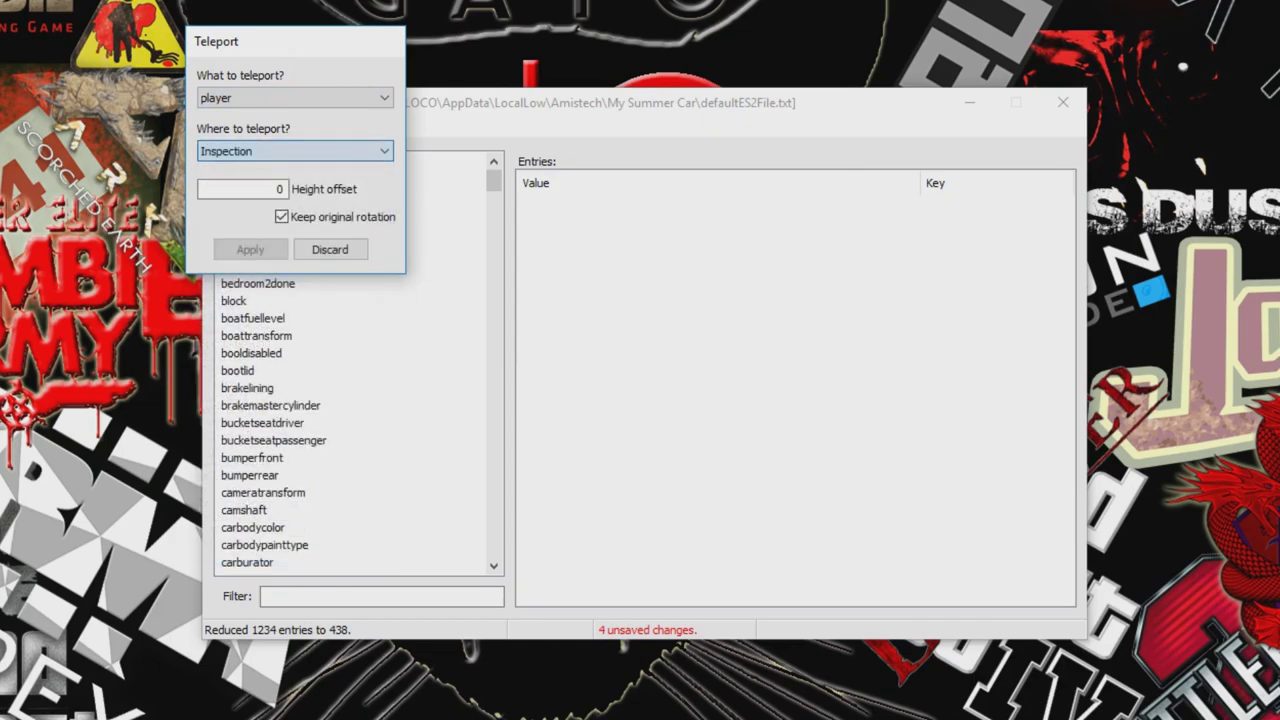
click(250, 250)
click(251, 175)
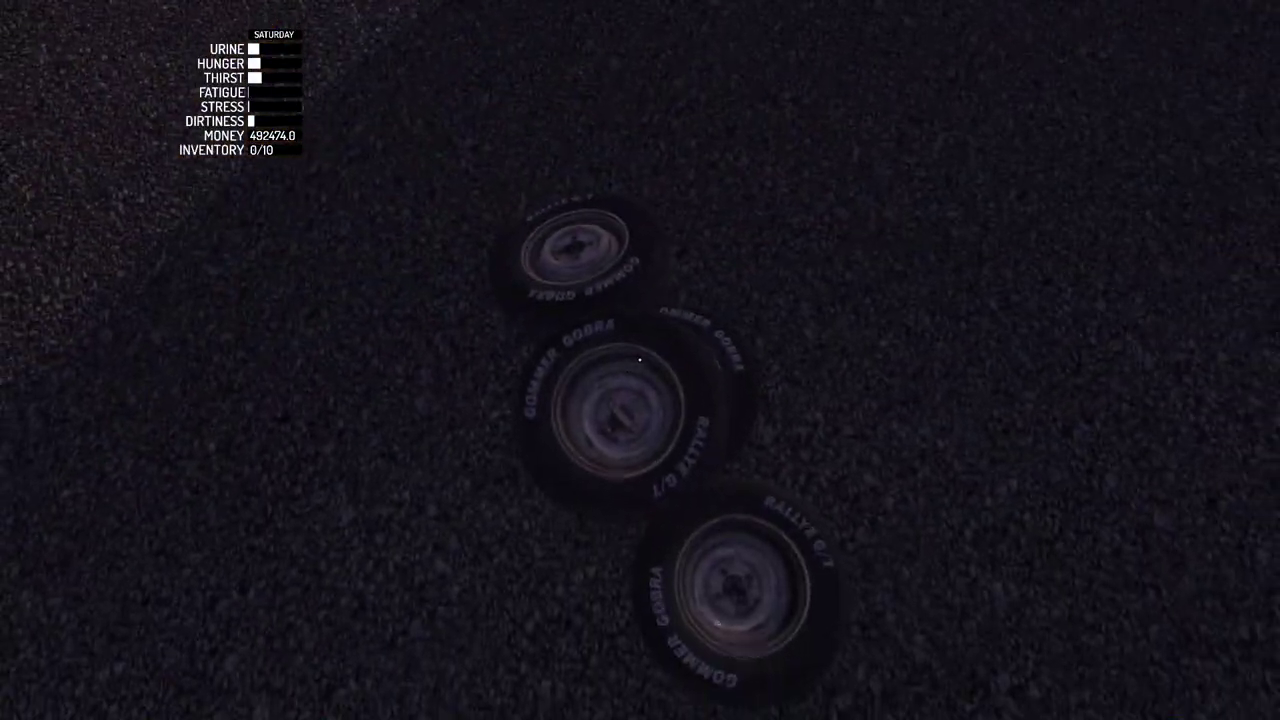
Switch to My Summer Car, check the four wheels on the ground and approach the inspection office entrance.
key(g)
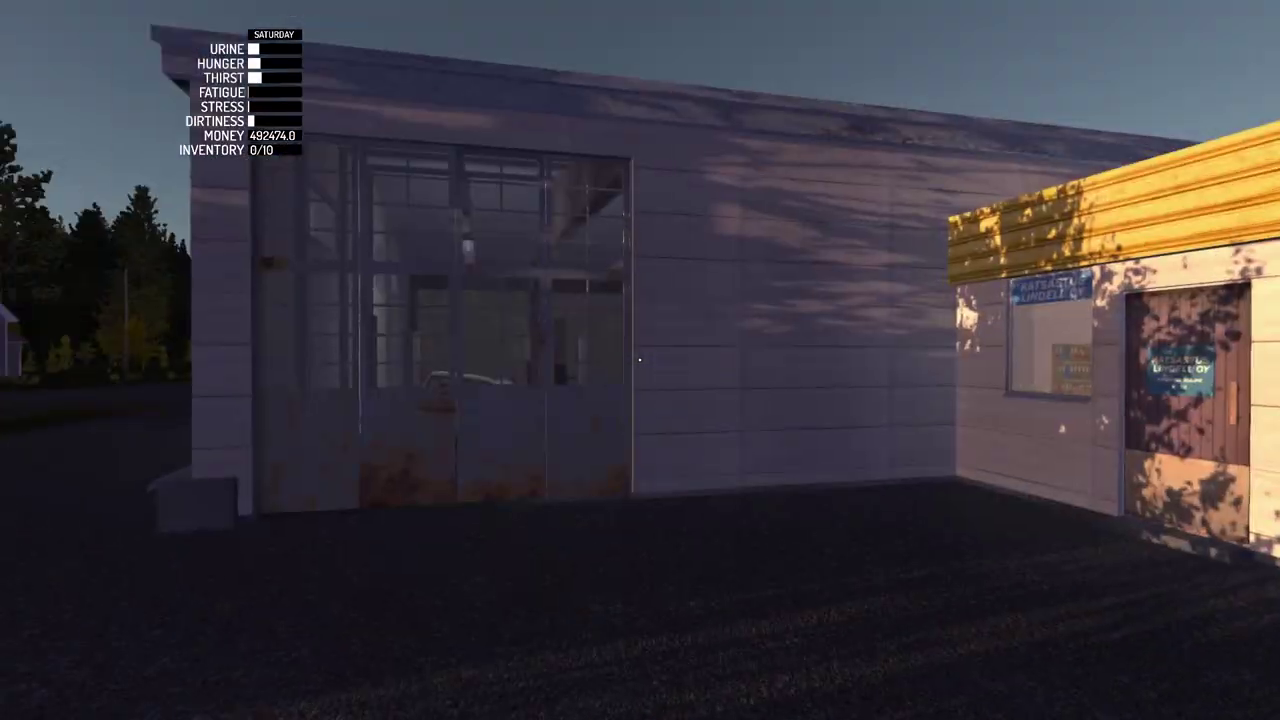
key(w)
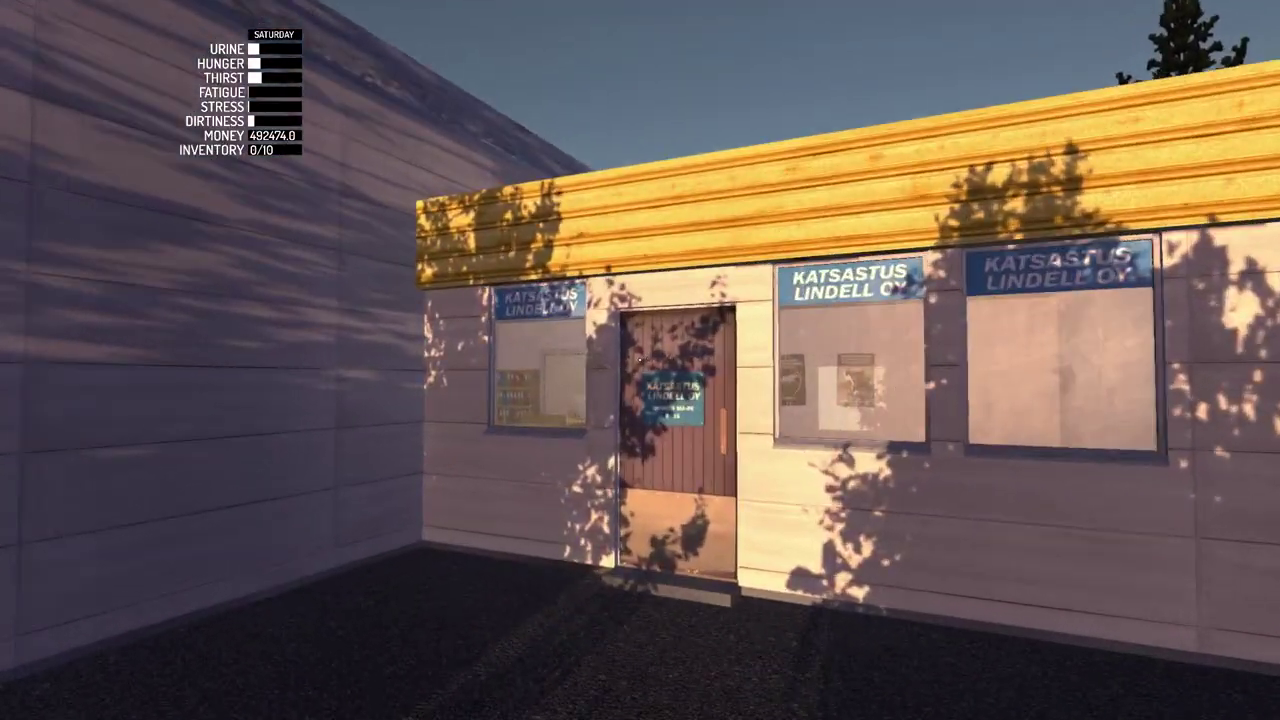
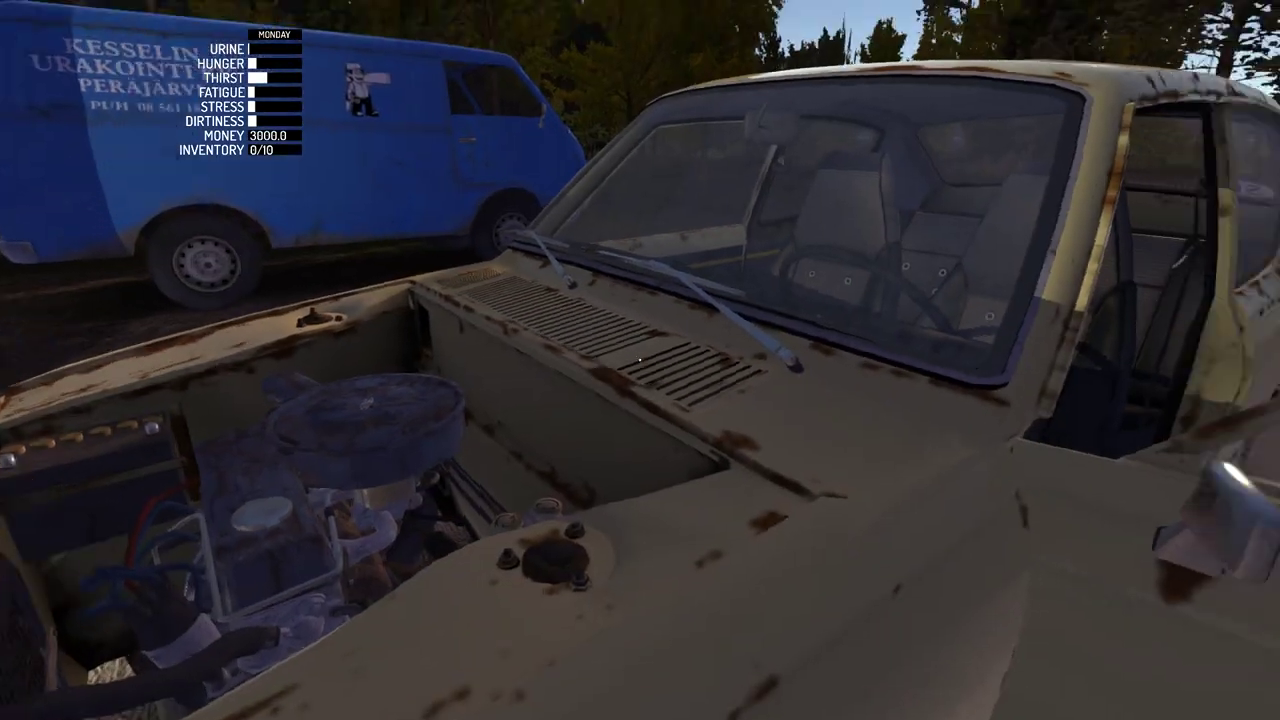
Walk around the rusty yellow car to examine its engine bay, left door and front wheel.
key(w)
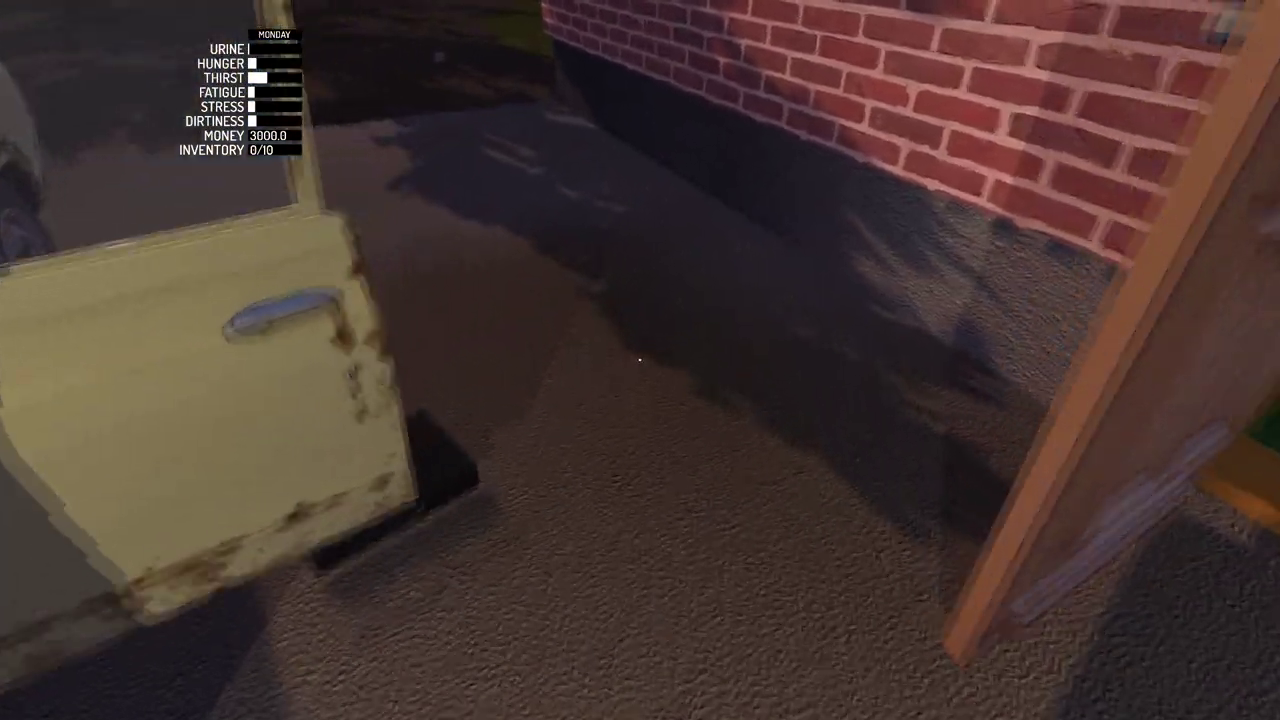
key(d)
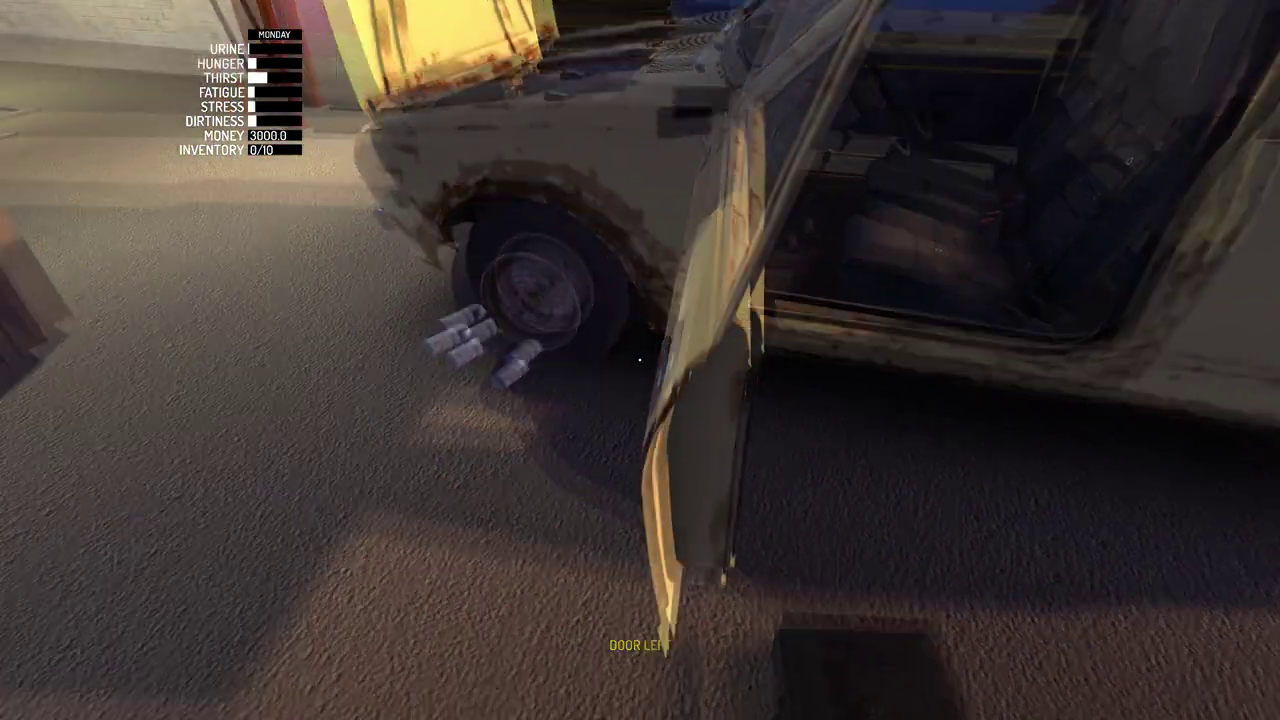
click(640, 360)
key(w)
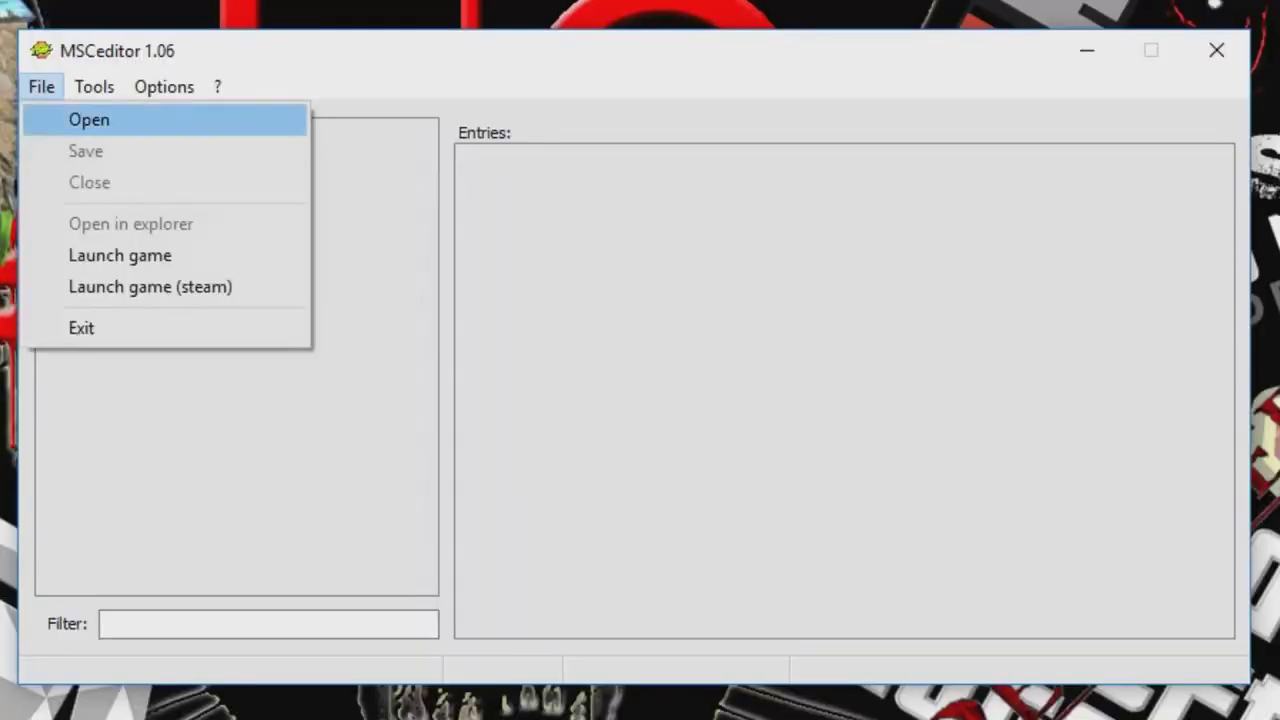
Open the defaultES2File.txt save in MSCeditor and set fueltankfuellevel to 100.
click(89, 120)
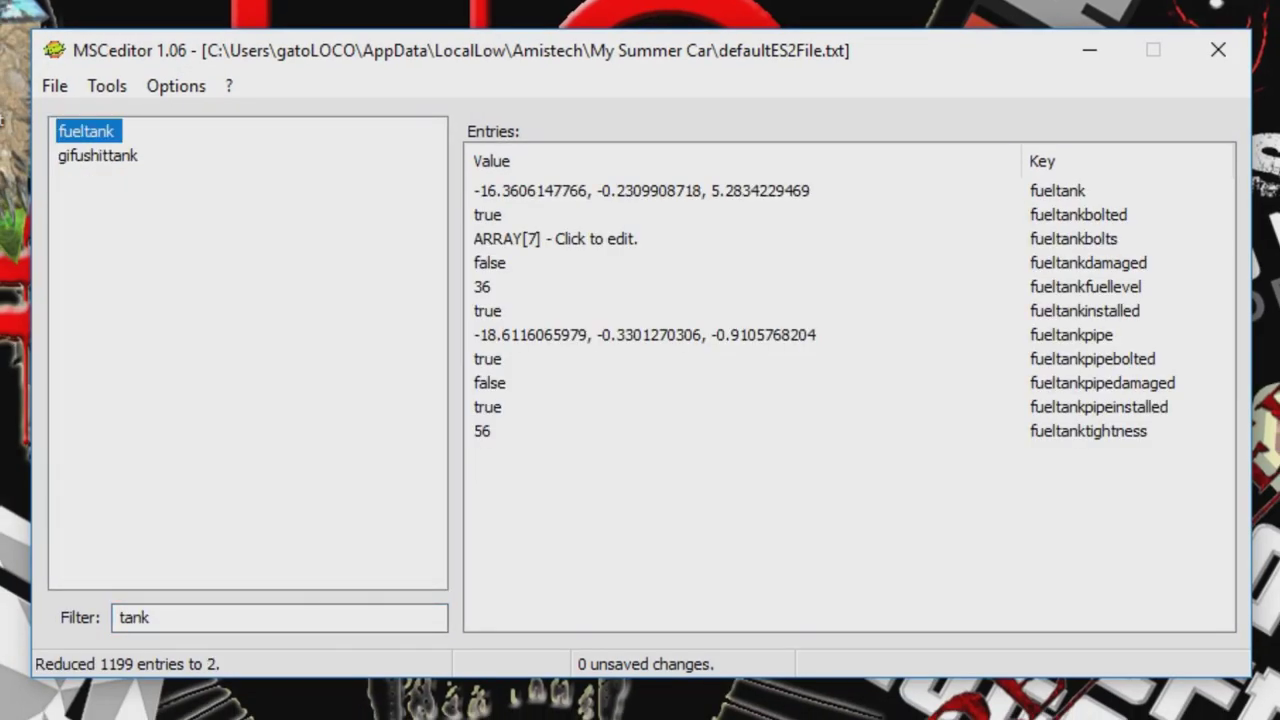
click(482, 287)
double_click(480, 287)
text(100)
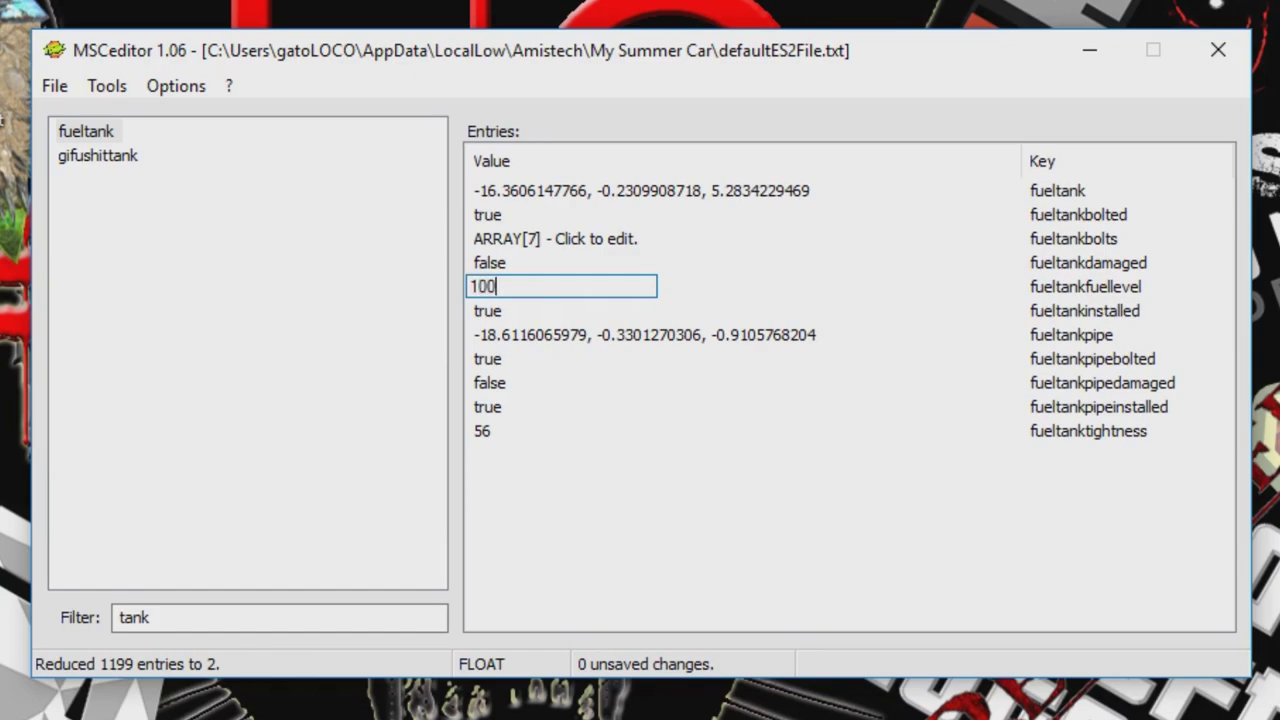
key(Return)
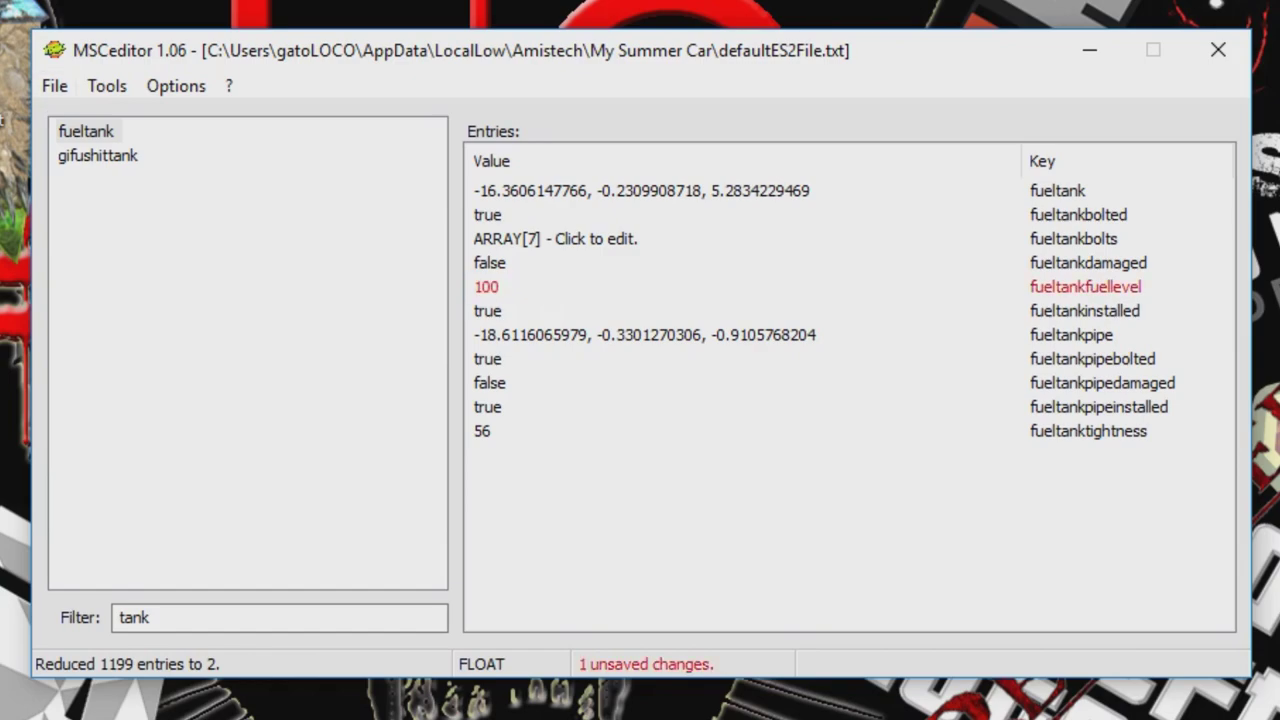
Filter the entries for brakemast and set both fluid levels of brakemastercylinder to 1.
drag(172, 618, 116, 618)
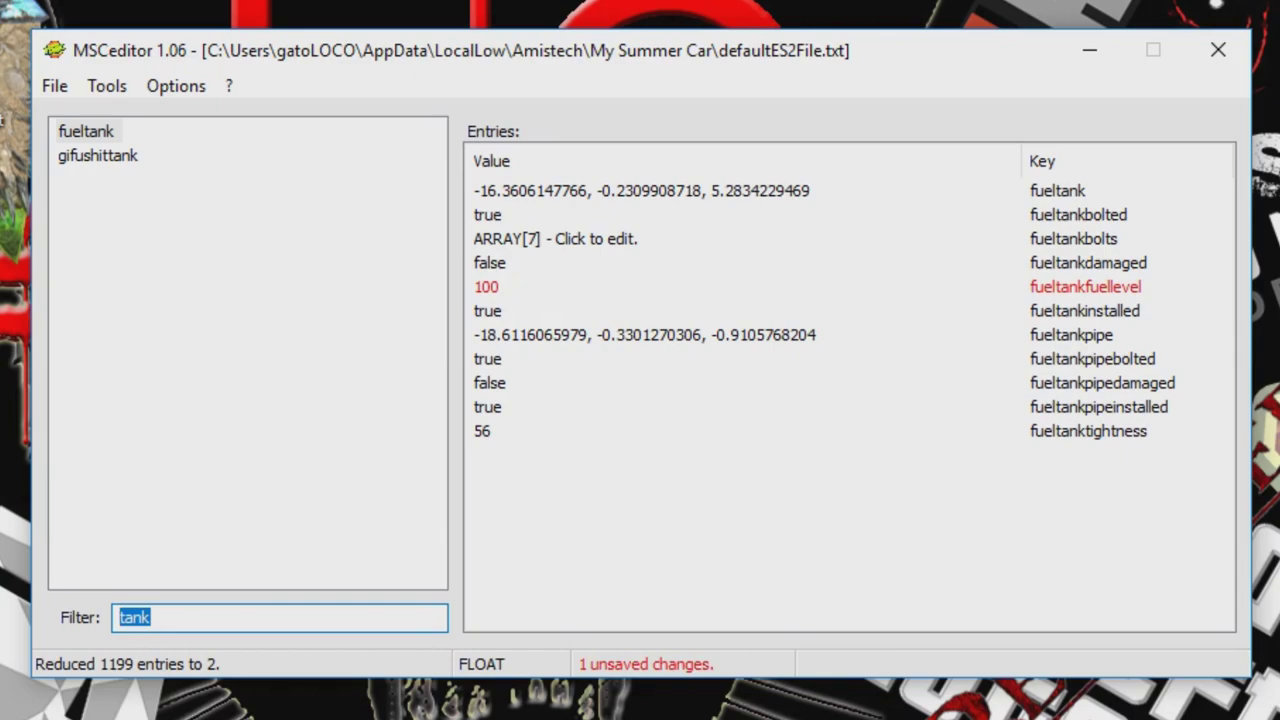
text(brakemast)
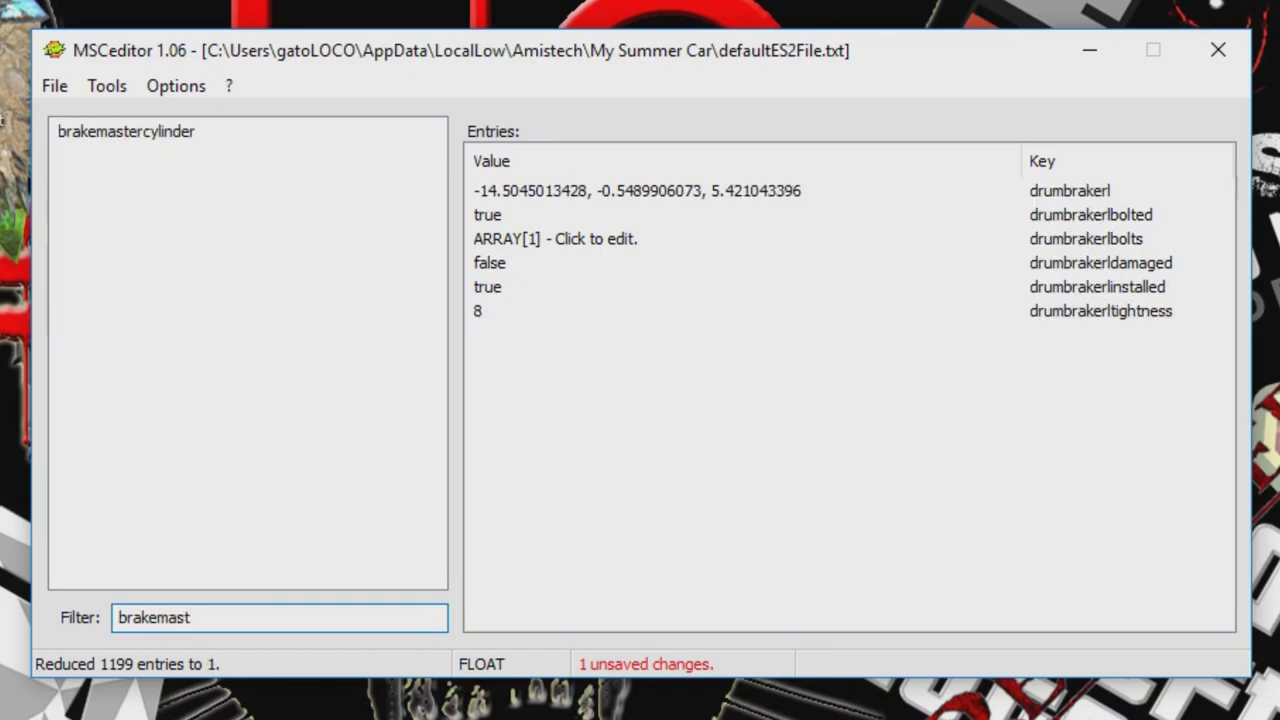
click(127, 132)
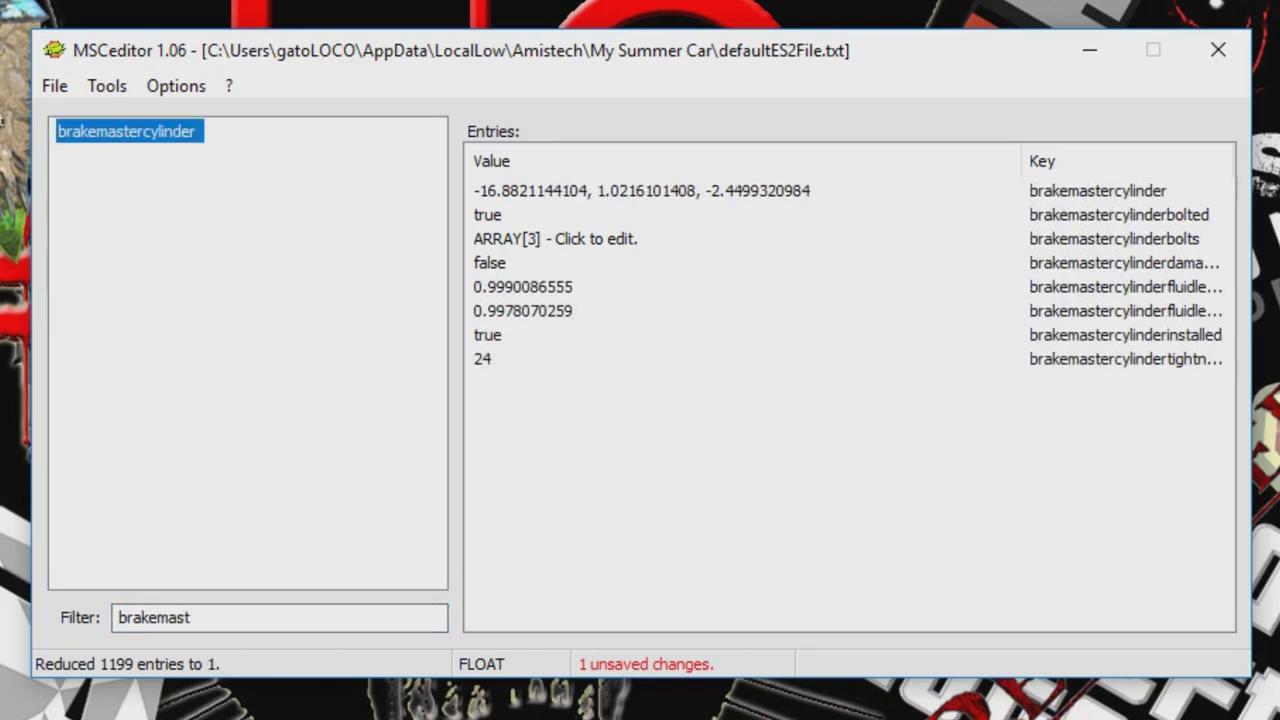
click(523, 287)
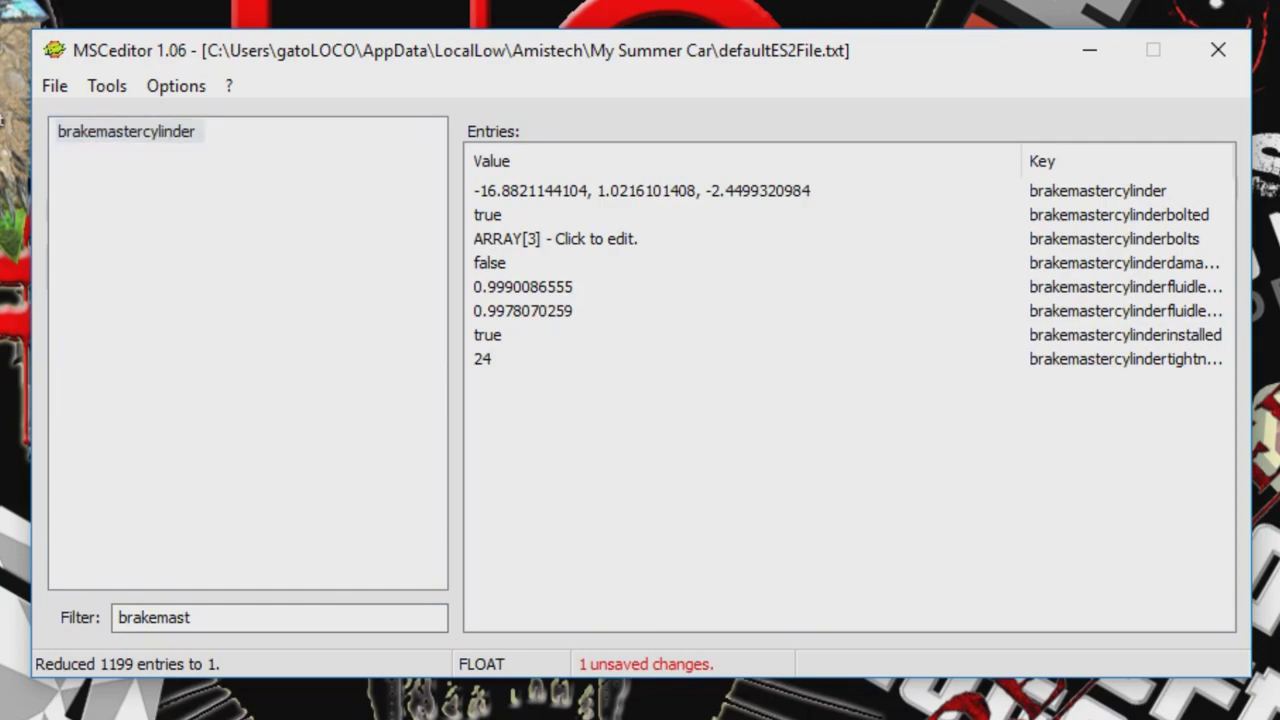
click(523, 311)
key(BackSpace)
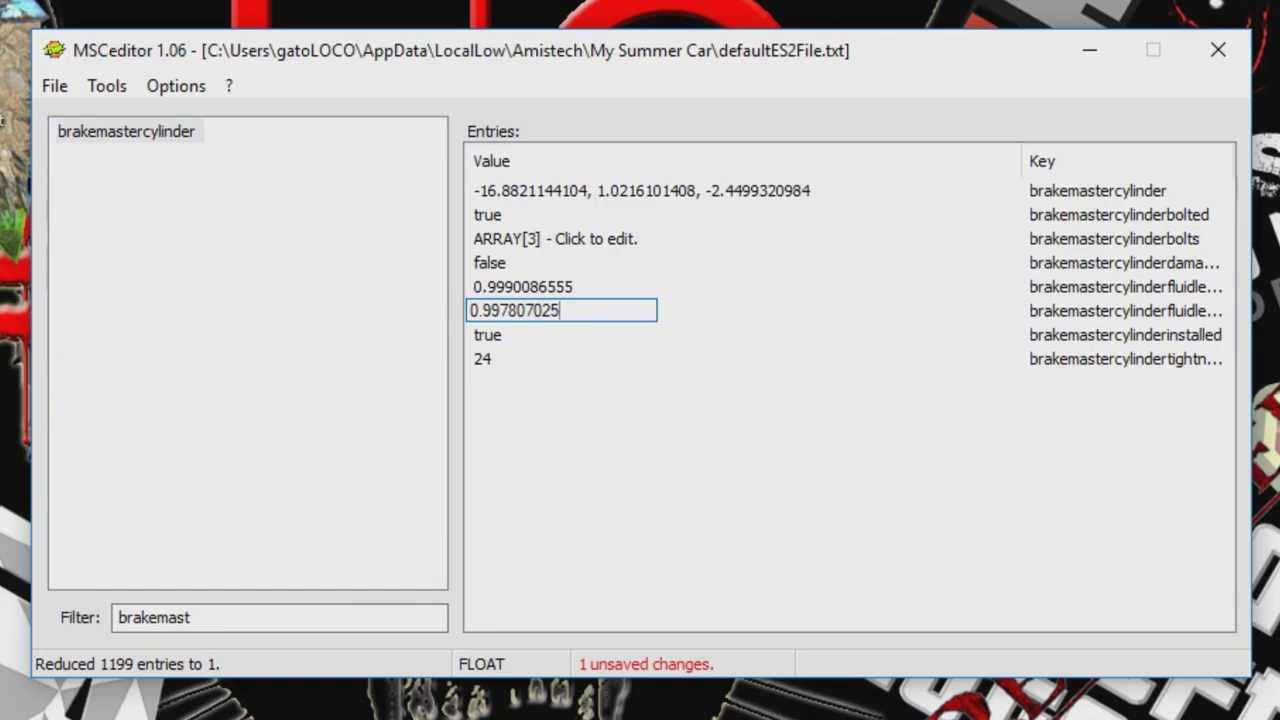
click(523, 287)
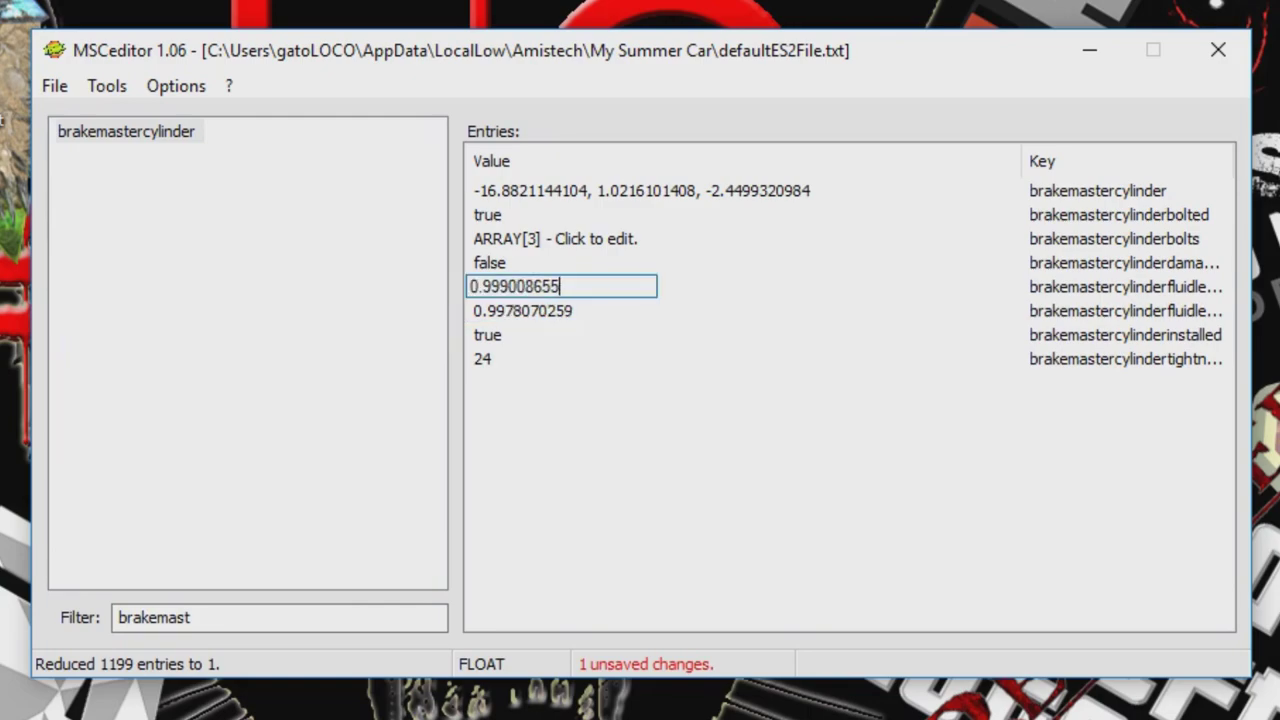
key(ctrl+a)
text(1)
key(Return)
click(523, 311)
key(ctrl+a)
text(1)
key(Return)
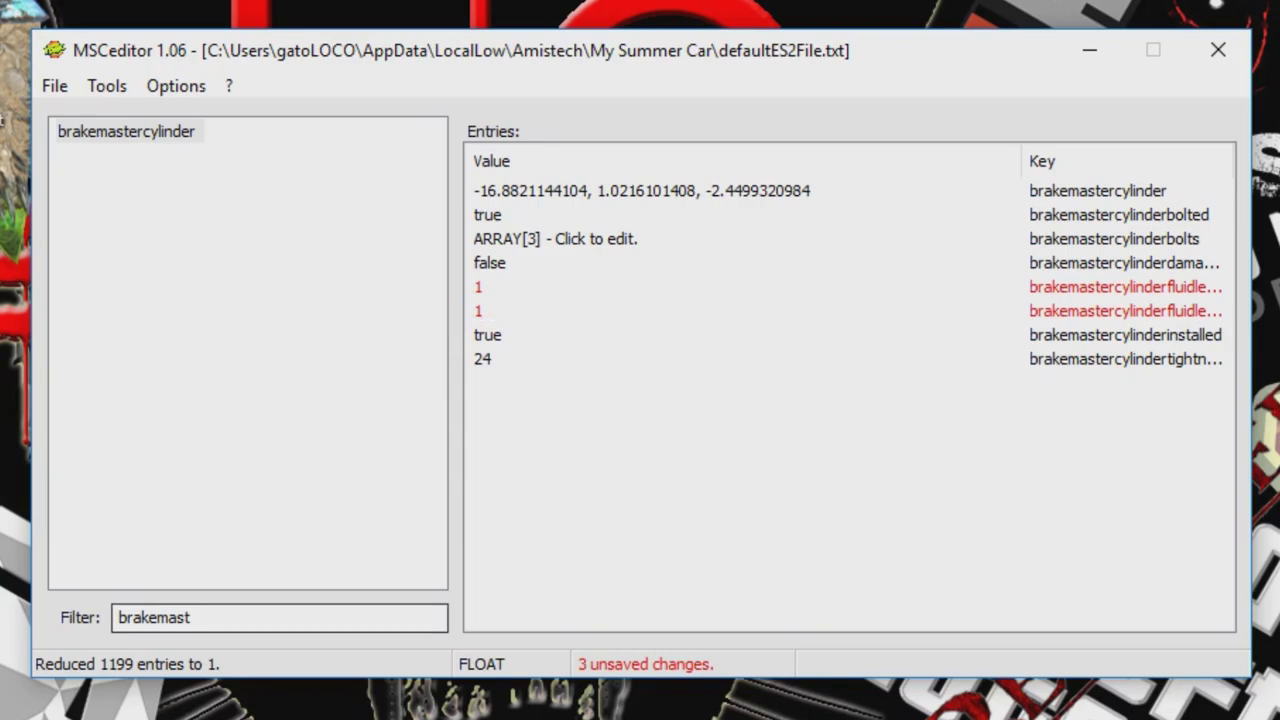
Filter the entries for clutch, edit the fluid level of clutchmastercylinder and save the save file.
double_click(119, 617)
text(clutch)
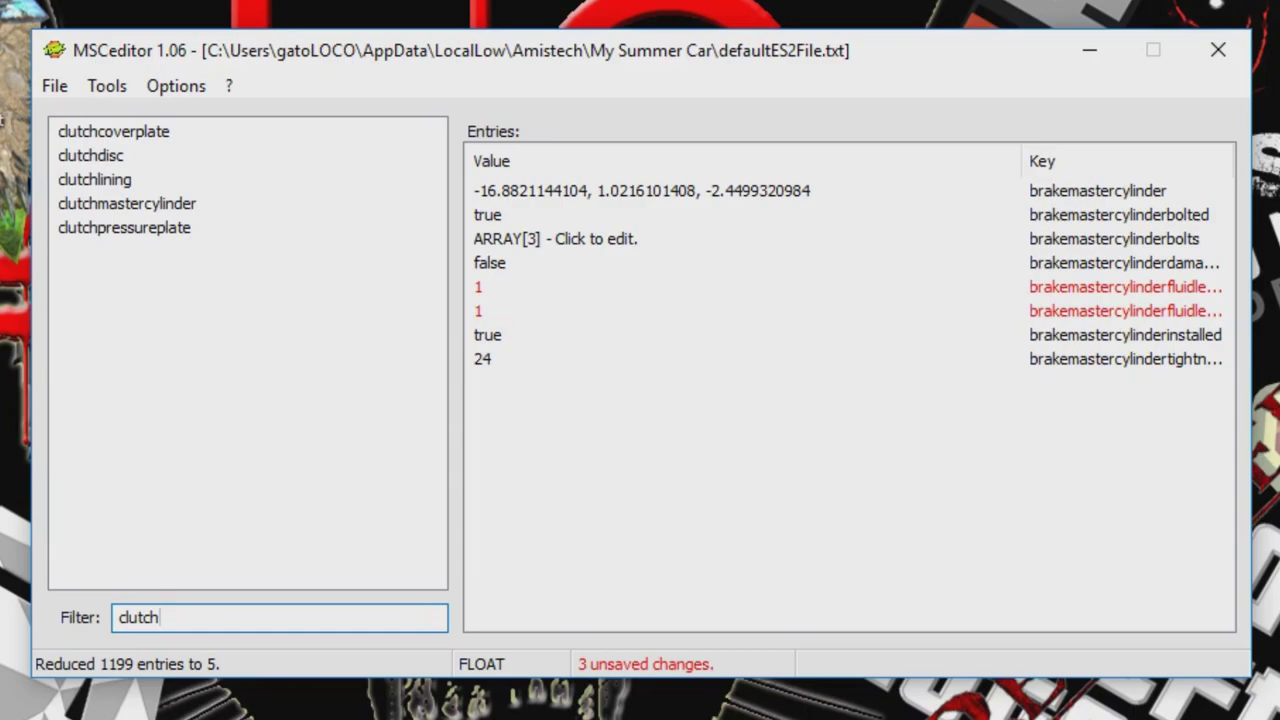
click(127, 204)
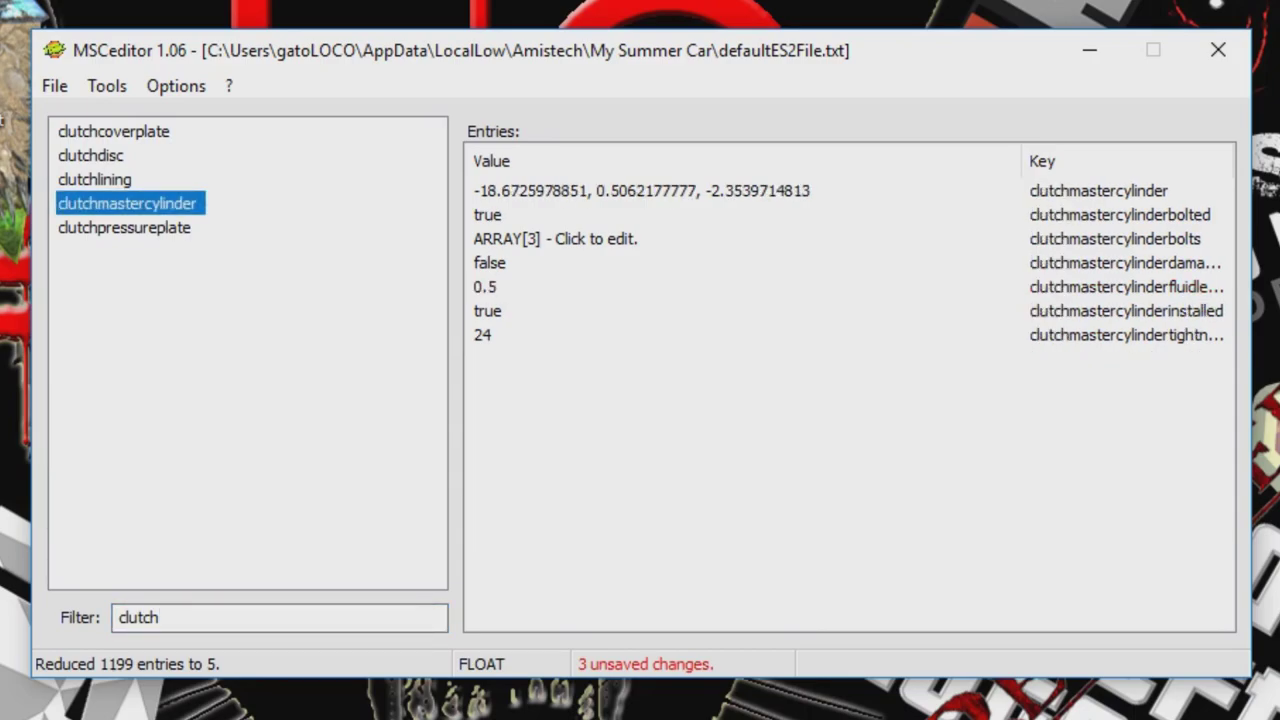
click(485, 287)
key(Return)
click(55, 86)
click(98, 150)
click(98, 149)
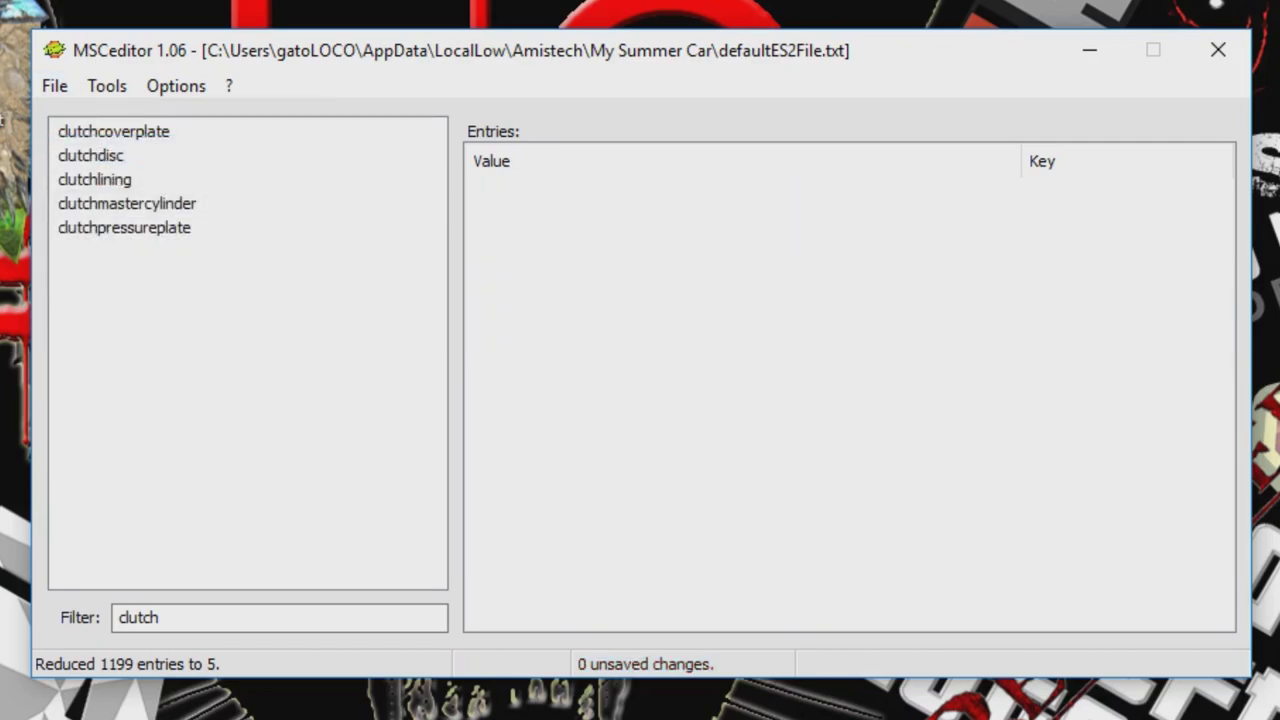
Replace the clutch filter with block to search for the engine block entry.
double_click(139, 618)
key(BackSpace)
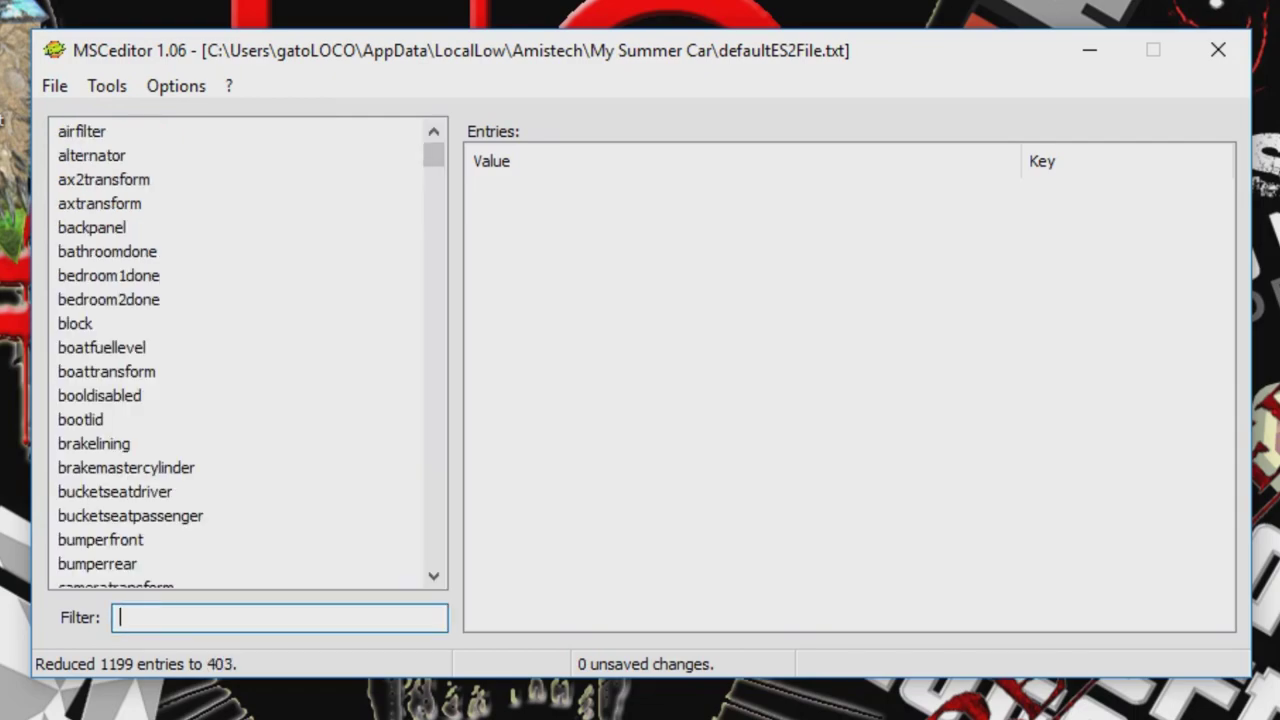
text(block)
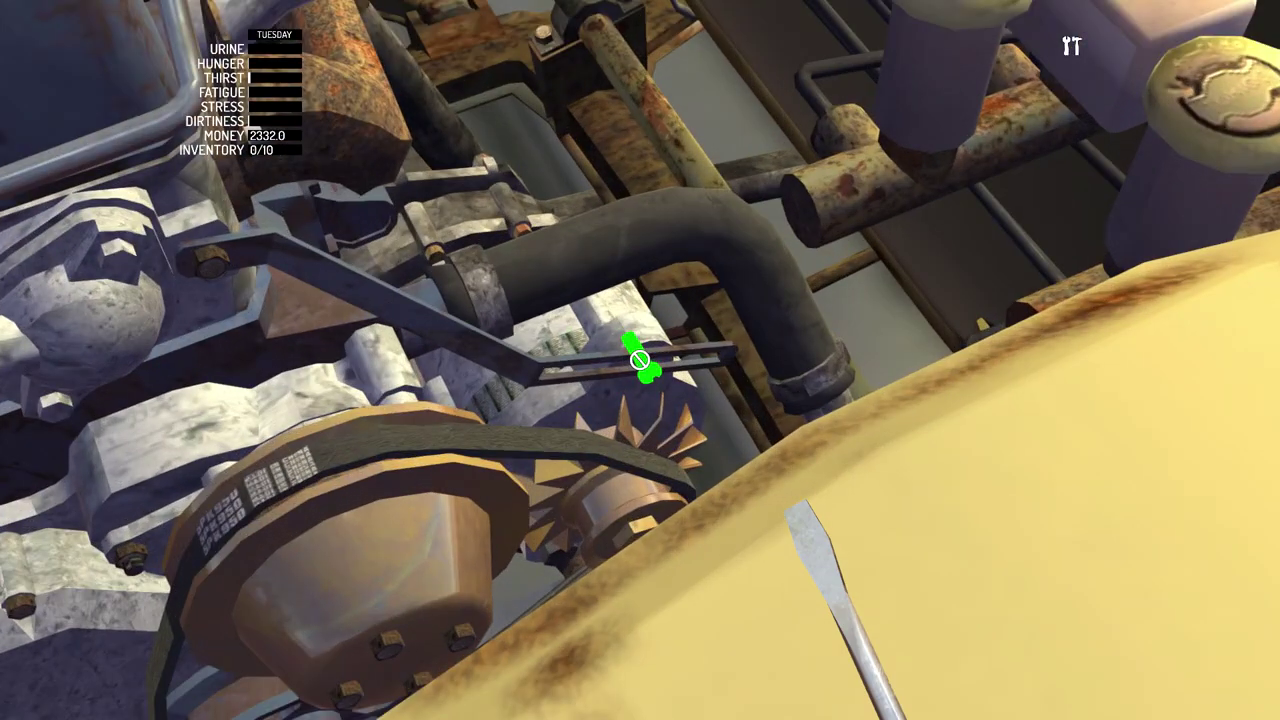
Switch to My Summer Car, put away the screwdriver and reach for the alternator beside the fan belt.
key(1)
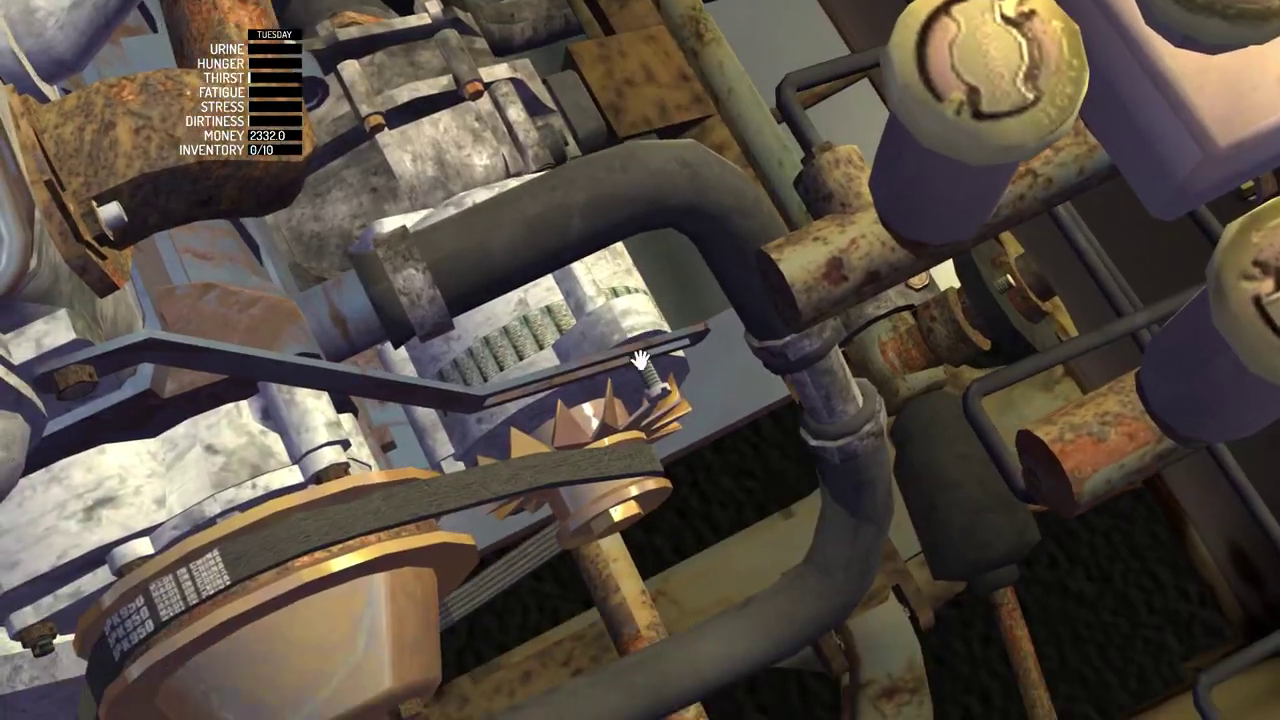
key(f)
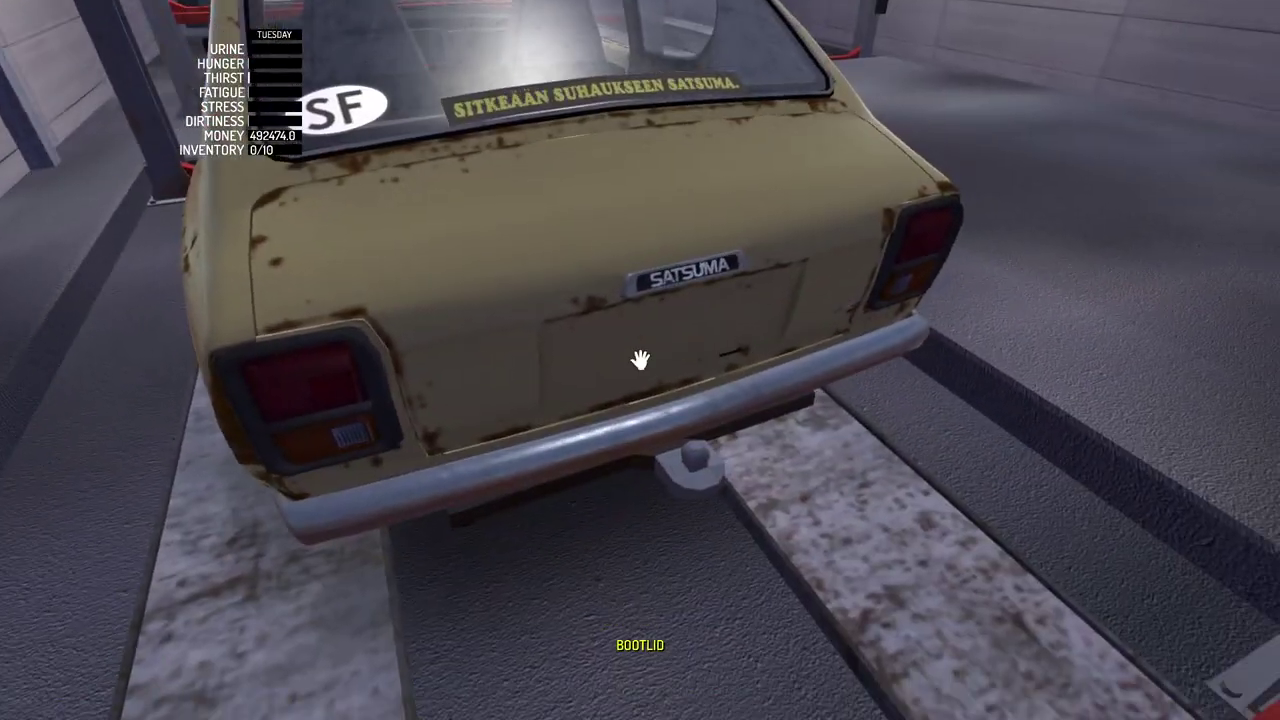
Open the car's bootlid, check the boot from several sides and close it.
click(640, 360)
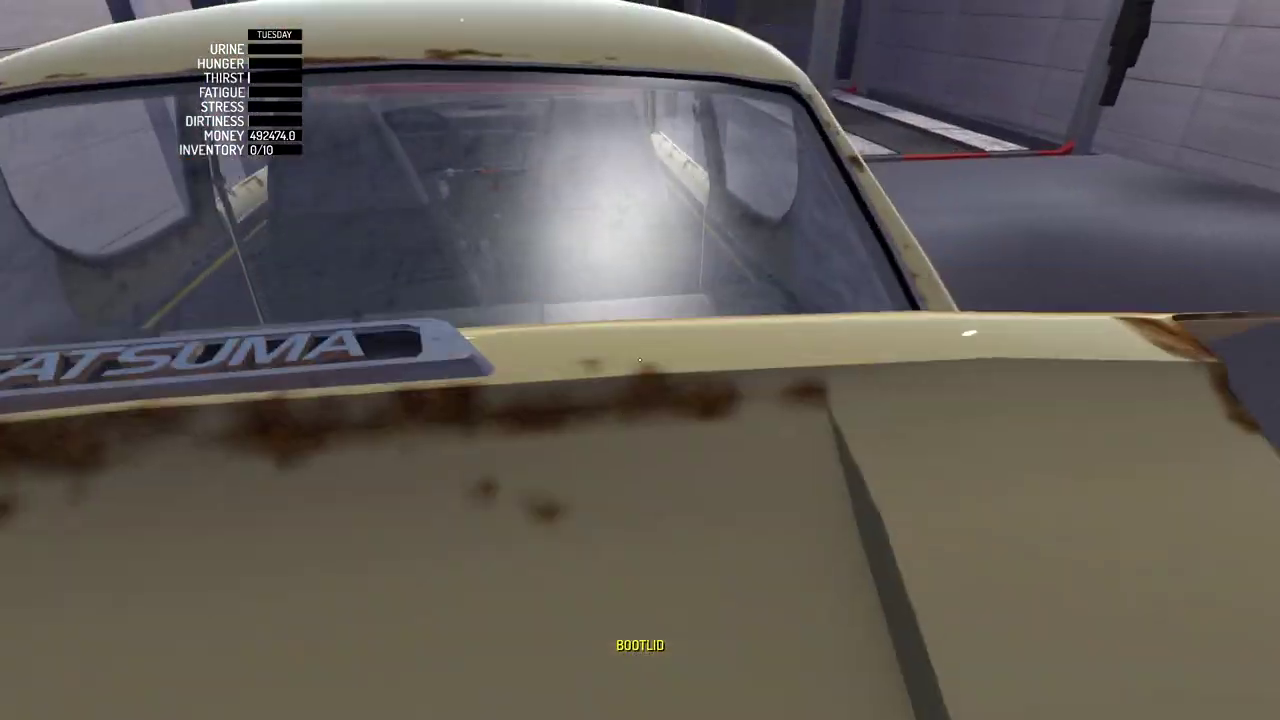
key(w)
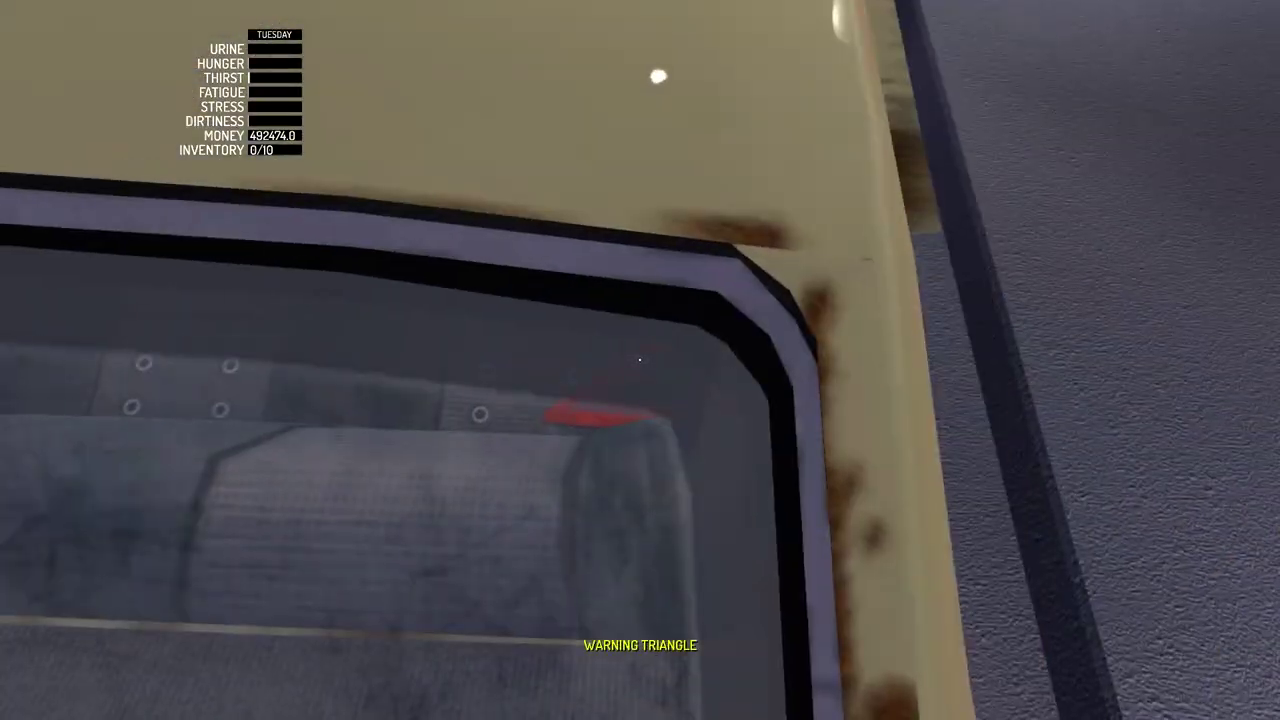
key(s)
key(w)
key(s)
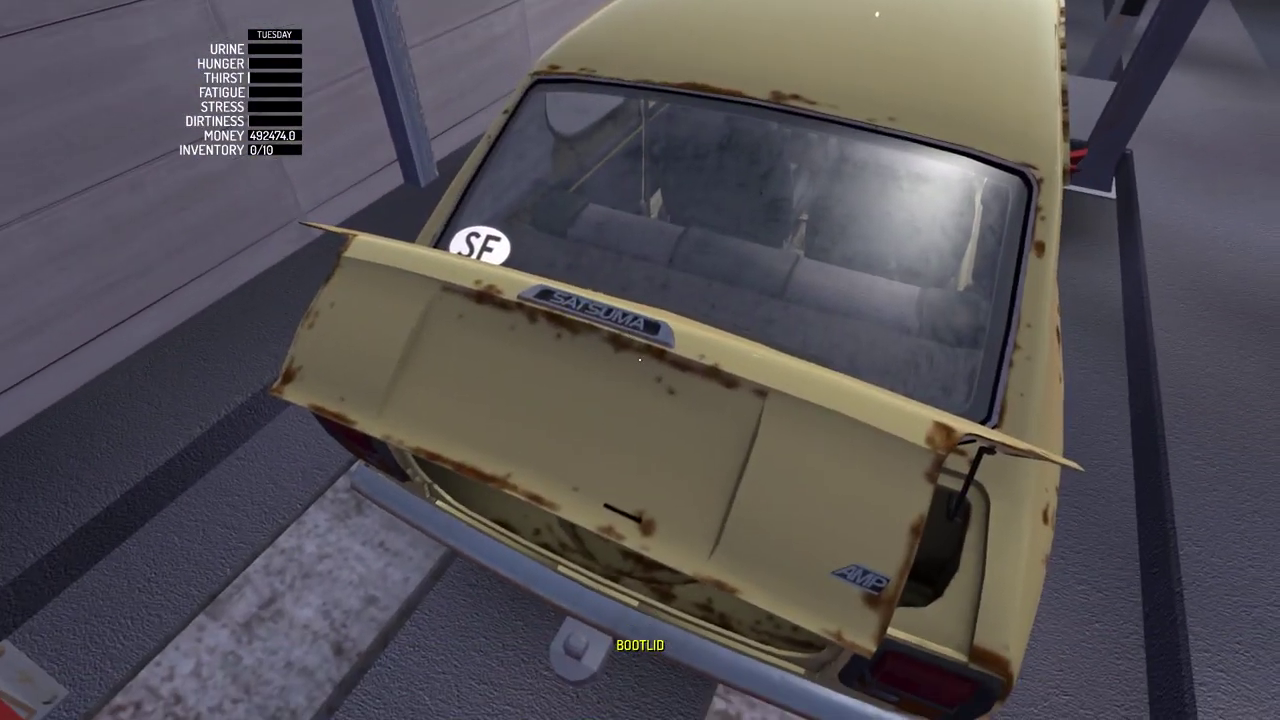
key(w)
key(s)
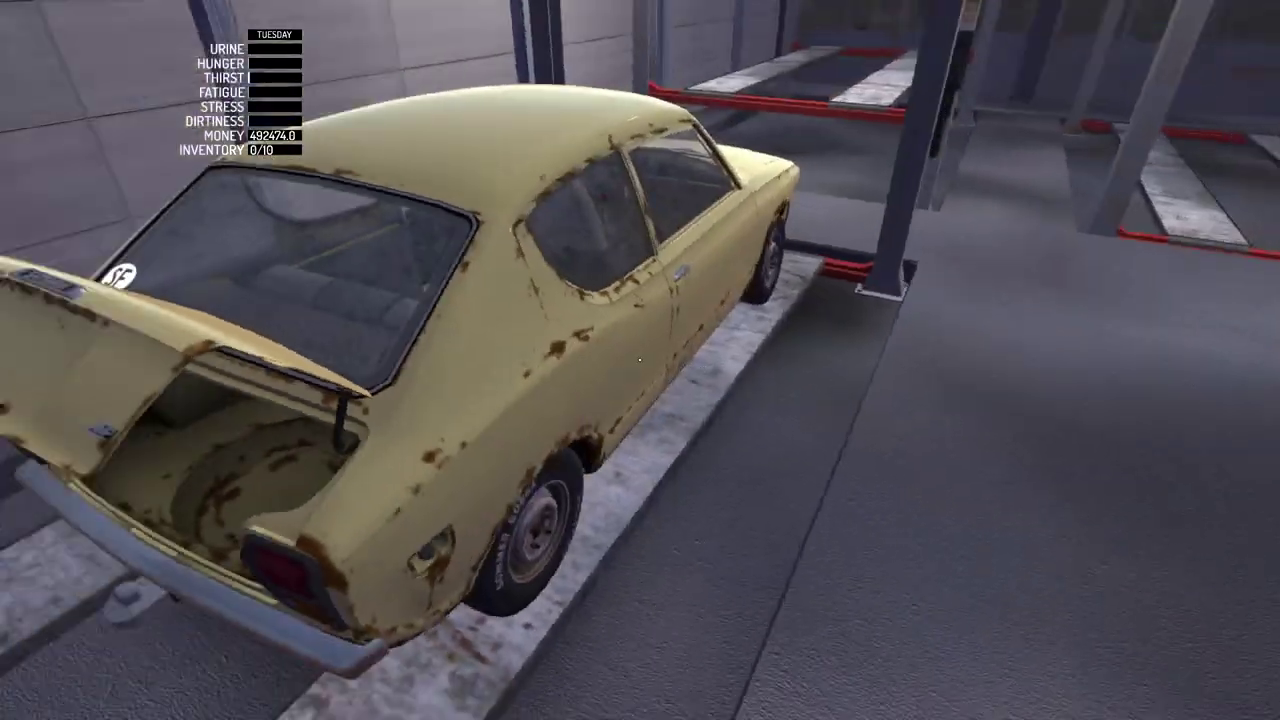
key(w)
click(640, 360)
key(s)
key(a)
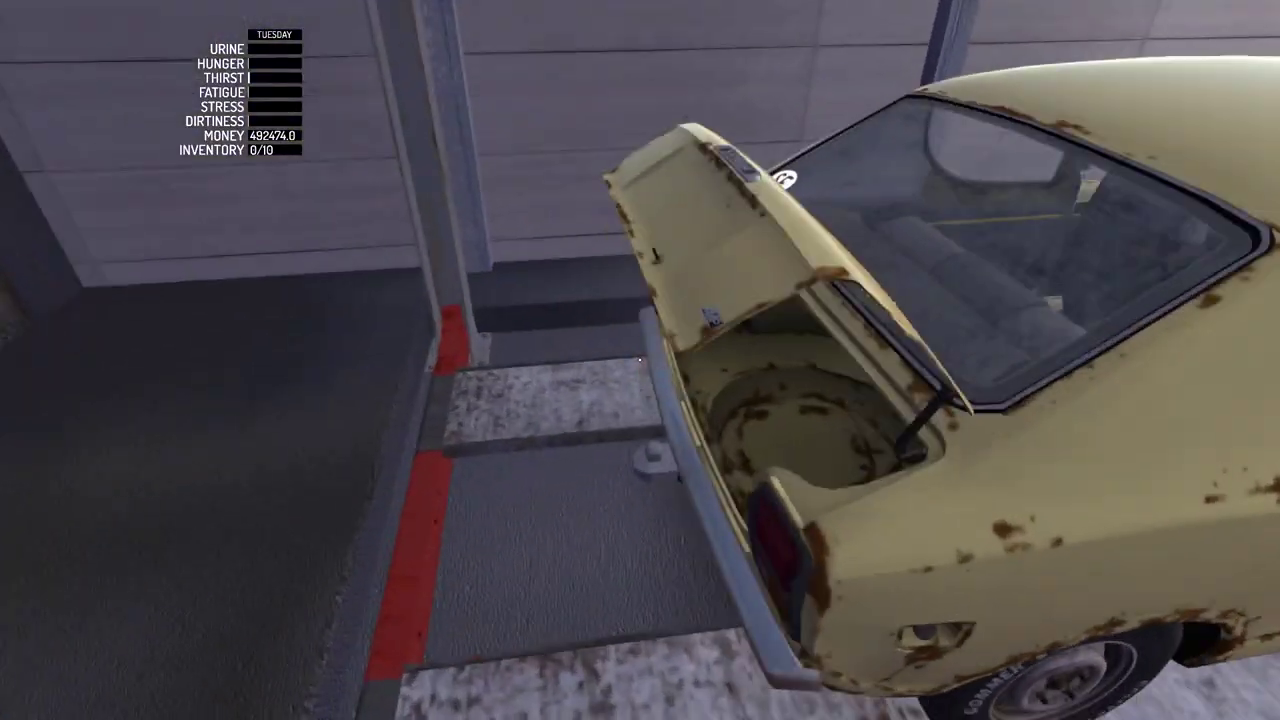
key(d)
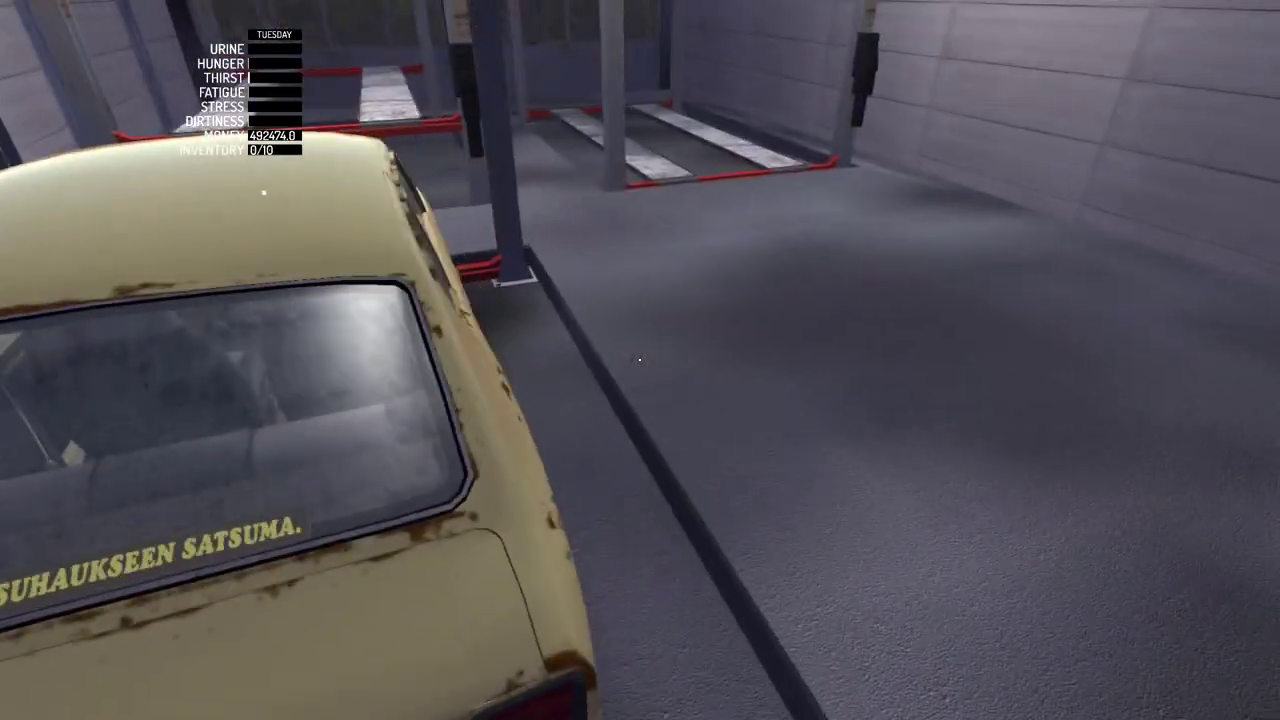
Check the warning triangle on the rear seat and return to the inspection desk for the result.
key(w)
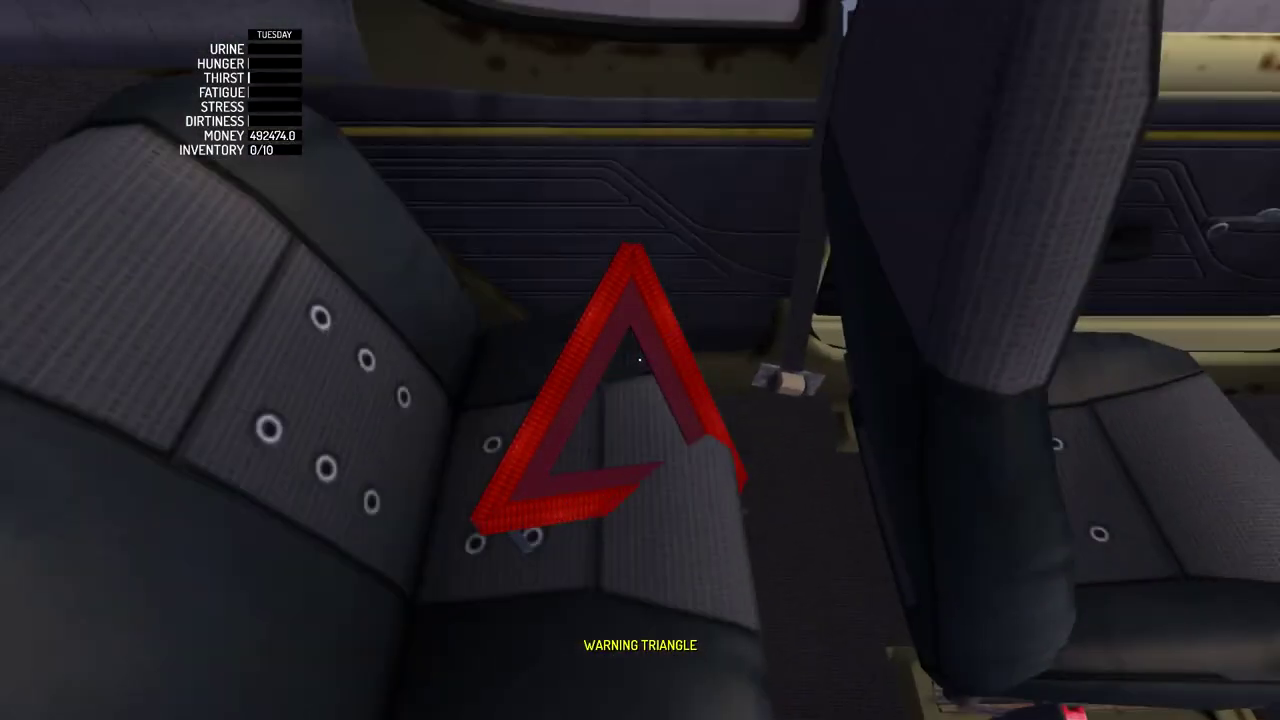
key(s)
click(640, 360)
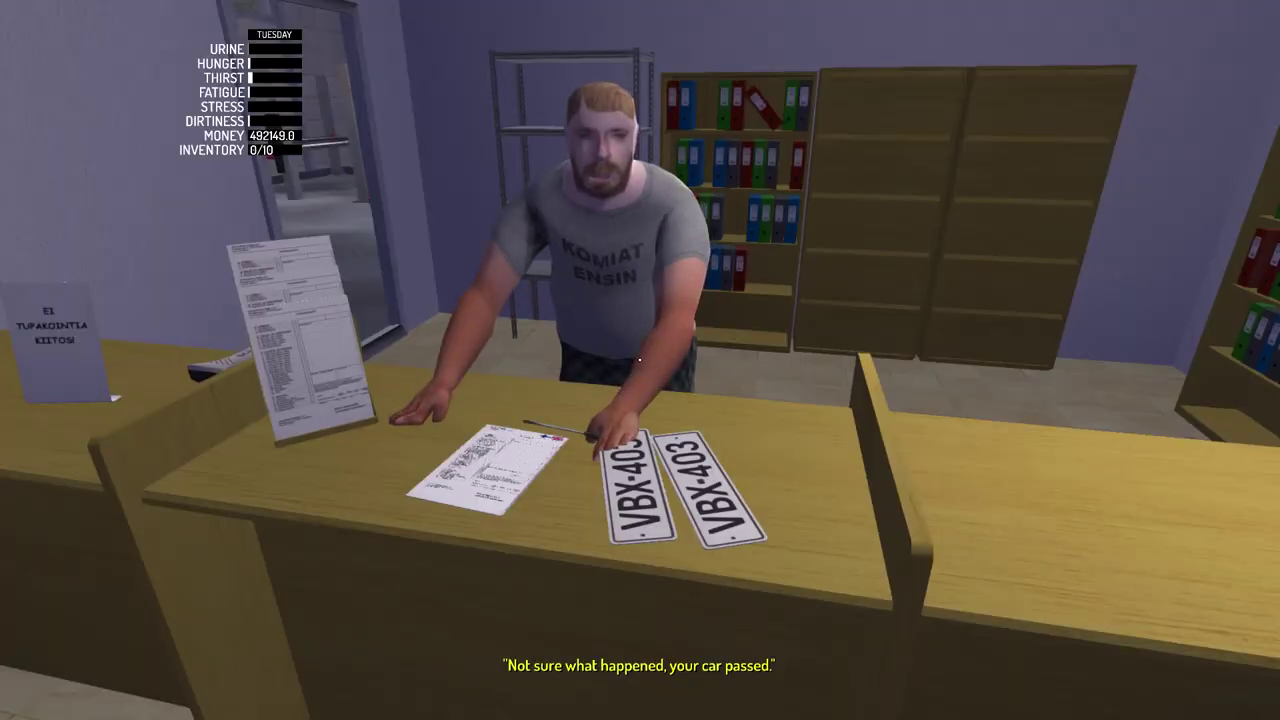
Take a register plate from the inspection desk and attach it to the car's bootlid.
key(w)
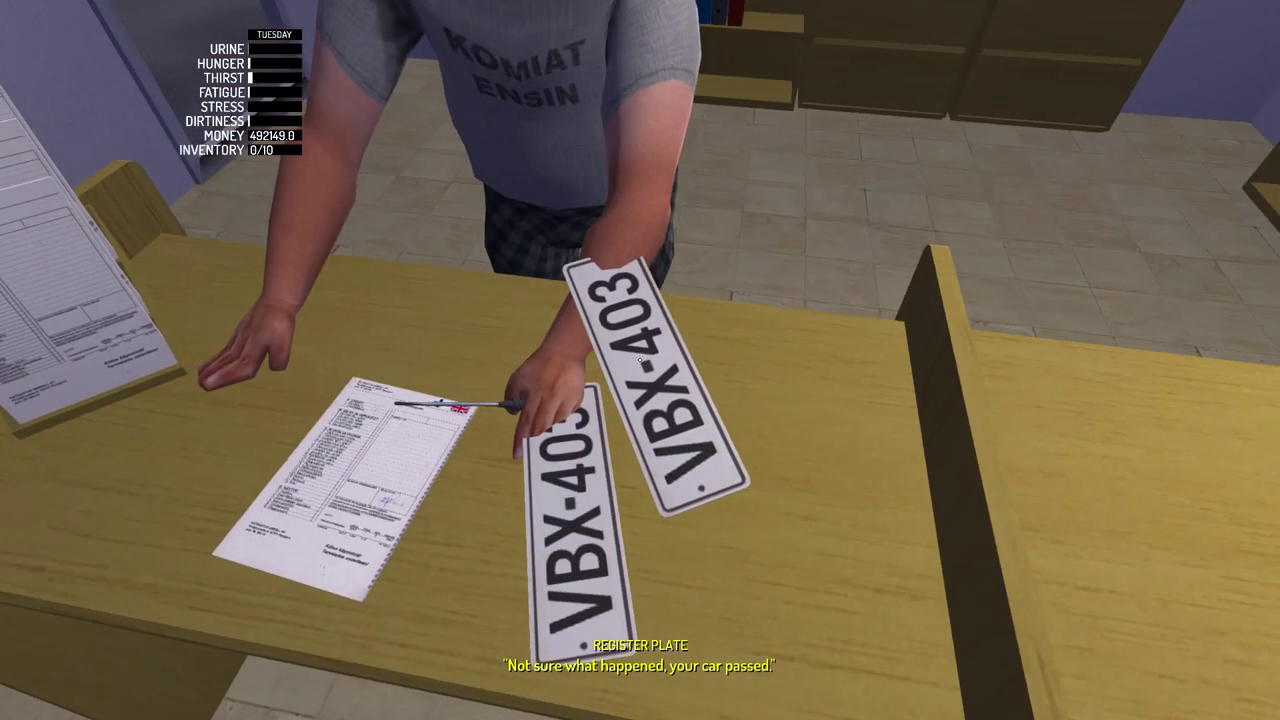
key(e)
key(e)
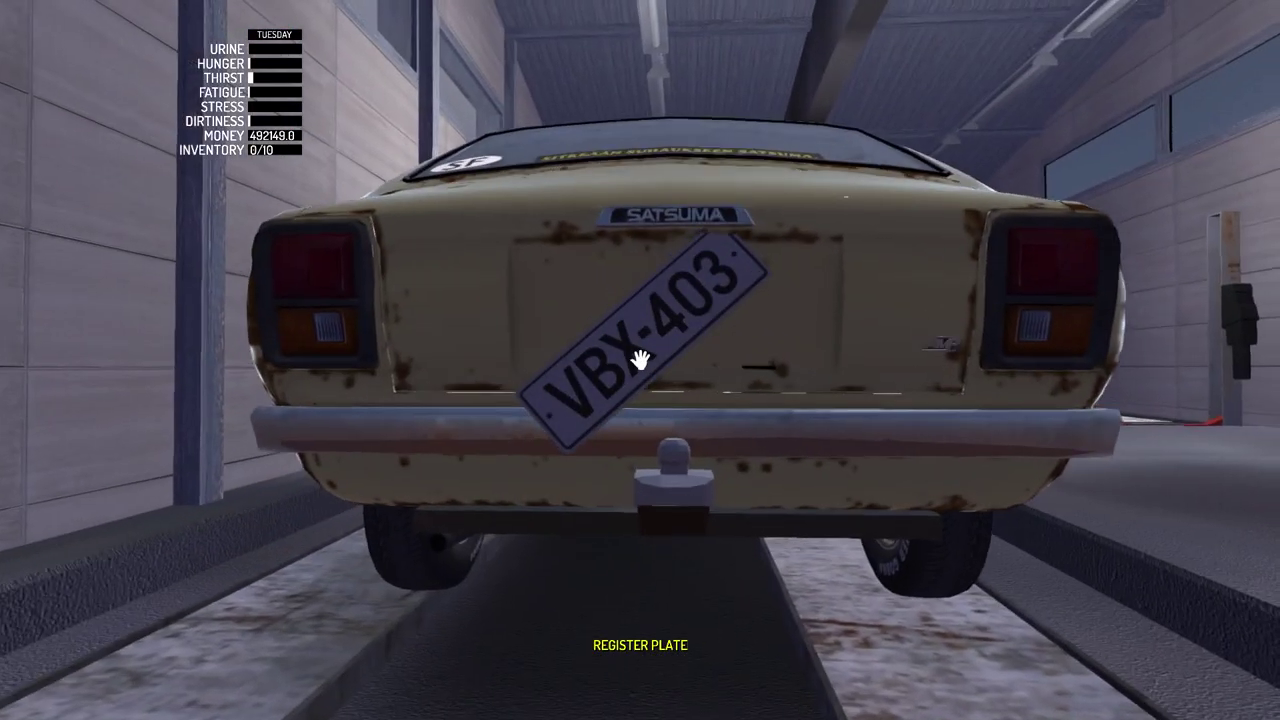
click(640, 360)
Pick up the second register plate from the floor and attach it to the car's front bumper.
key(s)
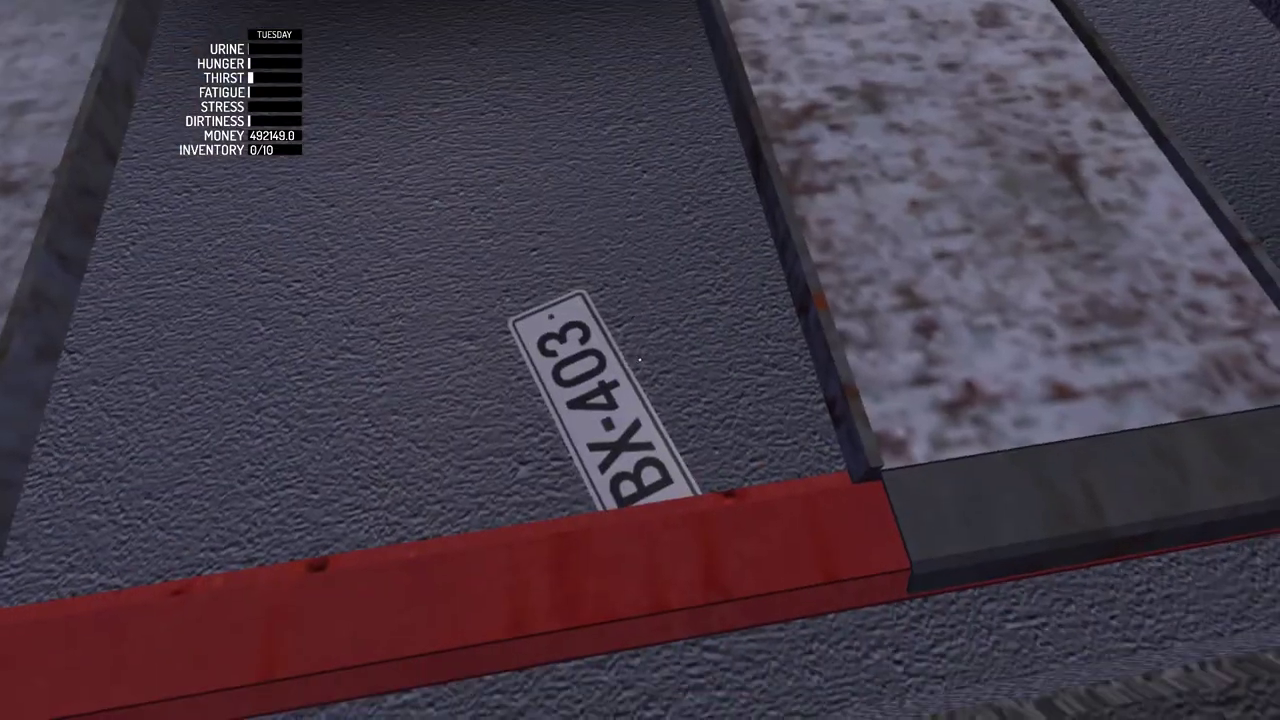
click(640, 360)
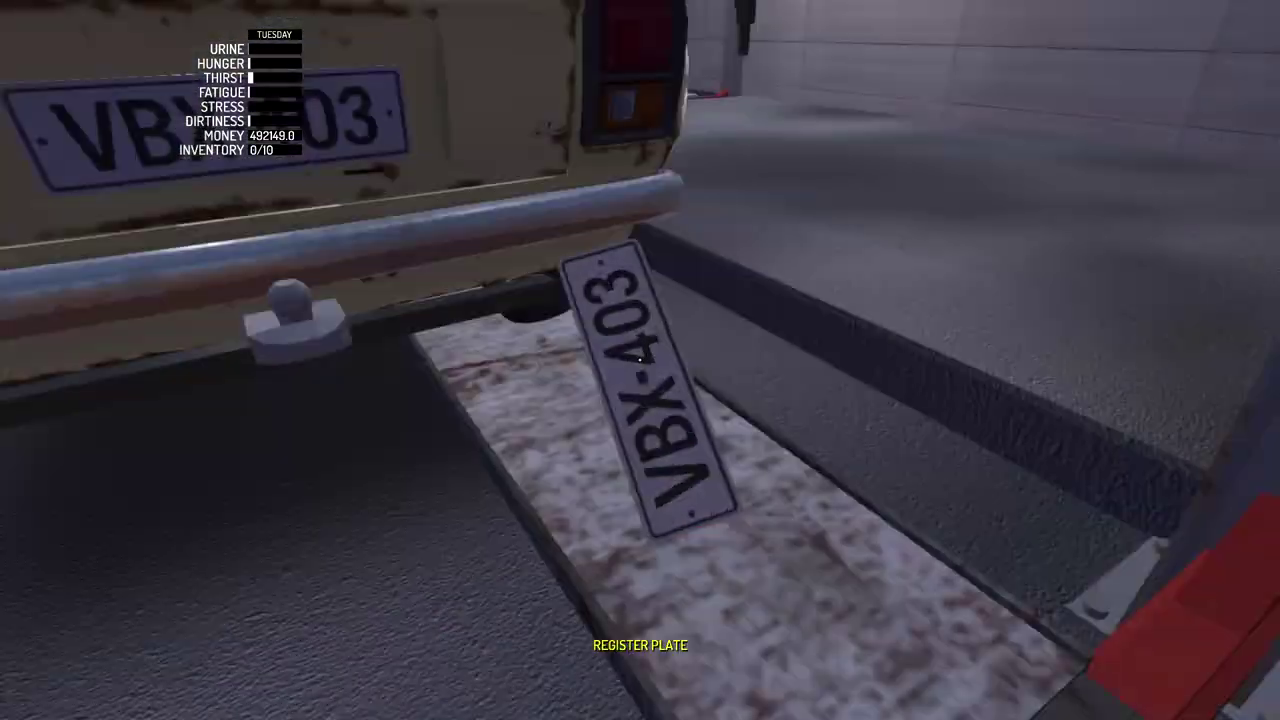
key(w)
key(w)
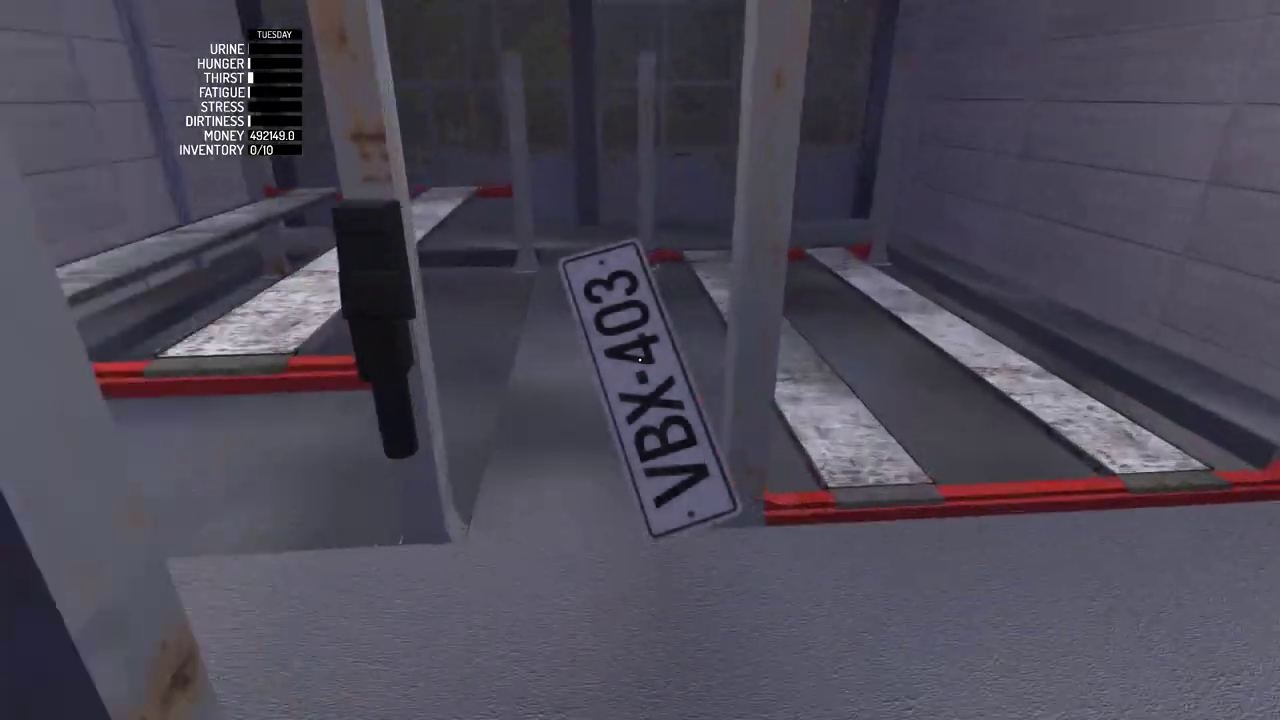
key(s)
key(ctrl)
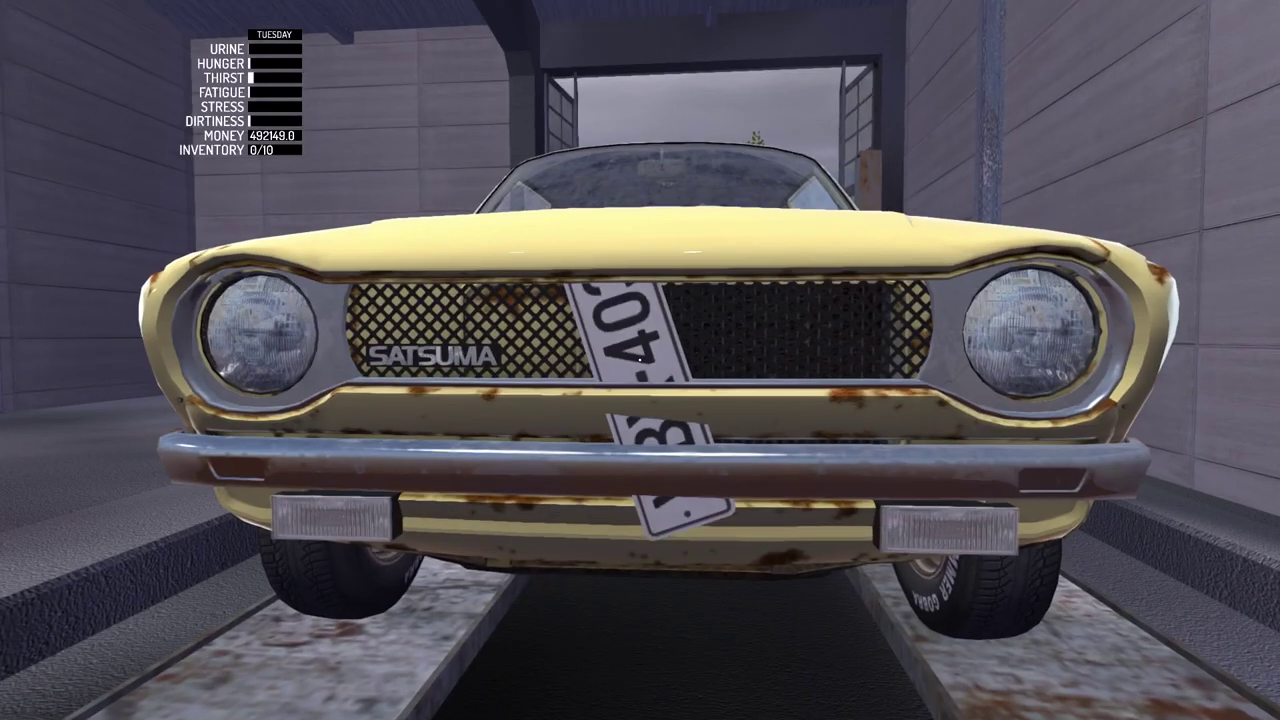
key(s)
key(ctrl)
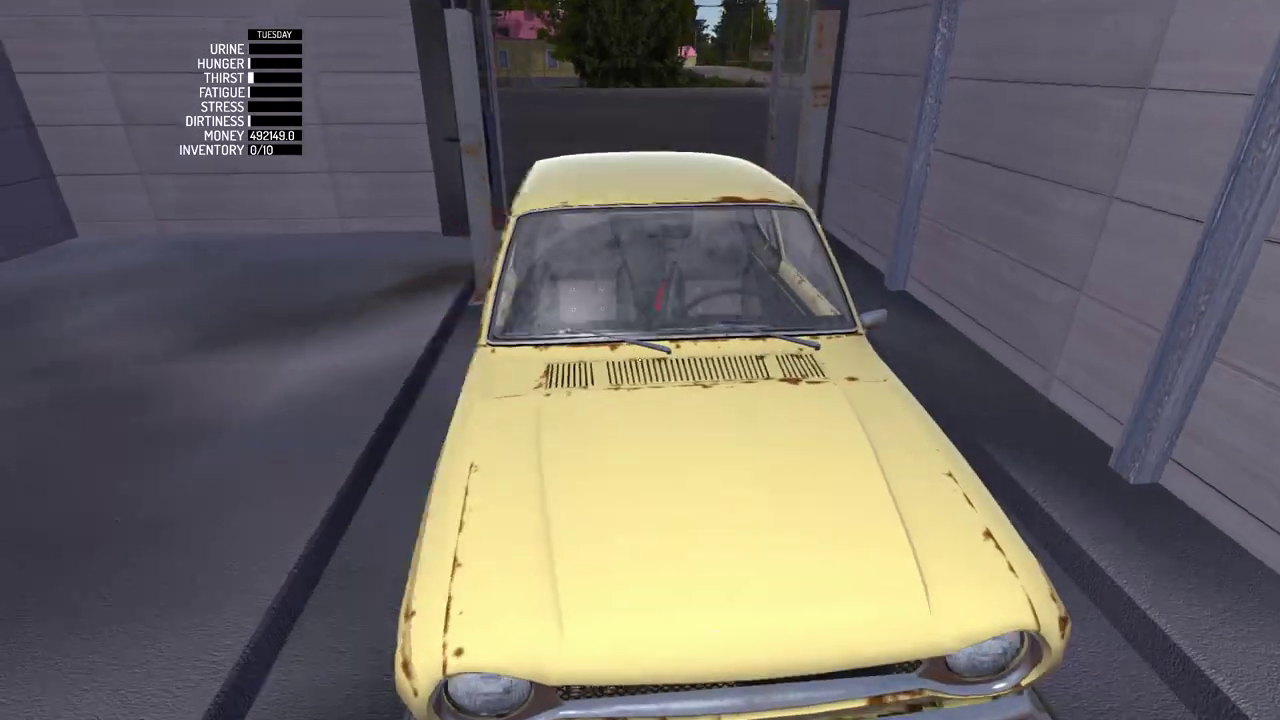
key(a)
key(d)
key(d)
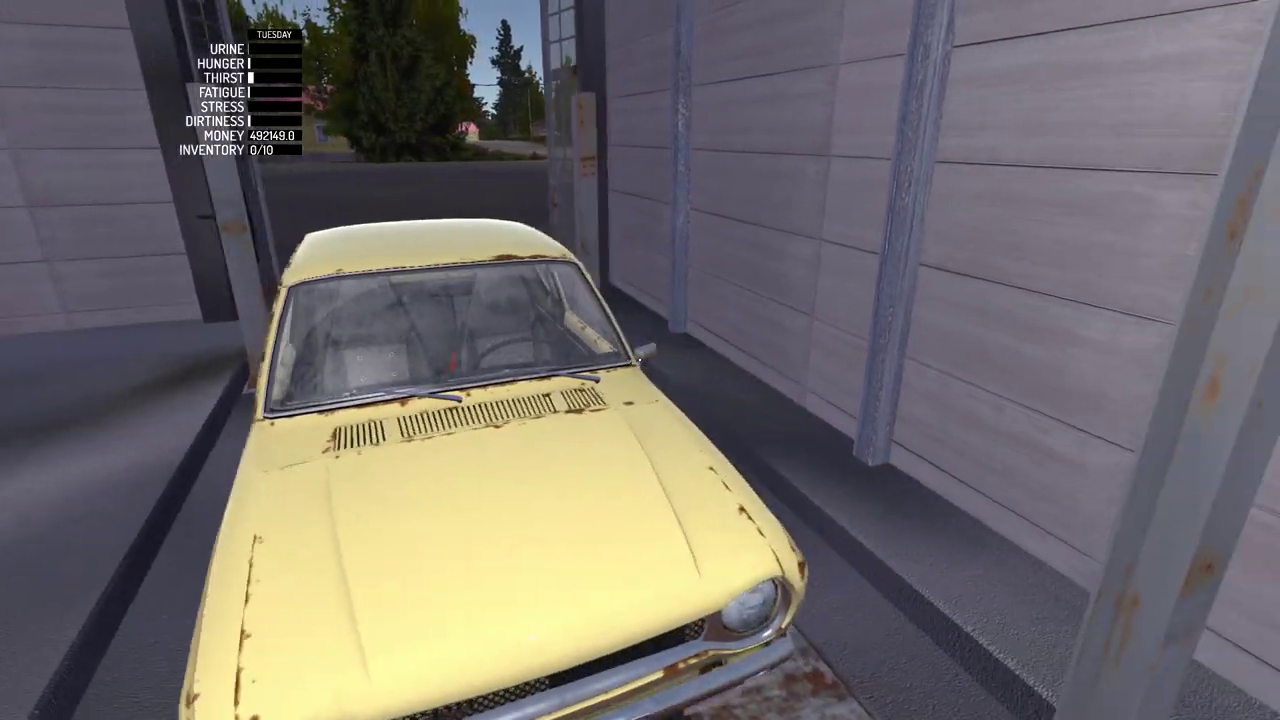
key(s)
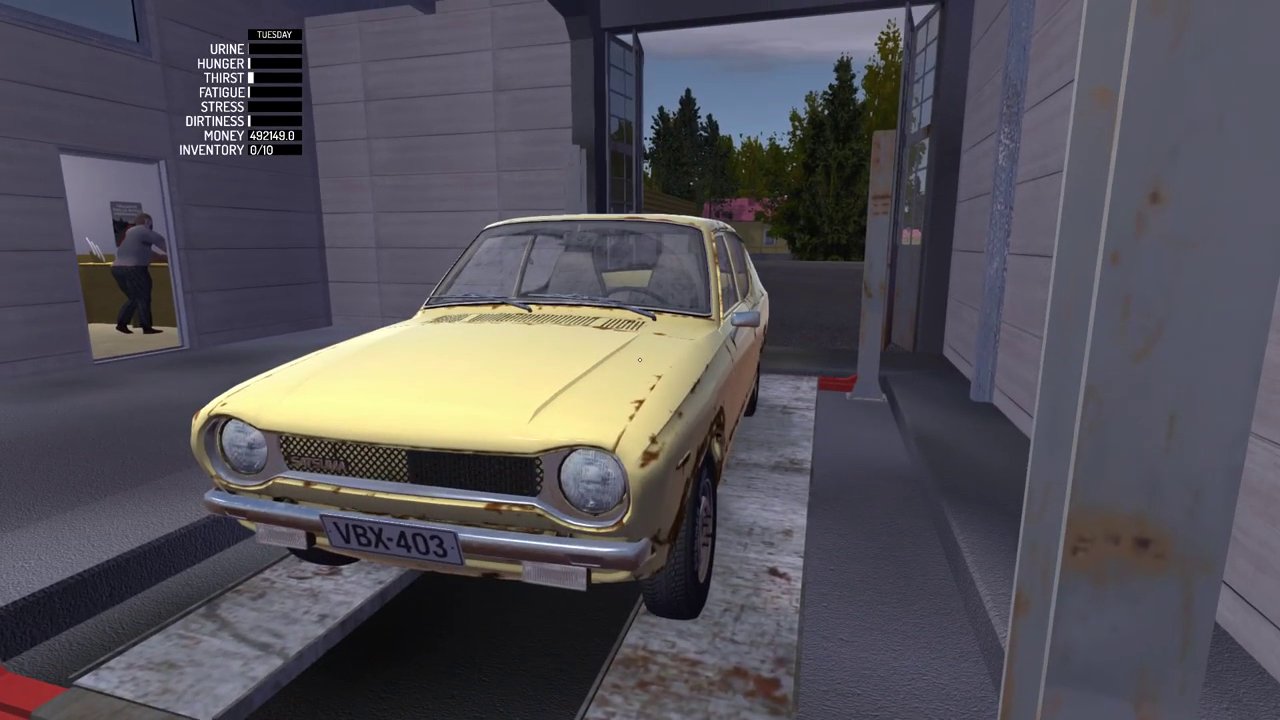